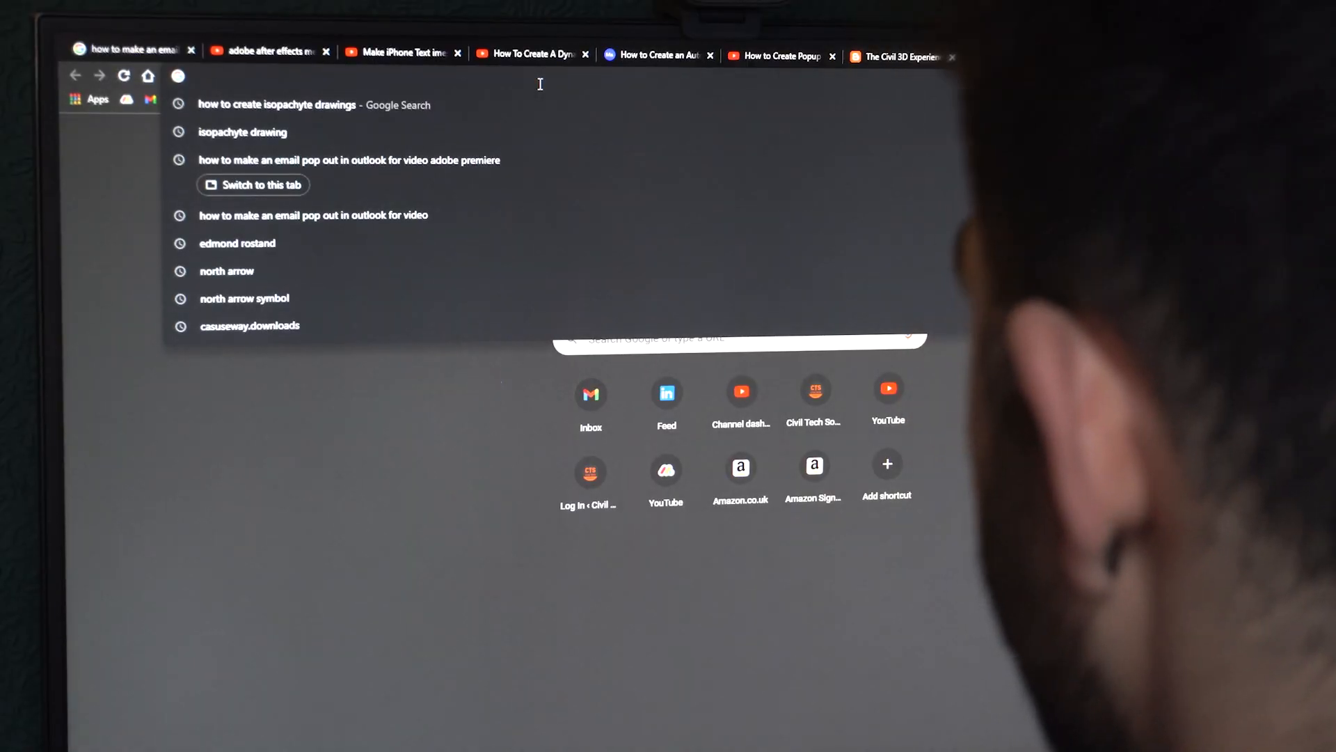
# Search the web for "How to create isopachyte drawings".
pyautogui.write('How to cr')
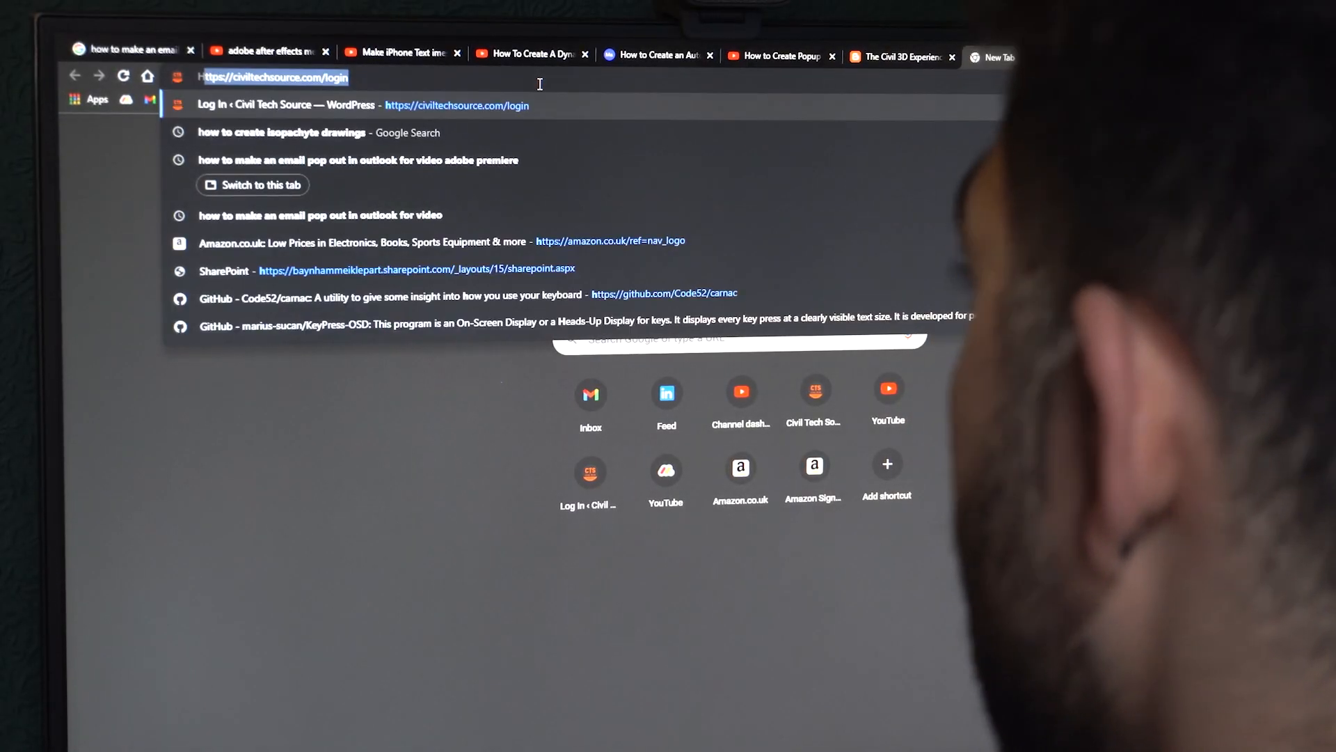
pyautogui.write('eate isopachyte drawings')
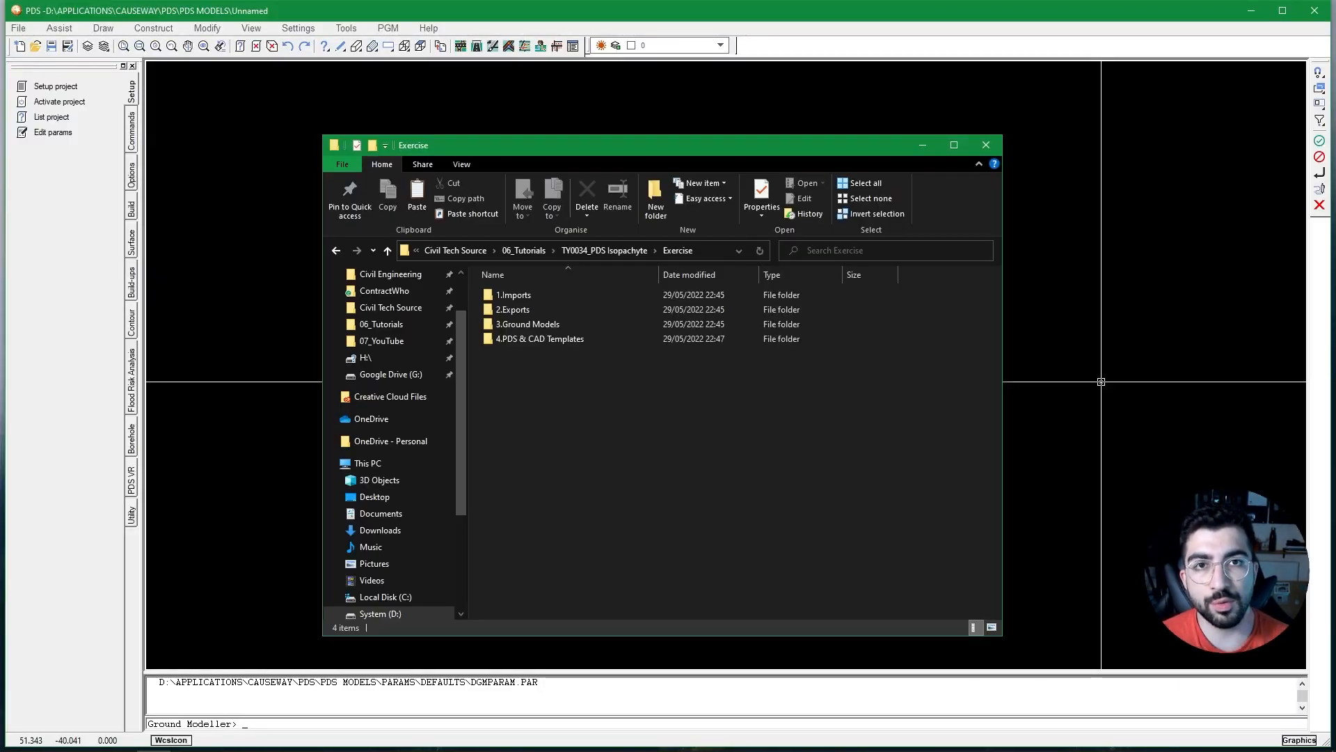
# Start a drawing import in PDS and accept the Build Pgm summary for existing_1.dgm.
pyautogui.click(18, 28)
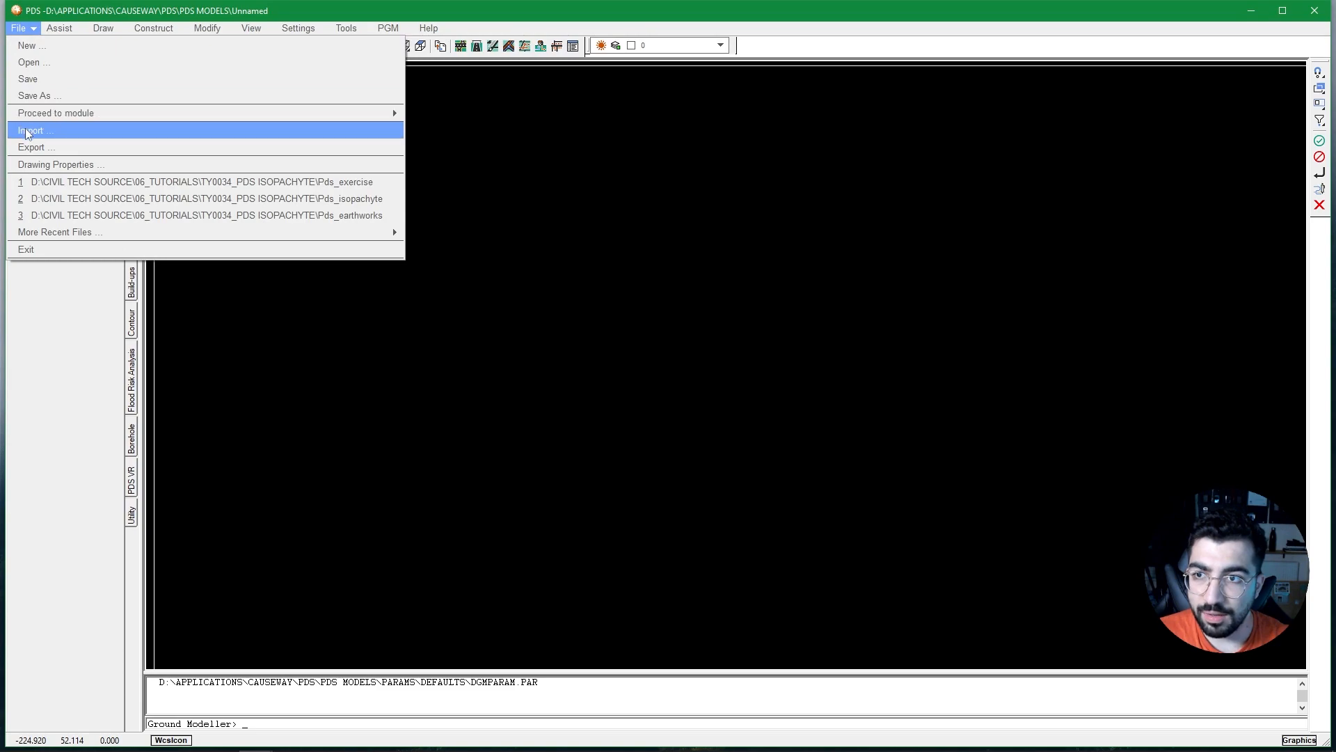
pyautogui.click(28, 132)
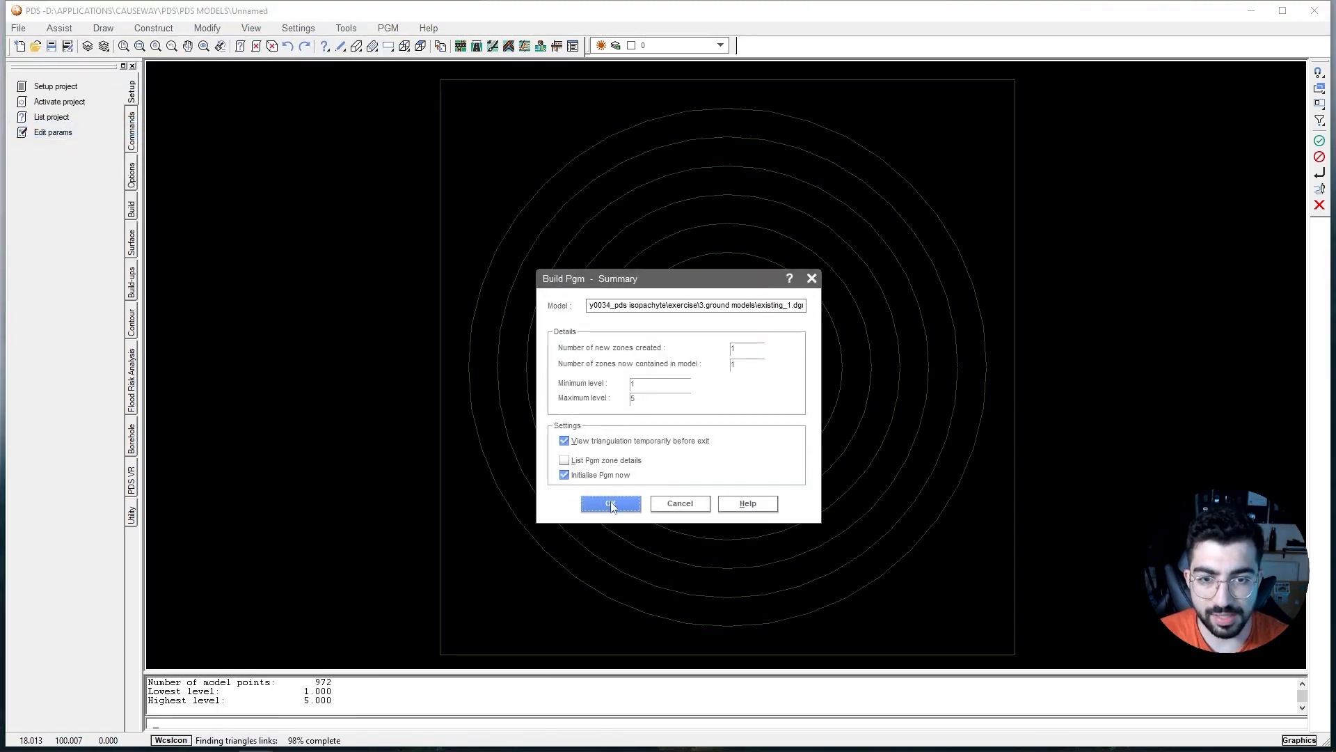
pyautogui.click(611, 503)
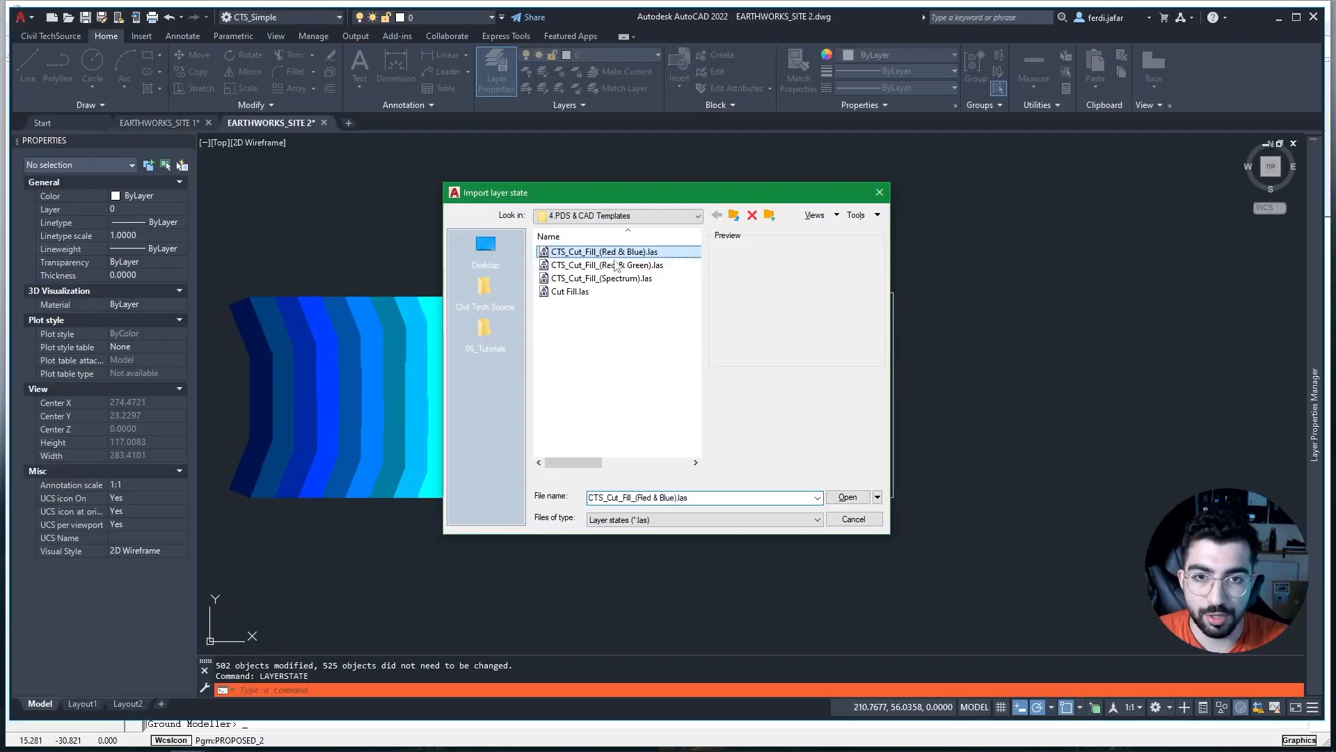
# Switch to AutoCAD and import and restore the CTS_Cut_Fill_(Red & Blue).las layer state in EARTHWORKS_SITE 2.dwg.
pyautogui.click(601, 278)
pyautogui.click(604, 252)
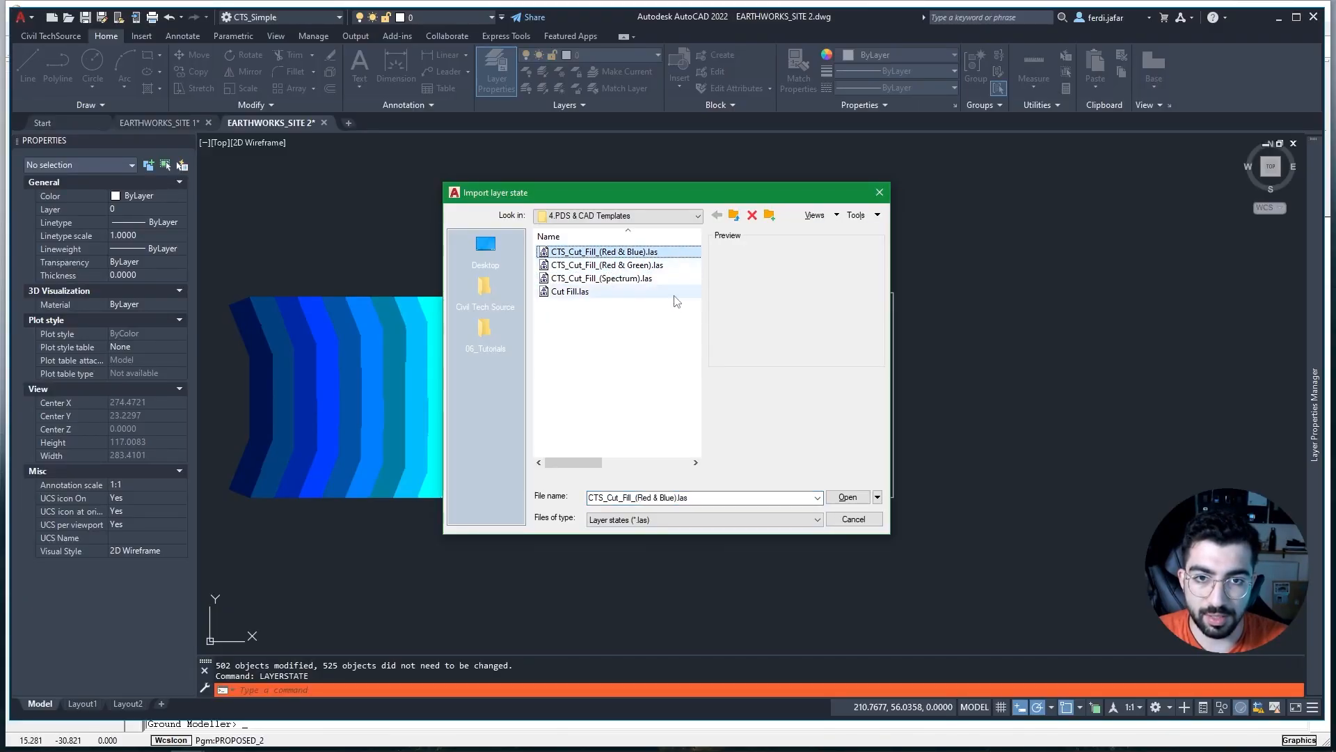
pyautogui.click(841, 499)
pyautogui.click(656, 424)
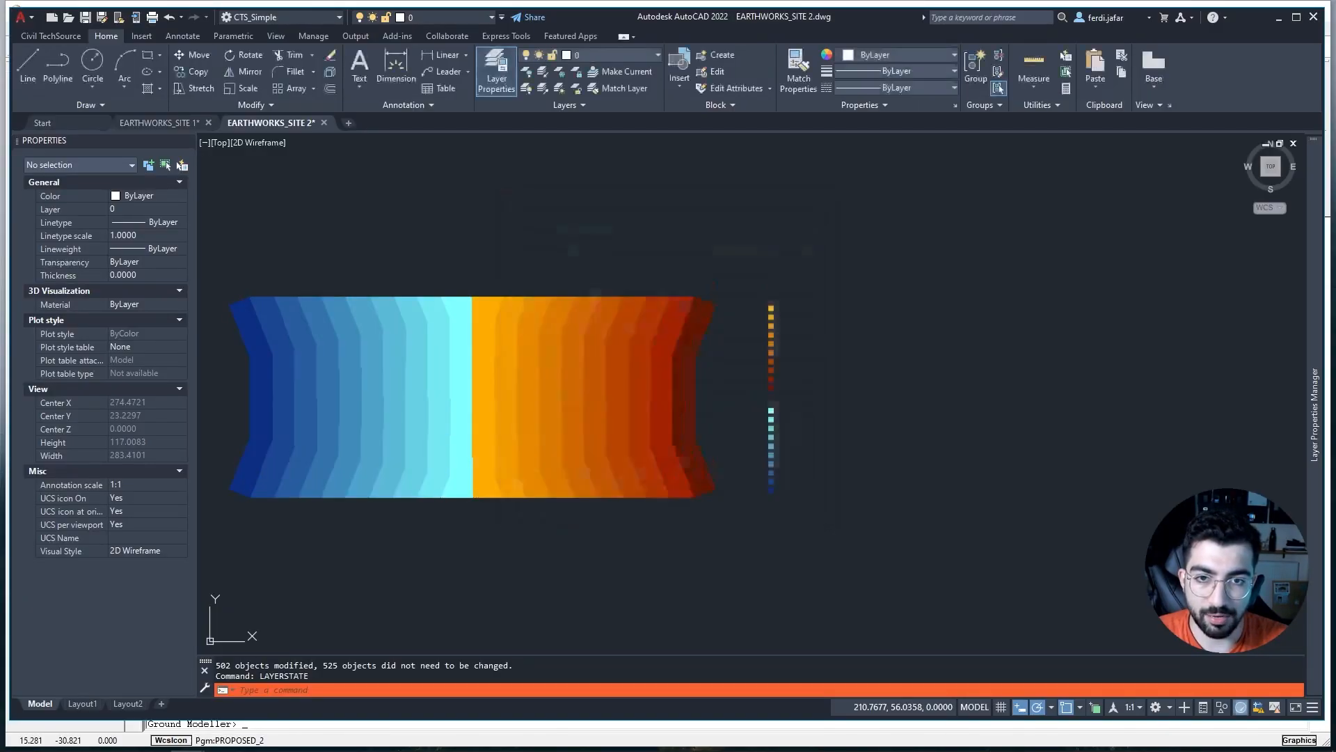
pyautogui.scroll(2, 485, 366)
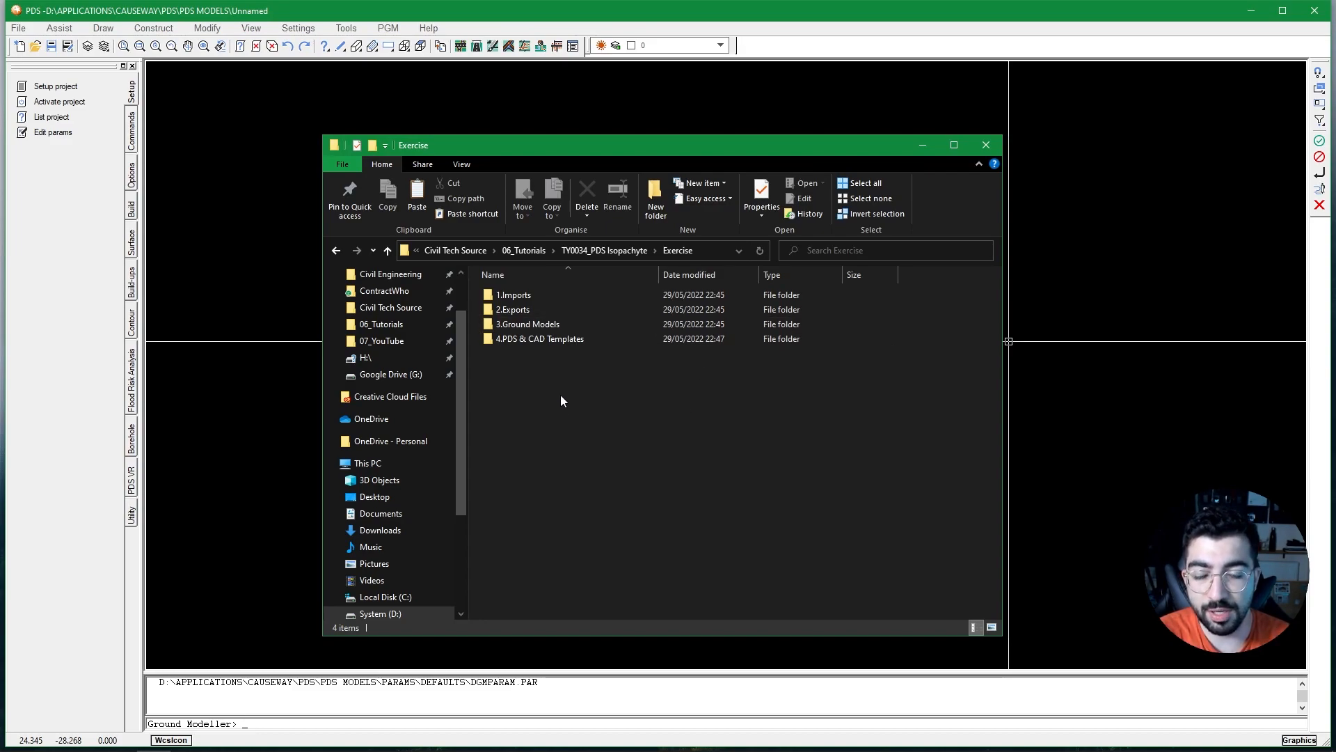
# Review the exercise files in the 1.Imports, 3.Ground Models and 4.PDS & CAD Templates folders and return to PDS.
pyautogui.doubleClick(541, 295)
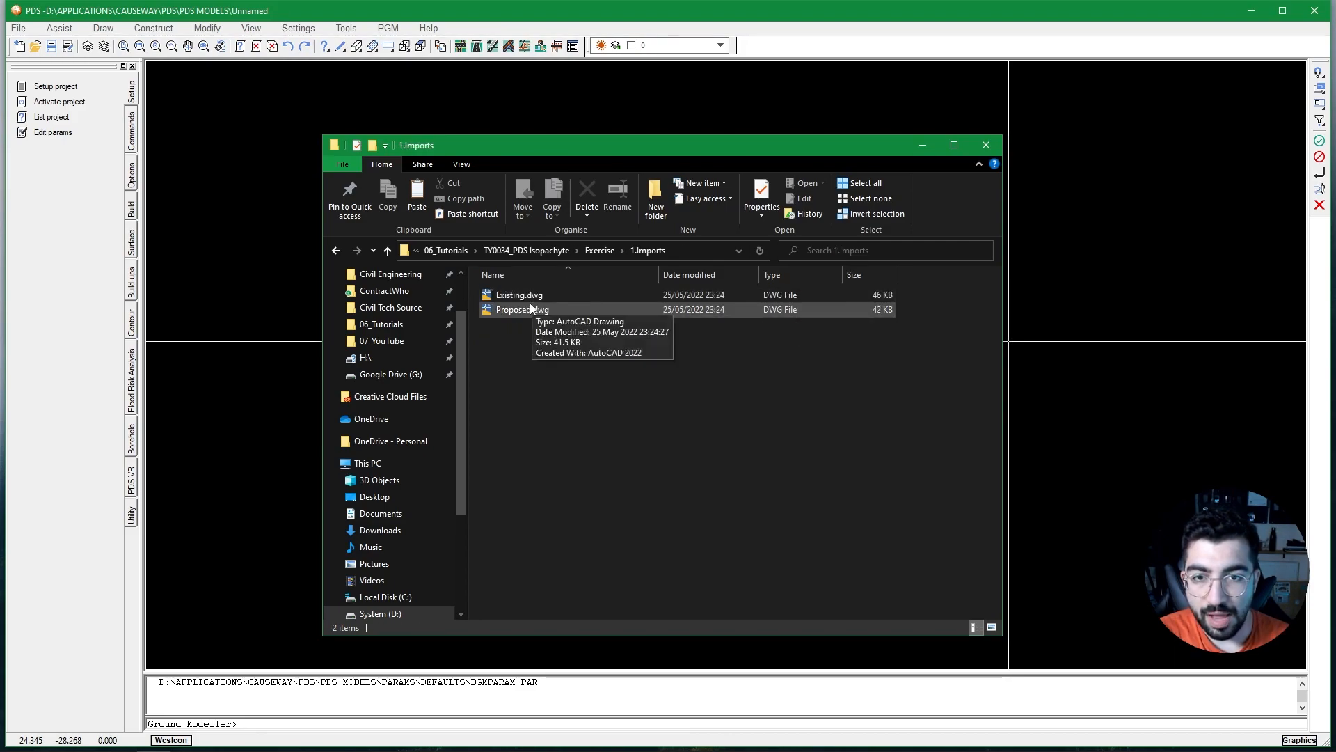
pyautogui.hotkey('alt', 'Left')
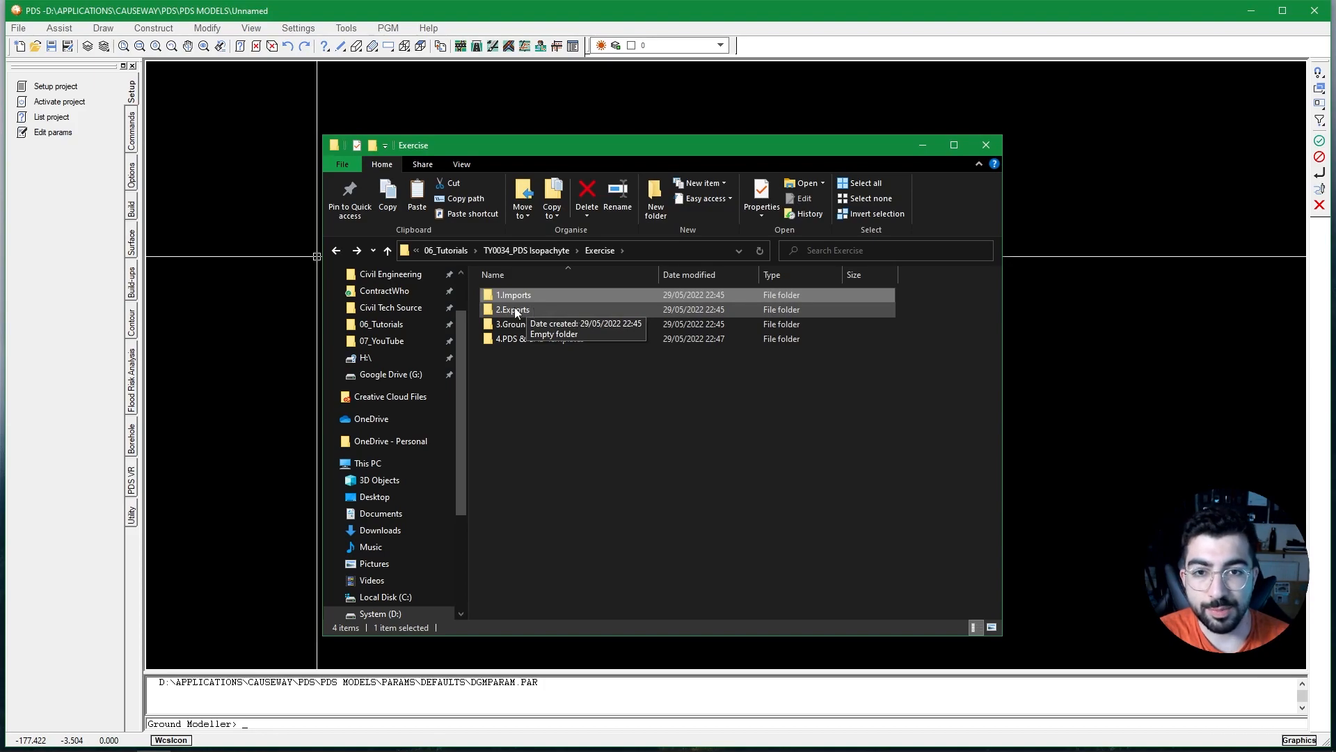
pyautogui.click(537, 327)
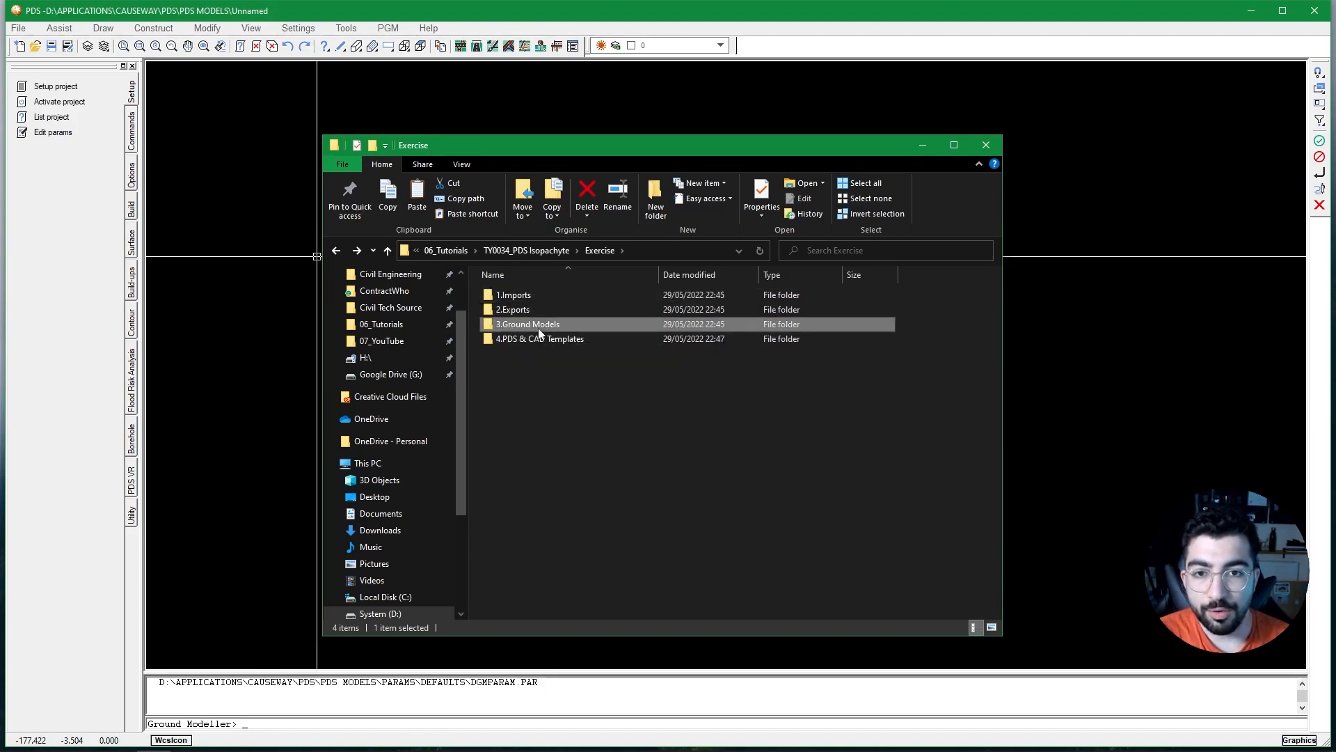
pyautogui.doubleClick(537, 325)
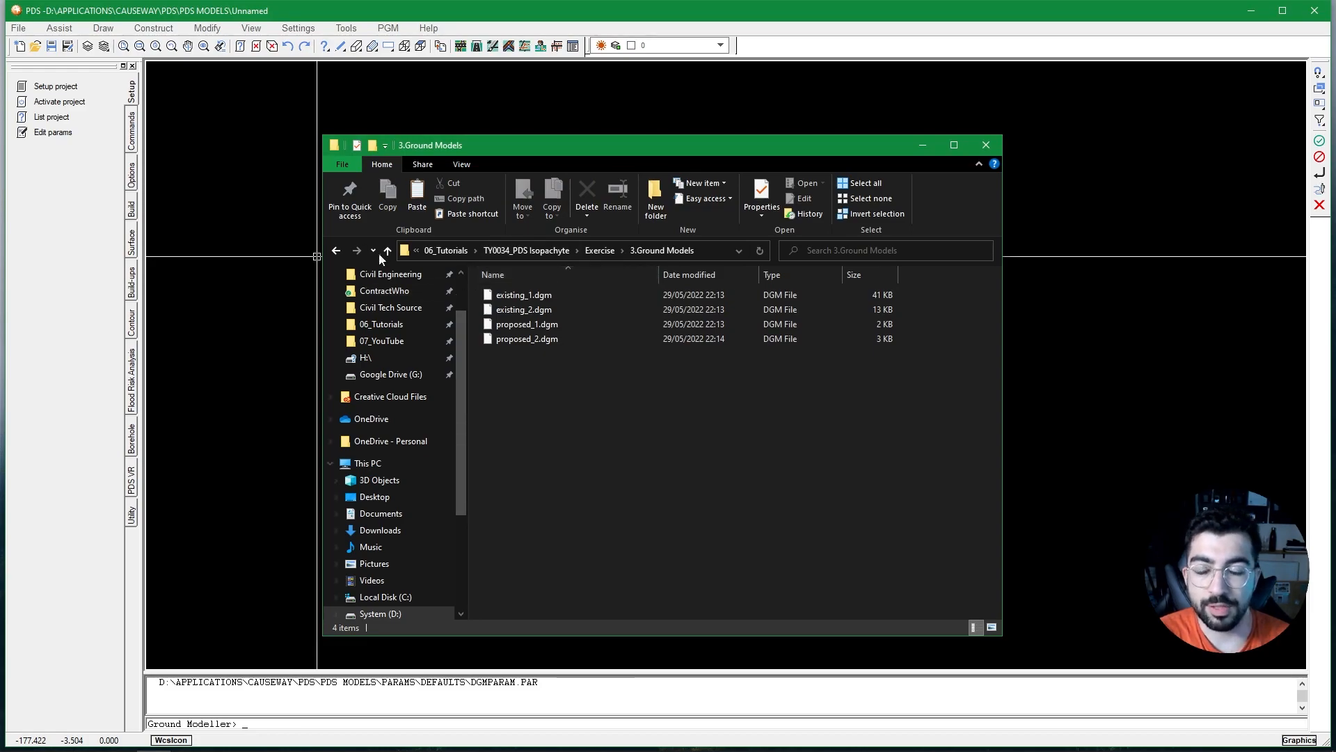
pyautogui.click(334, 250)
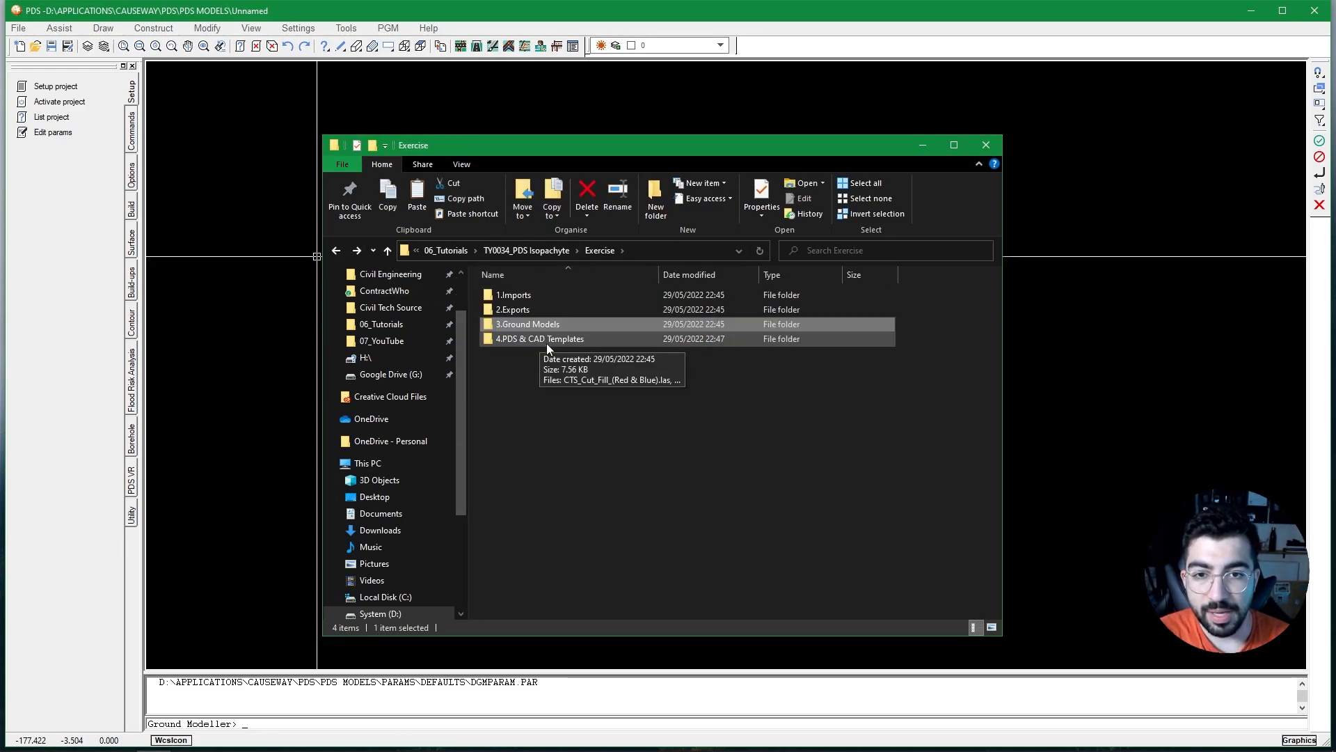
pyautogui.doubleClick(547, 341)
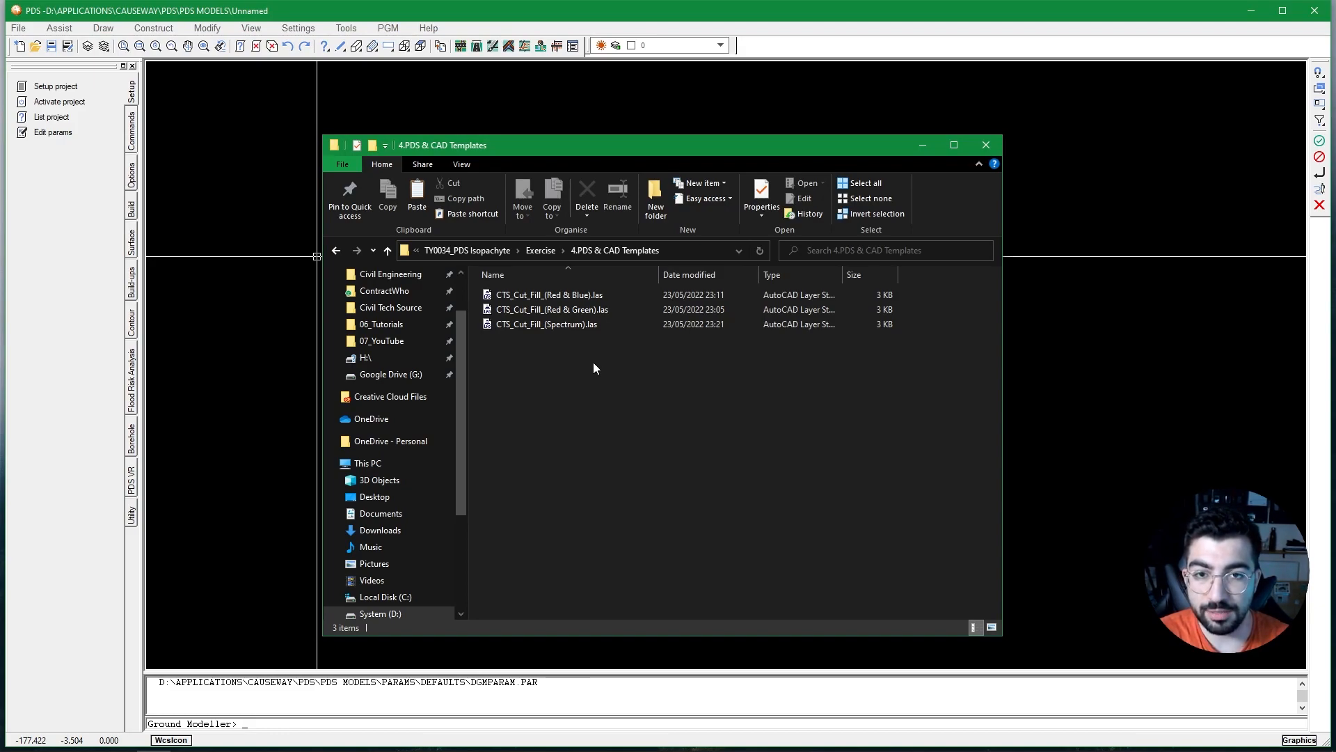
pyautogui.click(357, 125)
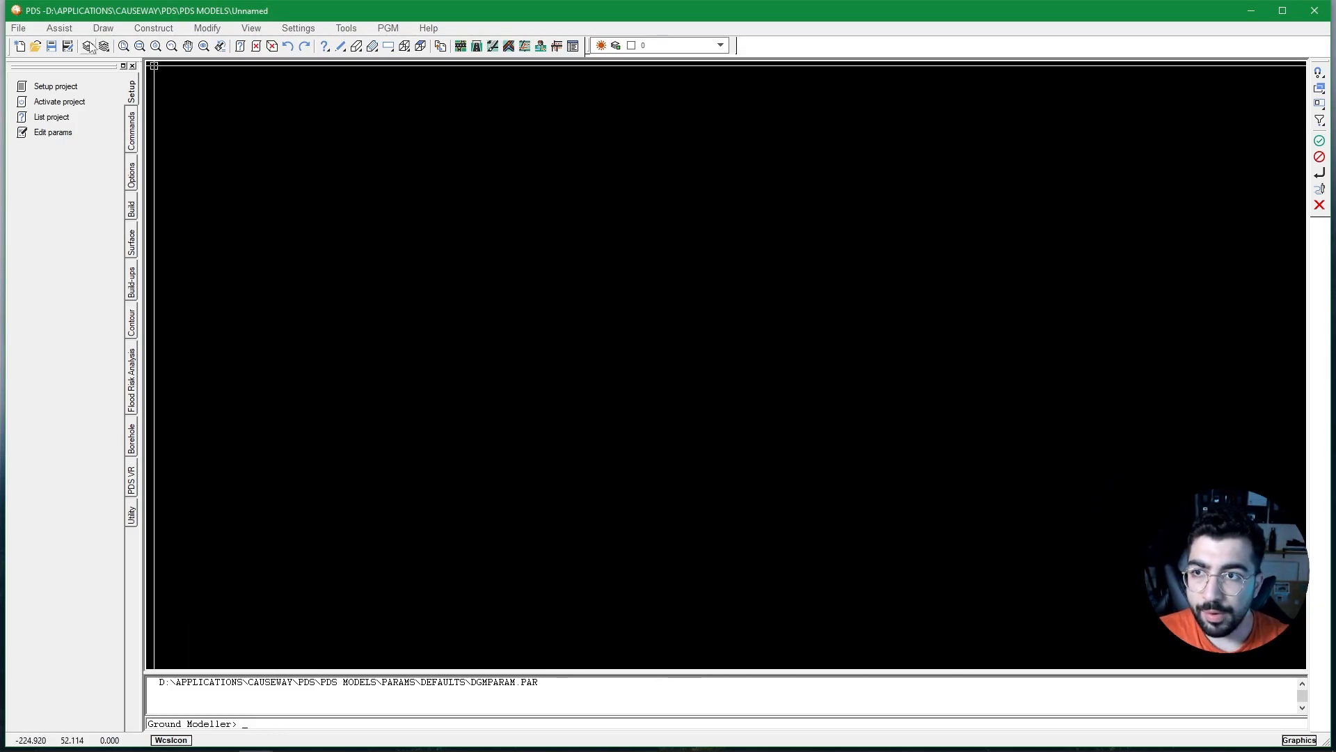
# Import Existing.dwg from the exercise's 1.Imports folder as an AutoCAD DWG and accept the import extents.
pyautogui.click(25, 33)
pyautogui.click(25, 129)
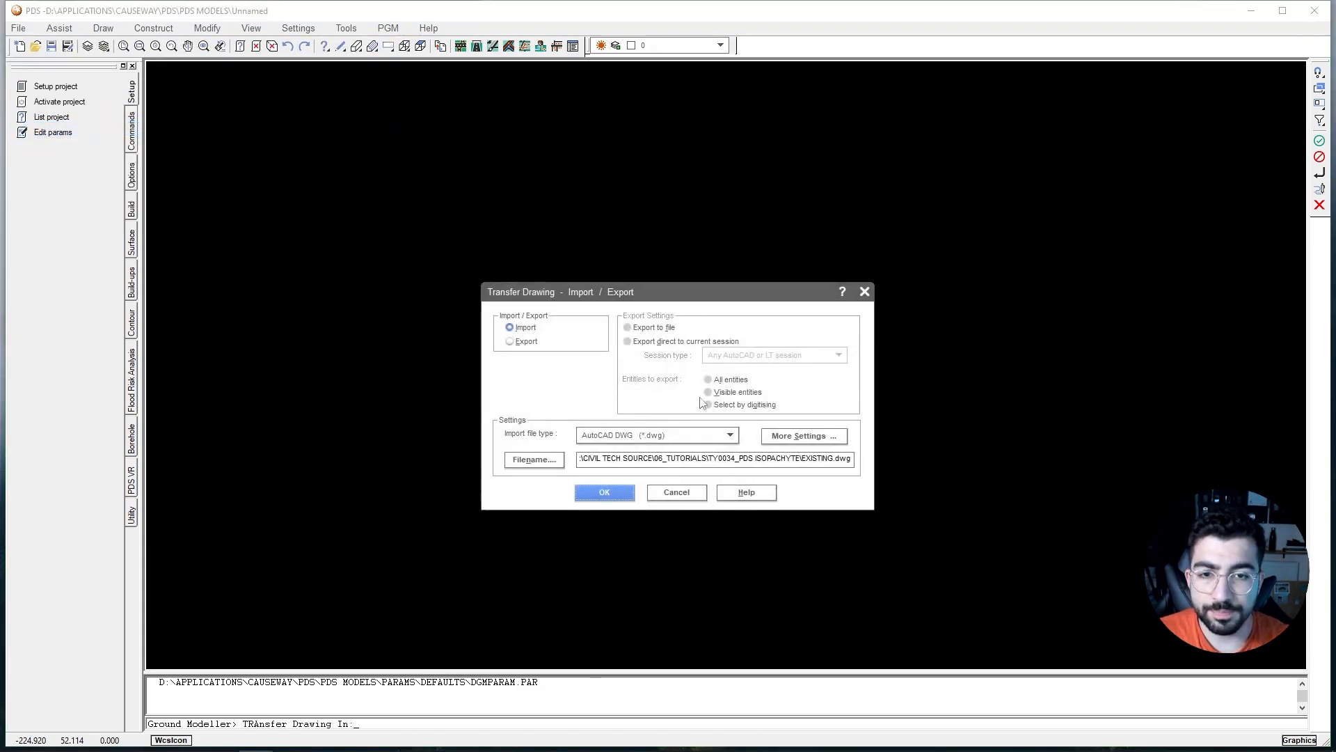
pyautogui.click(533, 466)
pyautogui.doubleClick(211, 140)
pyautogui.doubleClick(211, 140)
pyautogui.click(212, 140)
pyautogui.click(551, 388)
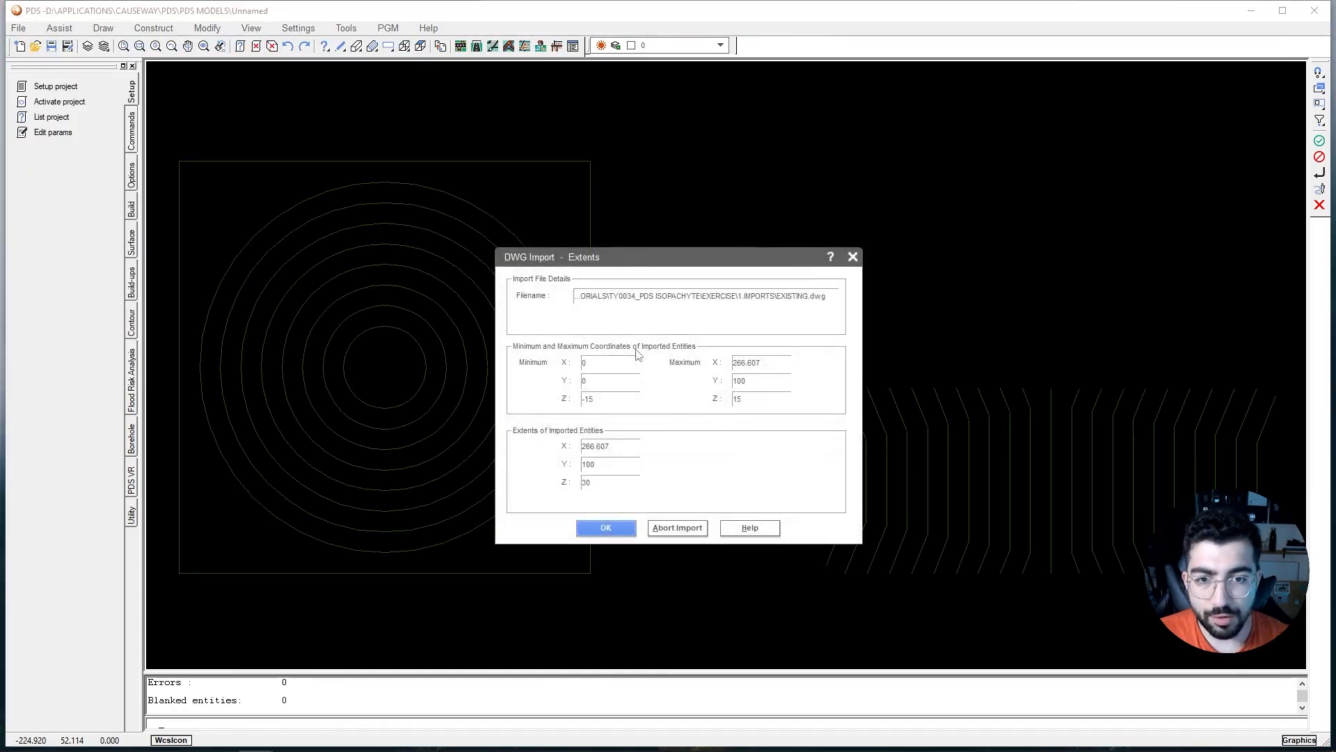
pyautogui.click(616, 533)
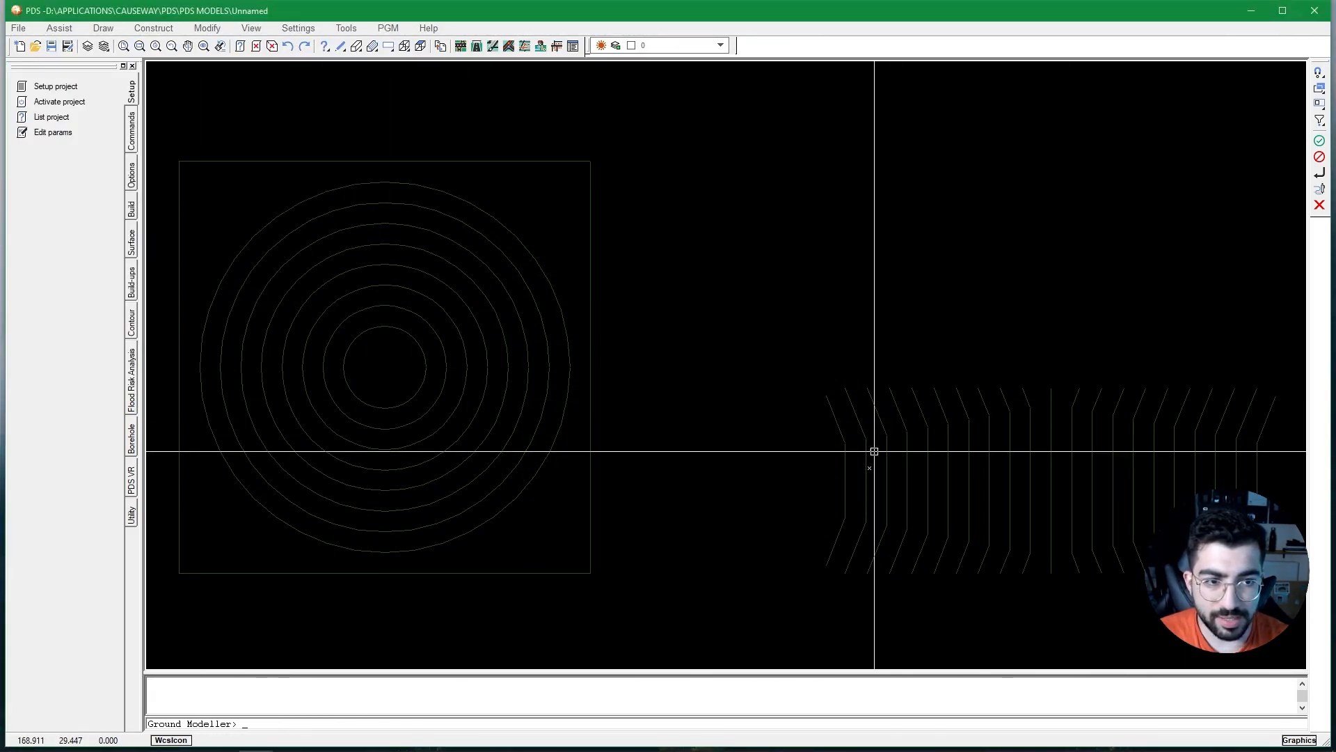
# Freeze the EXISTING_2 layer, check the circular contours in 3D and restore the top view.
pyautogui.click(87, 46)
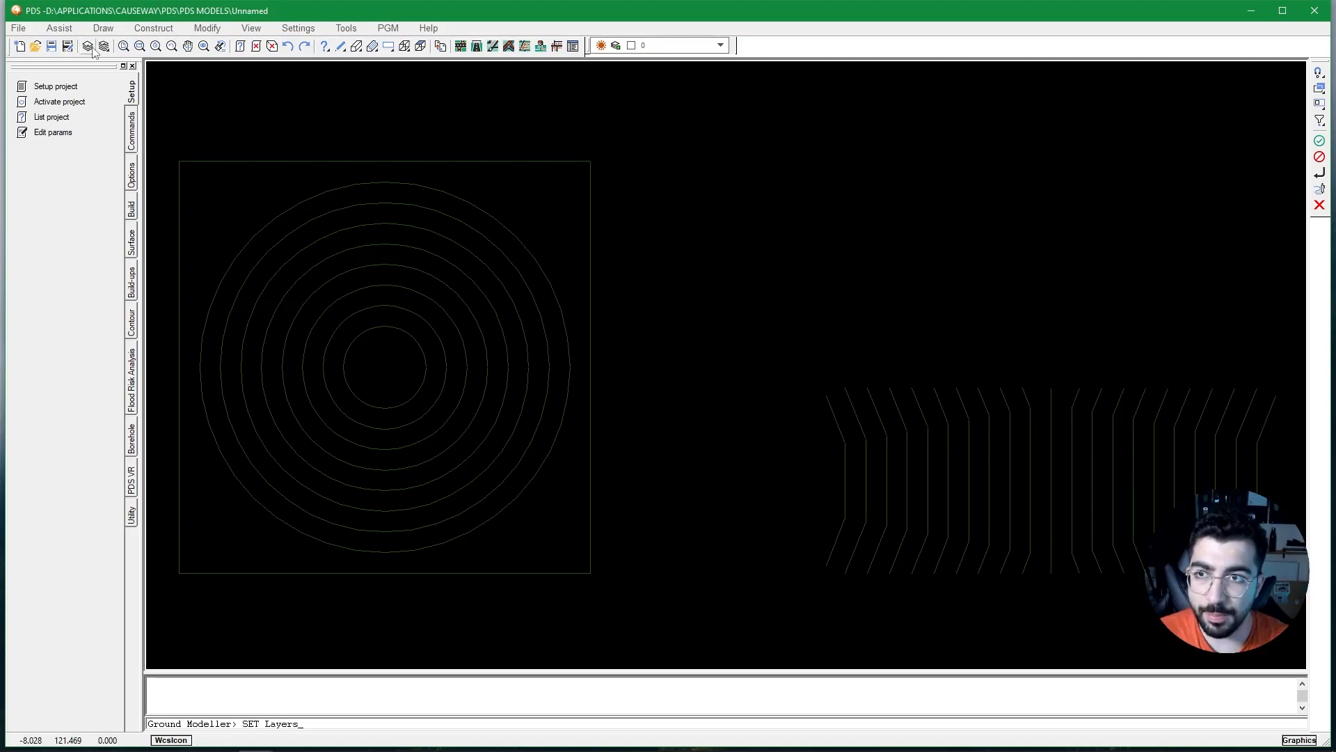
pyautogui.click(648, 325)
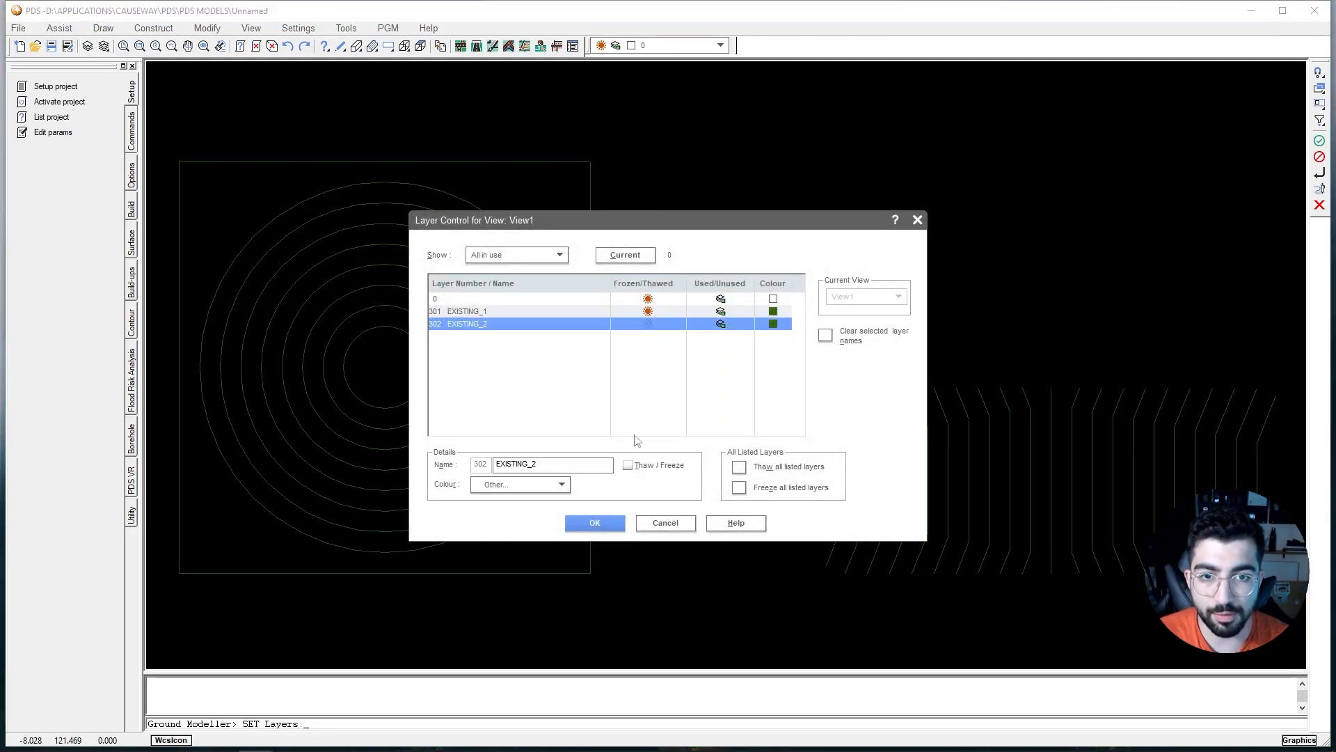
pyautogui.click(594, 523)
pyautogui.keyDown('shift'); pyautogui.moveTo(520, 504); pyautogui.dragTo(540, 298, button='middle'); pyautogui.keyUp('shift')
pyautogui.scroll(3, 529, 386)
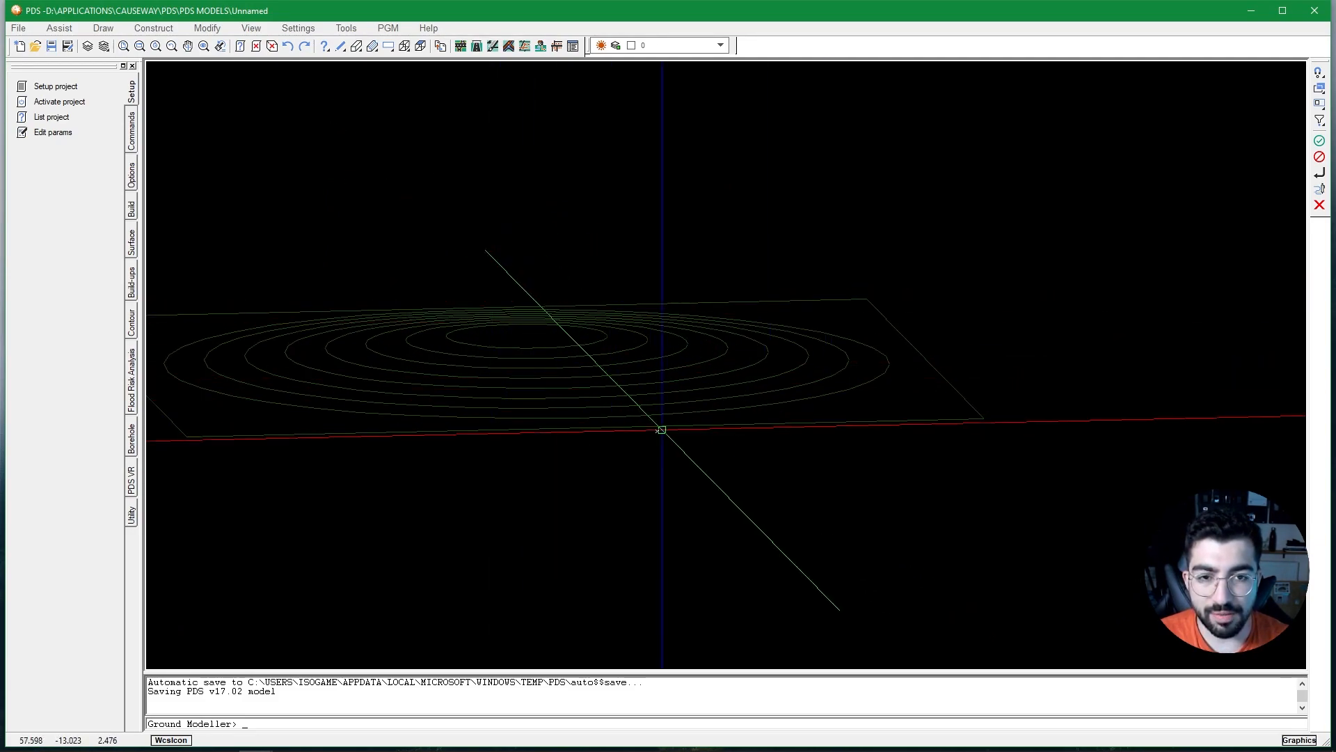
pyautogui.keyDown('shift'); pyautogui.moveTo(615, 442); pyautogui.dragTo(507, 239, button='middle'); pyautogui.keyUp('shift')
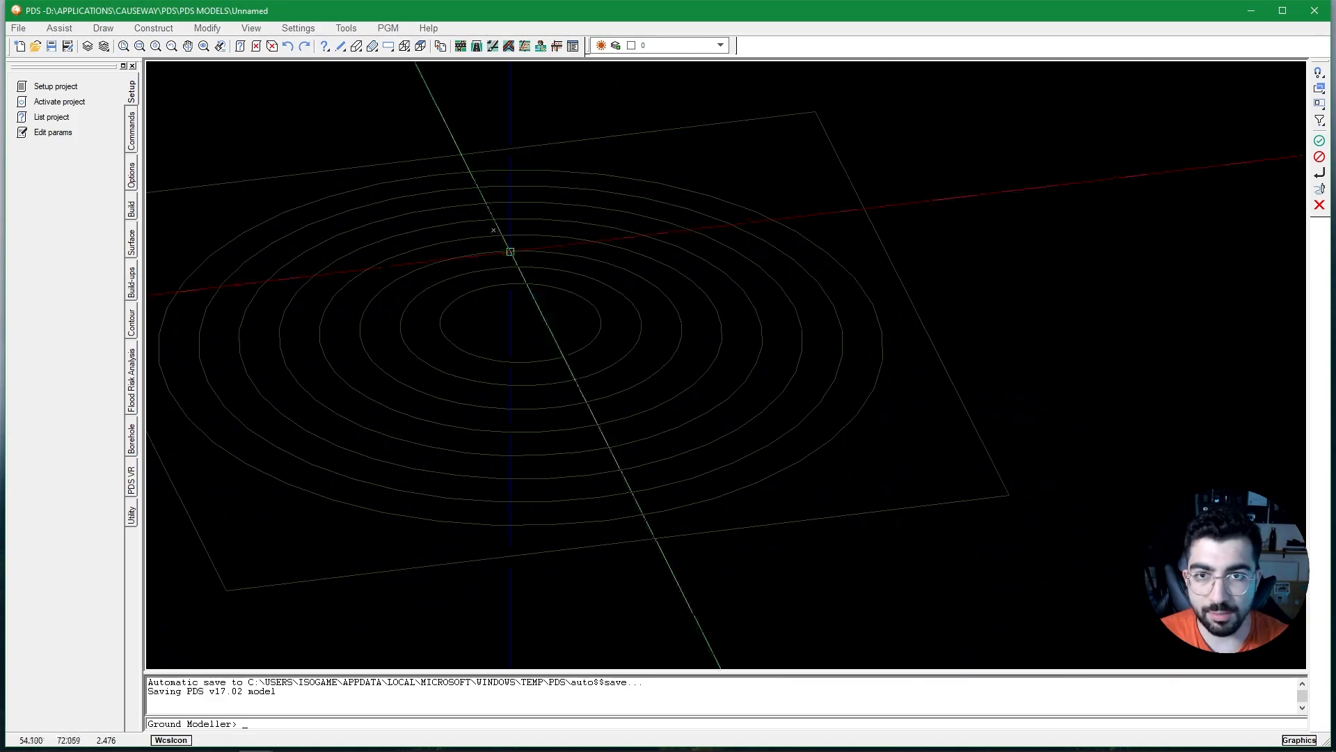
pyautogui.click(420, 47)
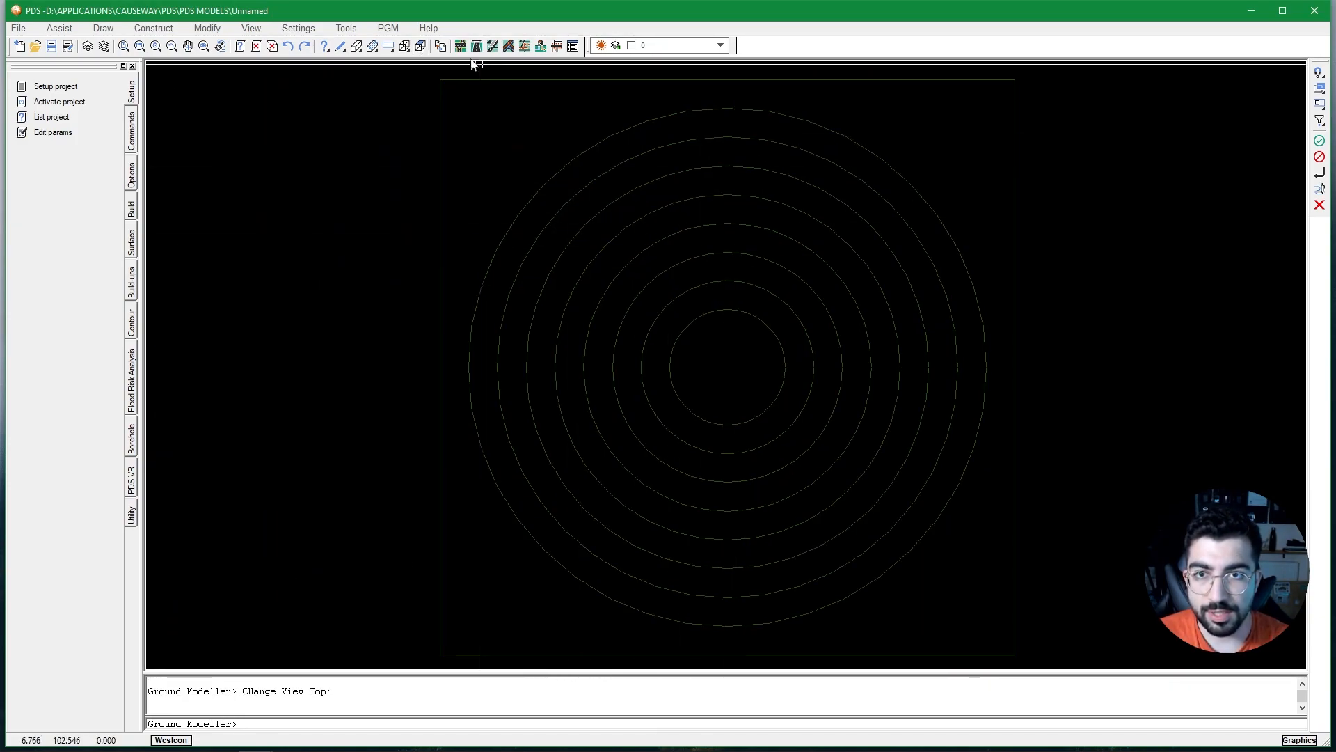
# Build a PGM from the visible circular contours with an automatic proximity boundary, accepting the boundary and data range.
pyautogui.click(391, 28)
pyautogui.moveTo(407, 76)
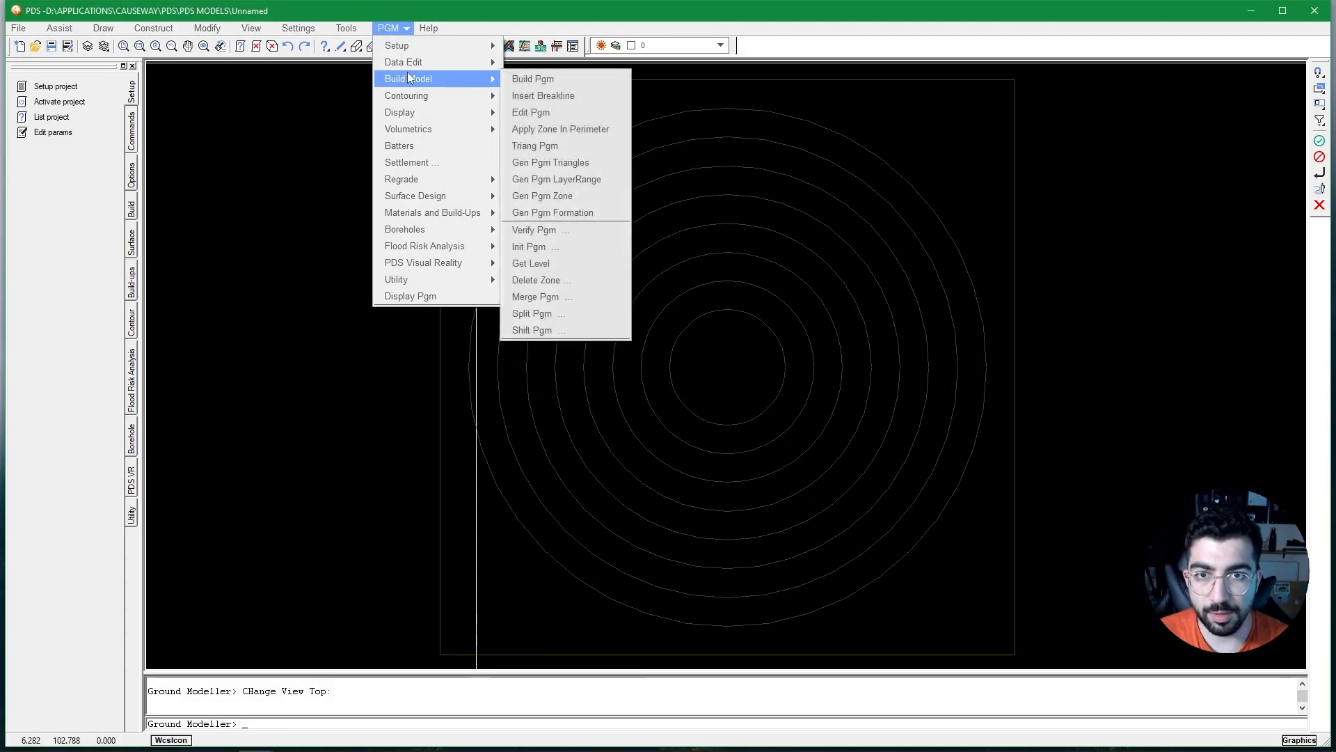
pyautogui.click(546, 82)
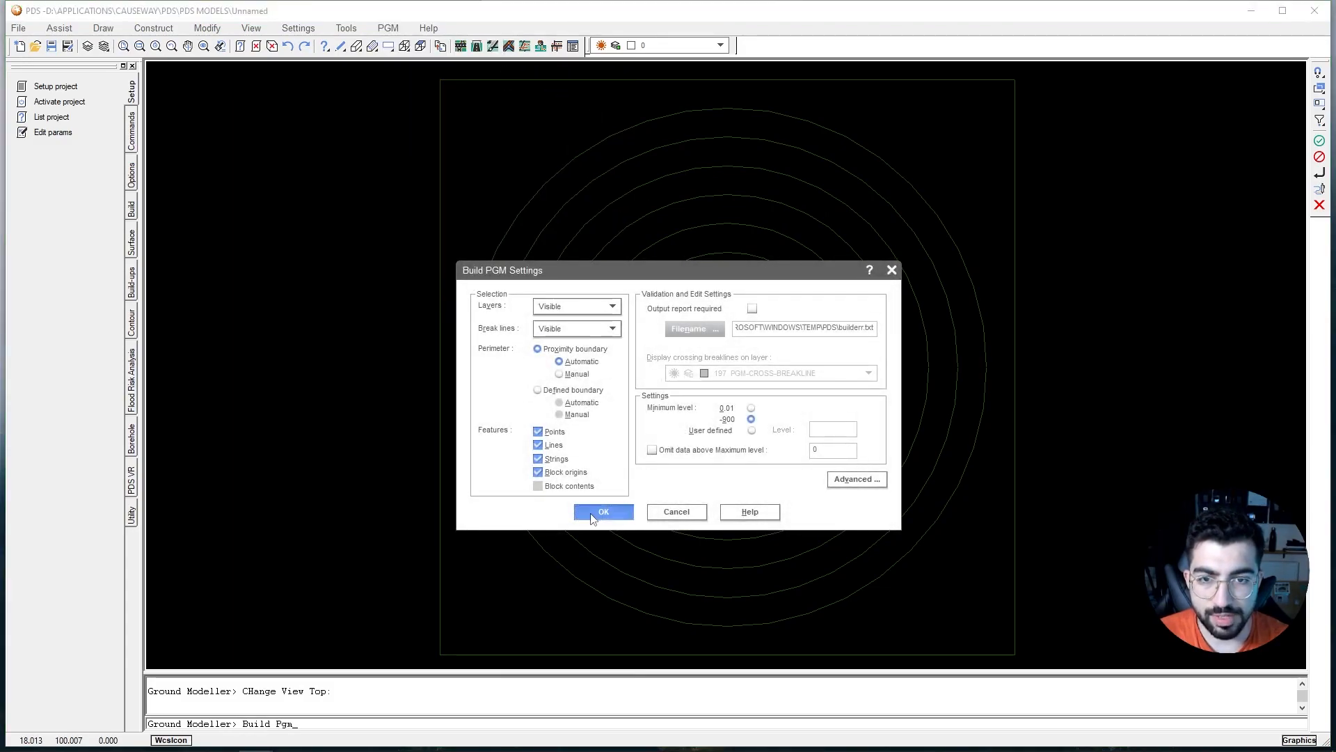
pyautogui.click(592, 513)
pyautogui.click(618, 452)
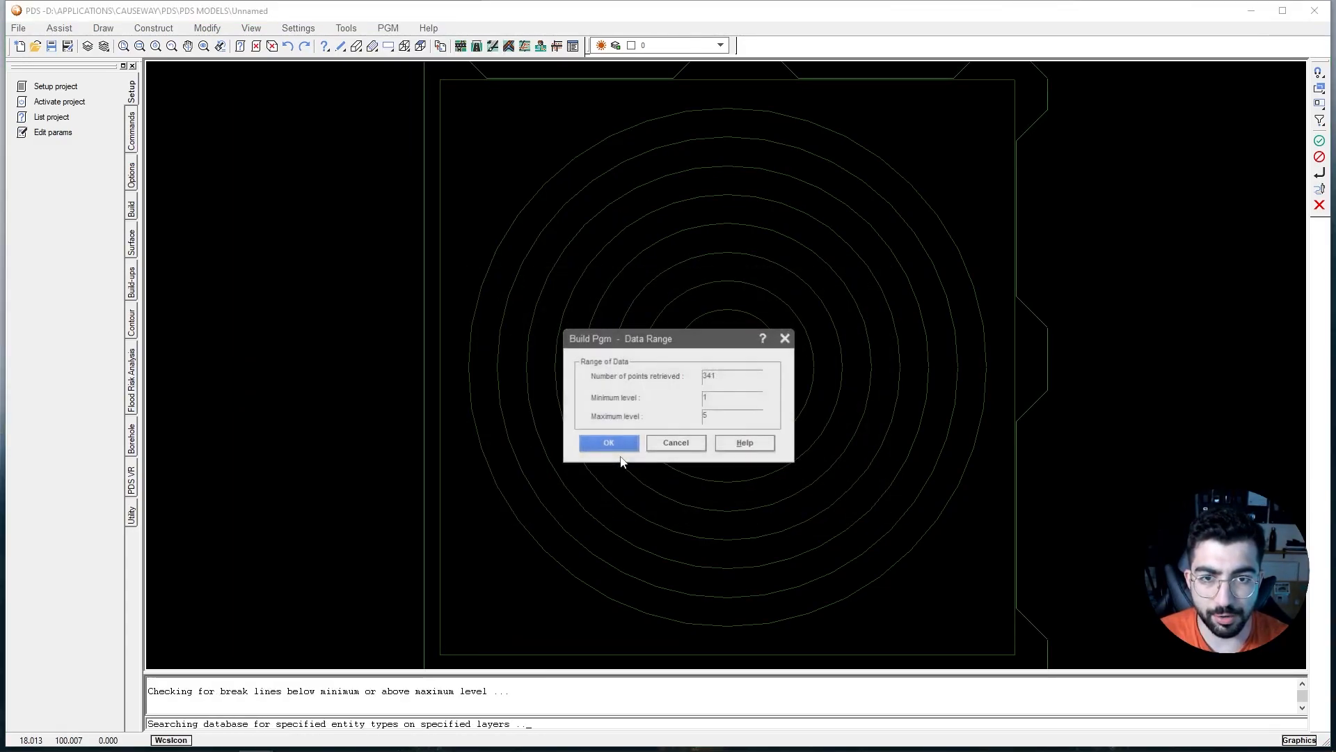
pyautogui.click(635, 449)
pyautogui.click(606, 433)
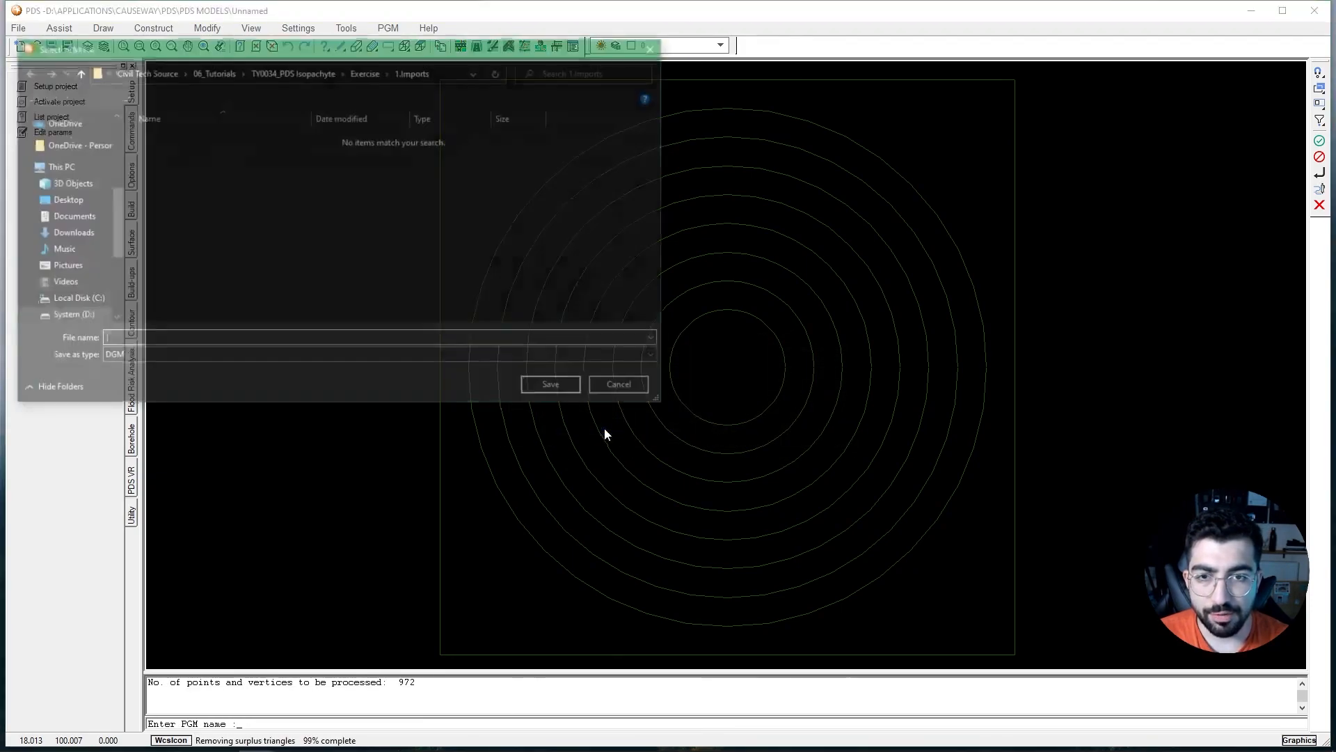
# Save the ground model as existing_1.dgm in 3.Ground Models, replacing the existing file, and view its triangulation temporarily.
pyautogui.doubleClick(185, 166)
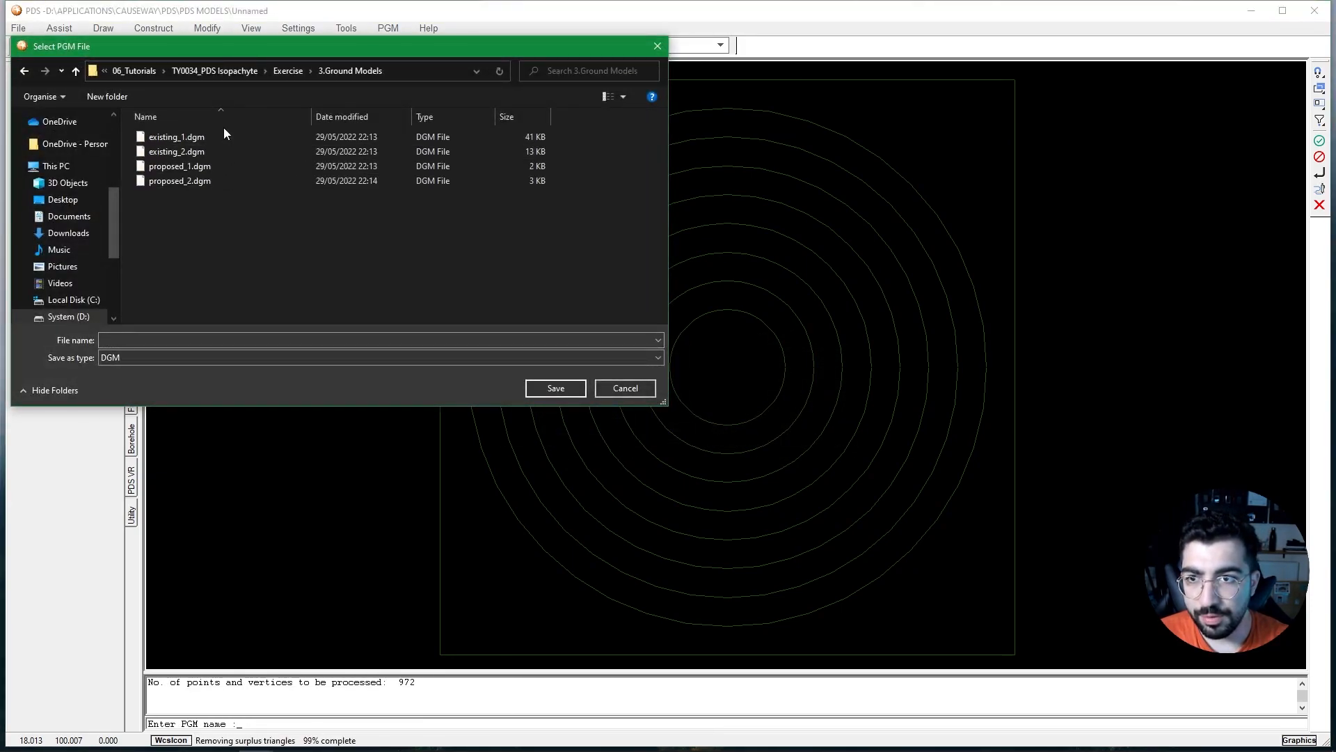
pyautogui.click(202, 137)
pyautogui.click(553, 391)
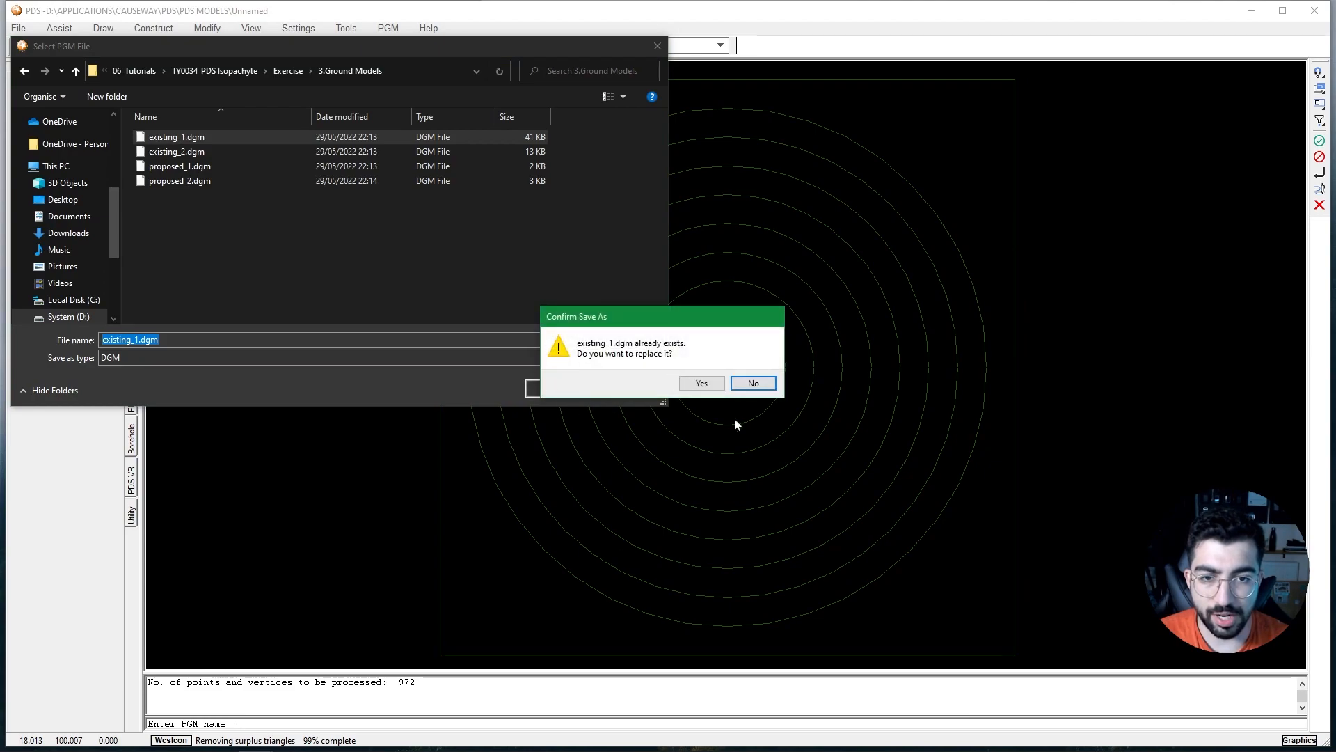
pyautogui.click(701, 383)
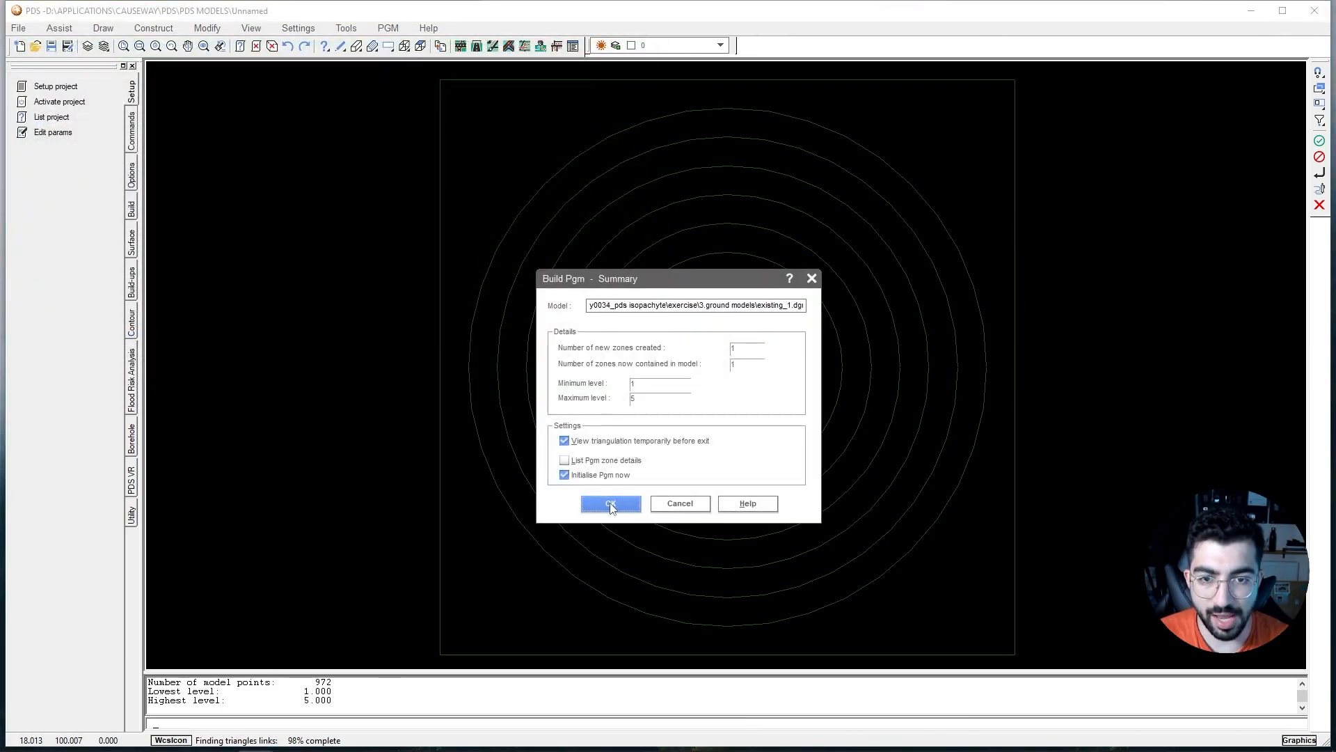
pyautogui.click(611, 504)
pyautogui.moveTo(660, 343); pyautogui.dragTo(1010, 288)
pyautogui.click(955, 389)
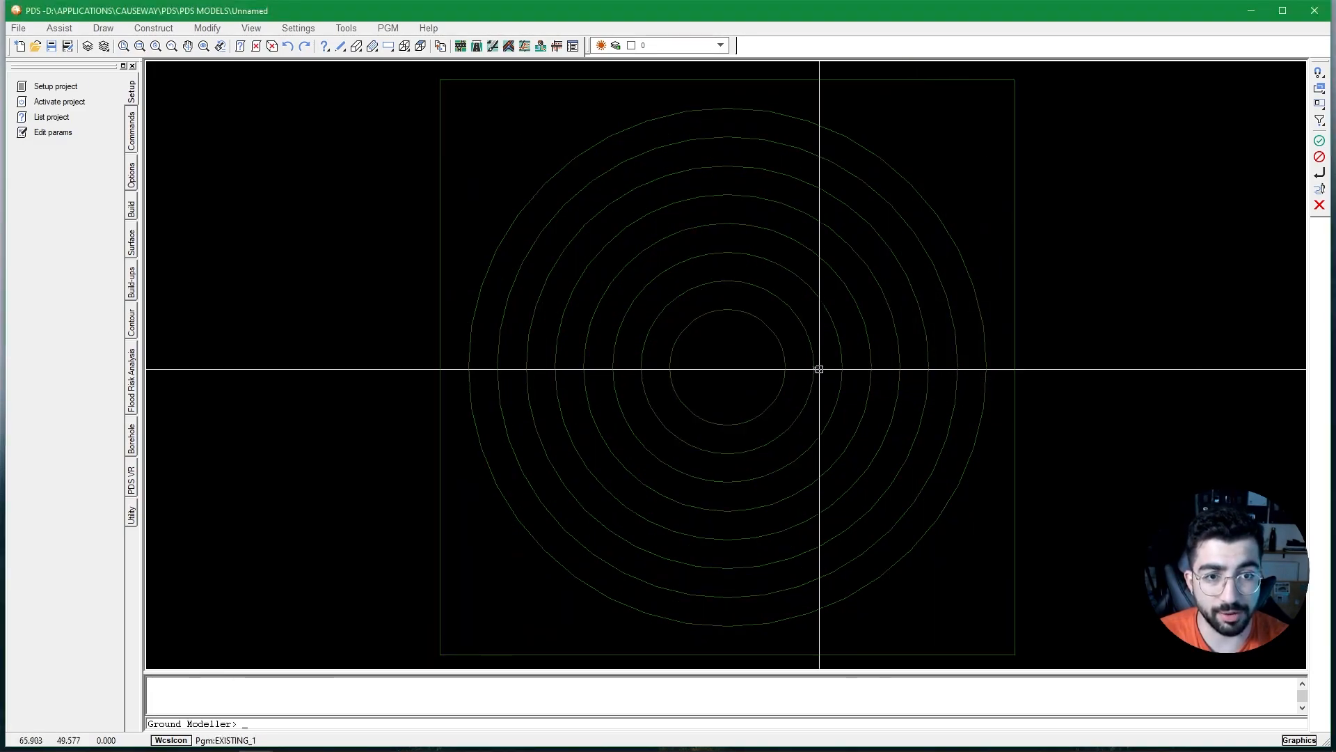
# Freeze the EXISTING_1 layer and thaw the EXISTING_2 layer.
pyautogui.click(648, 312)
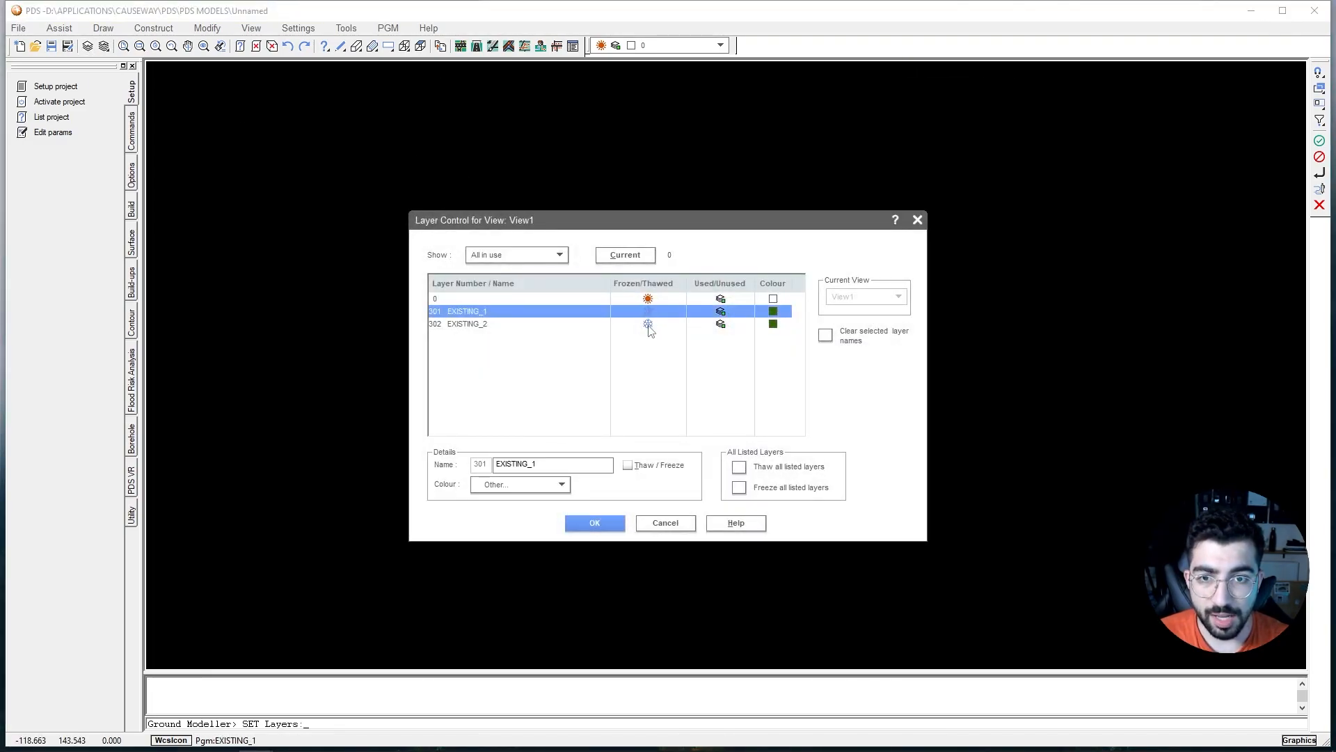
pyautogui.click(649, 324)
pyautogui.click(595, 522)
# Build a PGM from the visible EXISTING_2 contours with an automatic proximity boundary, accepting the boundary and data range.
pyautogui.click(389, 28)
pyautogui.moveTo(422, 79)
pyautogui.click(532, 78)
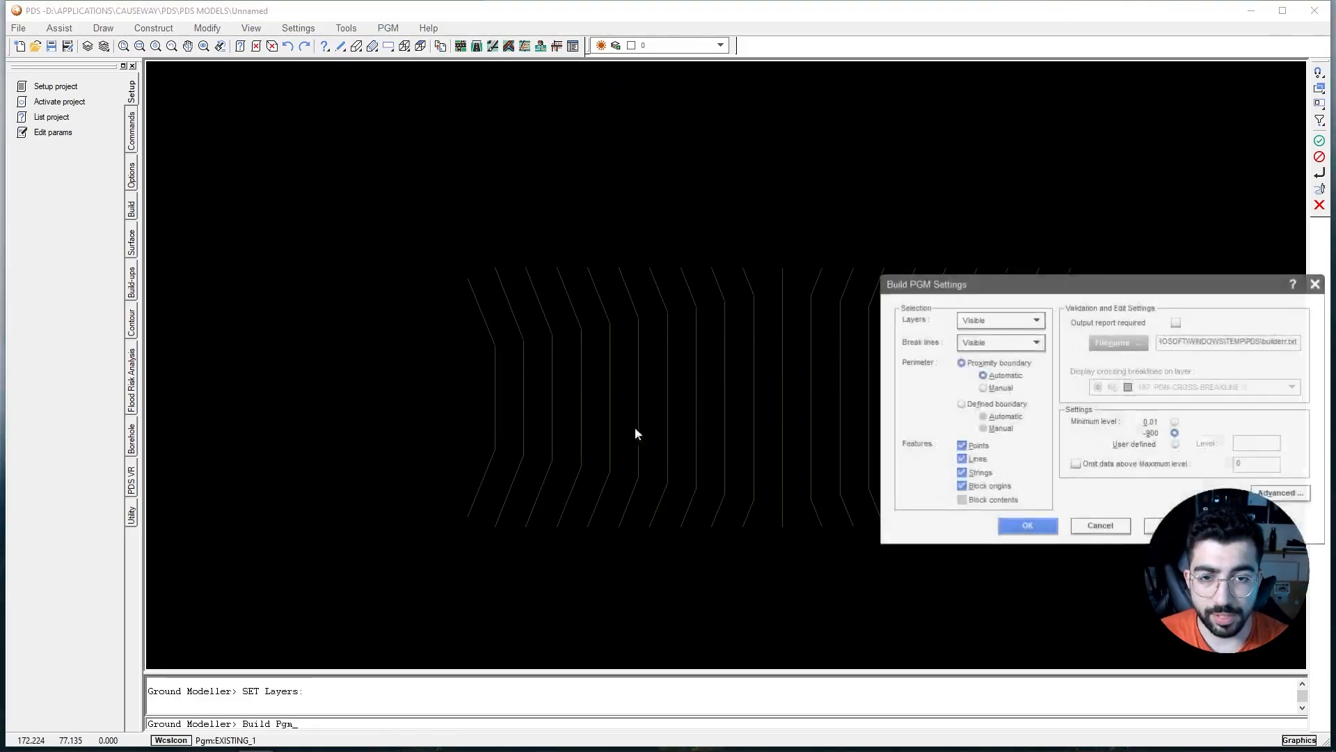
pyautogui.click(1013, 530)
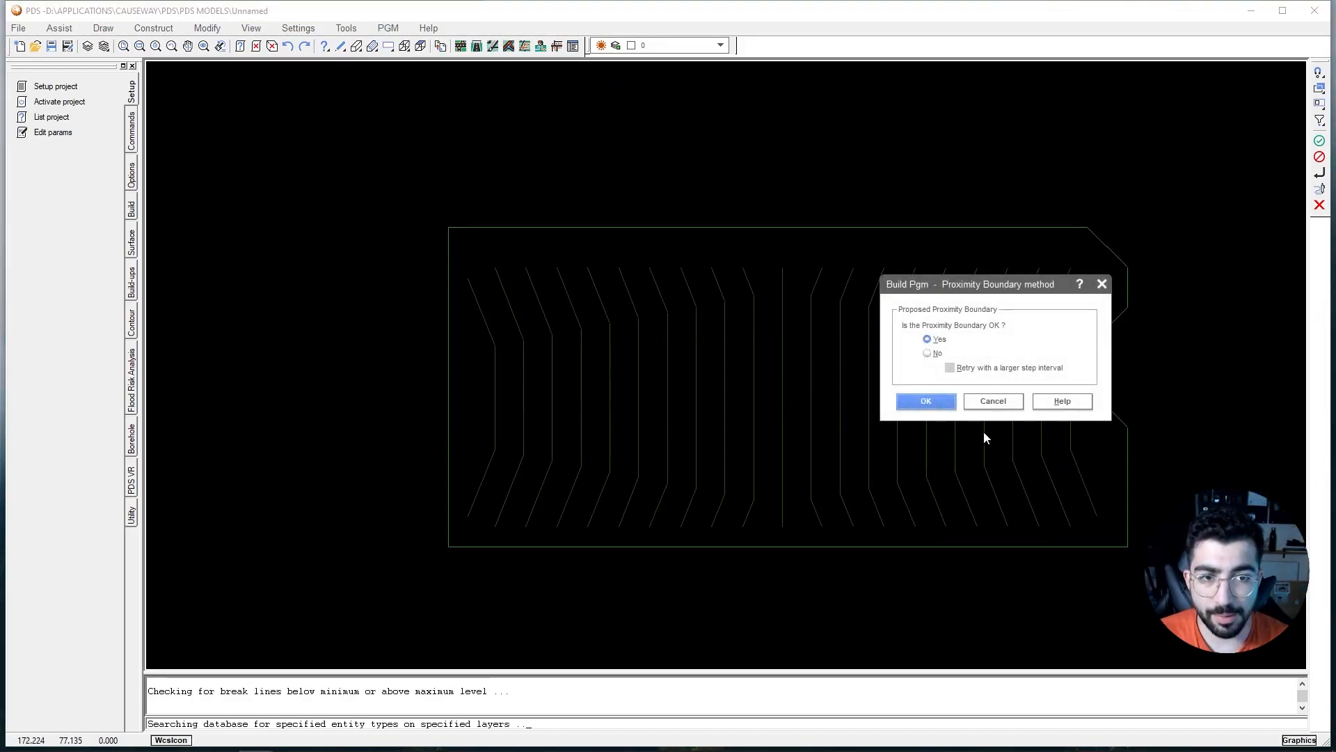
pyautogui.click(927, 401)
pyautogui.click(911, 389)
# Save the second ground model as existing_2.dgm, replacing the existing file.
pyautogui.click(176, 151)
pyautogui.click(555, 387)
pyautogui.click(707, 383)
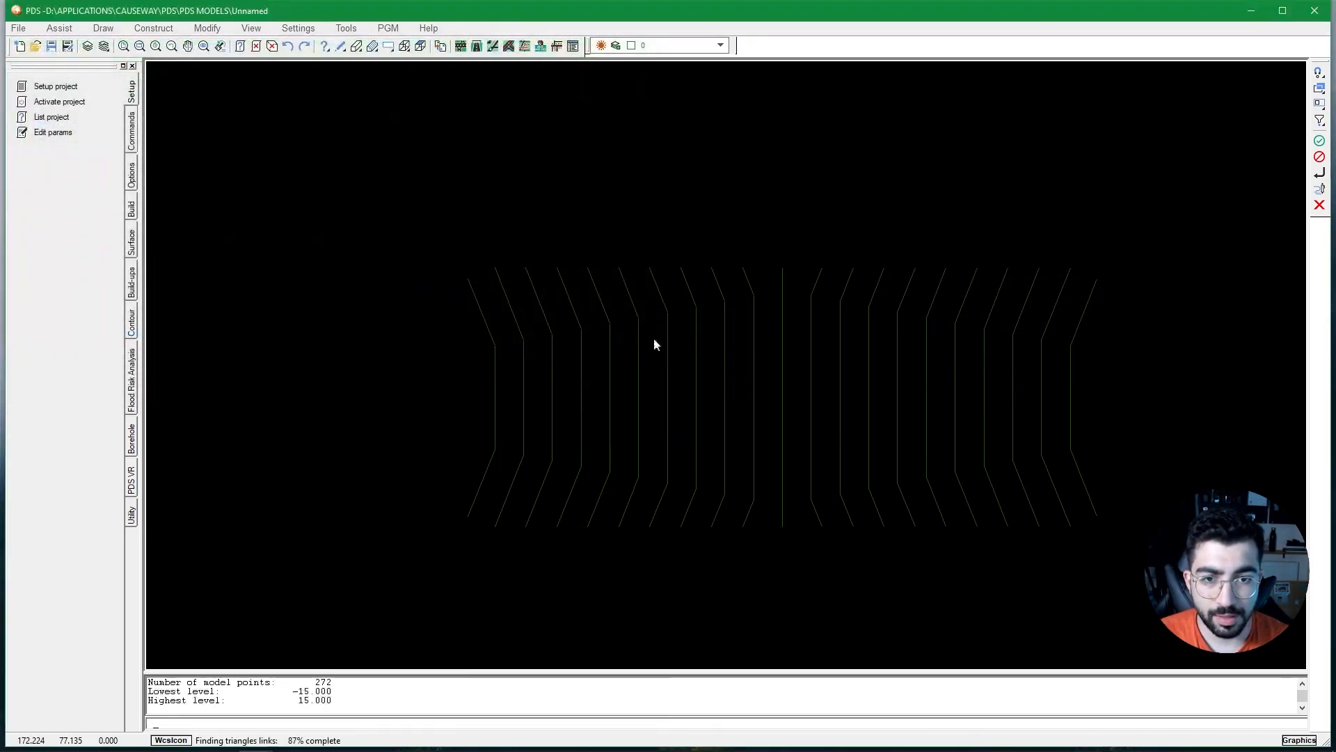
# Close the finished ground model build and freeze the EXISTING_2 layer.
pyautogui.click(944, 506)
pyautogui.click(945, 390)
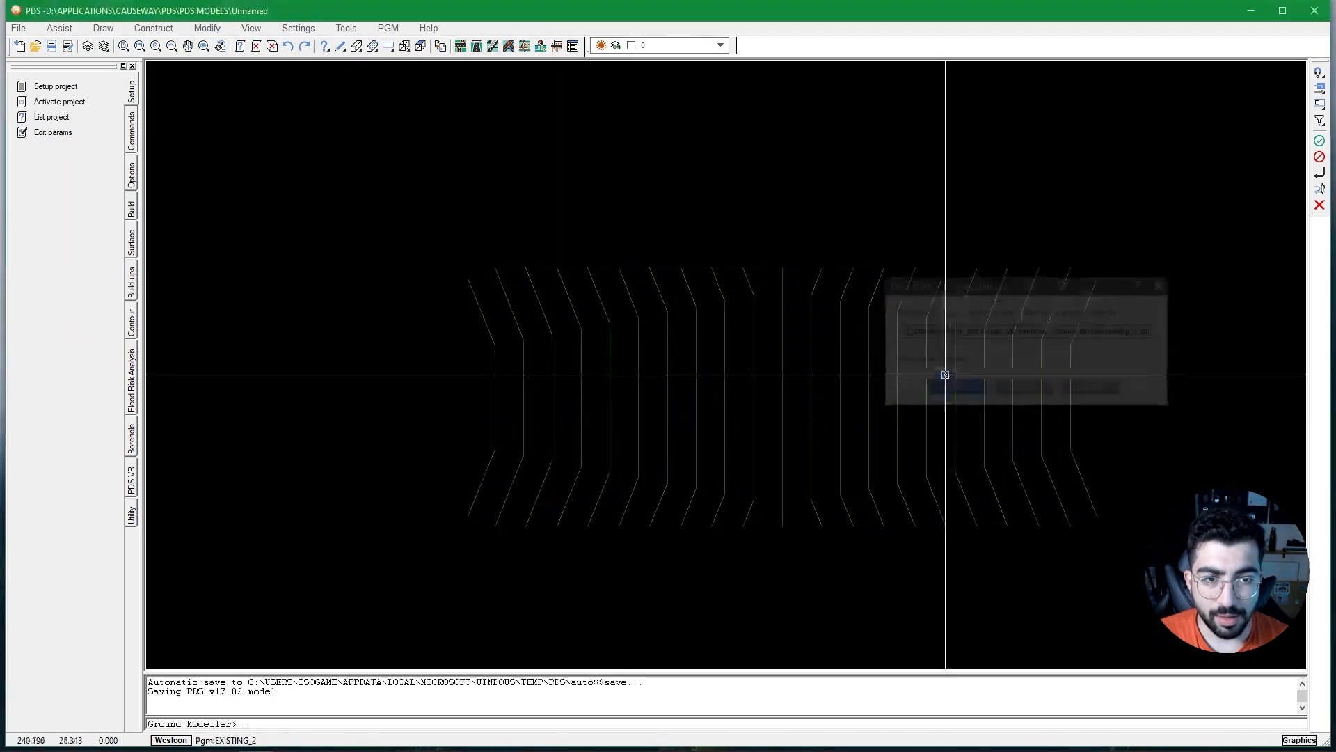
pyautogui.click(88, 46)
pyautogui.click(652, 325)
pyautogui.click(596, 522)
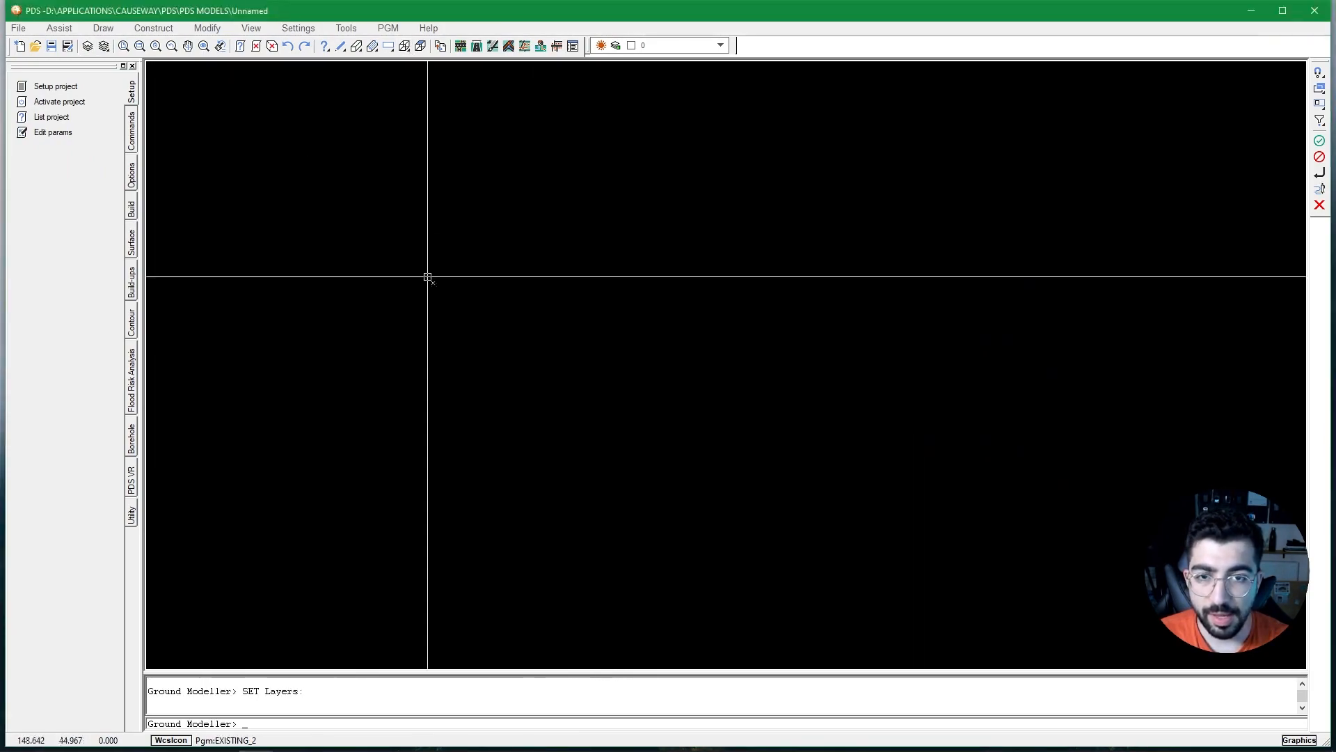
# Import the PROPOSED.dwg drawing from the 1.Imports folder, accepting its extents.
pyautogui.click(19, 28)
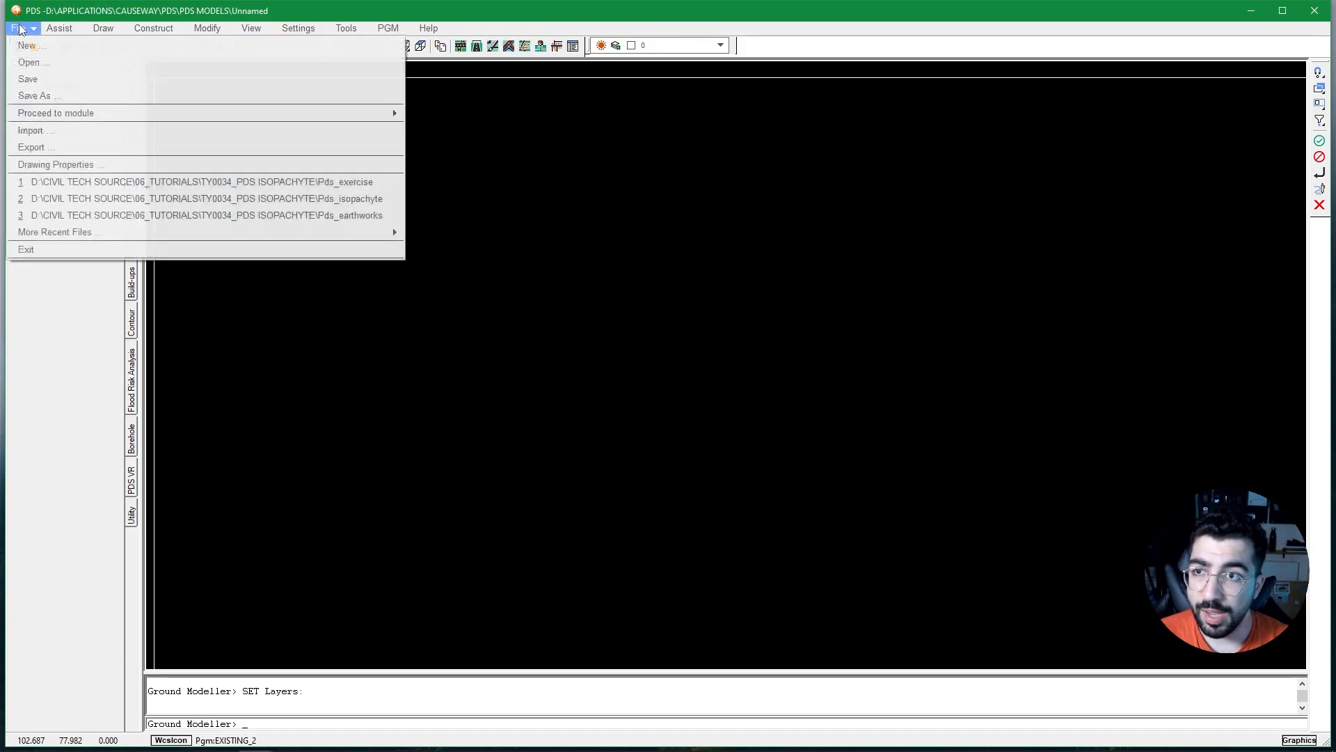
pyautogui.click(30, 131)
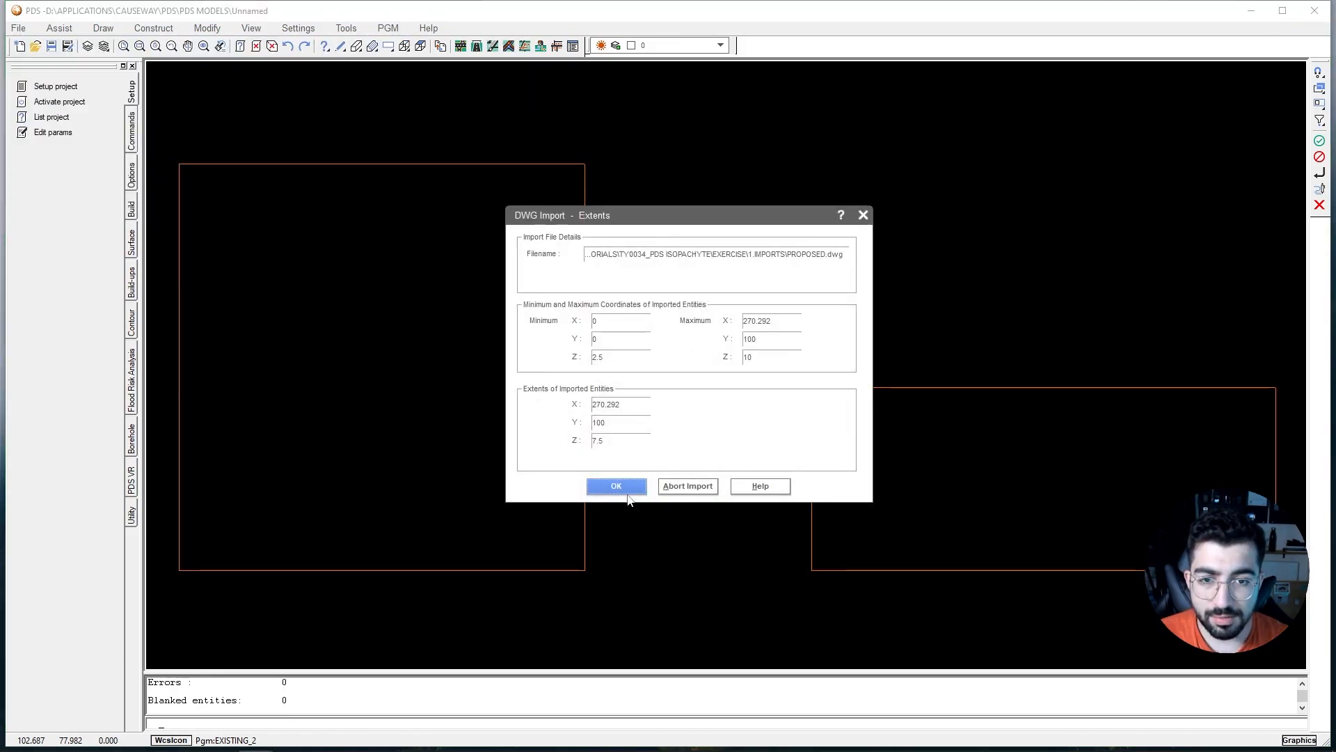
pyautogui.click(630, 491)
# Verify the coordinates and levels of the PROPOSED_2 rectangle and the PROPOSED_1 square from a tilted view.
pyautogui.moveTo(662, 501); pyautogui.dragTo(657, 292, button='middle')
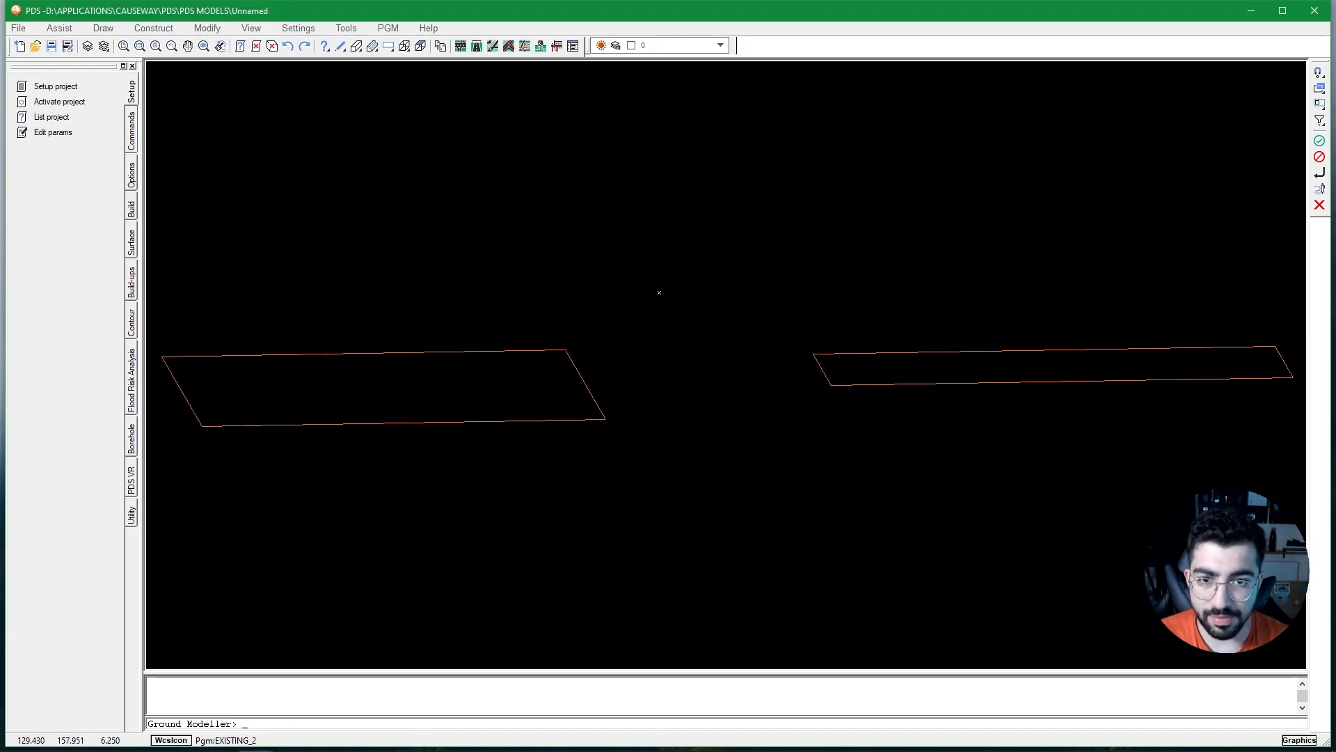
pyautogui.click(241, 46)
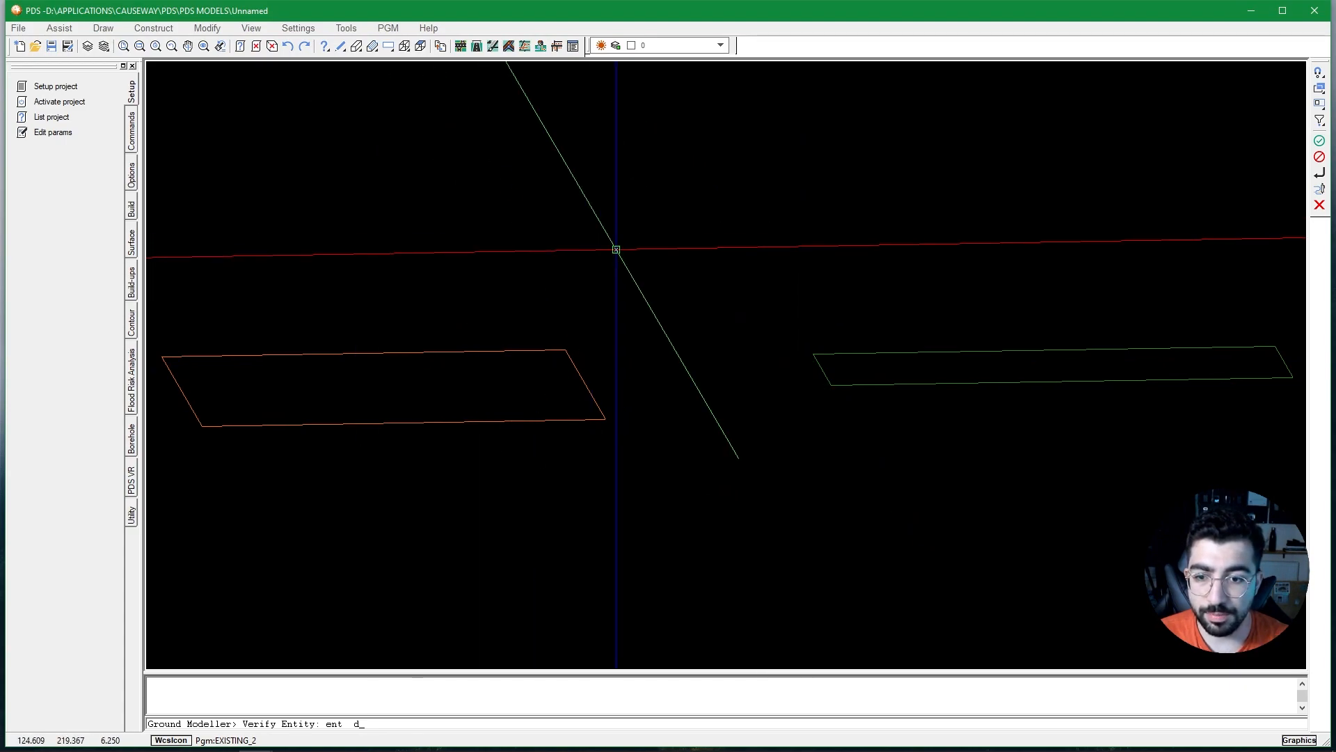
pyautogui.click(616, 249)
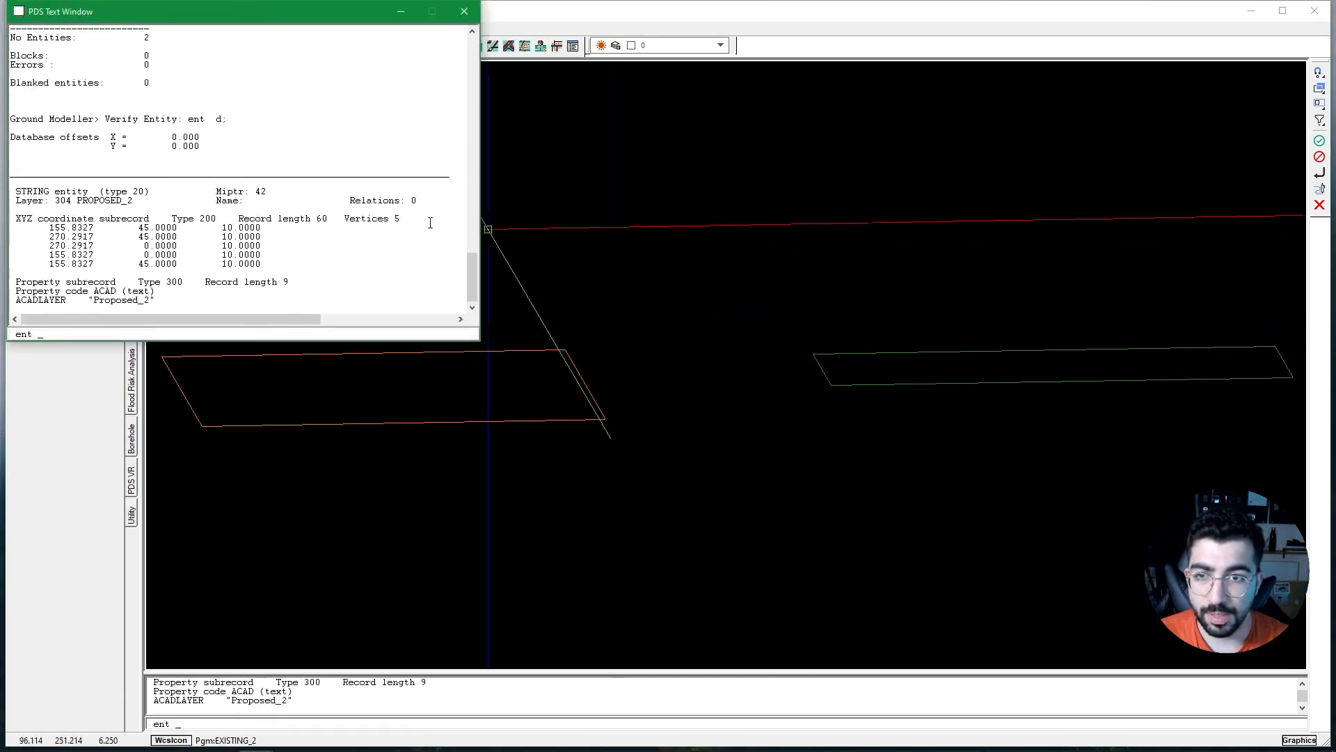
pyautogui.click(461, 14)
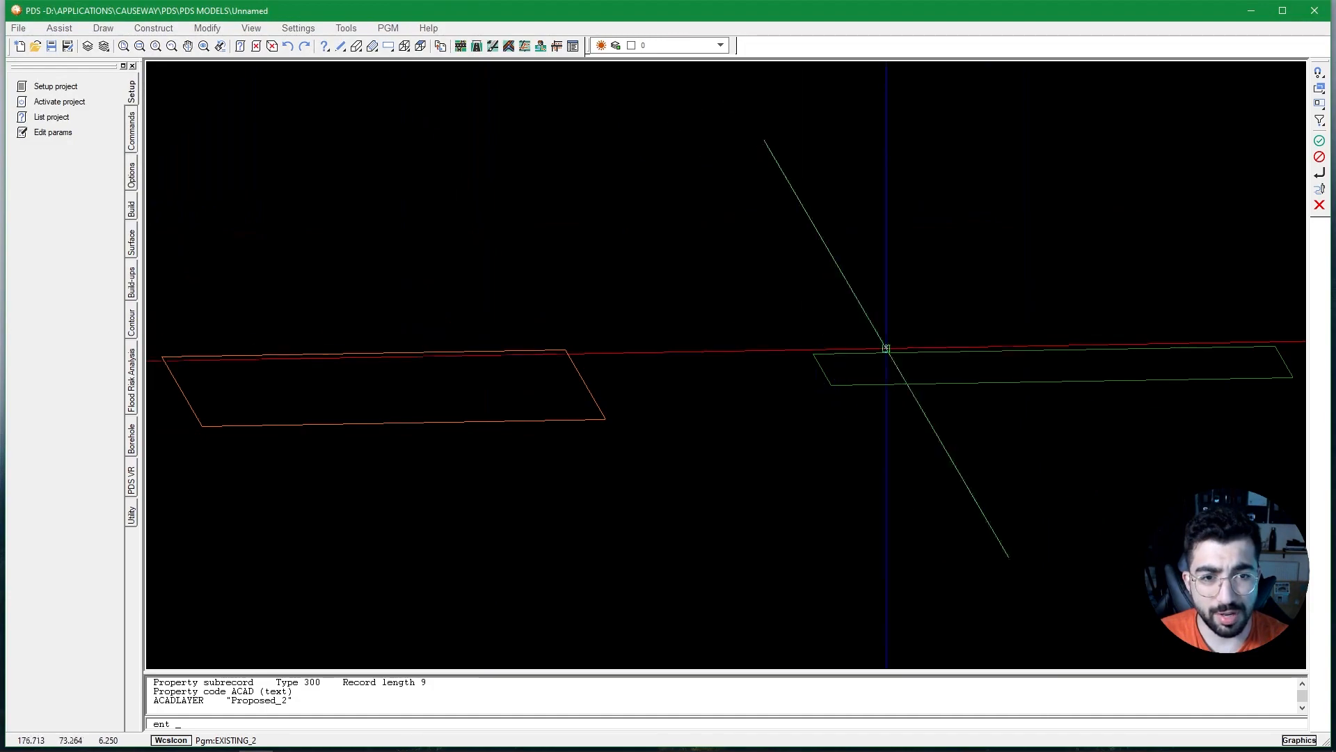
pyautogui.press('Escape')
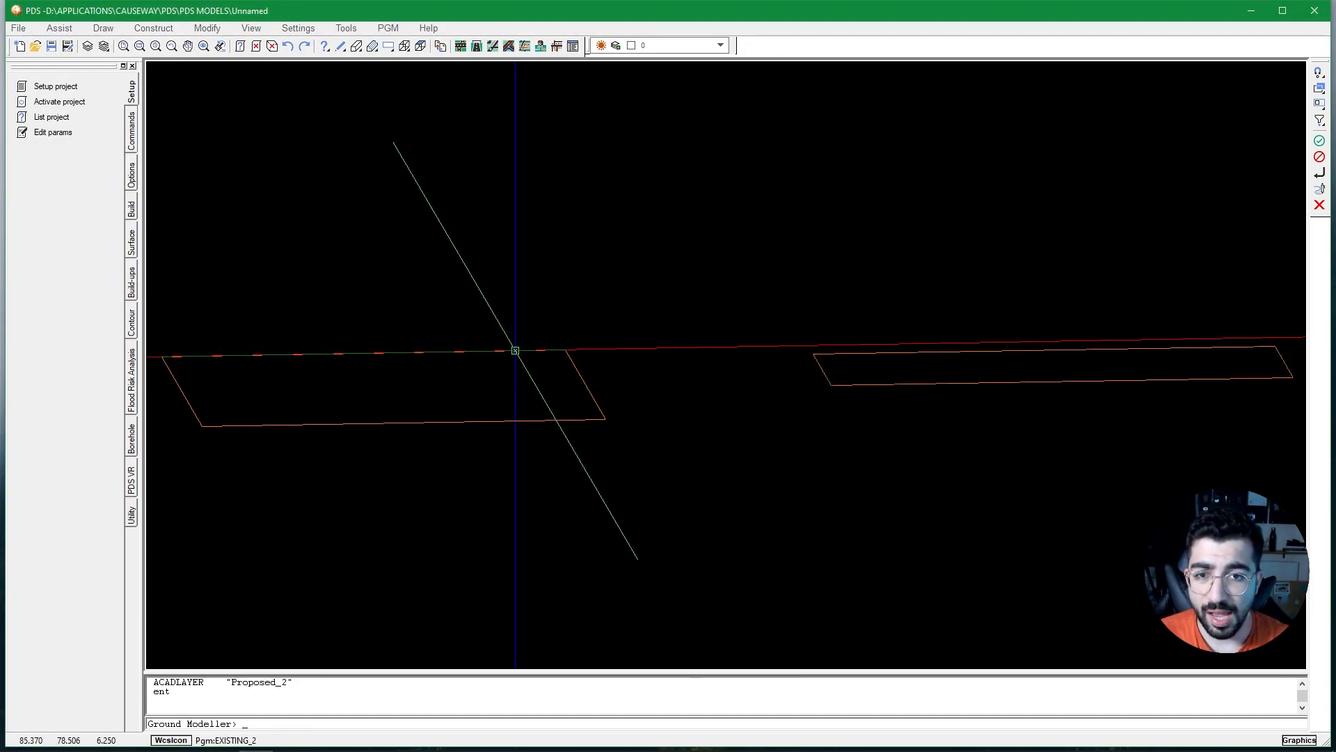
pyautogui.click(442, 303)
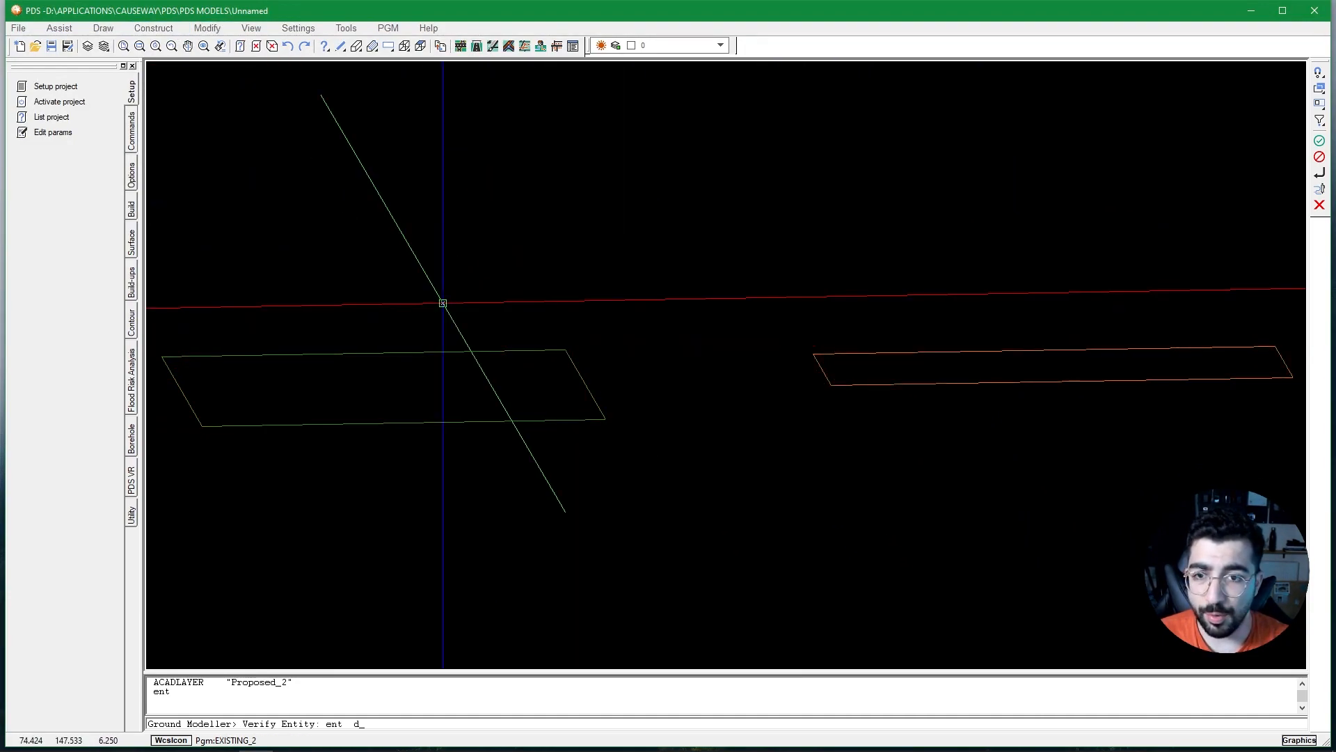
pyautogui.rightClick(443, 302)
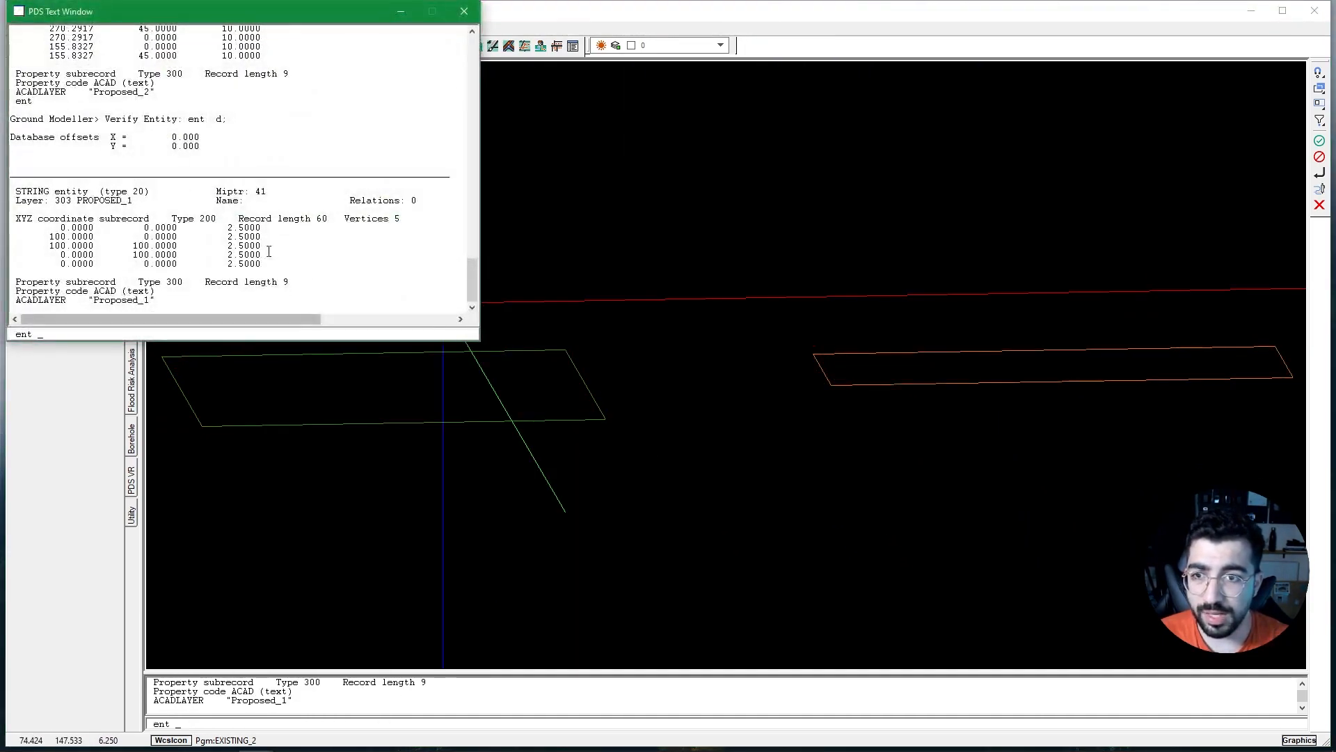
pyautogui.click(464, 14)
pyautogui.press('Escape')
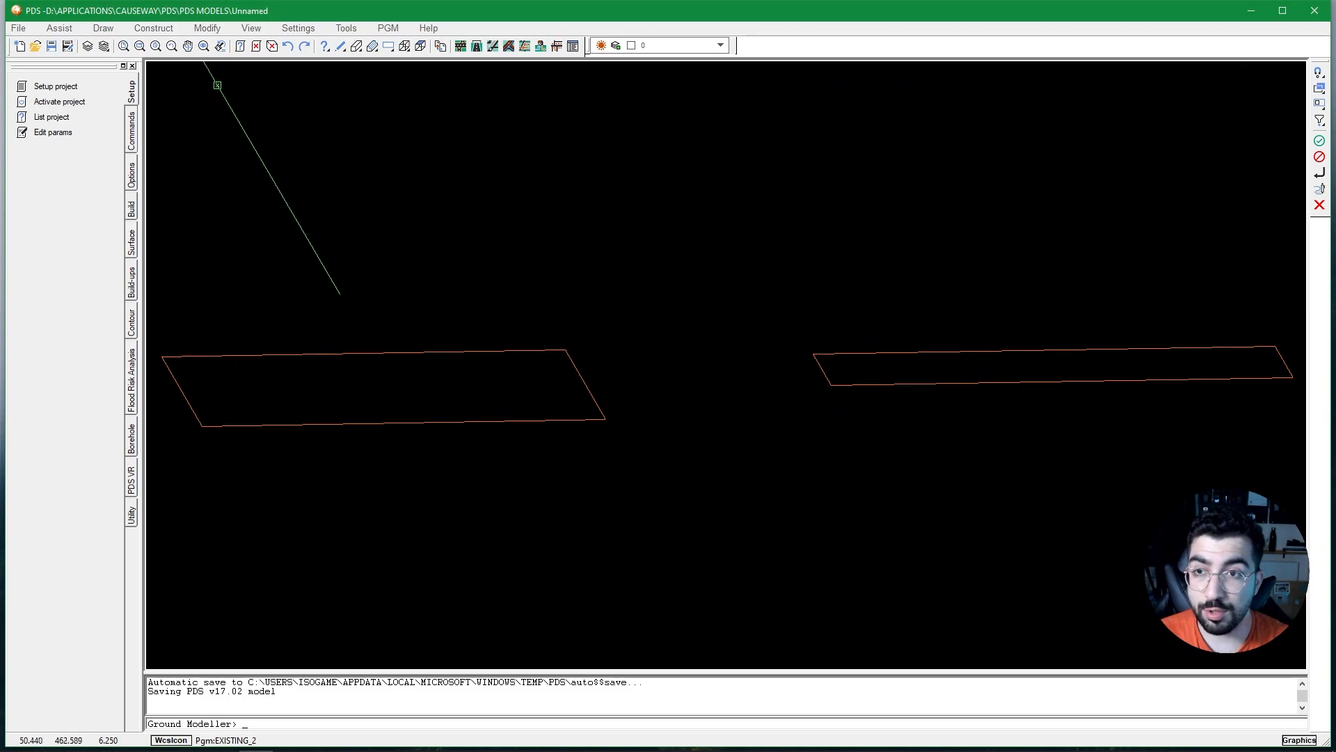
# Move the PROPOSED_2 rectangle explicitly by 0 in X, 0 in Y and -10 in Z, and restore the plan view.
pyautogui.click(200, 30)
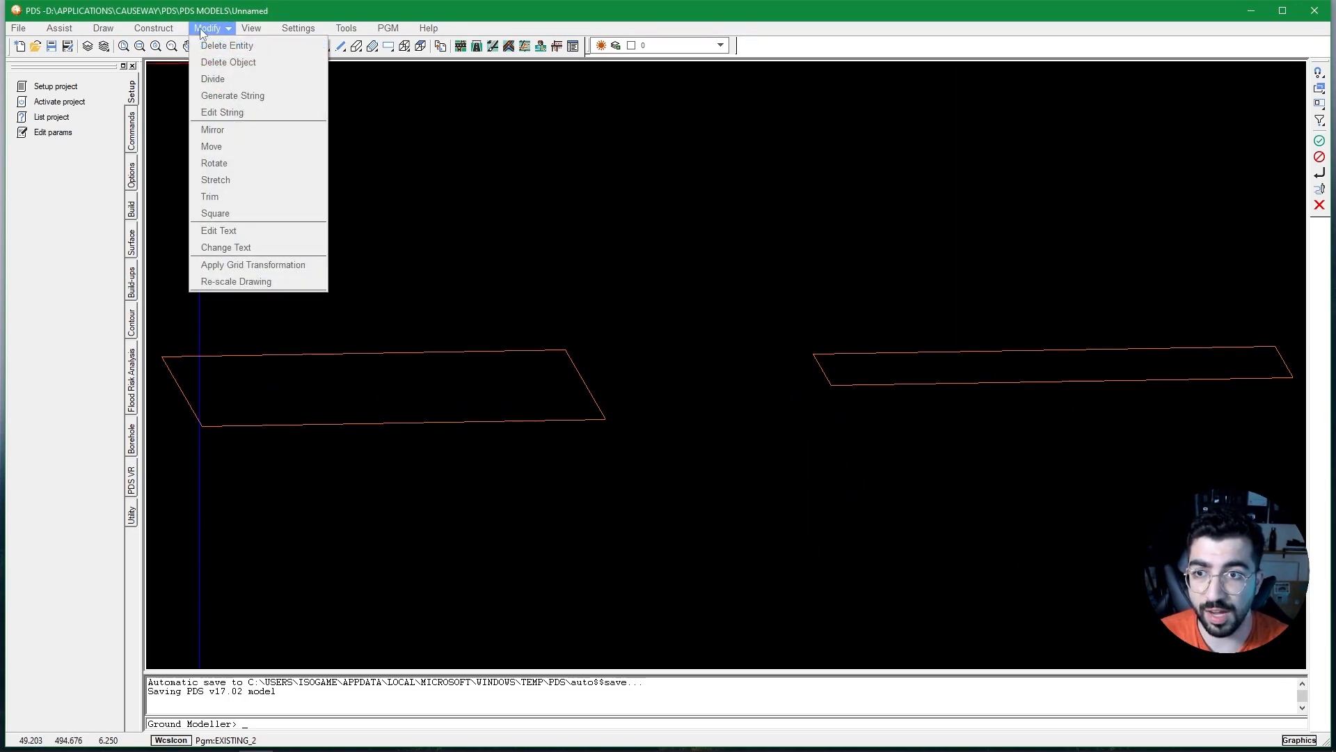
pyautogui.click(229, 144)
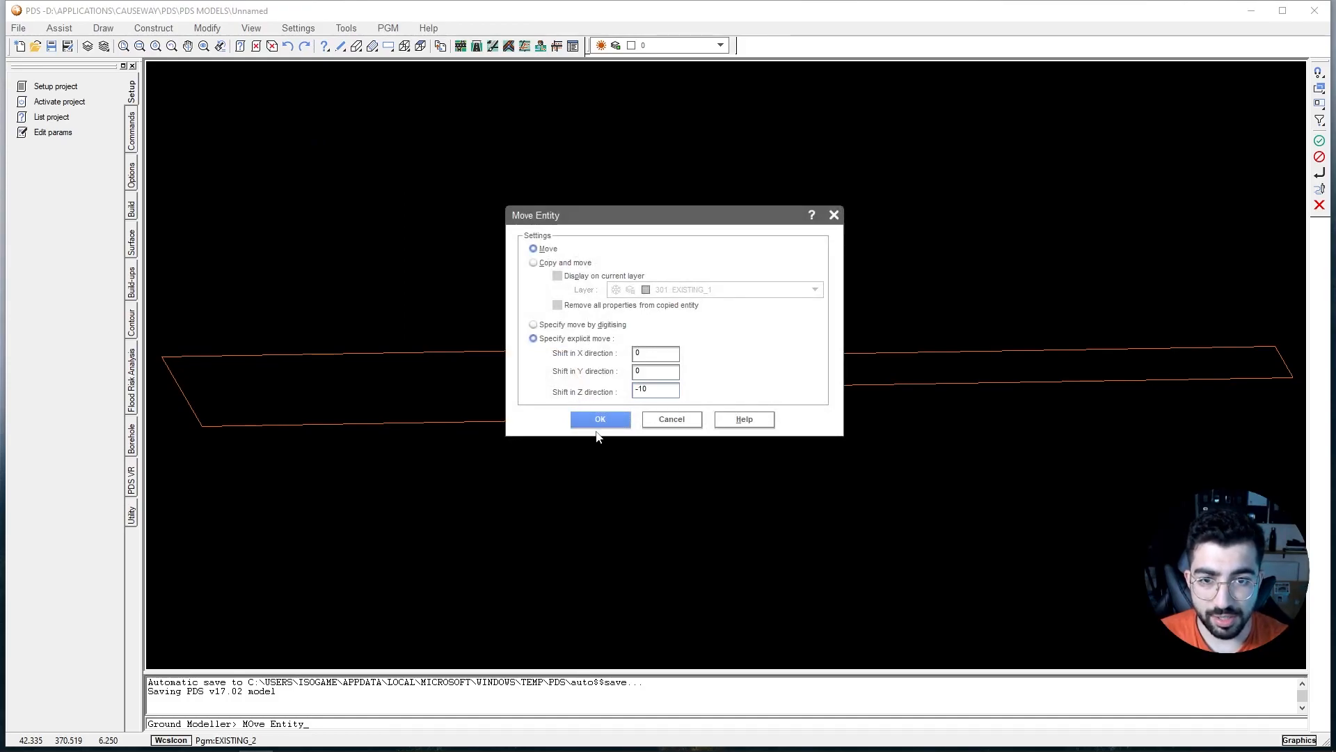
pyautogui.click(597, 422)
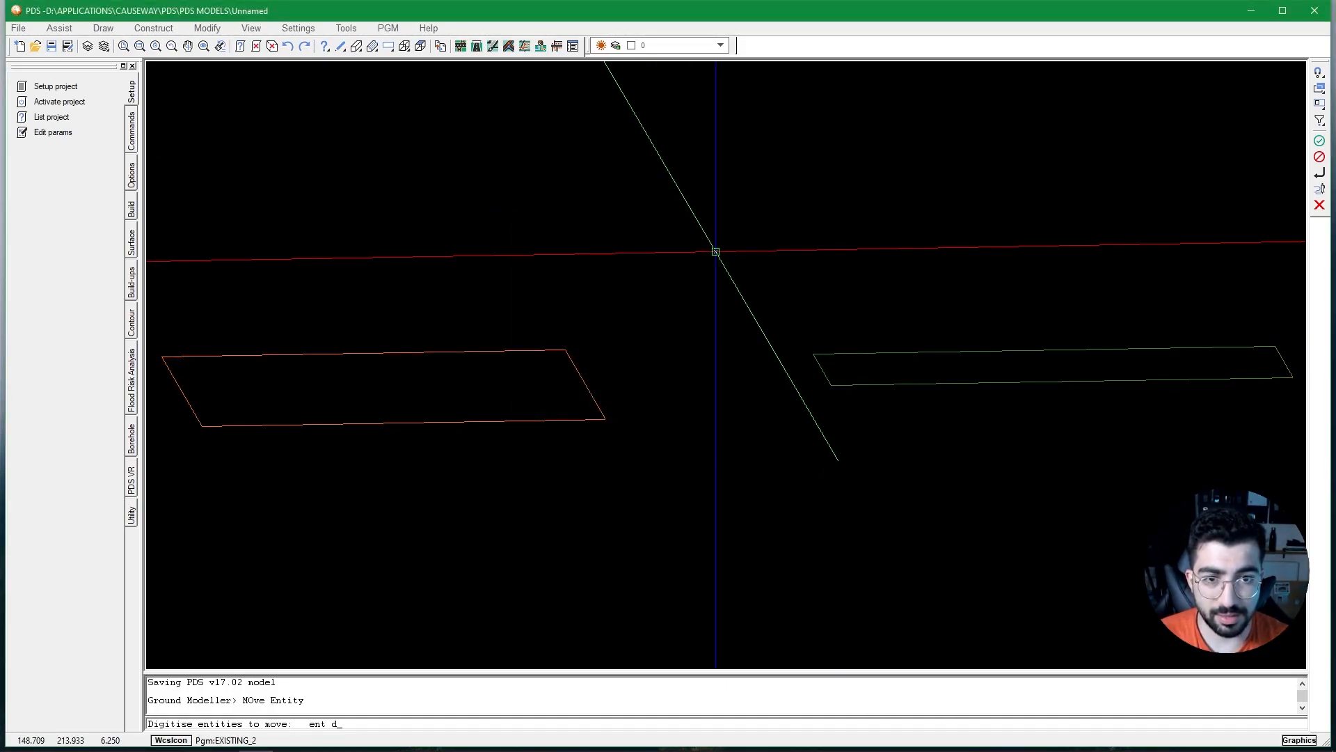
pyautogui.press('Return')
pyautogui.press('Return')
pyautogui.moveTo(875, 423); pyautogui.dragTo(867, 384, button='middle')
pyautogui.click(421, 47)
# Freeze the PROPOSED_2 layer so only the PROPOSED_1 square is displayed.
pyautogui.click(104, 48)
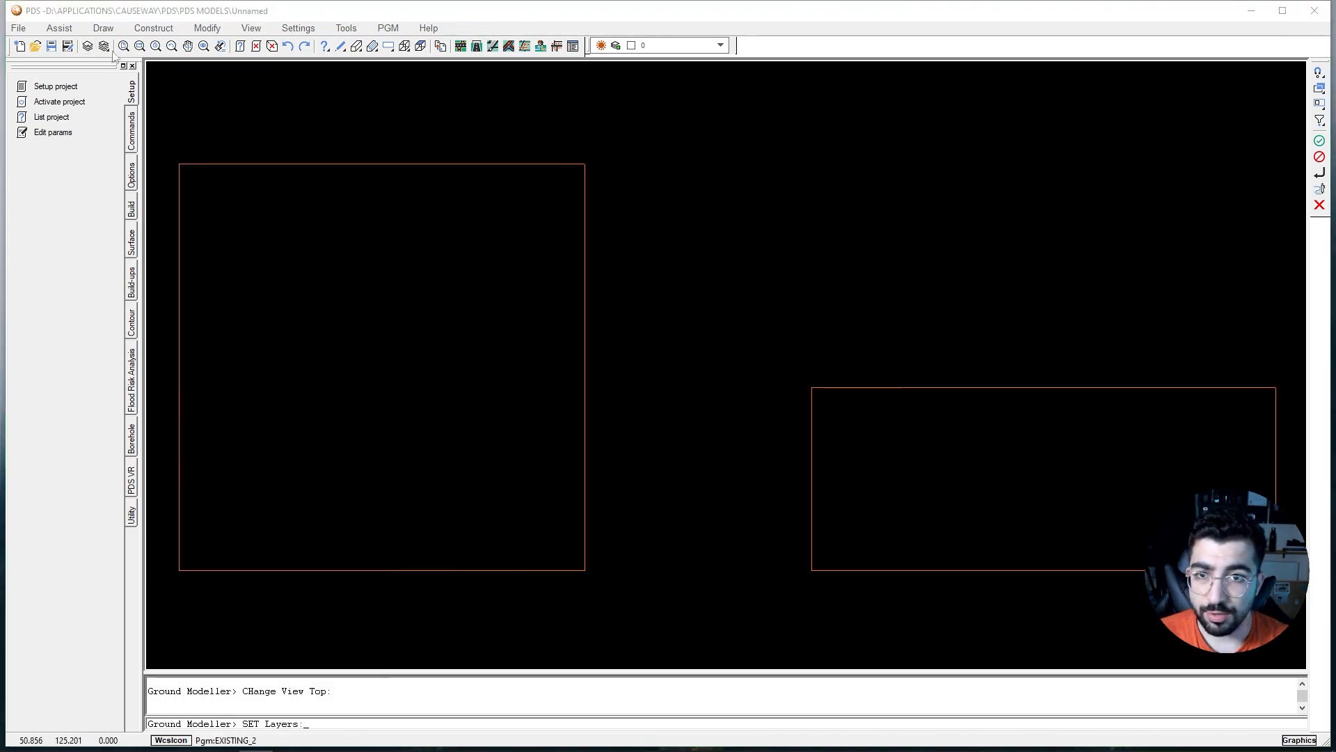
pyautogui.click(649, 349)
pyautogui.click(594, 523)
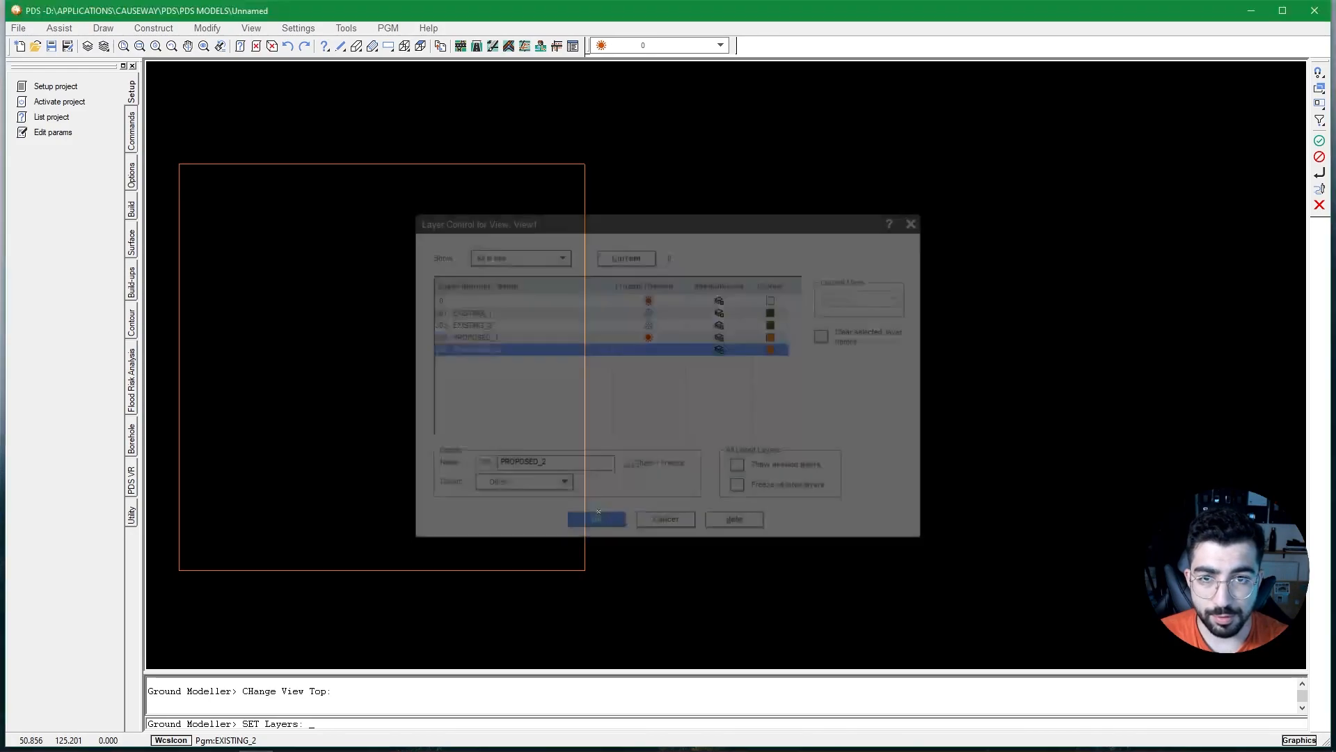
# Build a new PGM file from the visible PROPOSED_1 square, accepting the build settings, boundary and data range.
pyautogui.click(397, 29)
pyautogui.moveTo(415, 80)
pyautogui.click(534, 78)
pyautogui.click(649, 457)
pyautogui.click(571, 331)
pyautogui.click(552, 319)
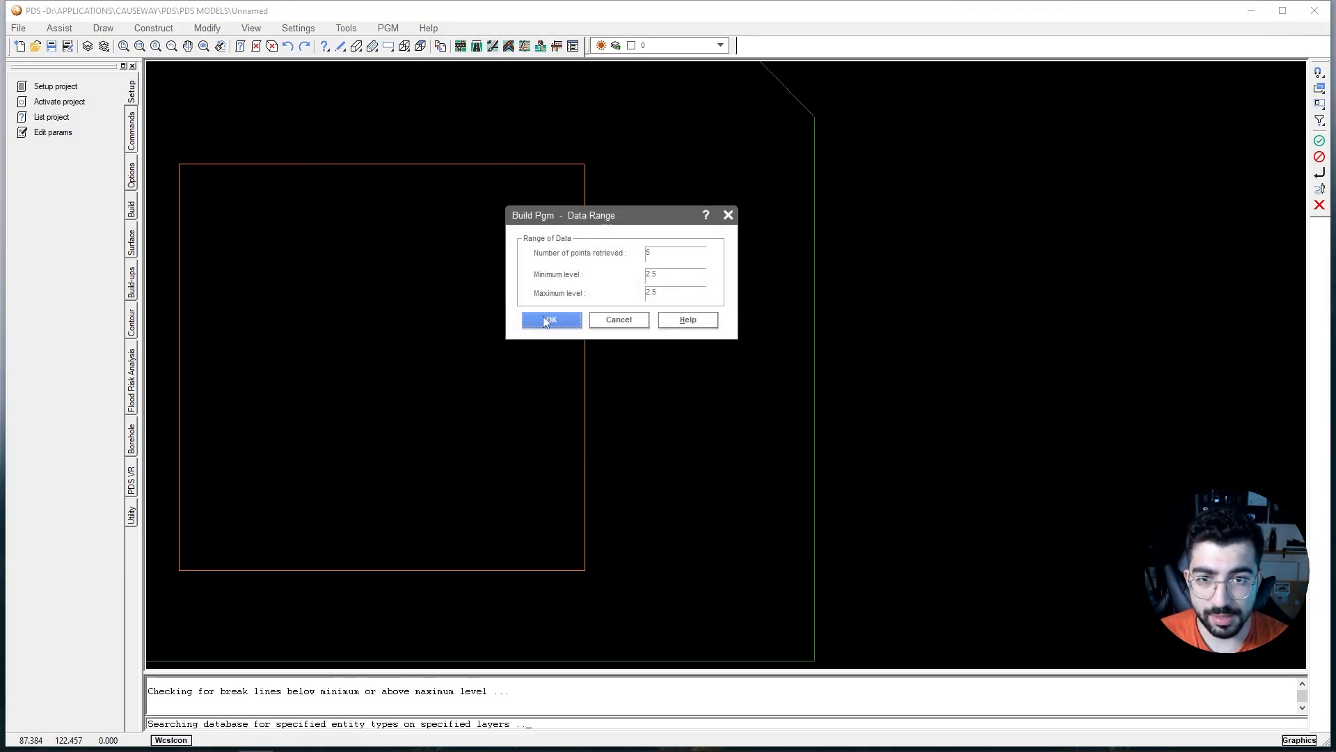
pyautogui.click(613, 288)
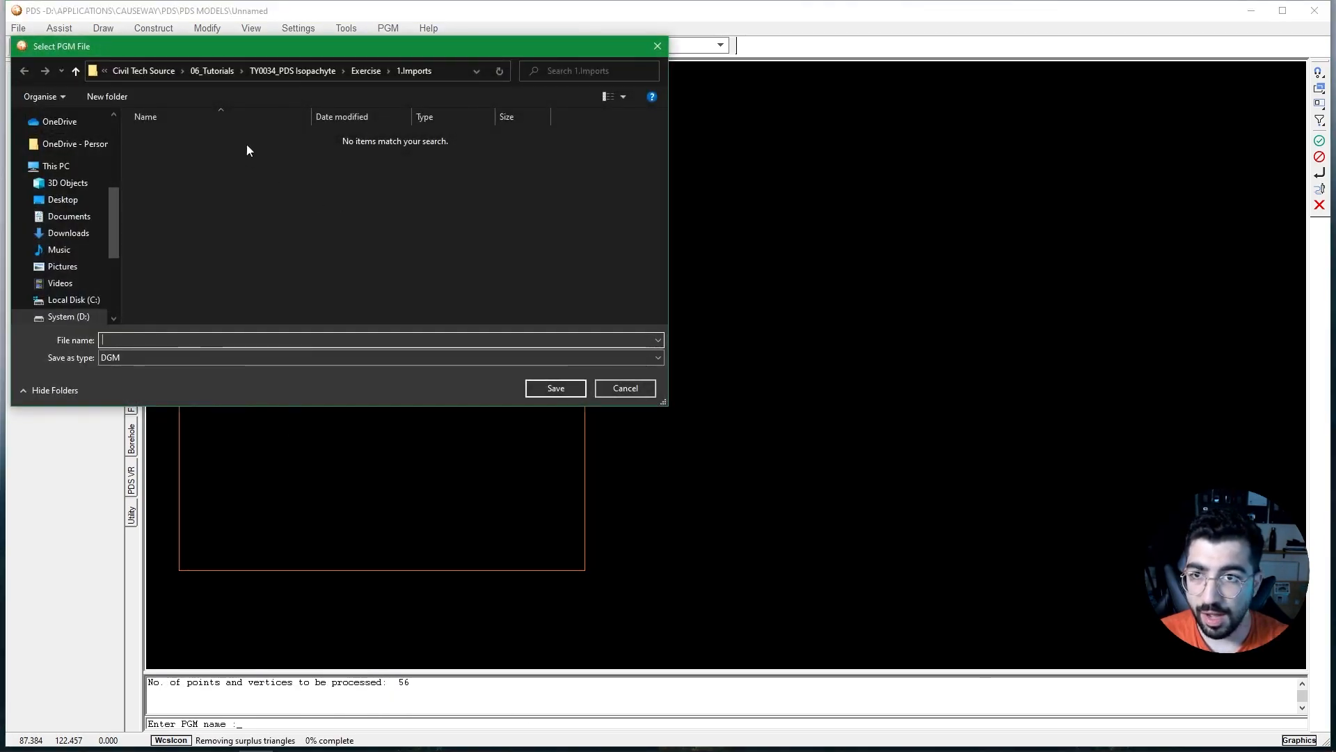
# Save the ground model as proposed_1.dgm in 3.Ground Models, replacing the existing file, and accept the triangulation.
pyautogui.click(365, 72)
pyautogui.doubleClick(182, 161)
pyautogui.click(174, 168)
pyautogui.click(555, 387)
pyautogui.click(699, 383)
pyautogui.click(581, 443)
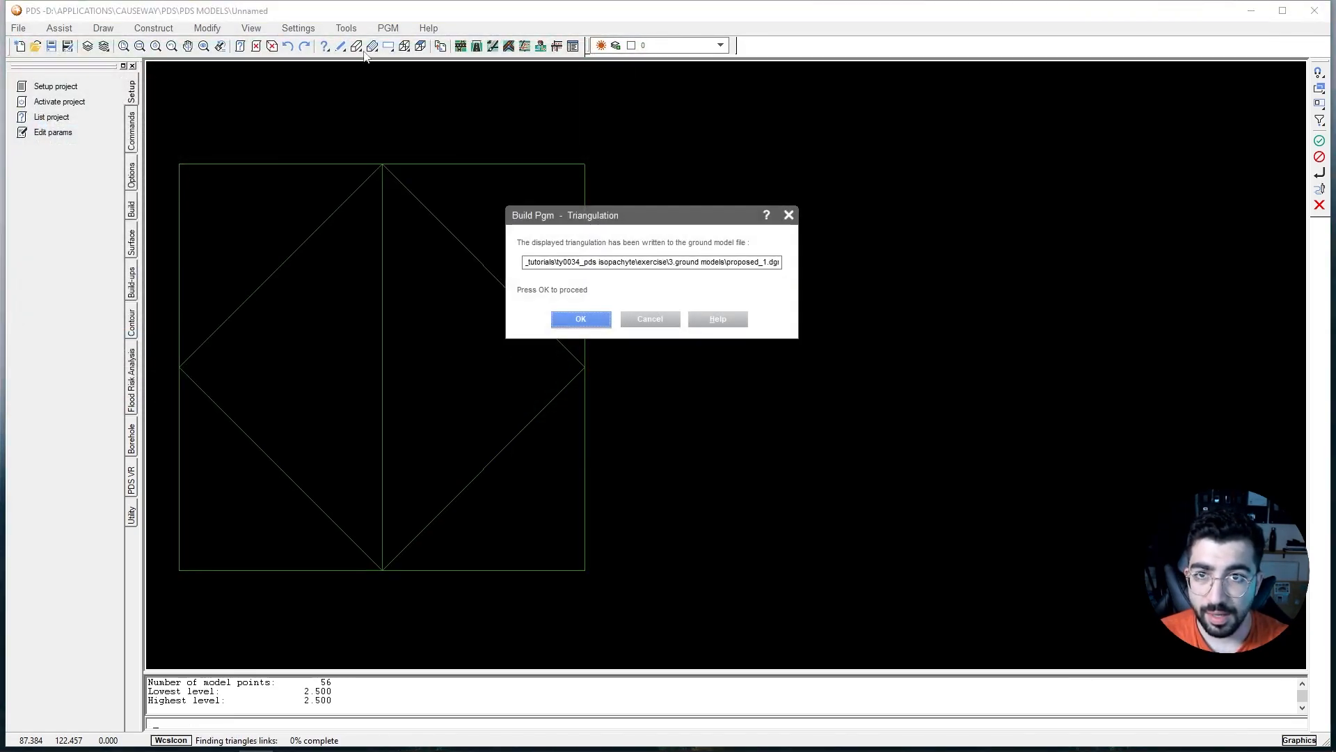
pyautogui.click(588, 317)
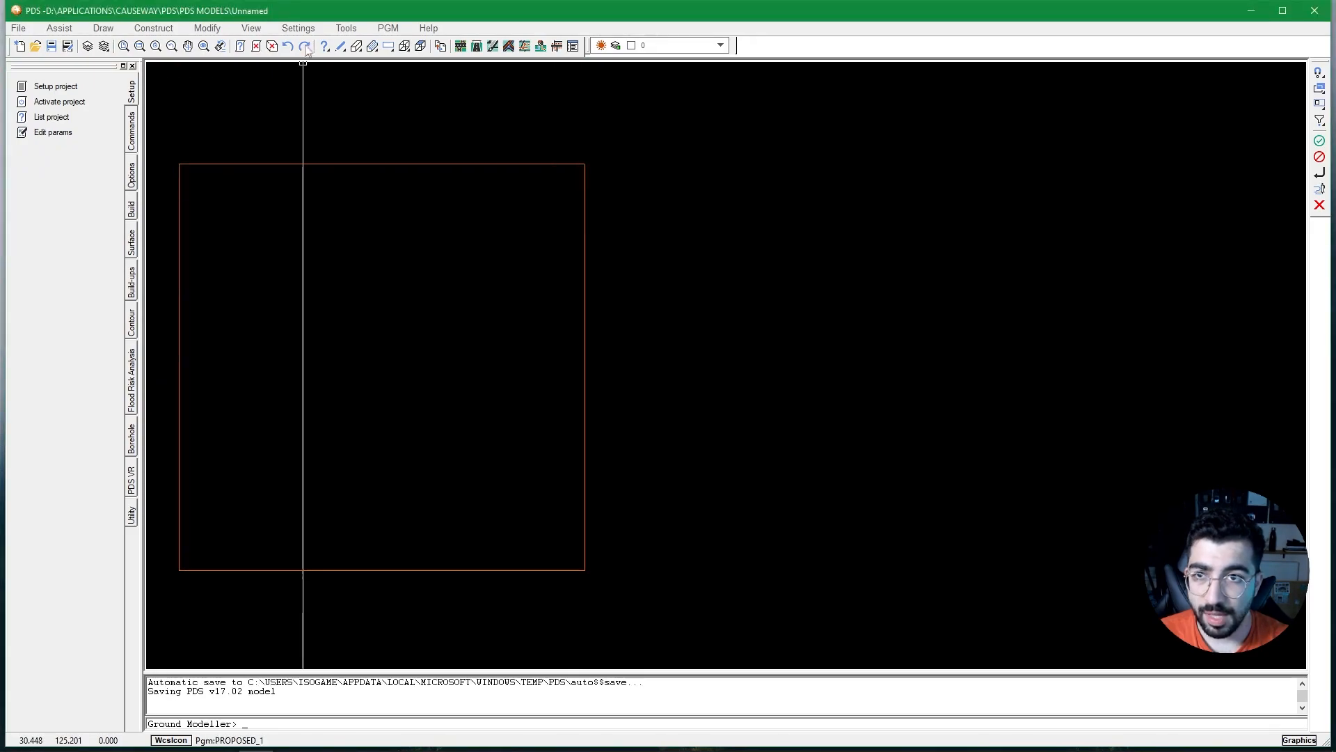
# Freeze the PROPOSED_1 layer and thaw the PROPOSED_2 layer.
pyautogui.click(88, 46)
pyautogui.click(652, 336)
pyautogui.click(652, 348)
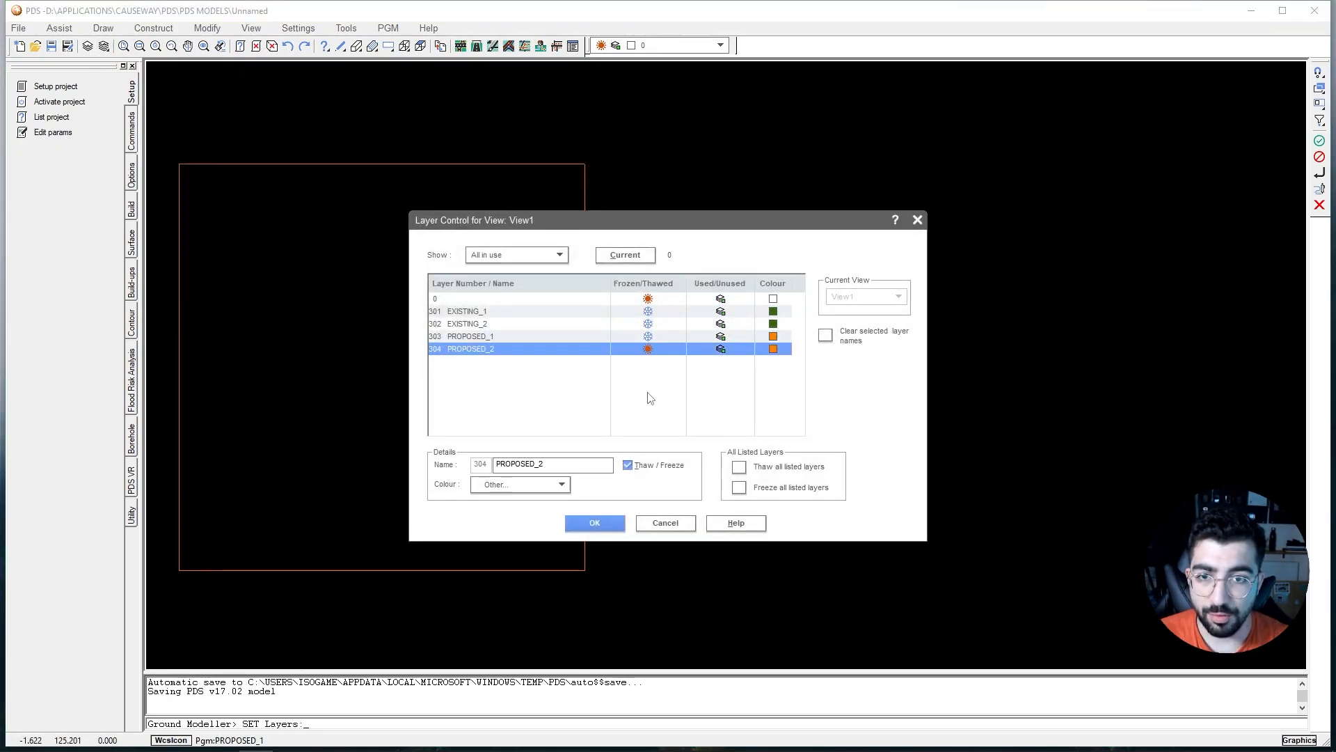
pyautogui.click(595, 523)
# Build a new PGM file from the visible PROPOSED_2 rectangle with an automatic proximity boundary, accepting the boundary and data range.
pyautogui.click(384, 27)
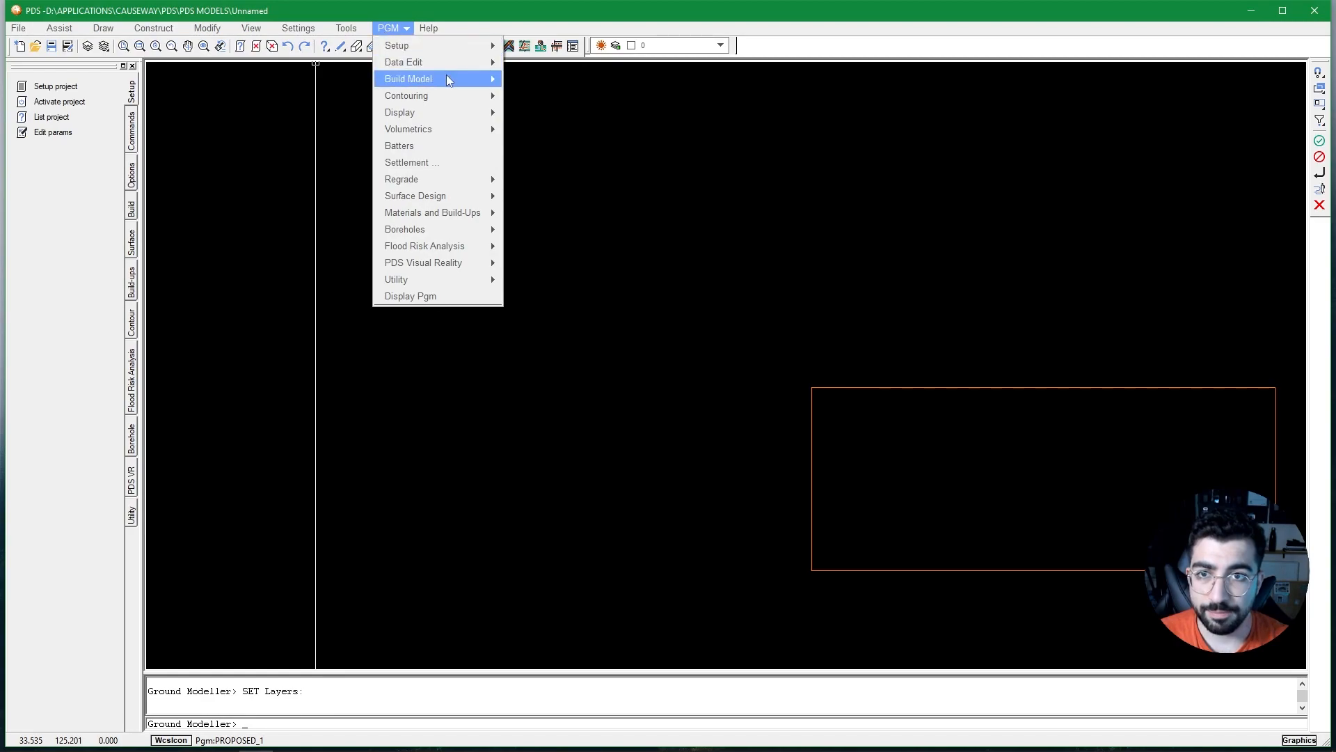
pyautogui.moveTo(448, 79)
pyautogui.click(564, 76)
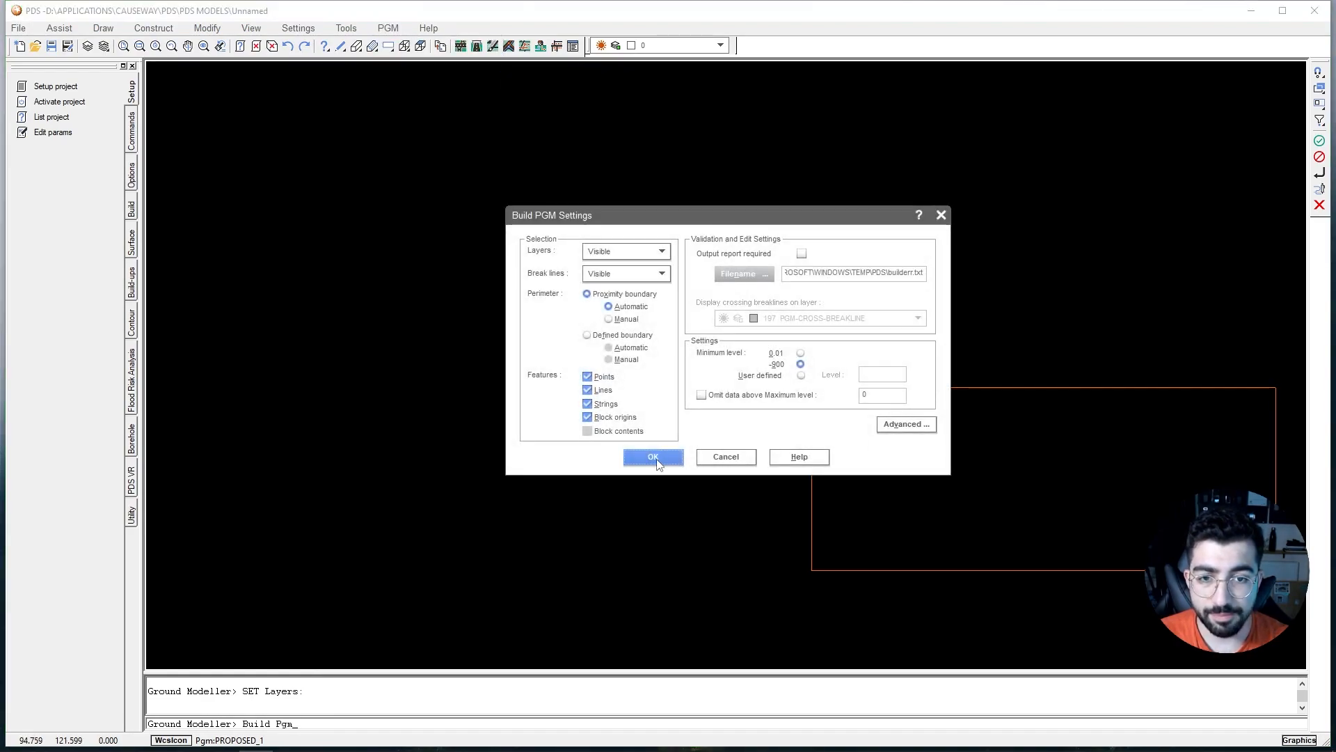
pyautogui.click(657, 460)
pyautogui.click(560, 330)
pyautogui.click(557, 324)
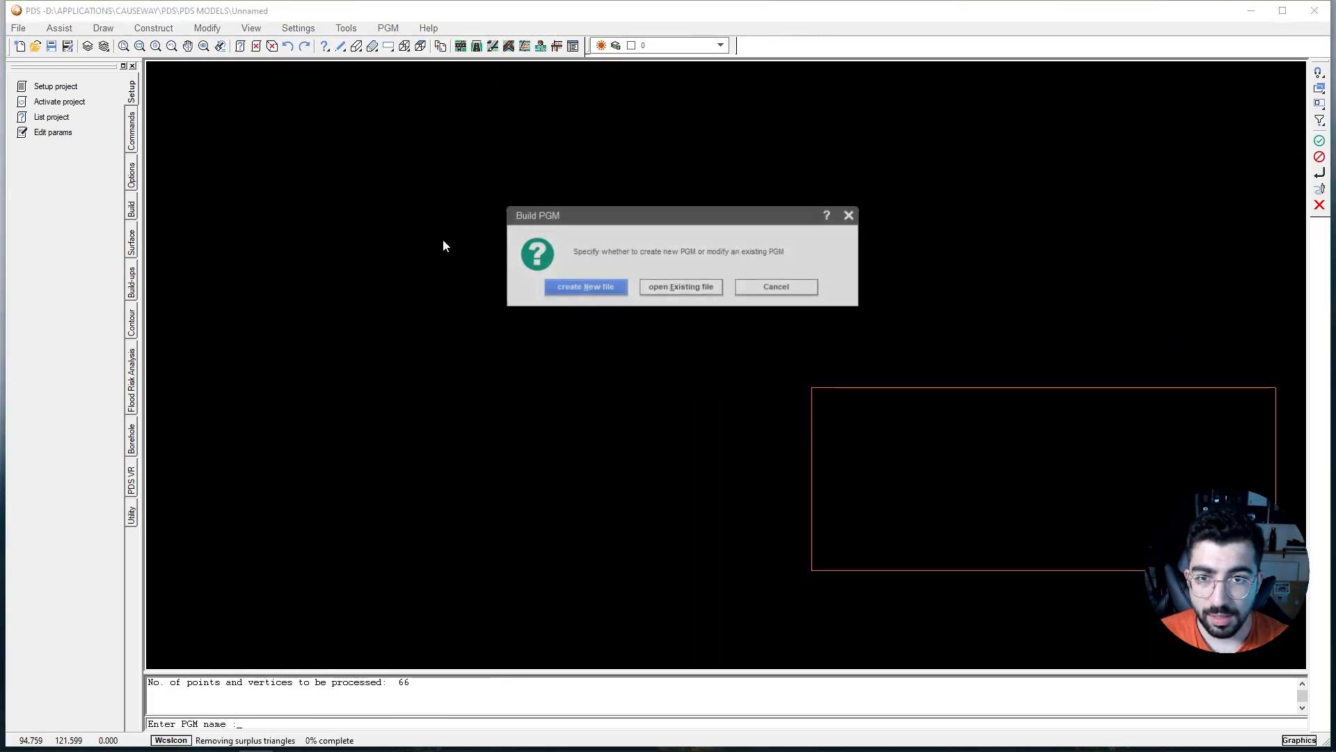
pyautogui.click(586, 287)
# Save the ground model as proposed_2.dgm, replacing the existing file, and accept the triangulation.
pyautogui.click(192, 167)
pyautogui.click(207, 182)
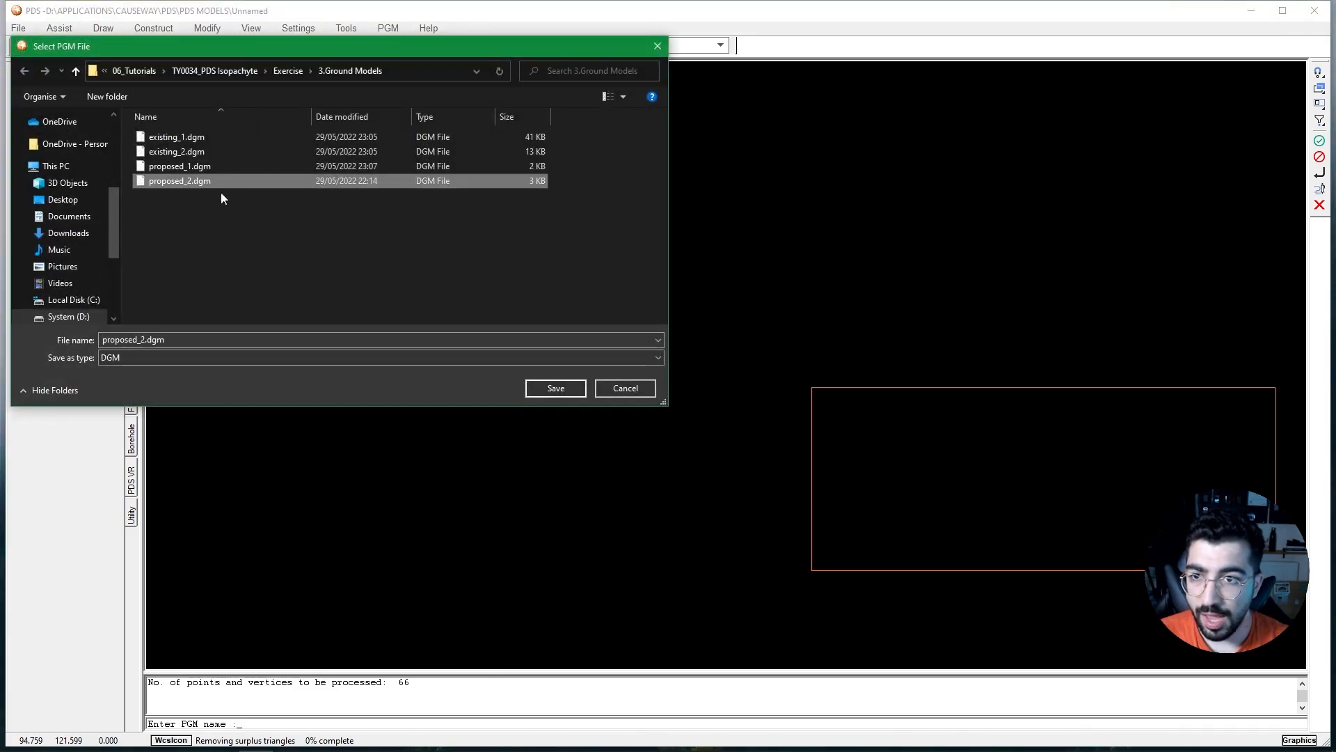
pyautogui.click(533, 388)
pyautogui.click(701, 386)
pyautogui.click(580, 440)
pyautogui.press('Return')
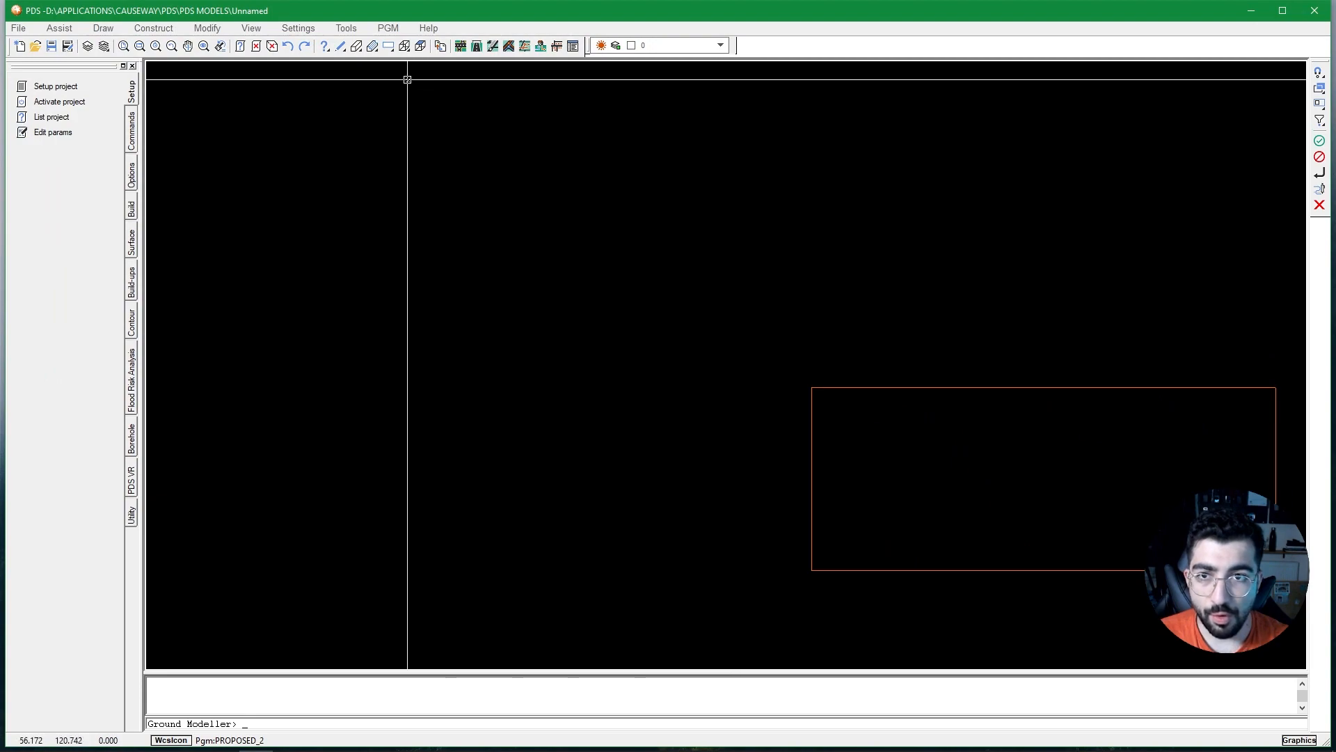
# Thaw the PROPOSED_1, EXISTING_2 and EXISTING_1 layers.
pyautogui.click(103, 46)
pyautogui.click(648, 336)
pyautogui.click(648, 324)
pyautogui.click(648, 311)
pyautogui.click(596, 523)
# Examine in 3D how the proposed surfaces sit against both sets of existing contours, then return to plan view.
pyautogui.moveTo(730, 478); pyautogui.dragTo(1025, 298, button='middle')
pyautogui.moveTo(982, 368); pyautogui.dragTo(857, 401, button='middle')
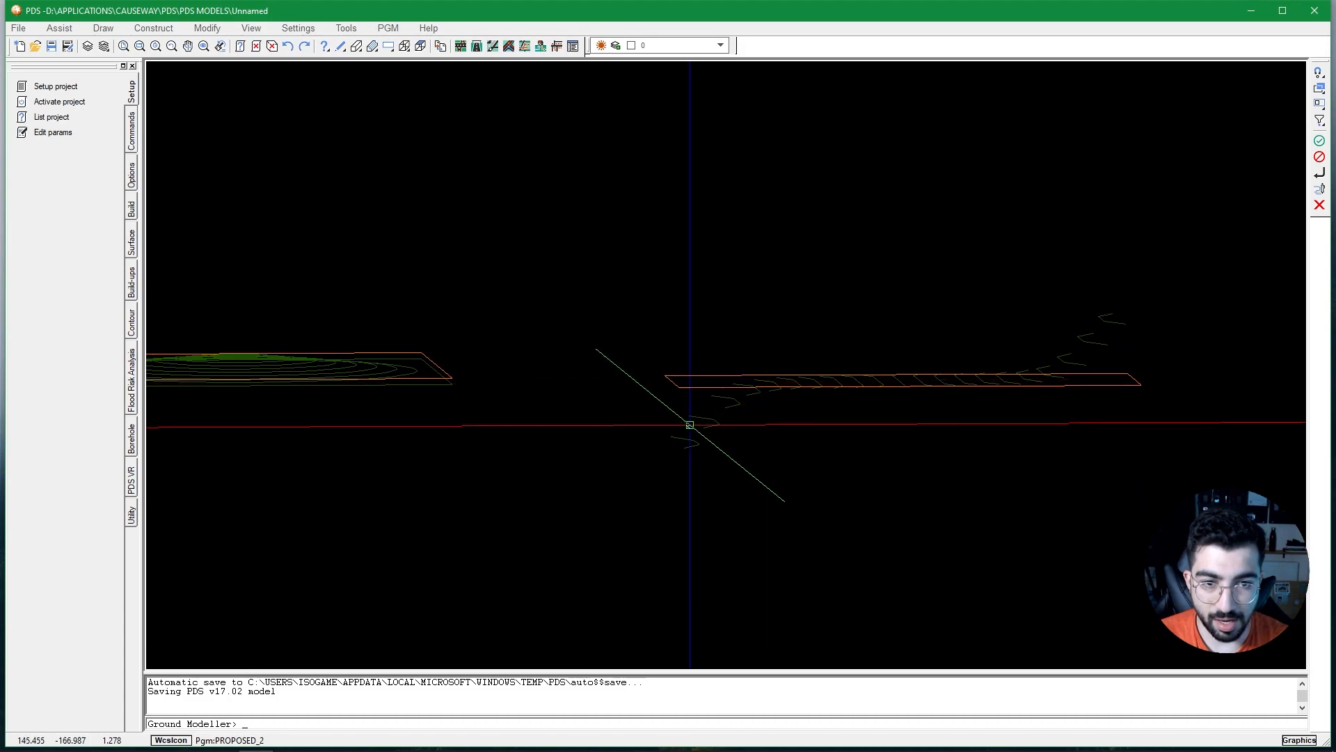
pyautogui.scroll(3, 910, 395)
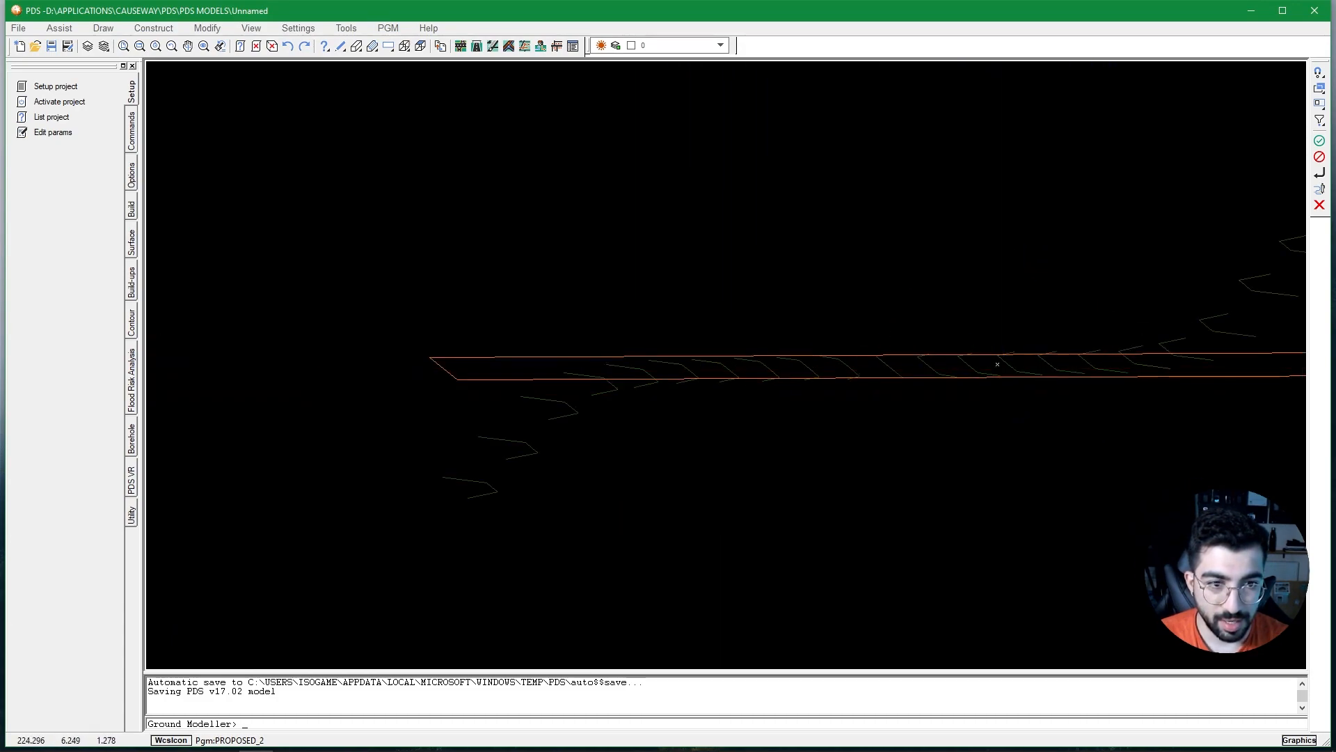
pyautogui.scroll(-3, 779, 403)
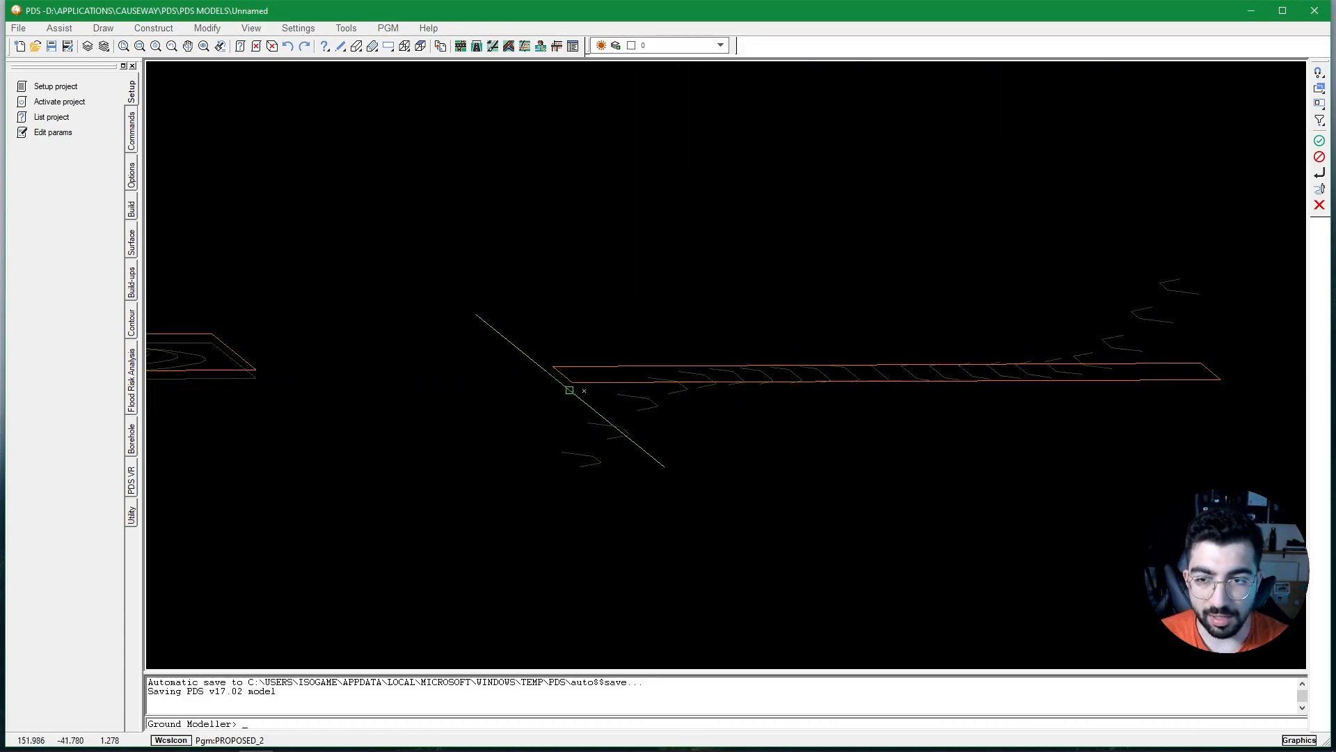
pyautogui.moveTo(518, 337); pyautogui.dragTo(953, 337, button='middle')
pyautogui.scroll(3, 547, 403)
pyautogui.moveTo(636, 406); pyautogui.dragTo(998, 413, button='middle')
pyautogui.scroll(-3, 998, 413)
pyautogui.keyDown('shift'); pyautogui.moveTo(889, 427); pyautogui.dragTo(885, 413, button='middle'); pyautogui.keyUp('shift')
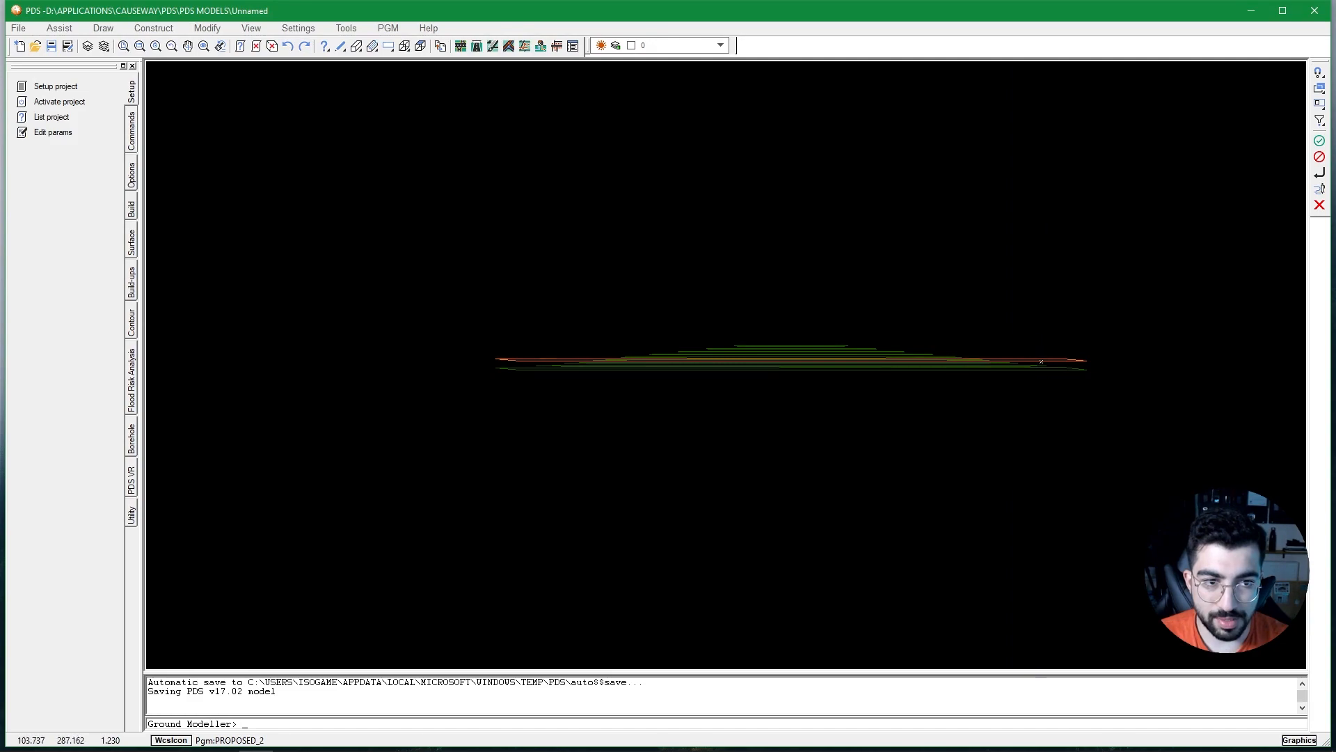
pyautogui.click(421, 46)
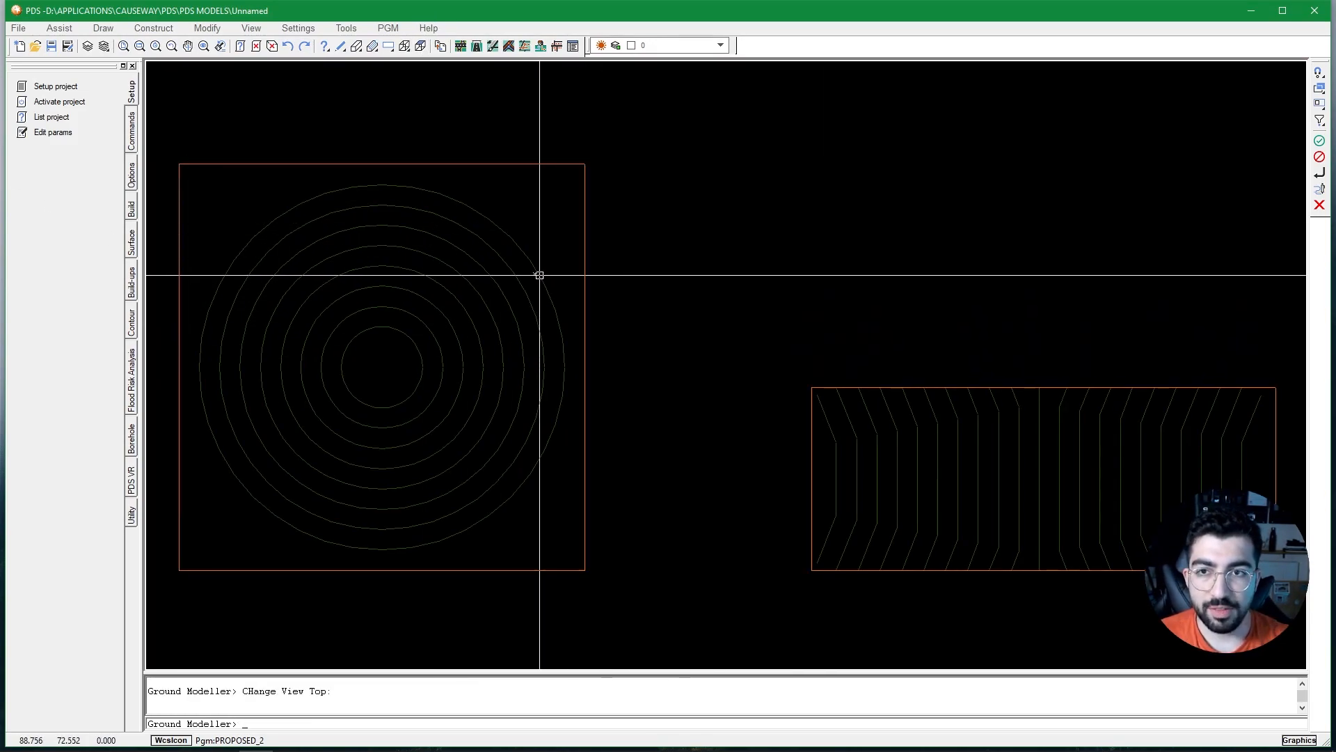
# Save the drawing as PDS_Model in the Exercise folder.
pyautogui.click(67, 46)
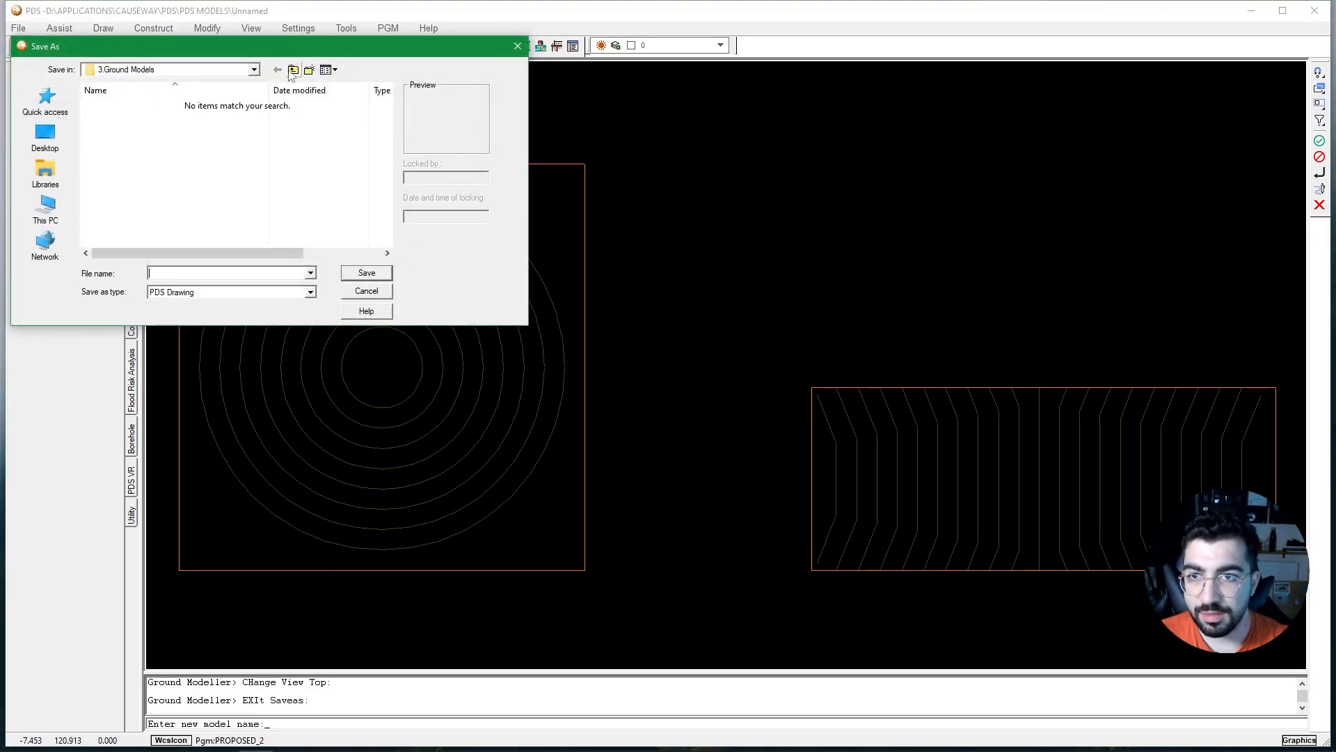
pyautogui.click(293, 70)
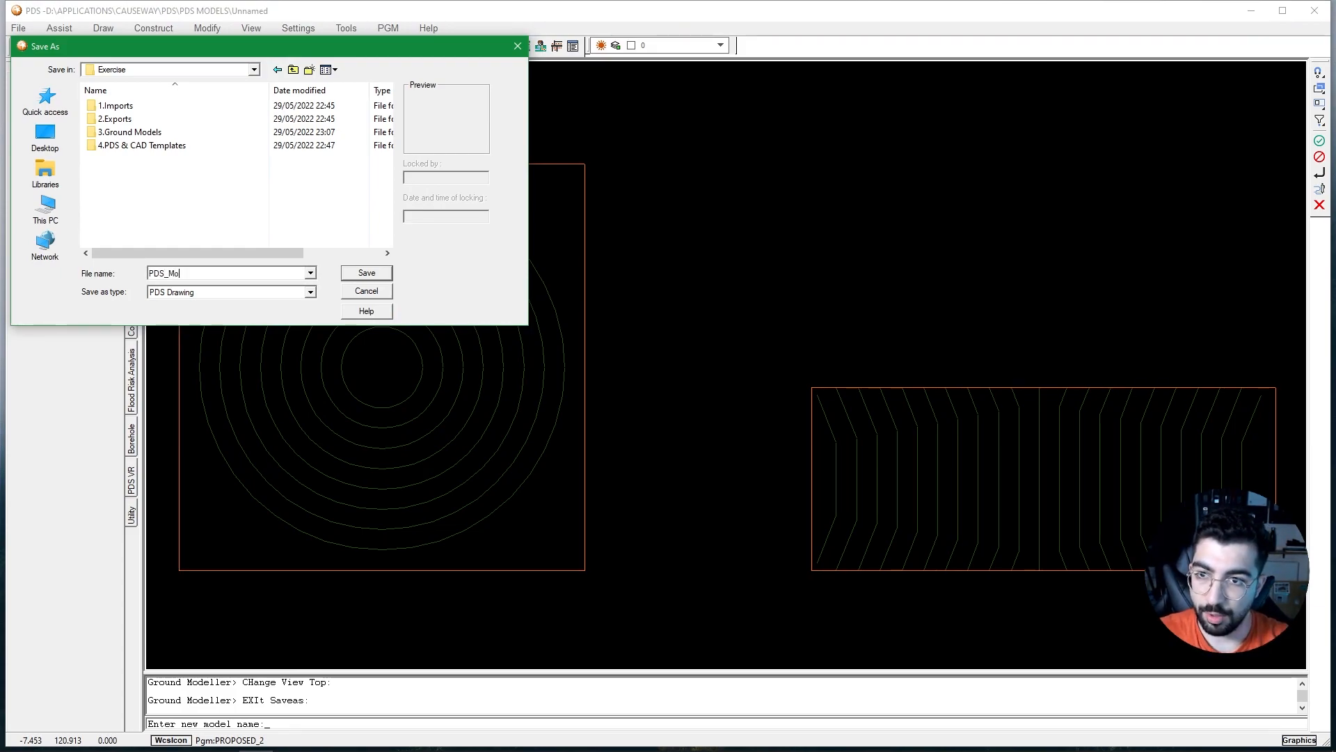
pyautogui.press('Return')
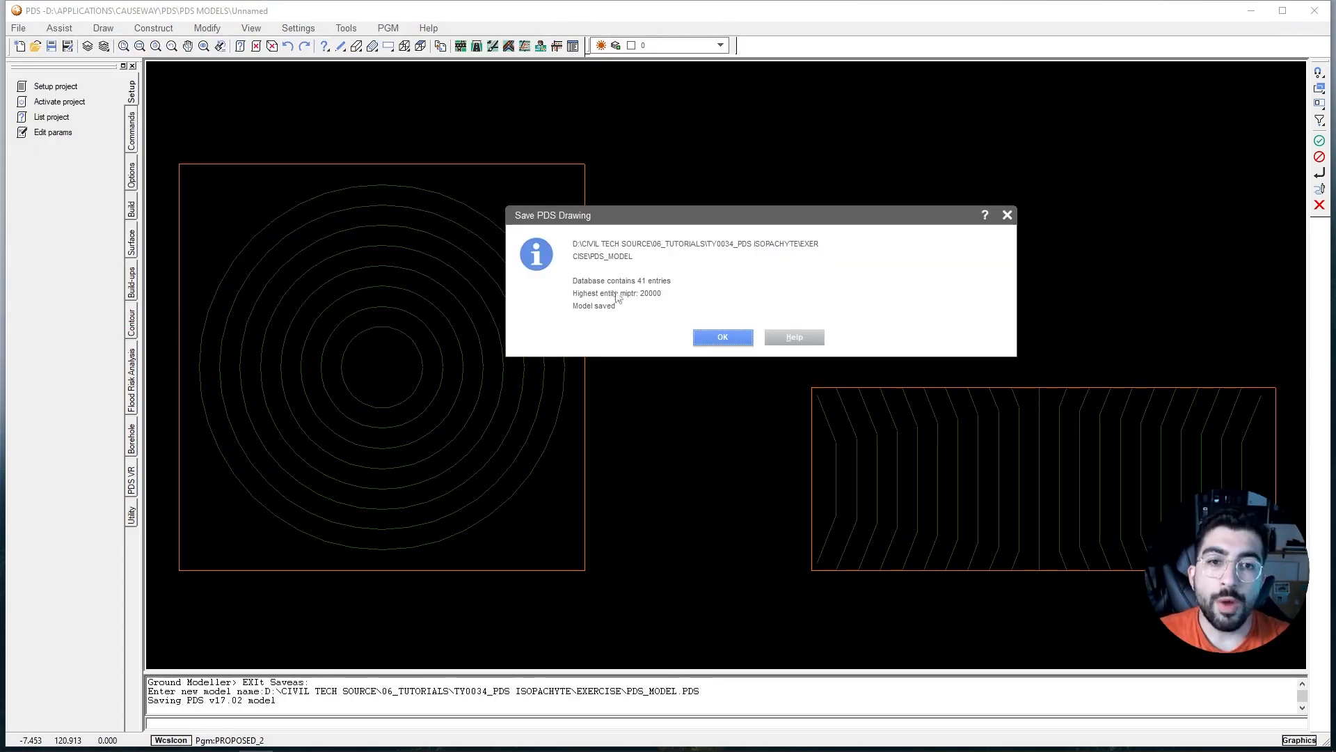
# Start a new model and delete the EARTHWORKS_TEMPLATE.PDT and PDS_EARTHWORKS_CUT N FILL.PDT files from the template folder.
pyautogui.click(712, 336)
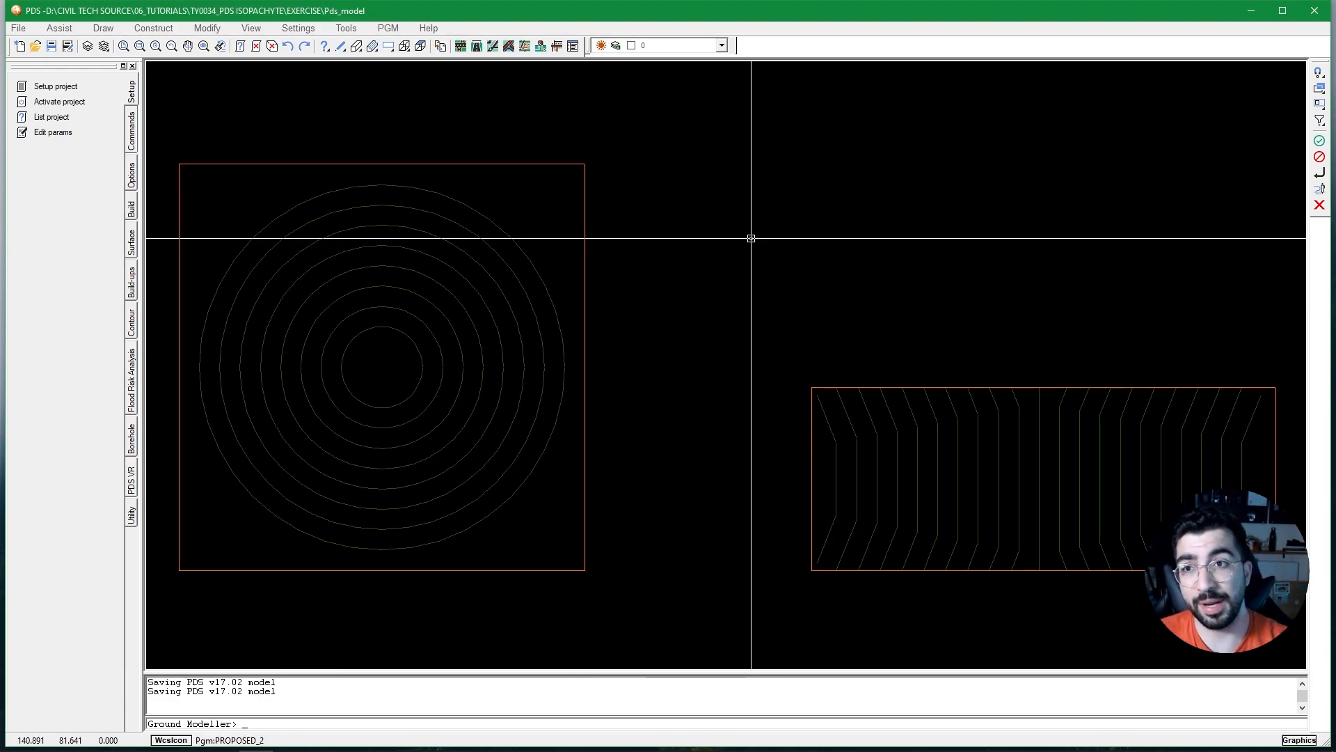
pyautogui.click(19, 46)
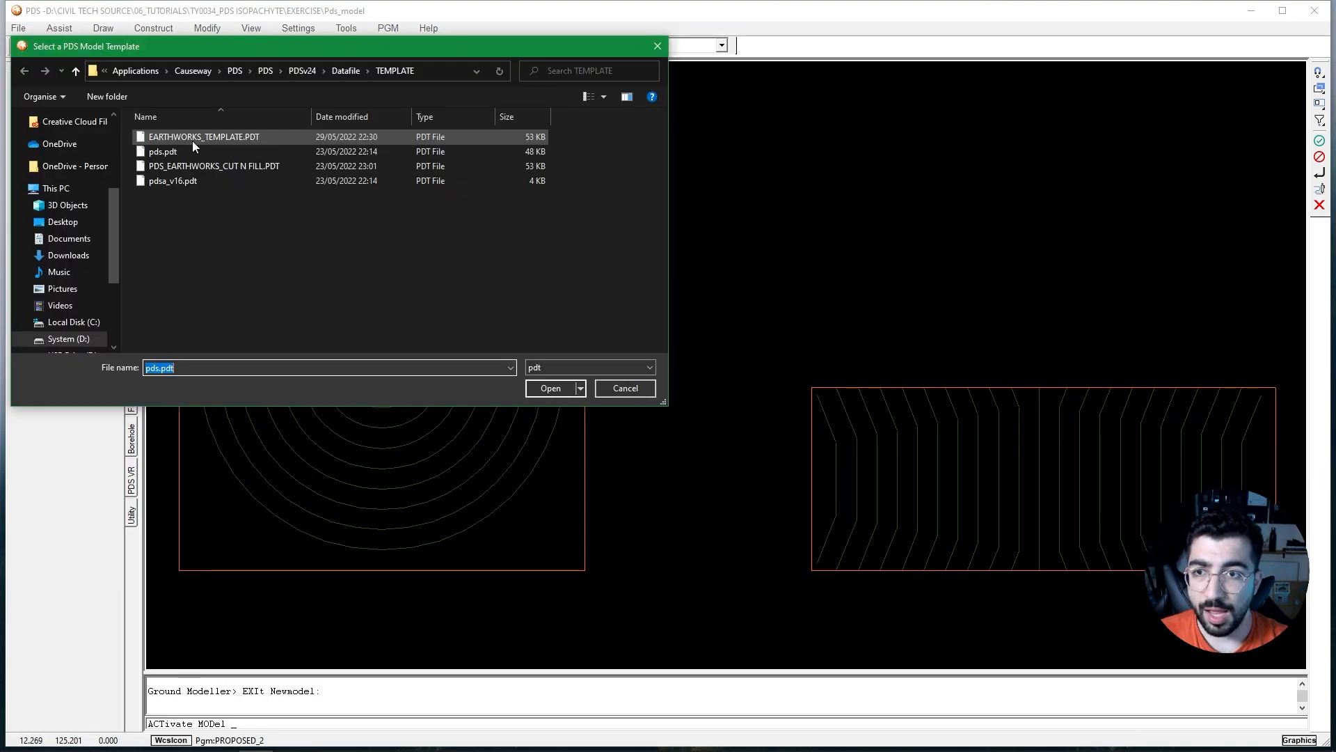
pyautogui.click(192, 141)
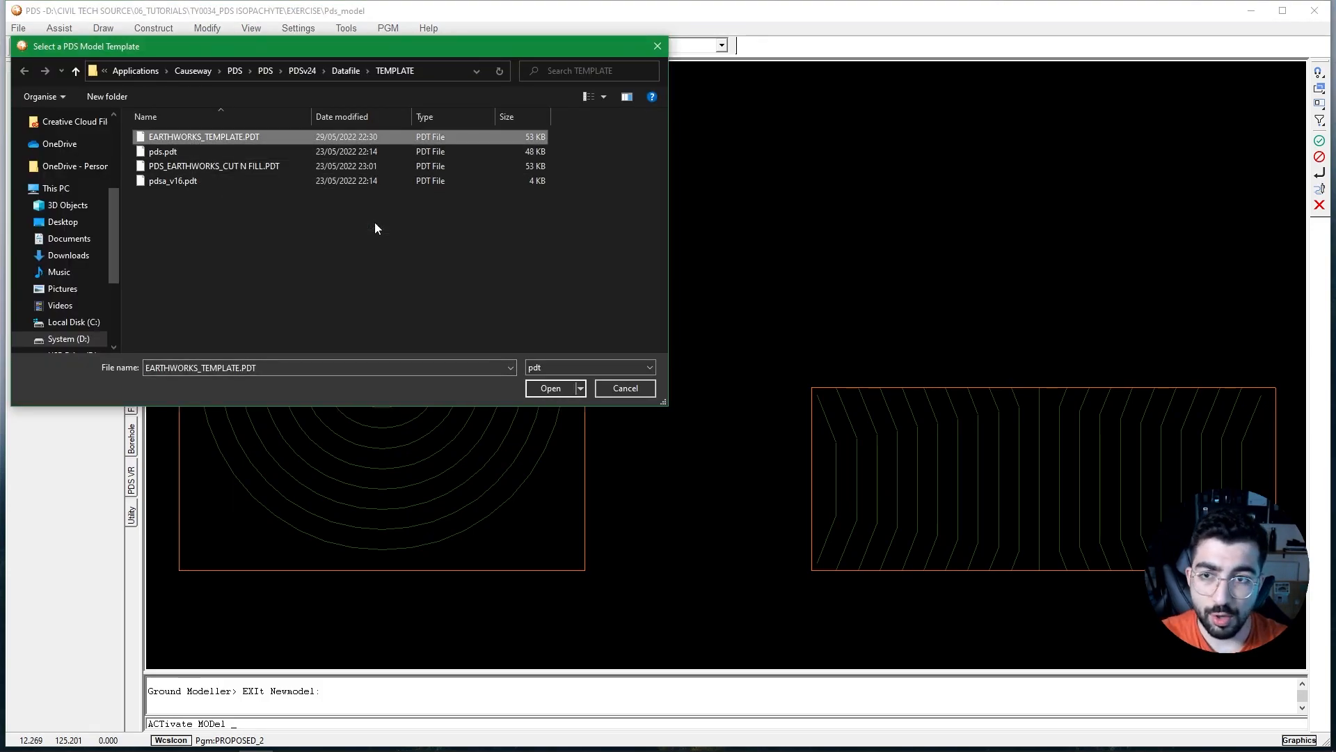
pyautogui.press('Delete')
pyautogui.click(230, 151)
pyautogui.press('Delete')
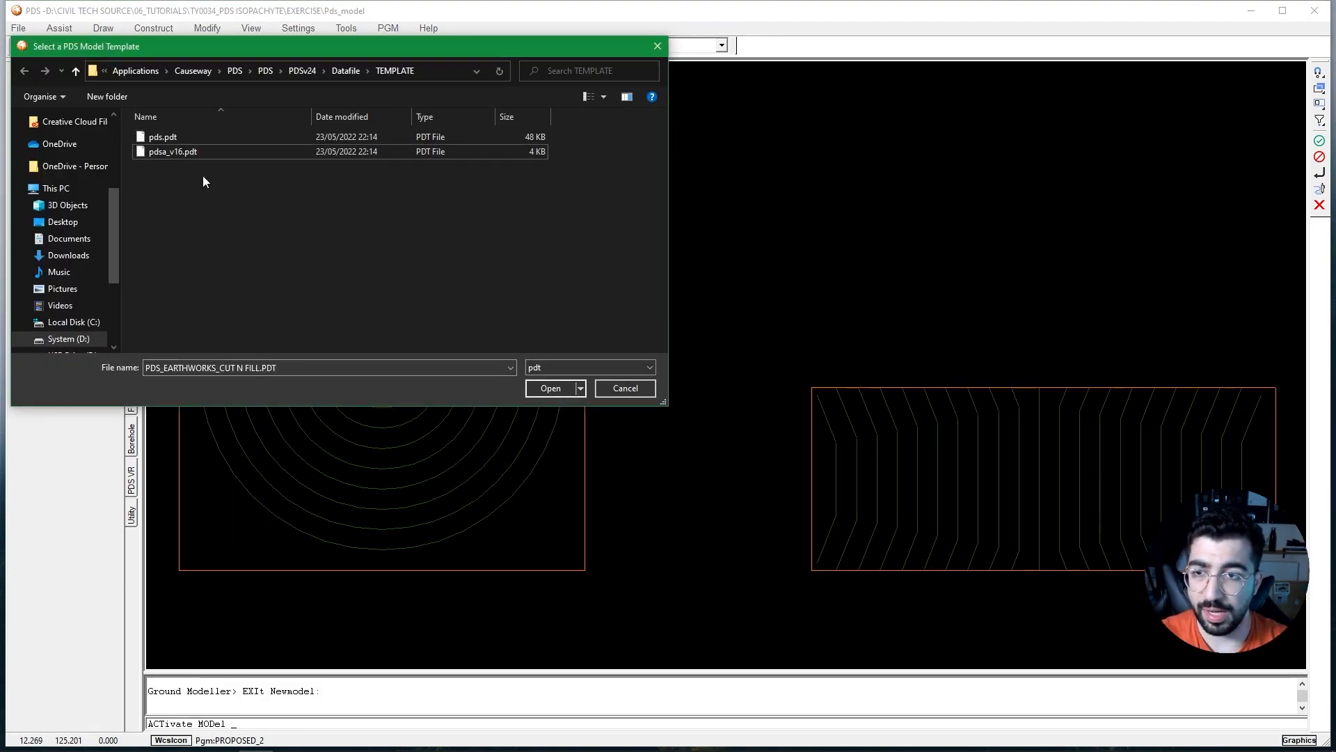
# Create the new blank model from the pds.pdt template.
pyautogui.click(167, 140)
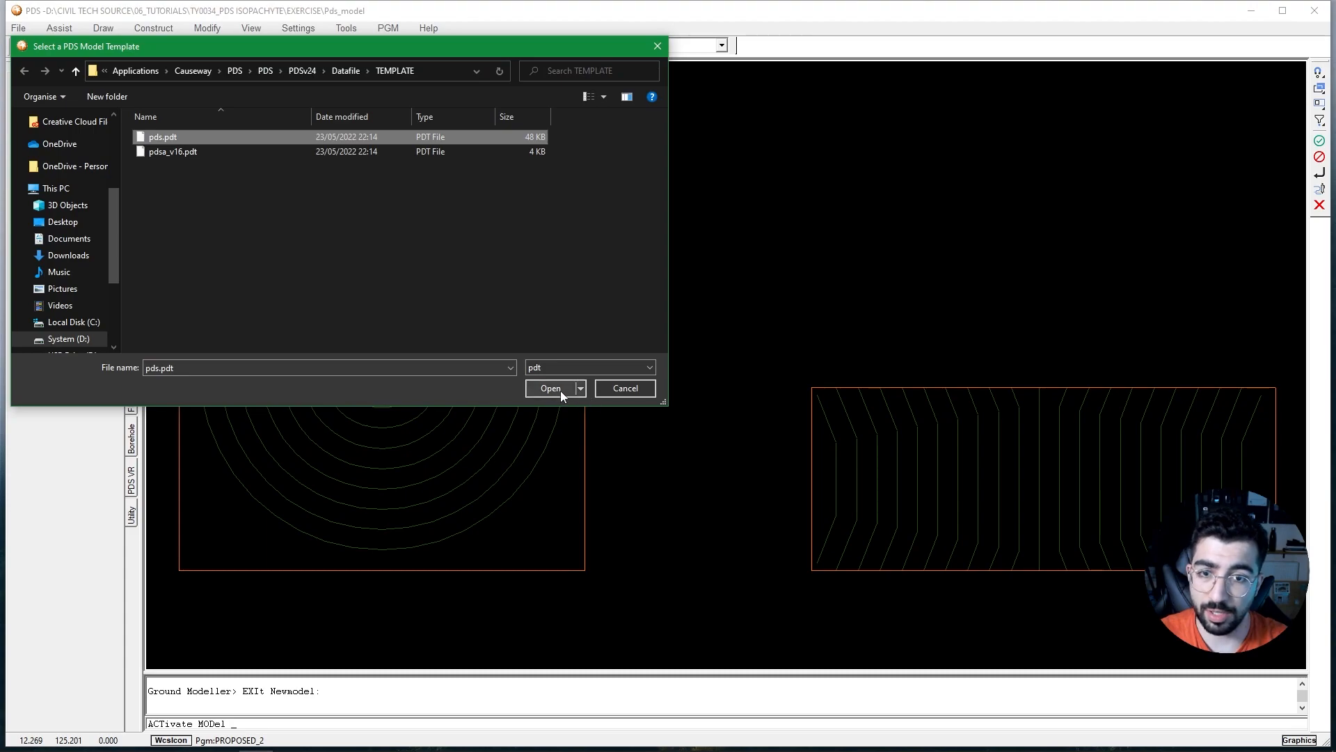
pyautogui.click(550, 388)
pyautogui.click(630, 315)
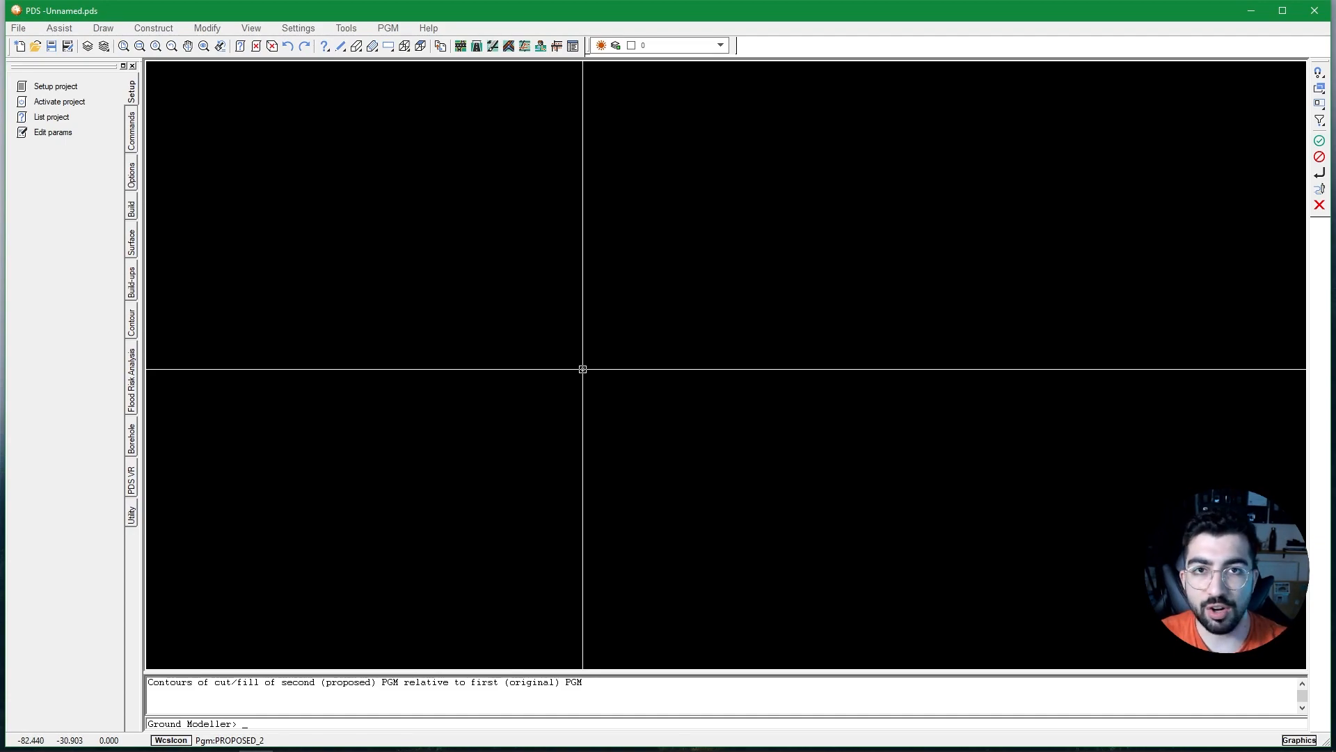
# Compute solid-colour contour isopachytes with existing_1.dgm as the first ground model and proposed_1.dgm as the second.
pyautogui.click(388, 28)
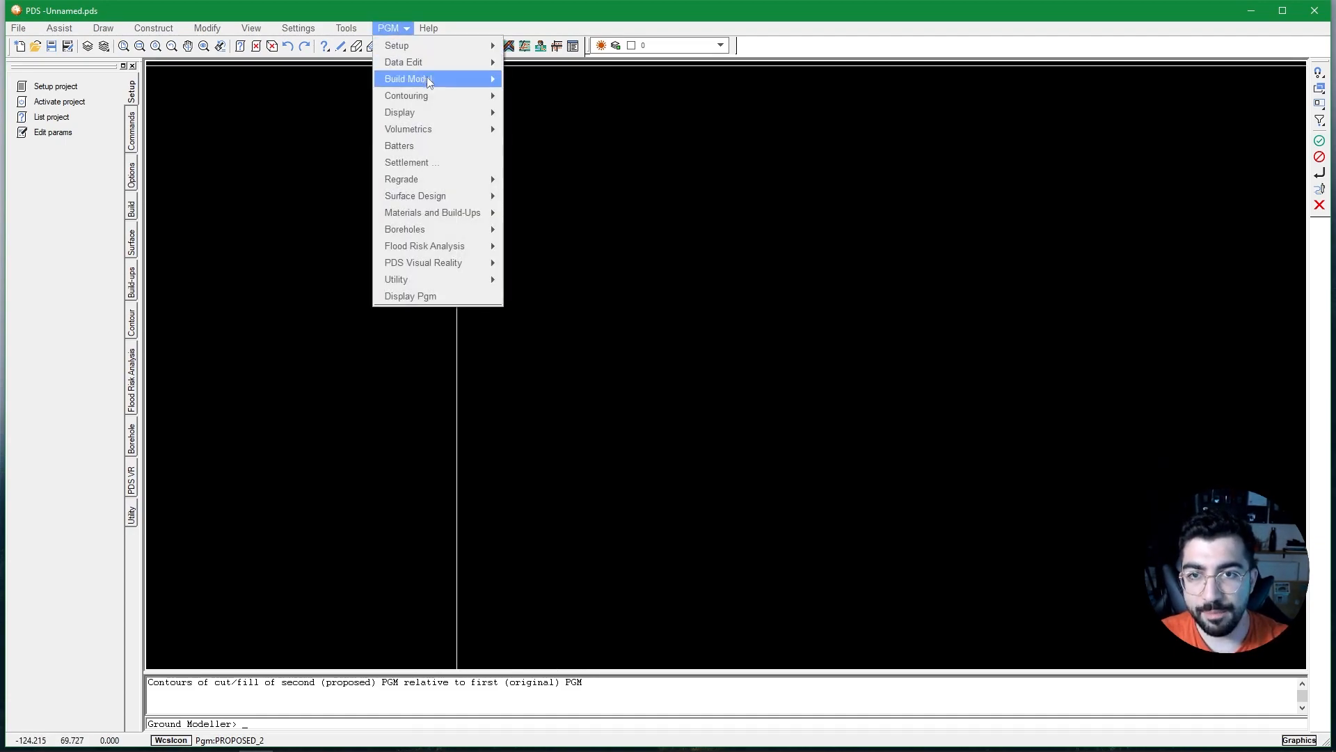
pyautogui.moveTo(481, 96)
pyautogui.moveTo(531, 114)
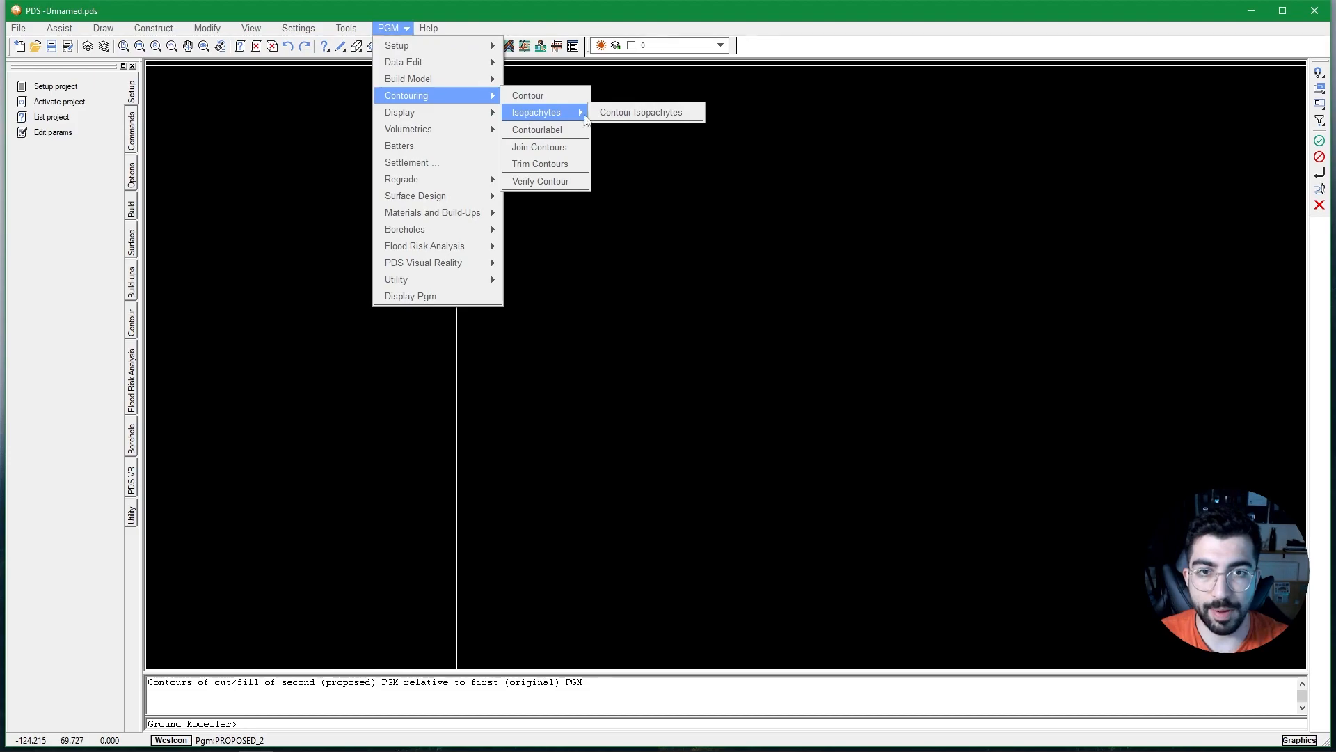
pyautogui.click(647, 120)
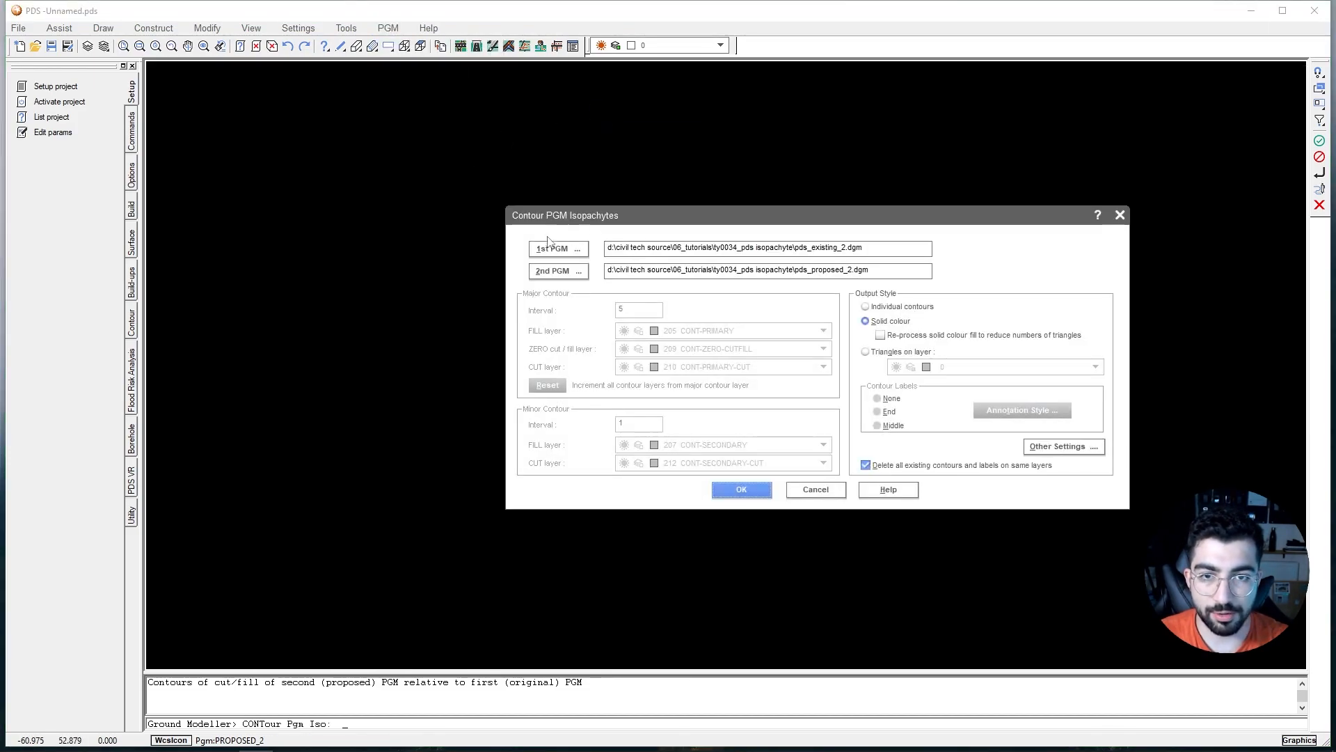
pyautogui.click(556, 250)
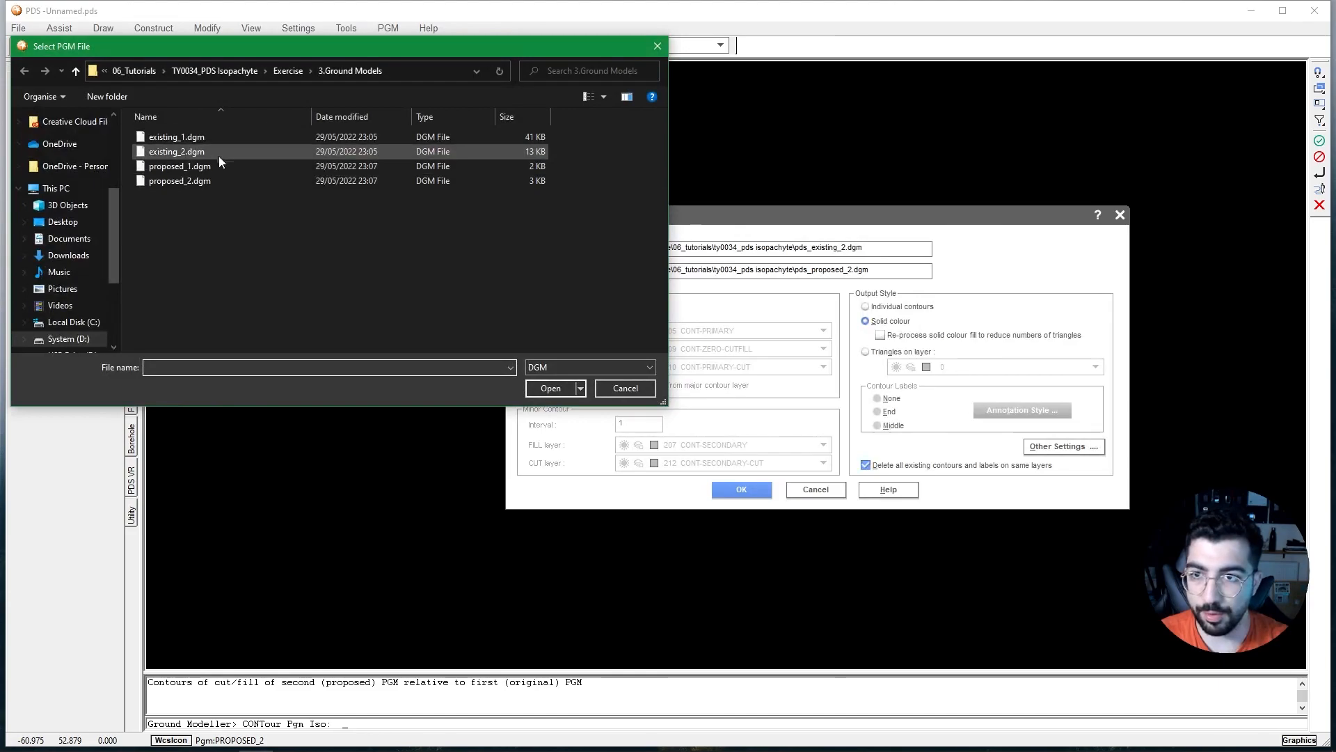
pyautogui.click(197, 139)
pyautogui.click(551, 387)
pyautogui.click(554, 270)
pyautogui.click(202, 165)
pyautogui.click(568, 391)
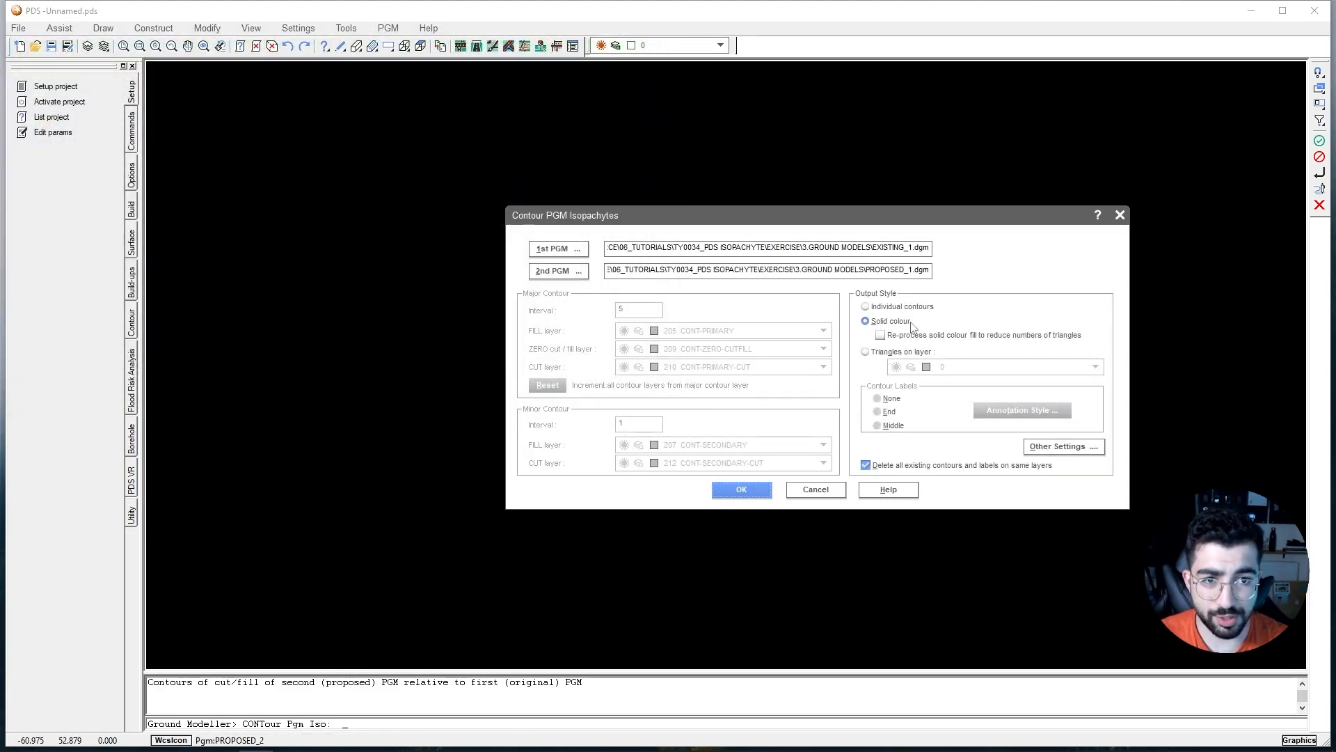
pyautogui.click(742, 485)
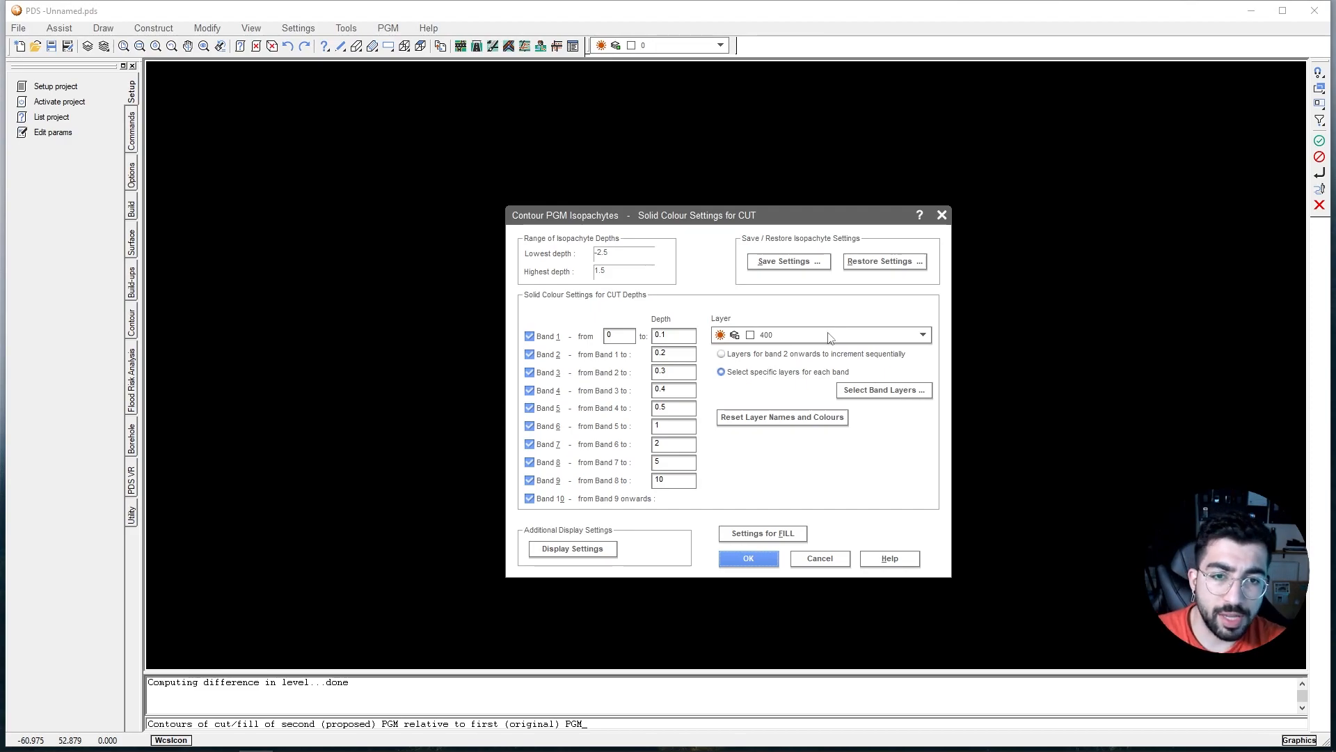
# Review which layers are assigned to the cut bands and the fill bands, leaving both sets of settings without changes.
pyautogui.click(879, 390)
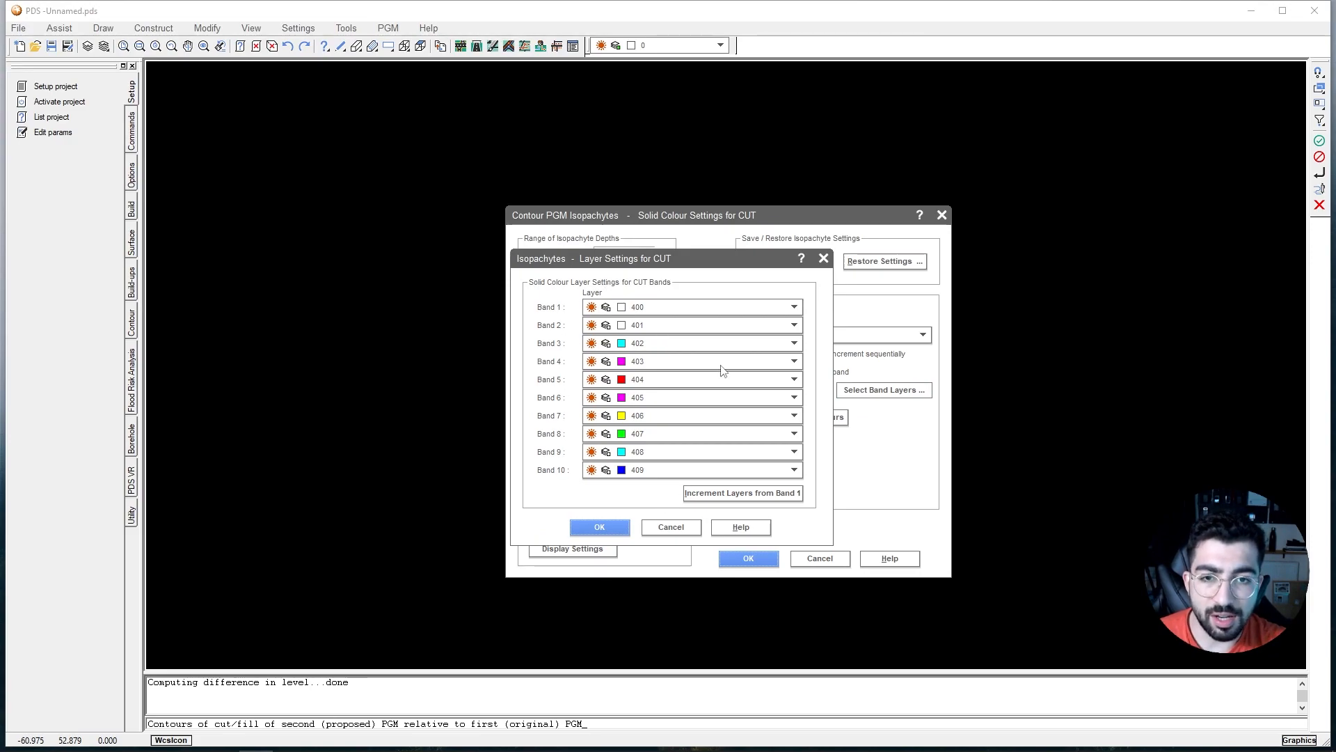
pyautogui.click(670, 527)
pyautogui.click(763, 541)
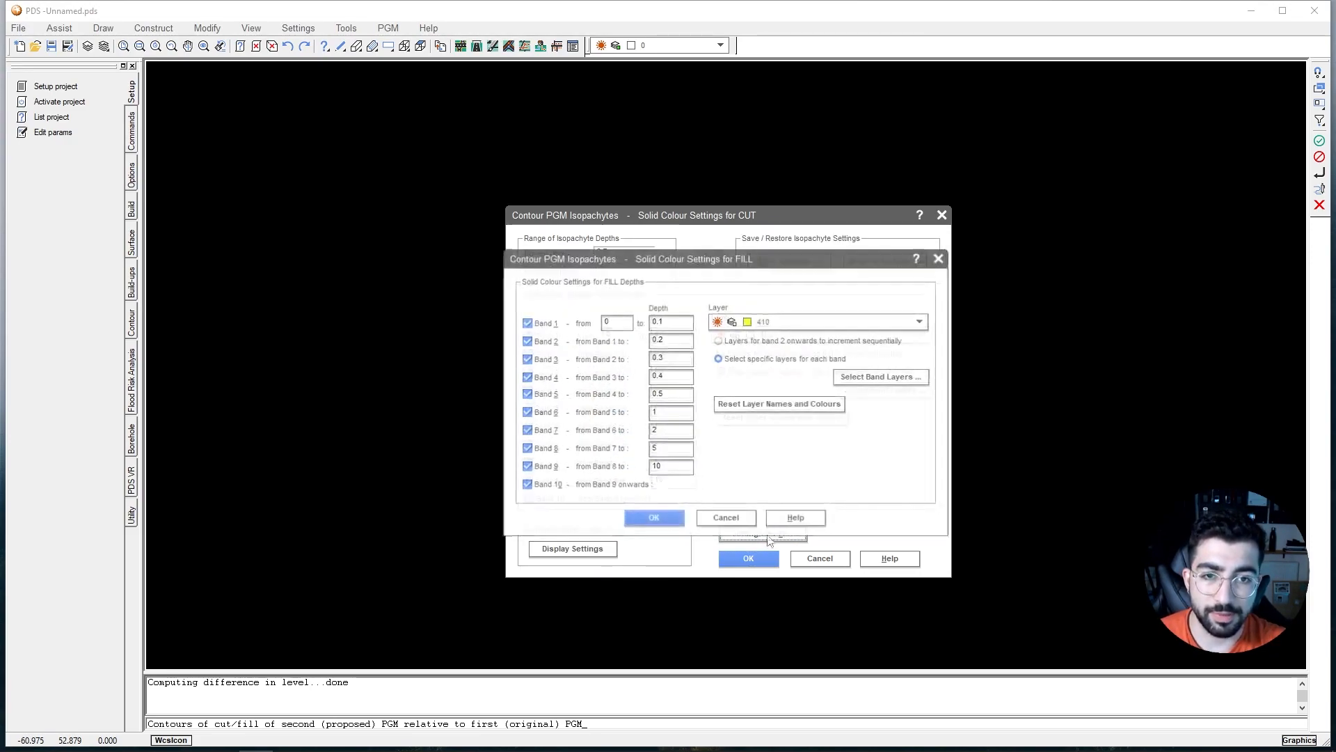
pyautogui.click(773, 323)
pyautogui.click(772, 324)
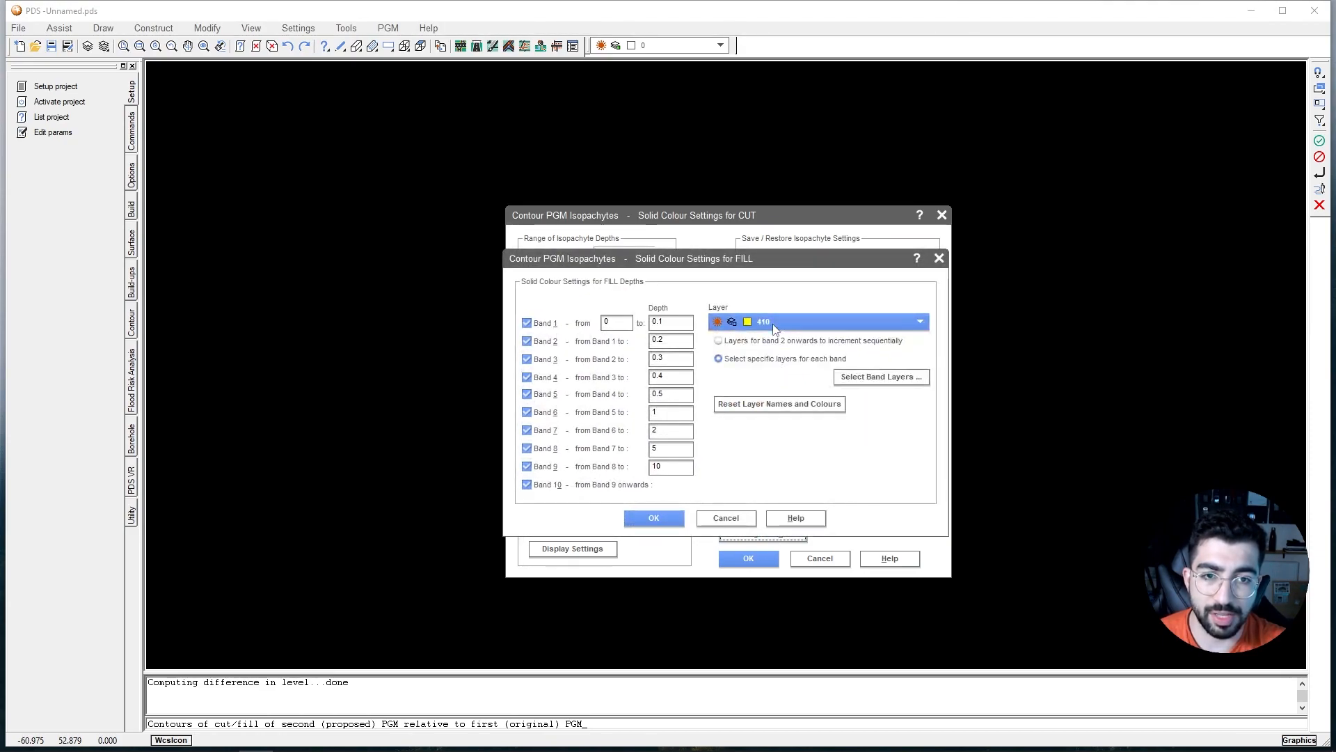
pyautogui.click(890, 376)
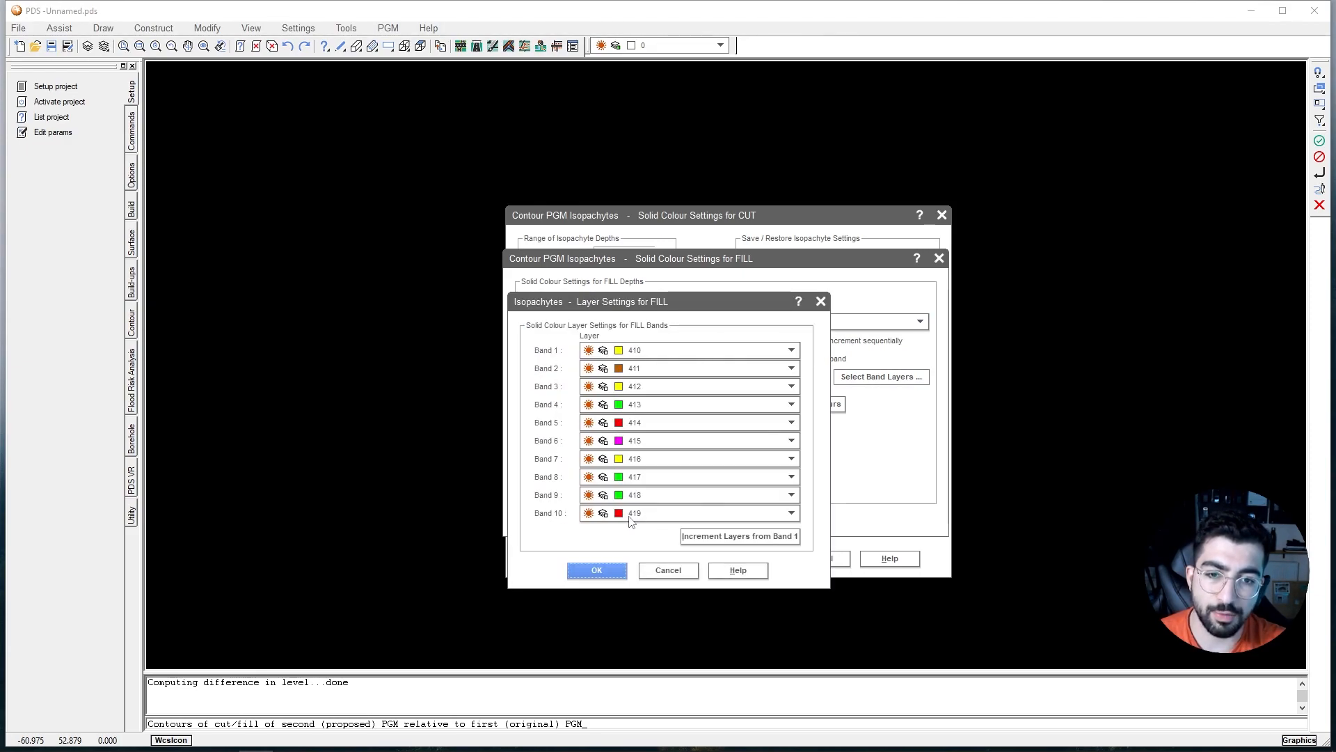
pyautogui.click(668, 570)
pyautogui.click(726, 519)
# Check the layers for balanced areas, schedule and first cut band, then cancel the isopachyte settings.
pyautogui.click(591, 548)
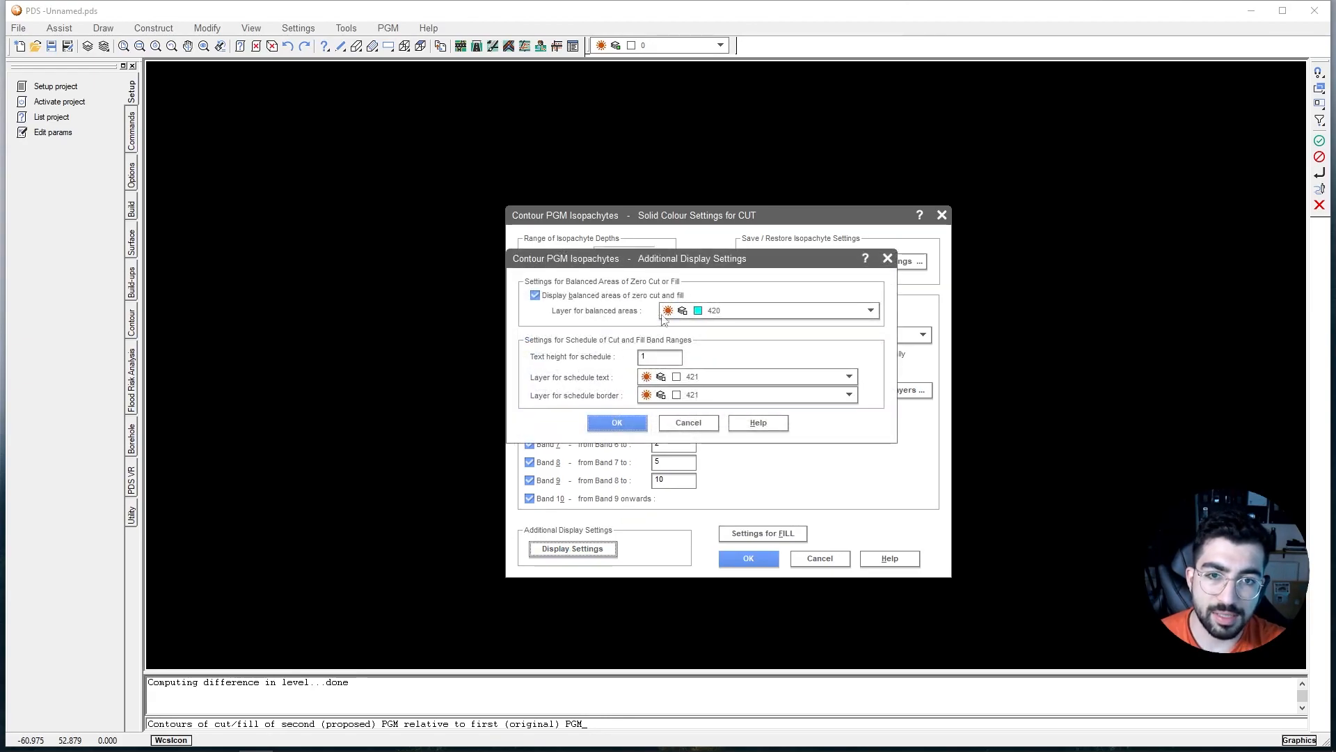
pyautogui.click(689, 426)
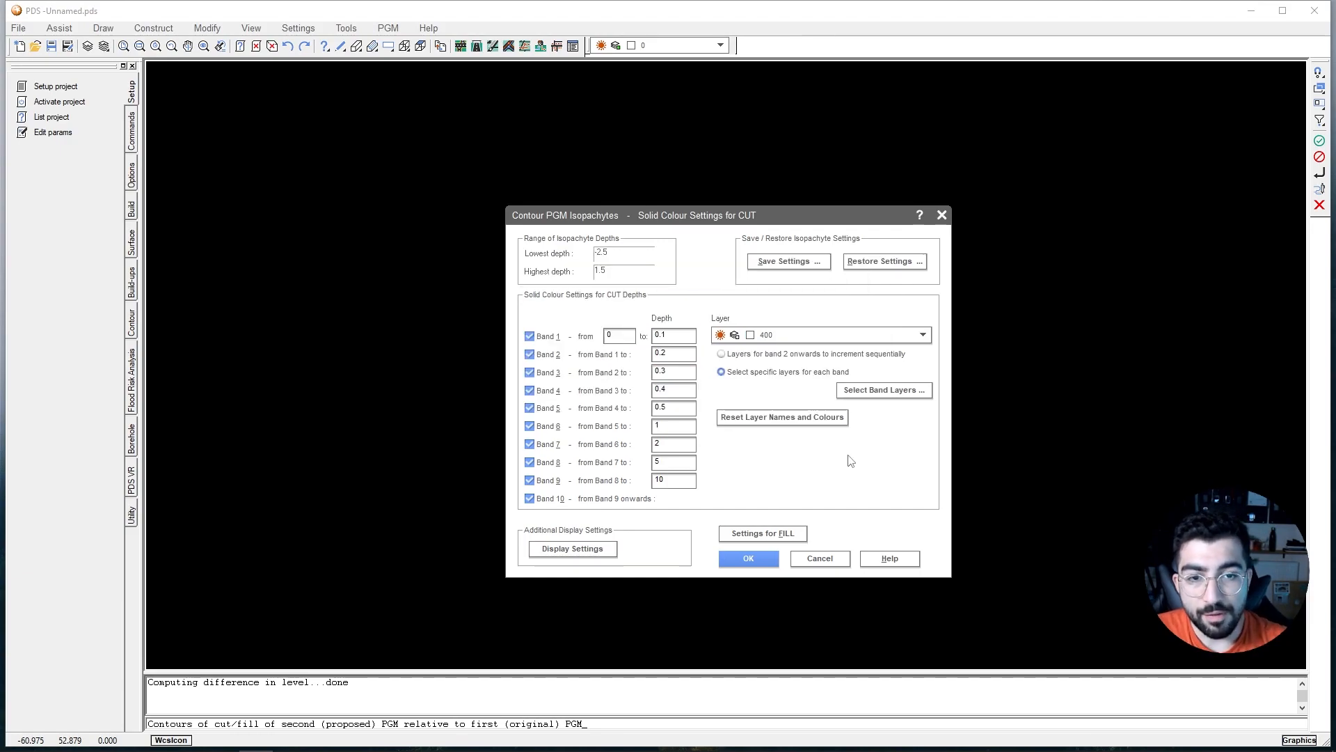
pyautogui.click(778, 333)
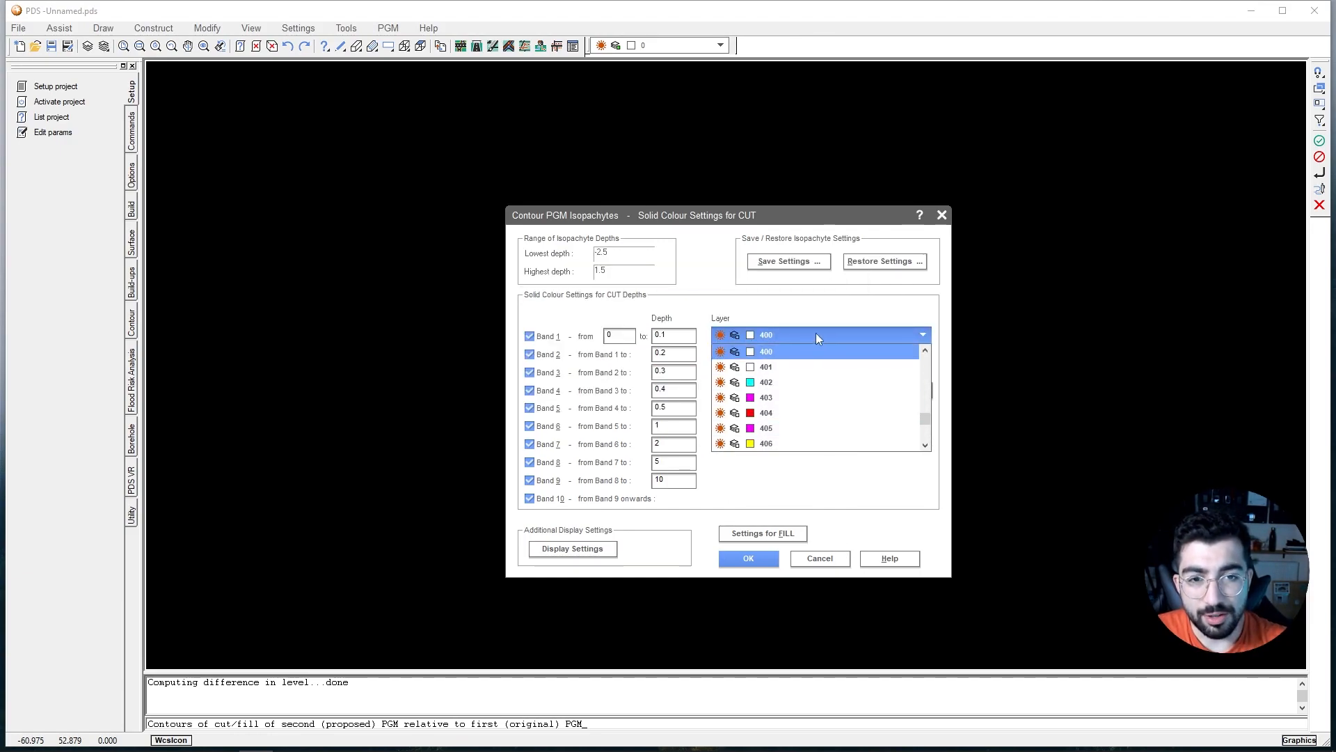
pyautogui.click(803, 336)
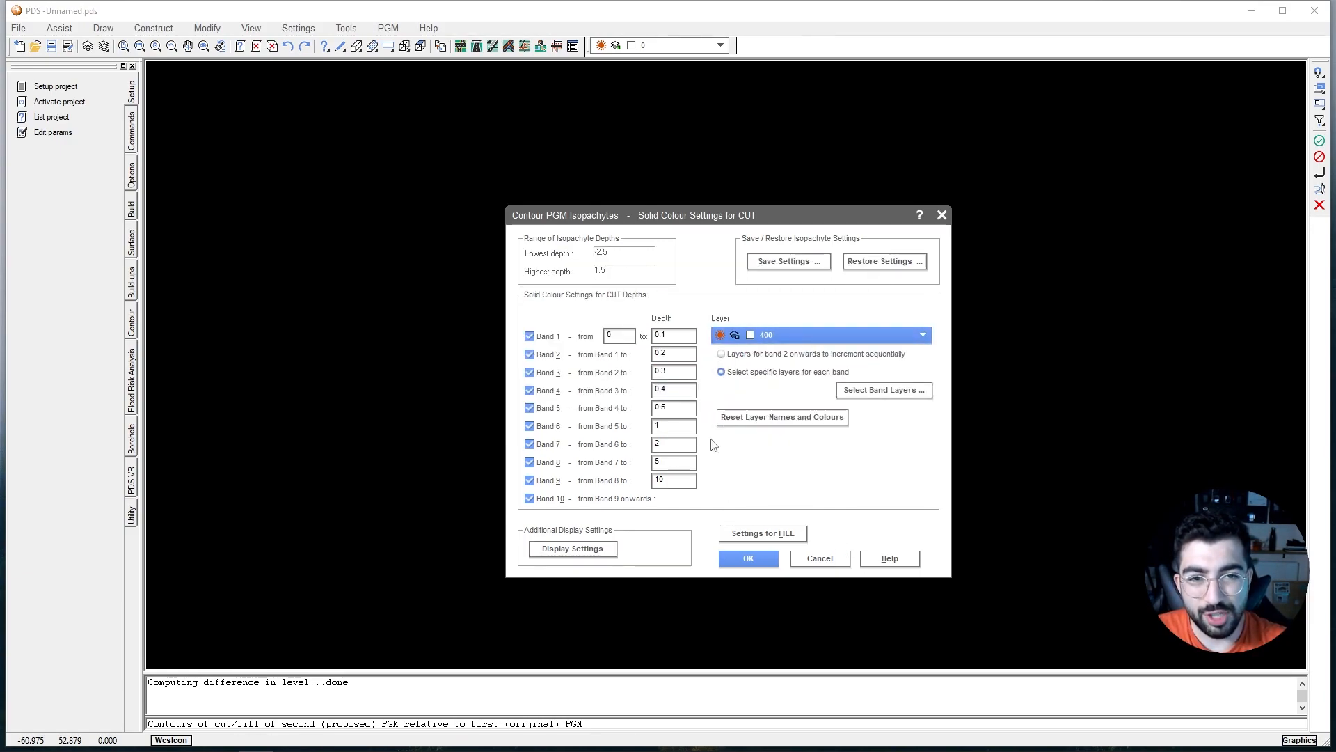
pyautogui.click(819, 559)
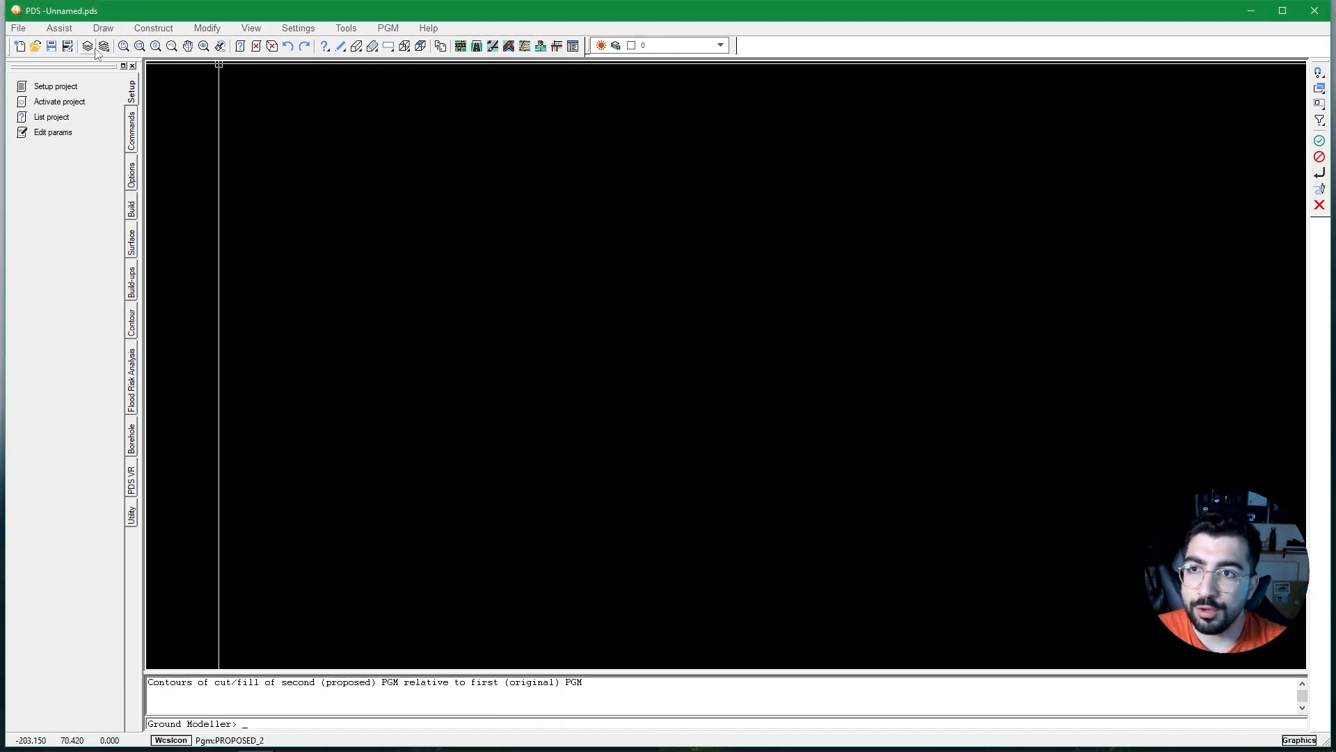
# List all unused layers, name layer 400 CUT and set its colour to orange.
pyautogui.click(92, 48)
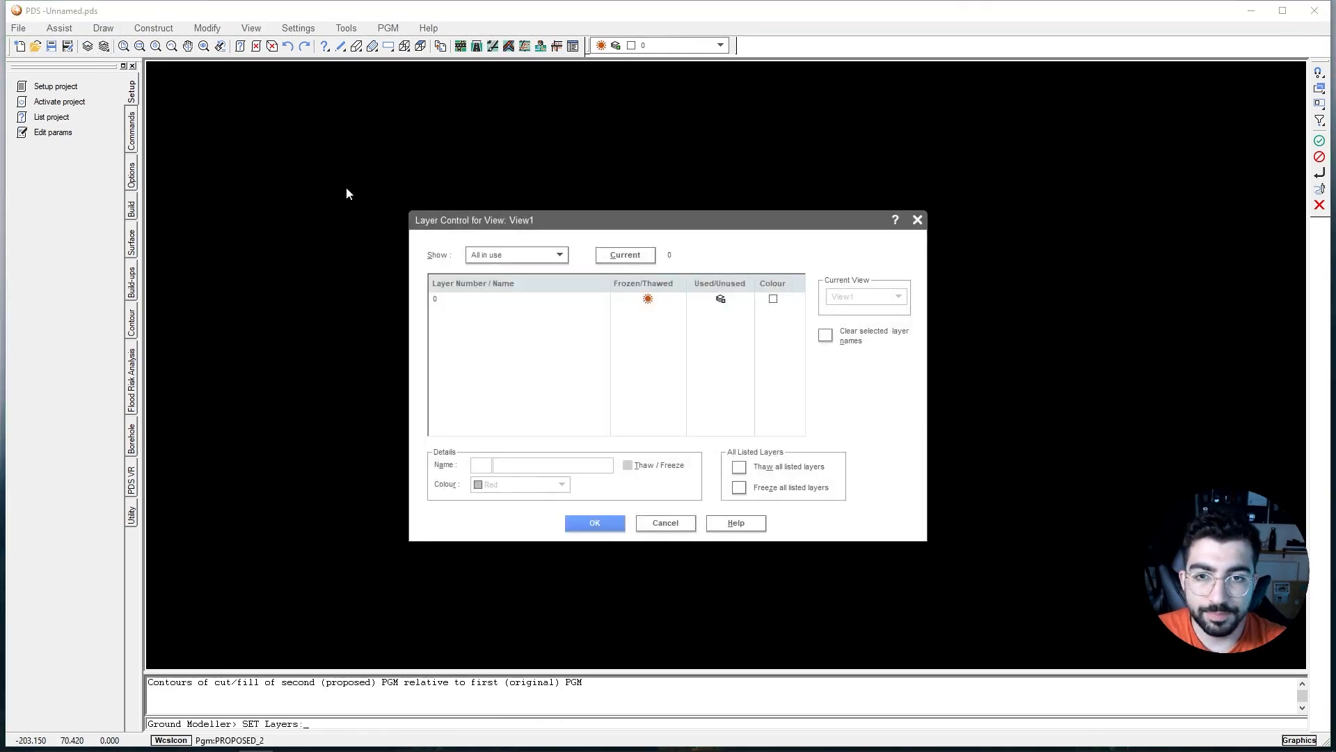
pyautogui.click(523, 257)
pyautogui.click(505, 291)
pyautogui.moveTo(799, 293); pyautogui.dragTo(794, 398)
pyautogui.click(461, 325)
pyautogui.click(507, 466)
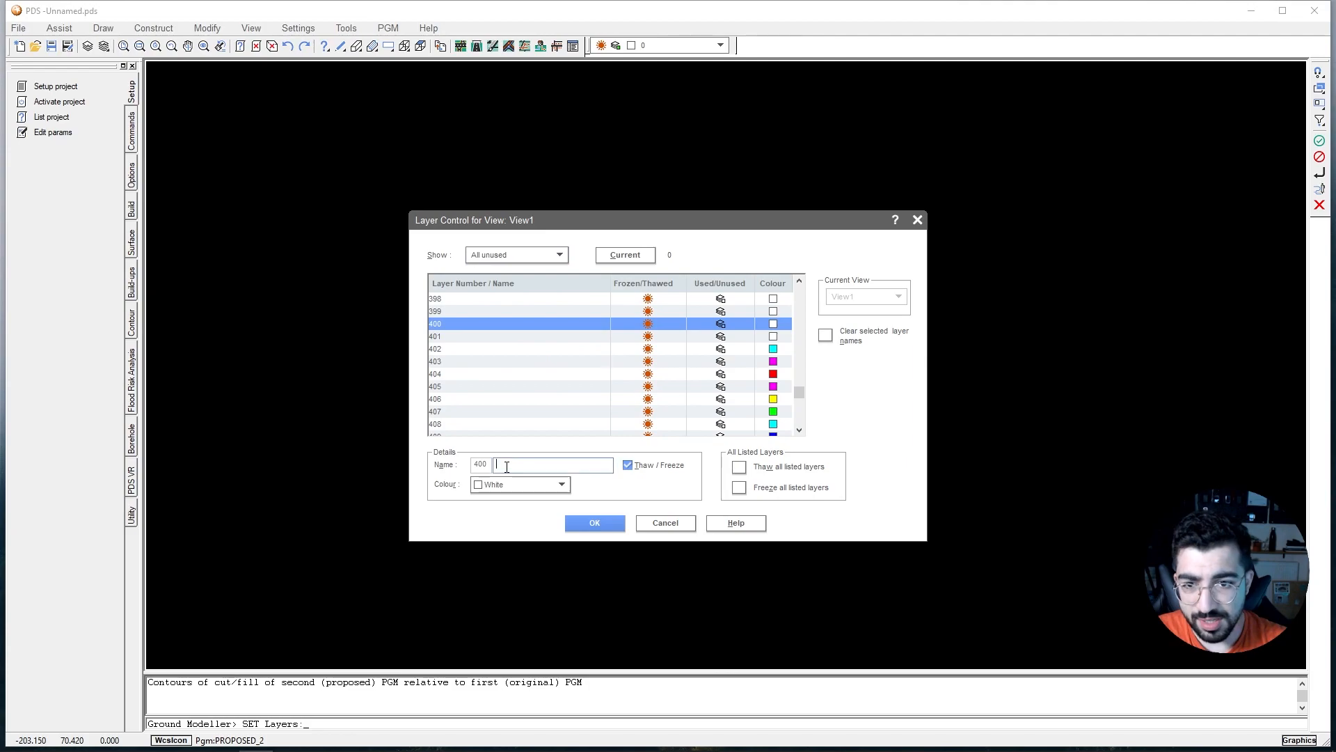
pyautogui.write('CUT')
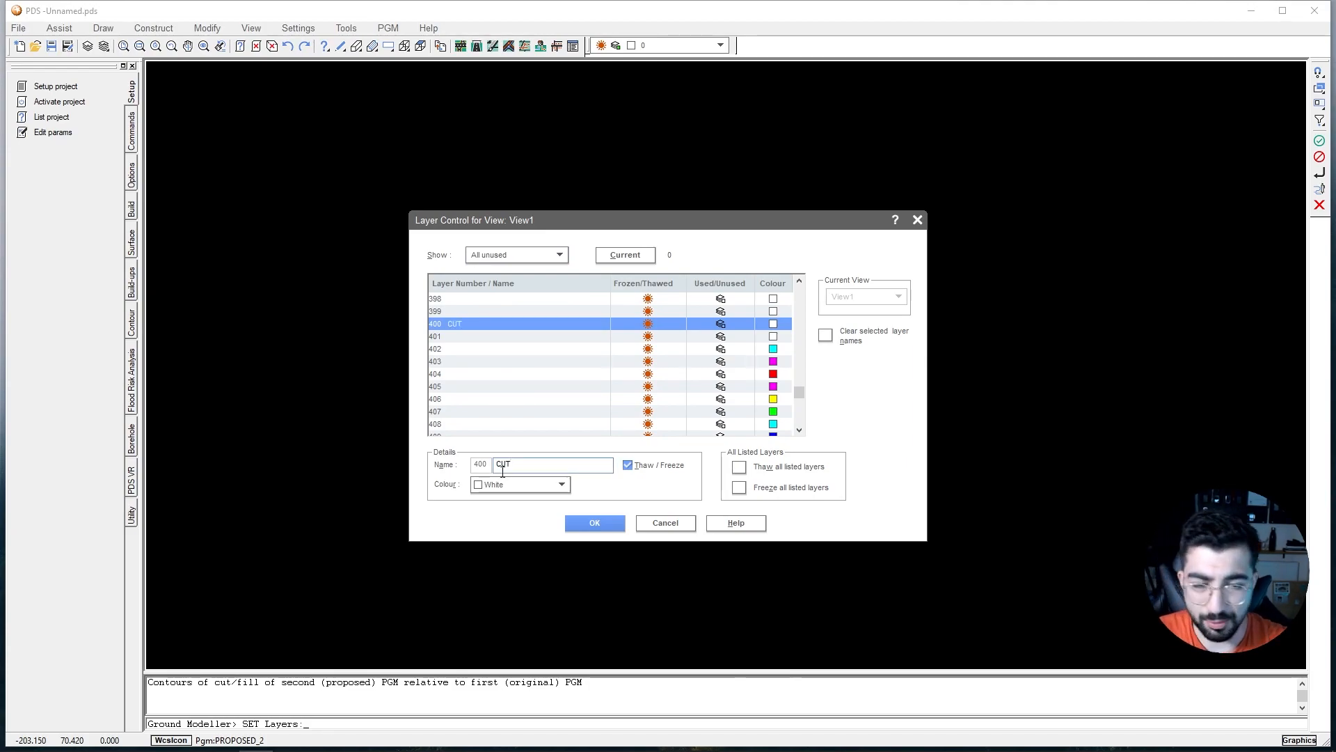
pyautogui.click(774, 325)
pyautogui.click(578, 402)
pyautogui.click(619, 478)
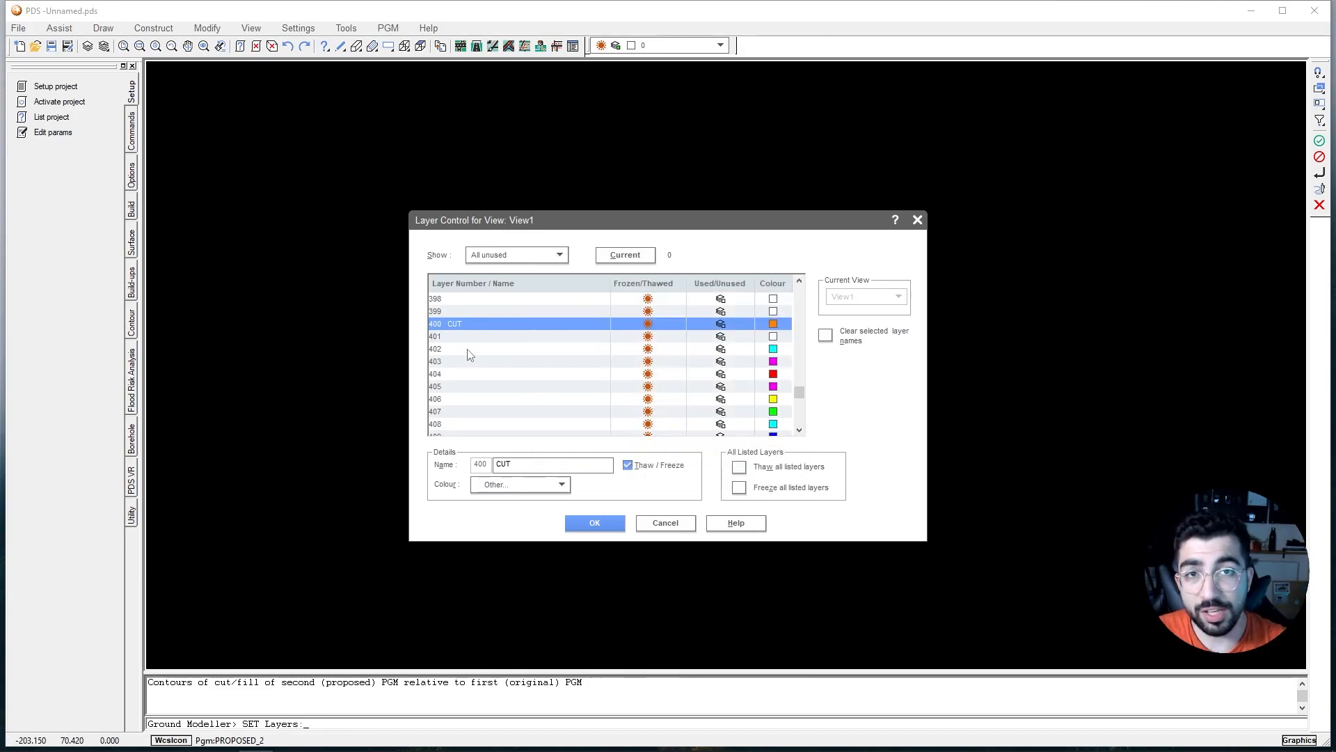
# Name layer 410 FILL and set its colour to 132.
pyautogui.scroll(-1, 625, 343)
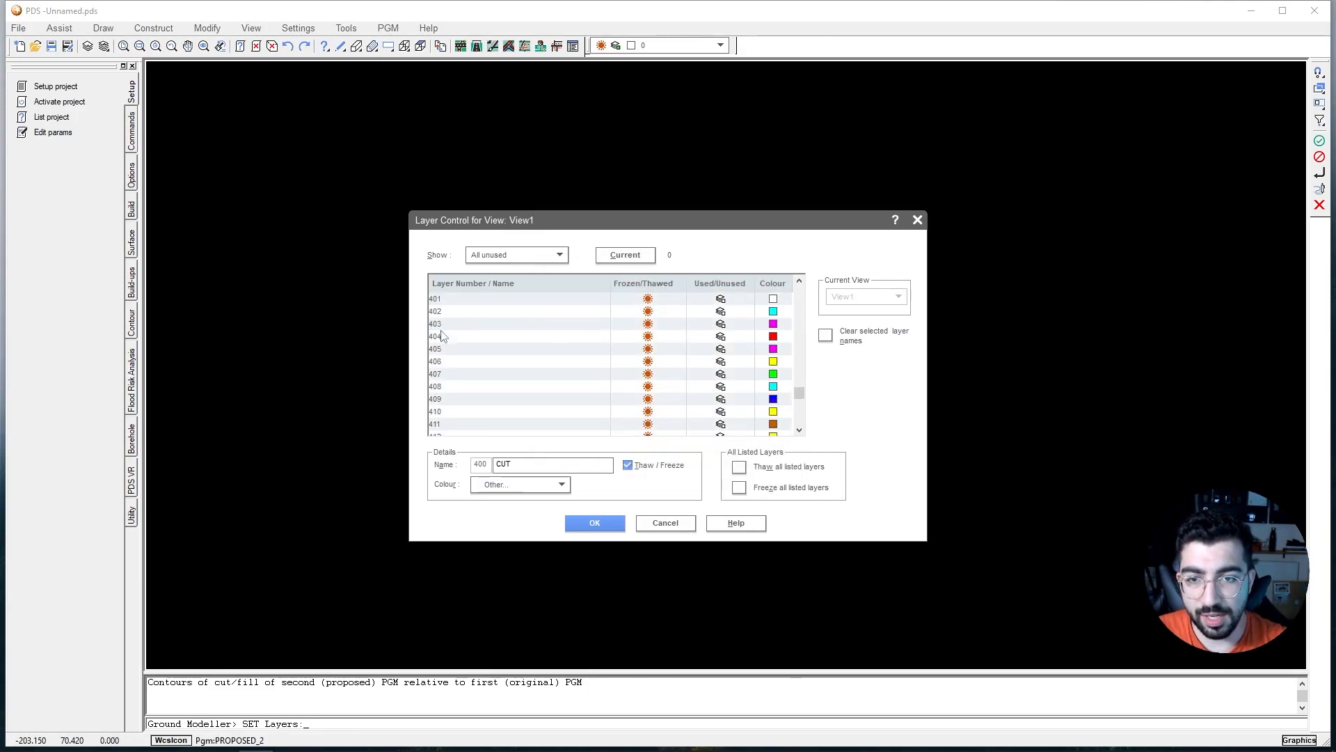
pyautogui.scroll(1, 634, 388)
pyautogui.scroll(-1, 447, 414)
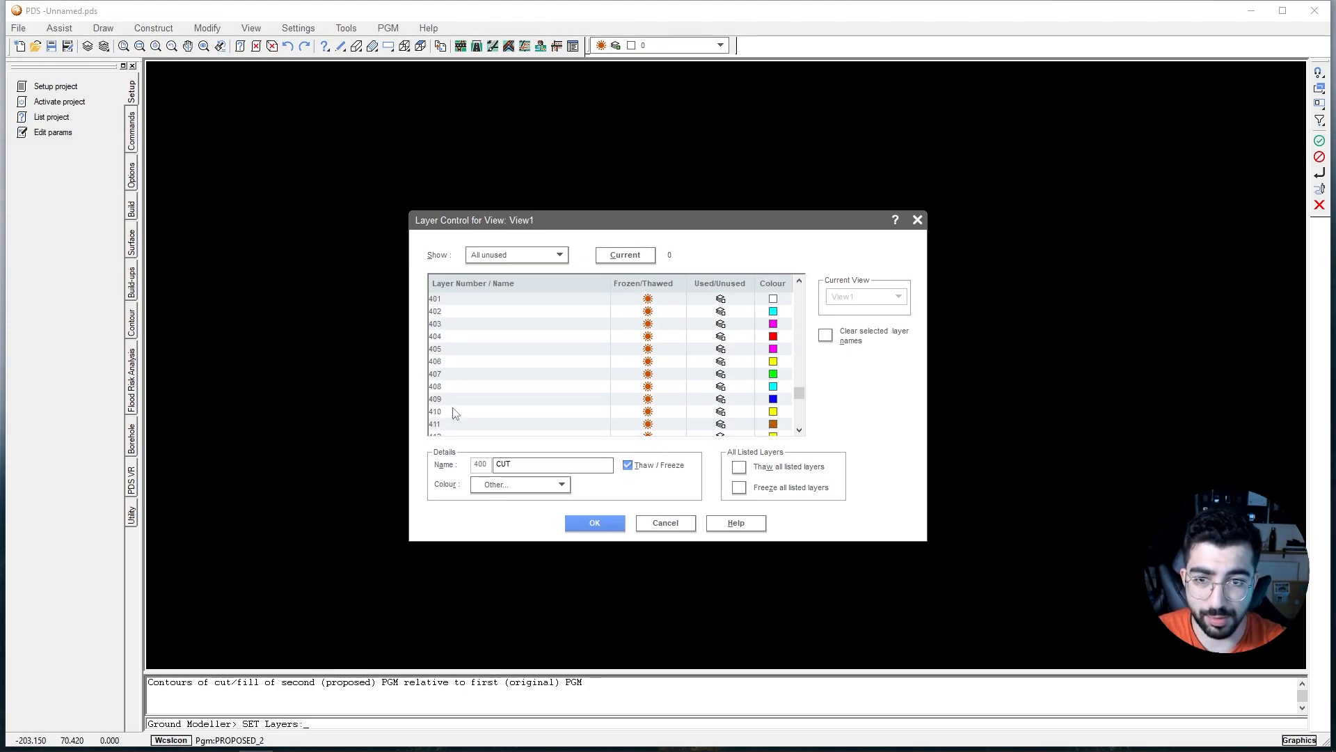
pyautogui.click(452, 411)
pyautogui.click(527, 463)
pyautogui.write('FILL')
pyautogui.click(776, 415)
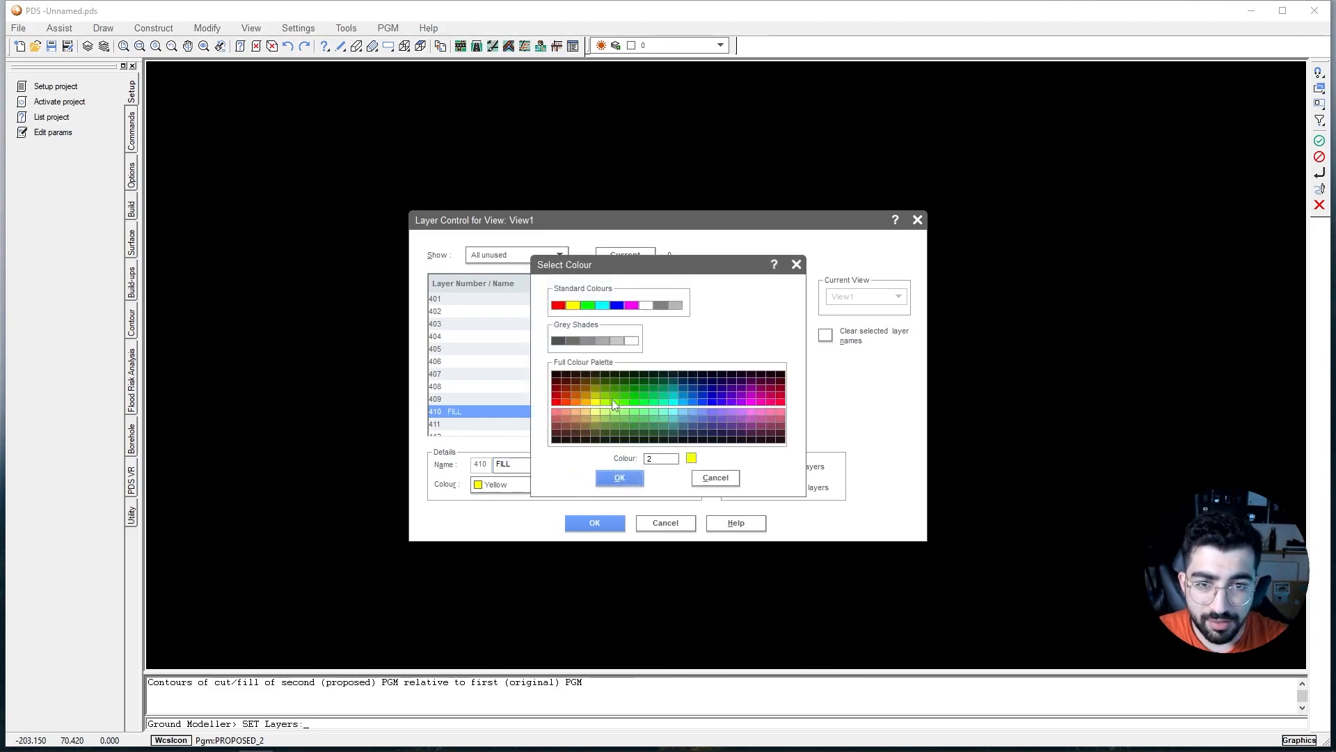
pyautogui.click(684, 402)
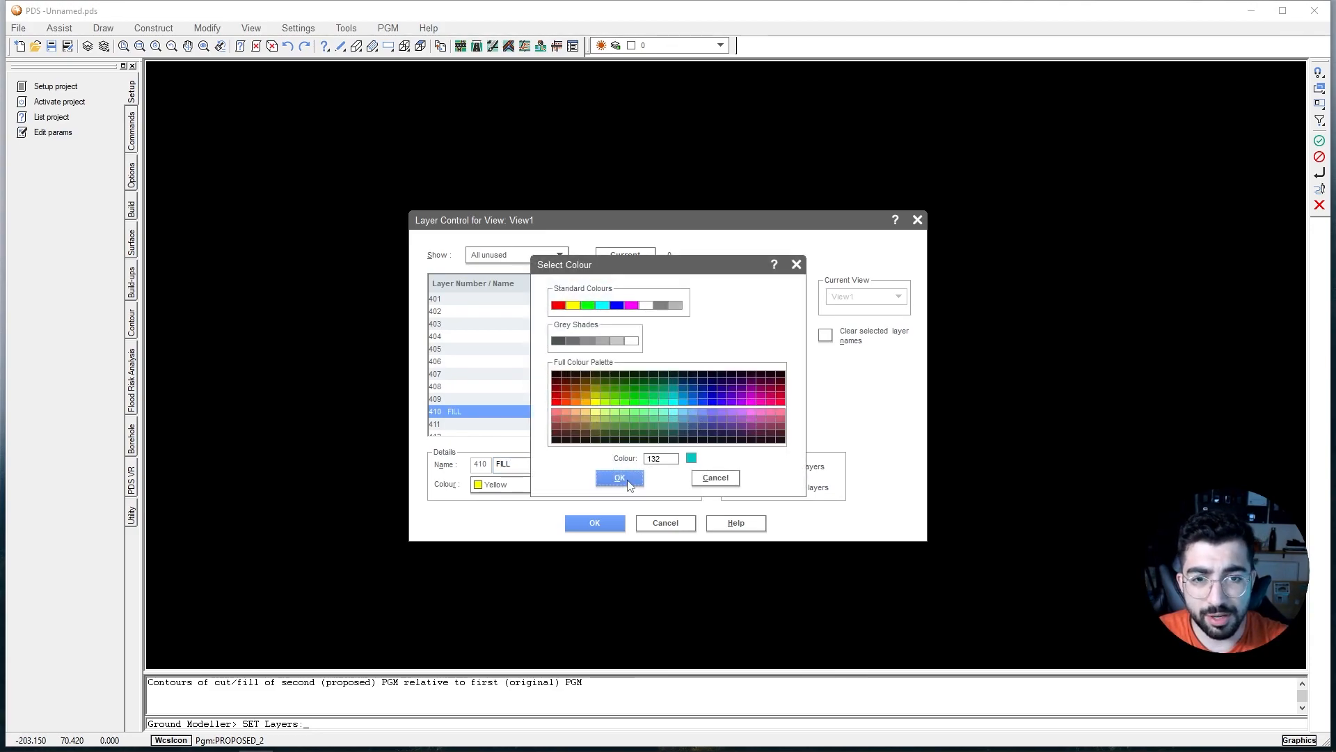
pyautogui.click(618, 477)
# Name layer 420 Balance, set its colour to white and apply the layer changes.
pyautogui.scroll(-4, 453, 397)
pyautogui.click(446, 387)
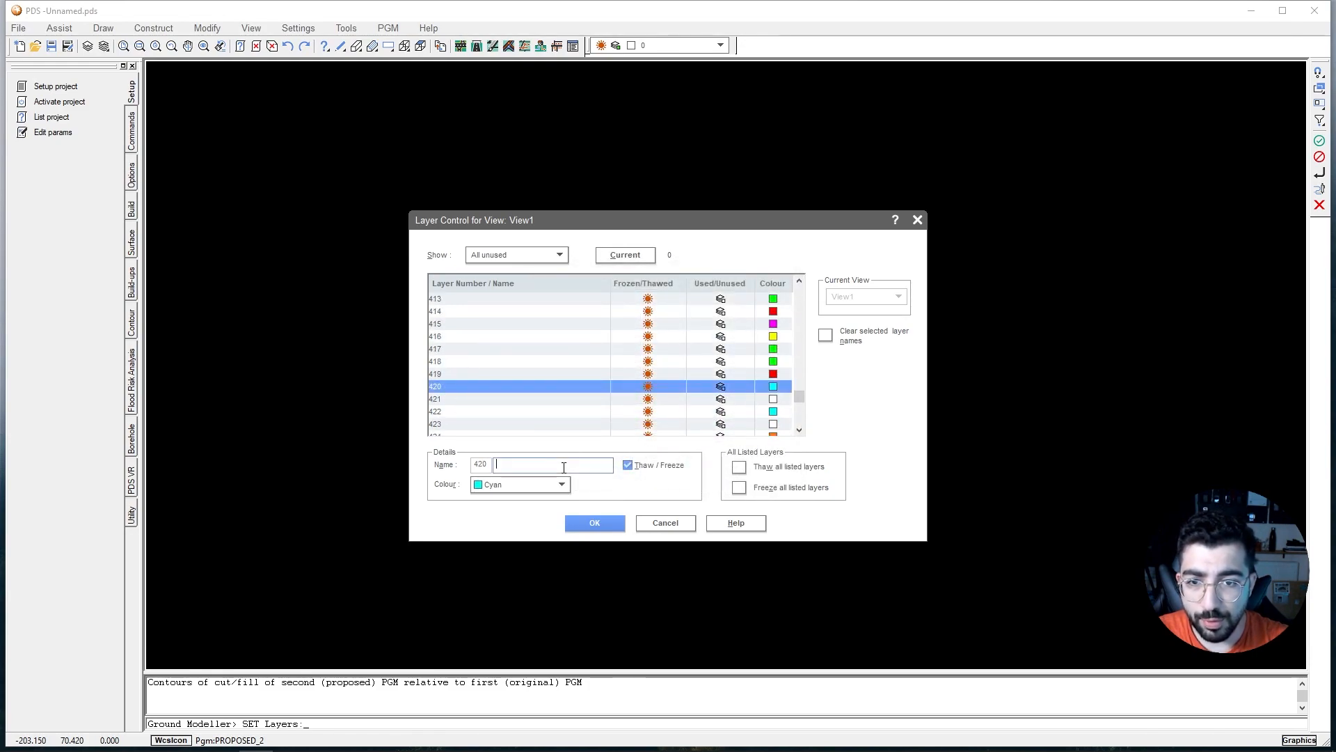
pyautogui.click(496, 463)
pyautogui.write('Balance')
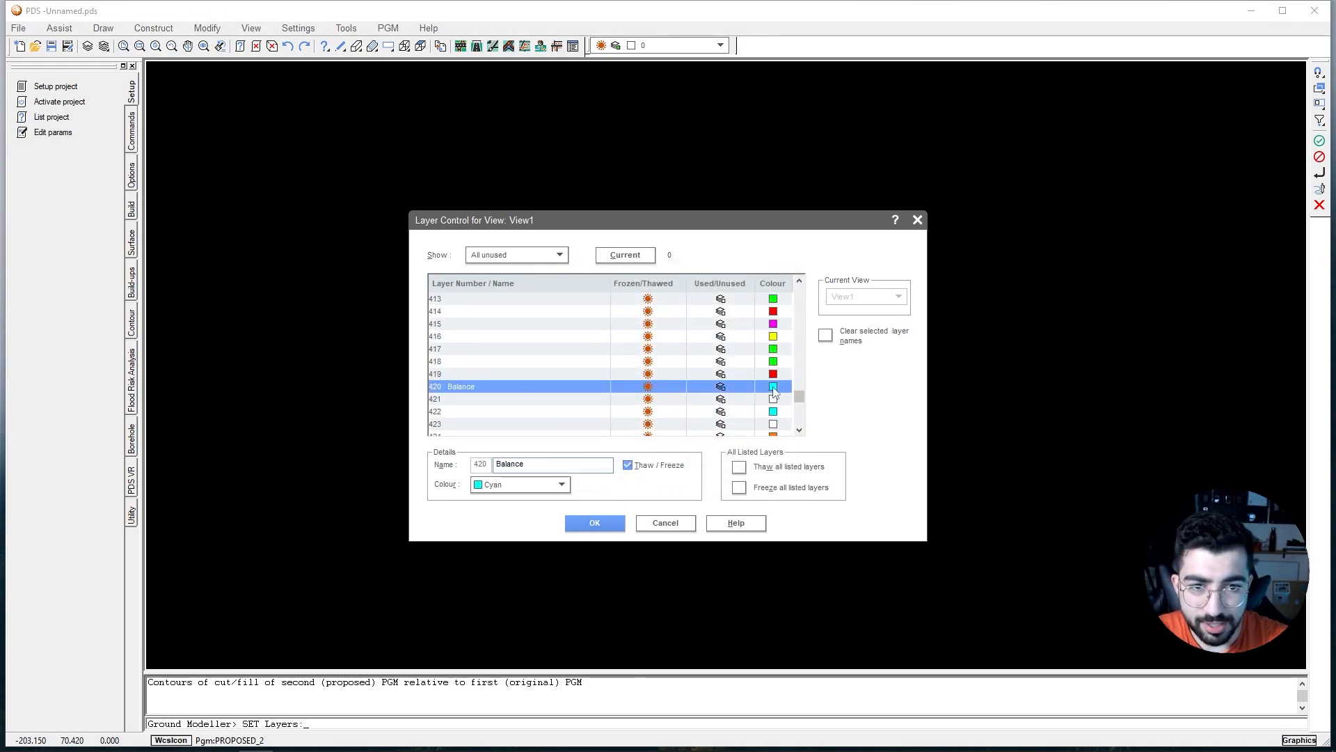
pyautogui.click(550, 485)
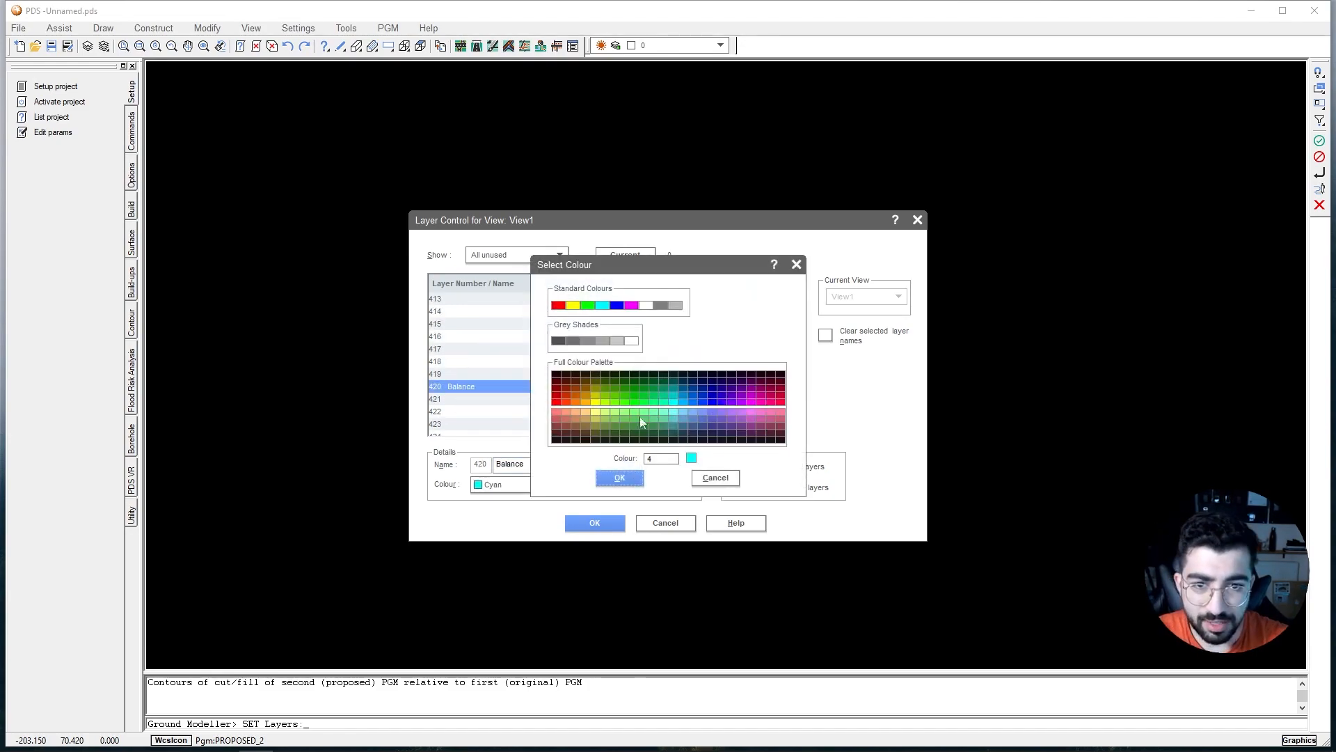
pyautogui.click(621, 485)
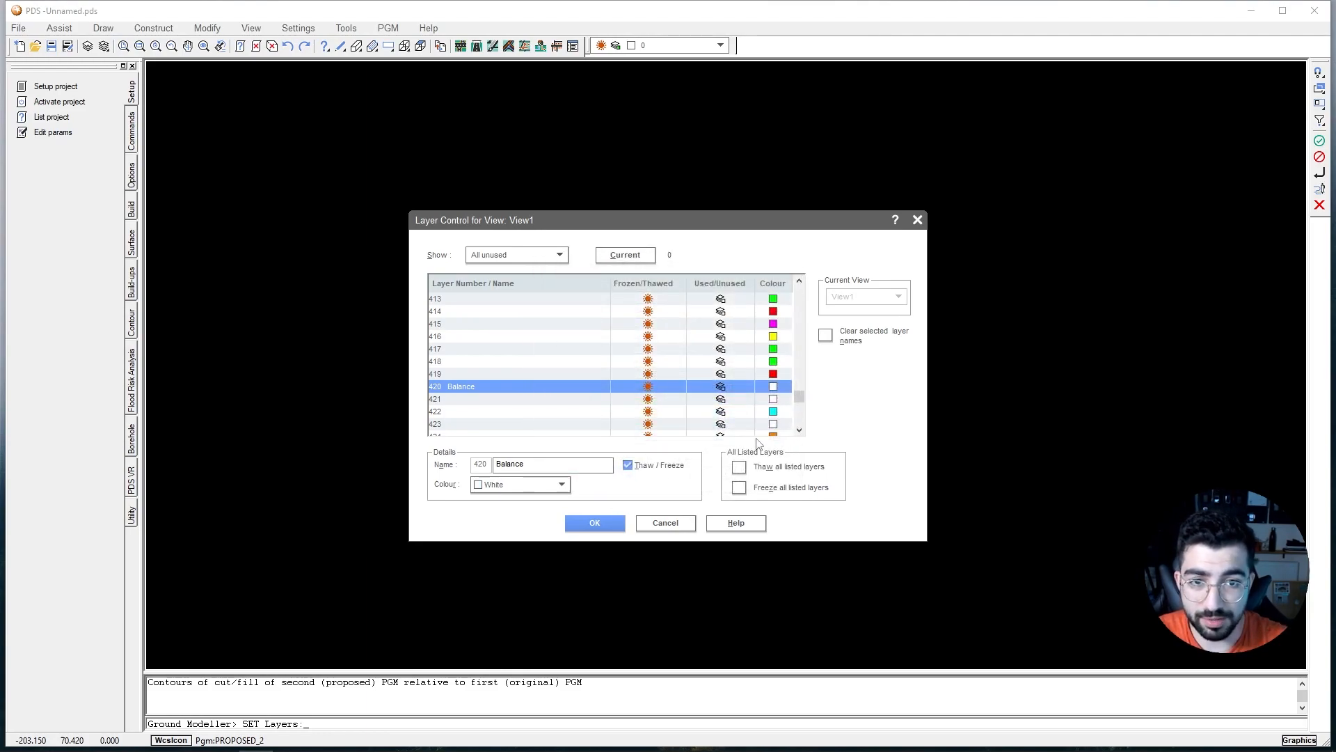
pyautogui.click(577, 528)
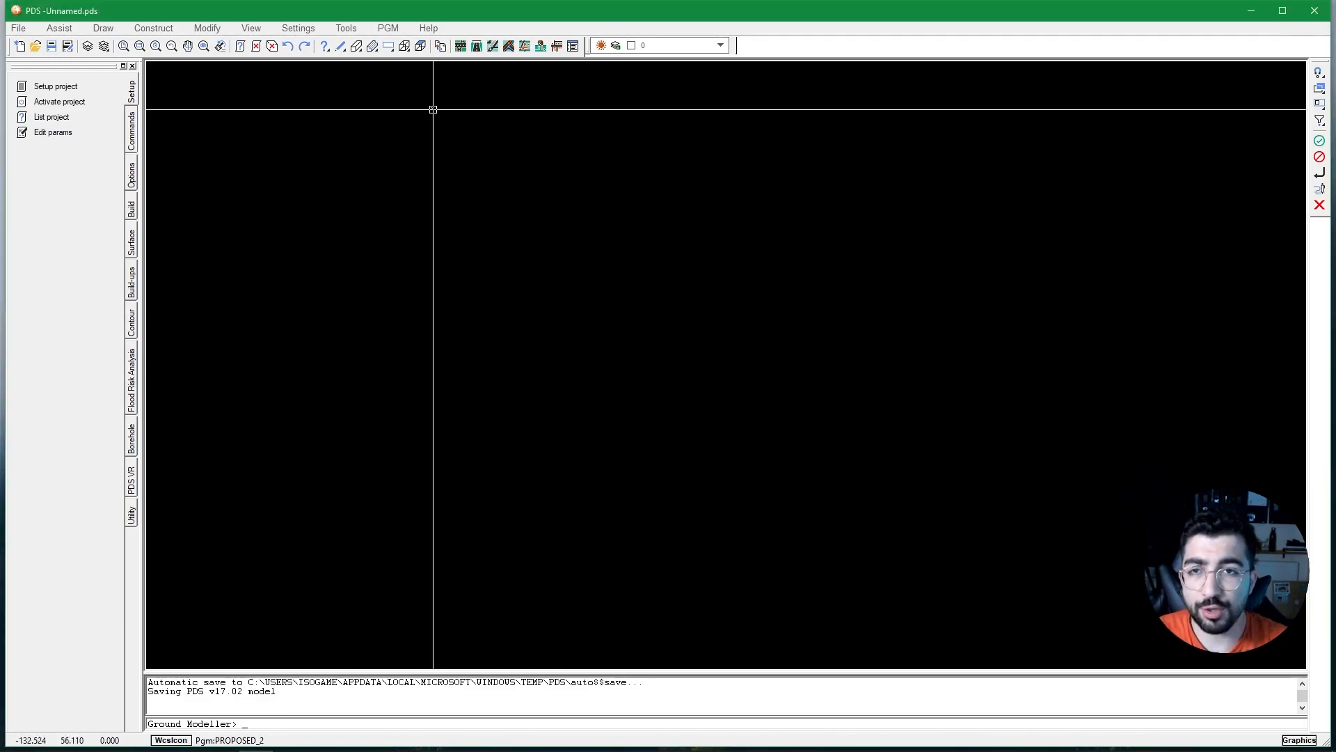
# Contour isopachytes between existing_1 and proposed_1 with solid colour output, incrementing the CUT band layers from Band 1 at layer 400.
pyautogui.click(382, 27)
pyautogui.moveTo(437, 95)
pyautogui.moveTo(550, 112)
pyautogui.click(604, 113)
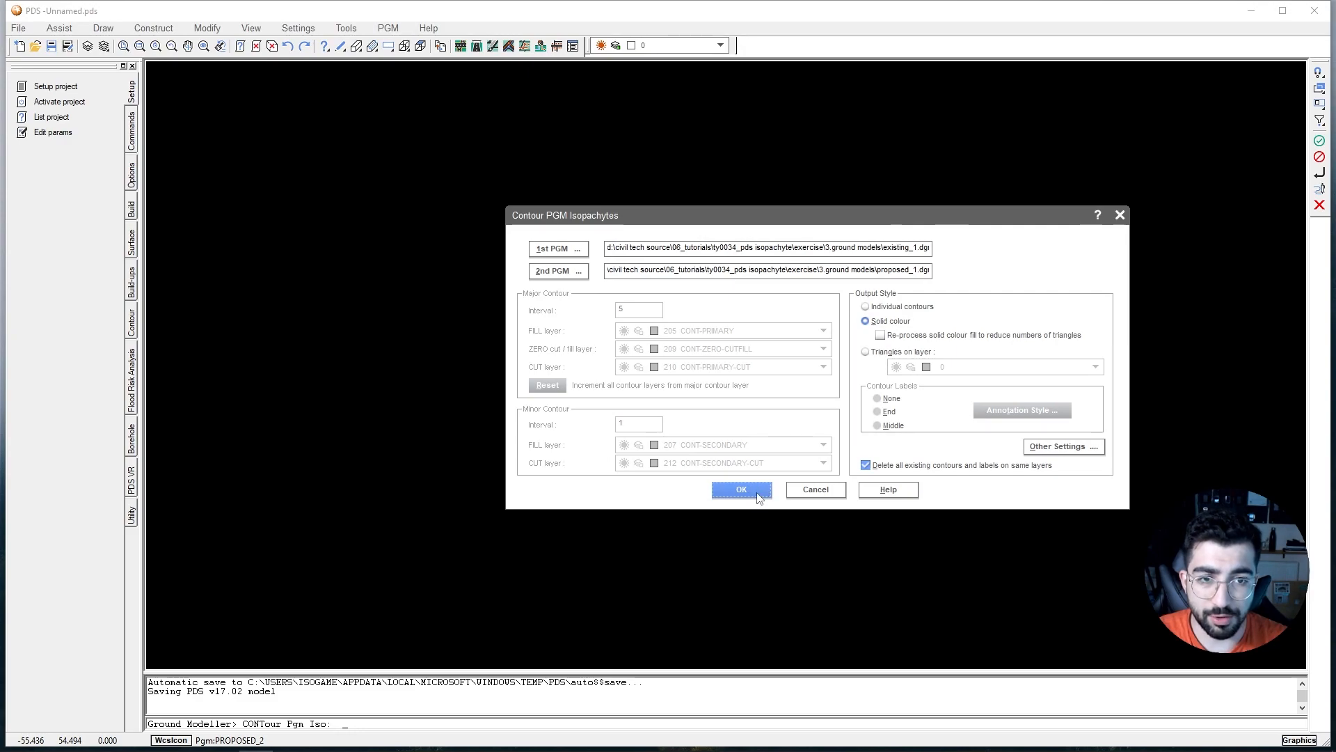
pyautogui.click(742, 489)
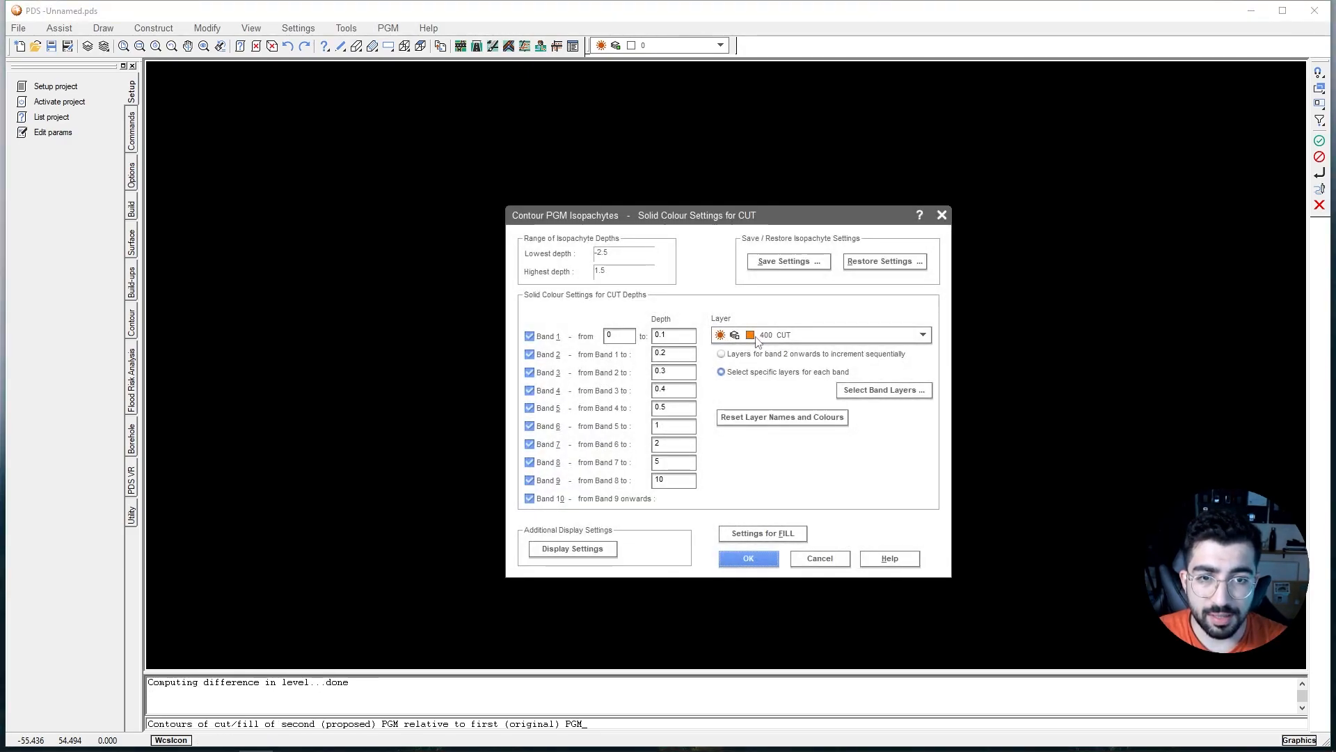
pyautogui.click(873, 396)
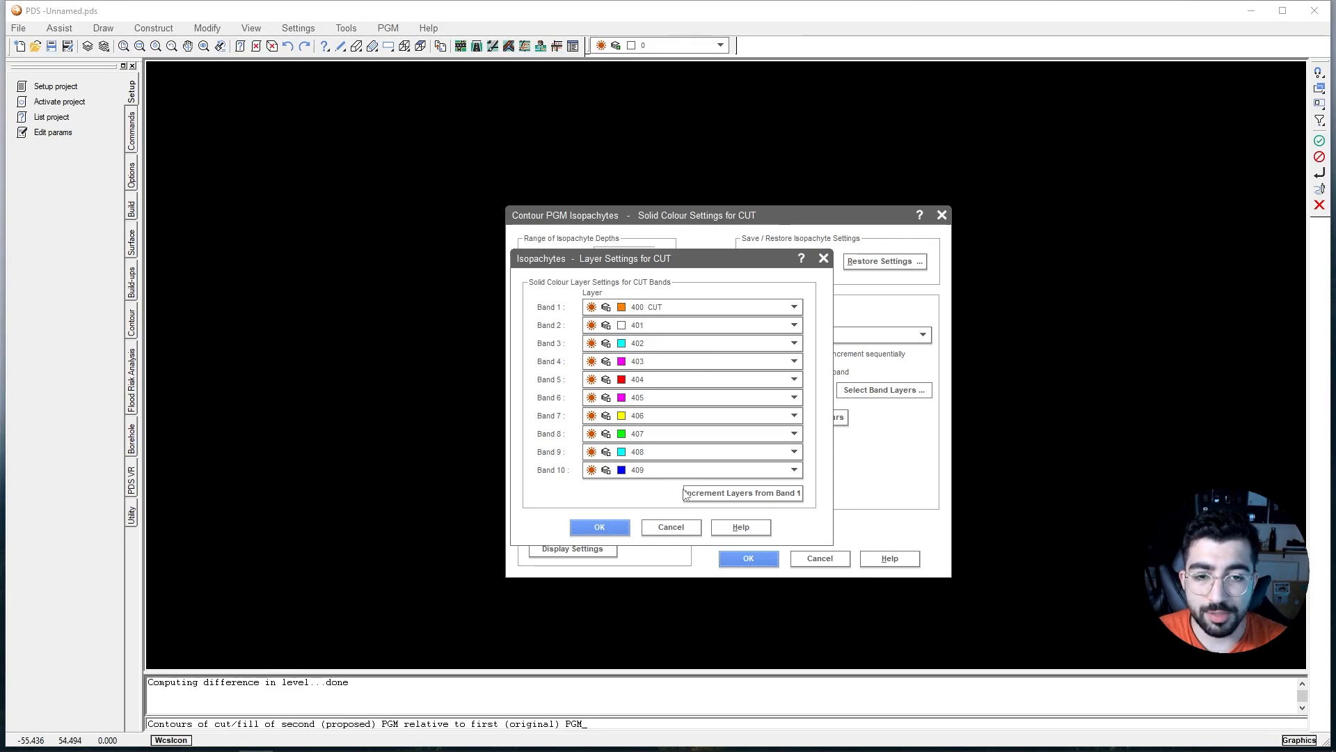
pyautogui.click(717, 496)
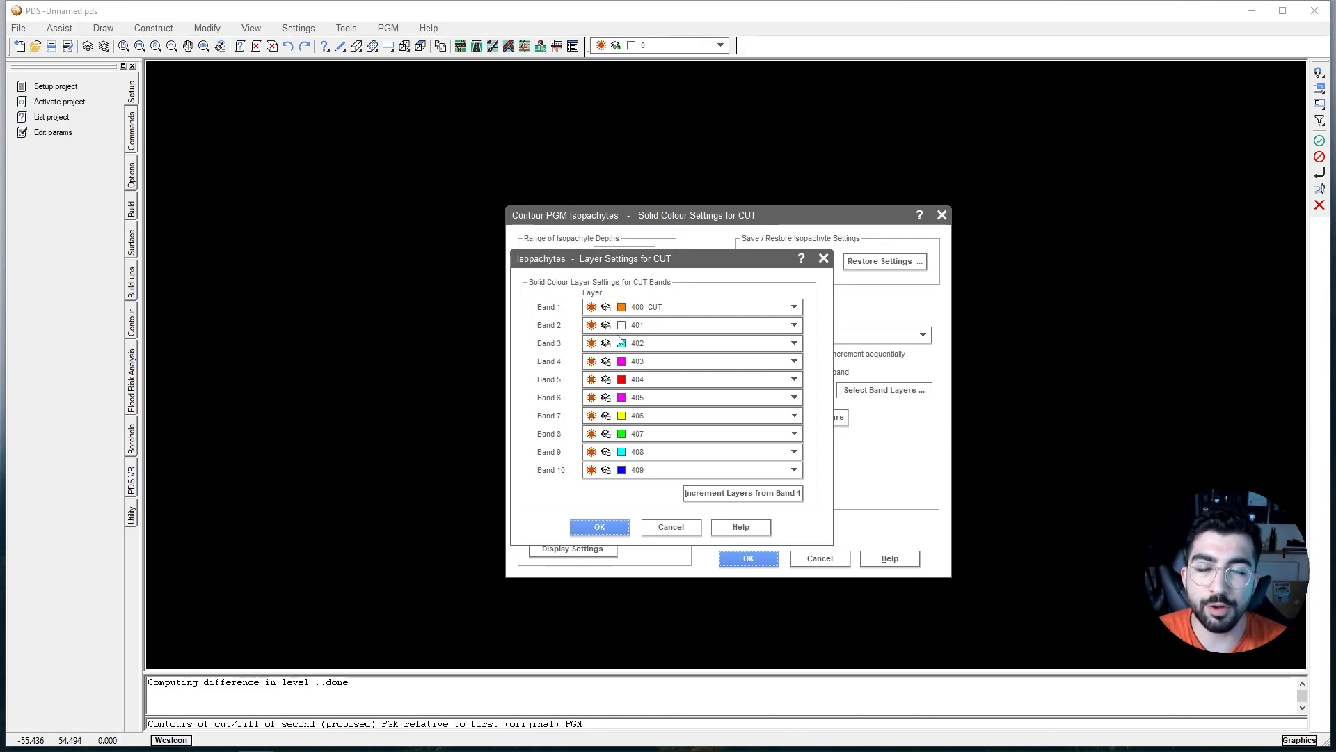
pyautogui.click(600, 528)
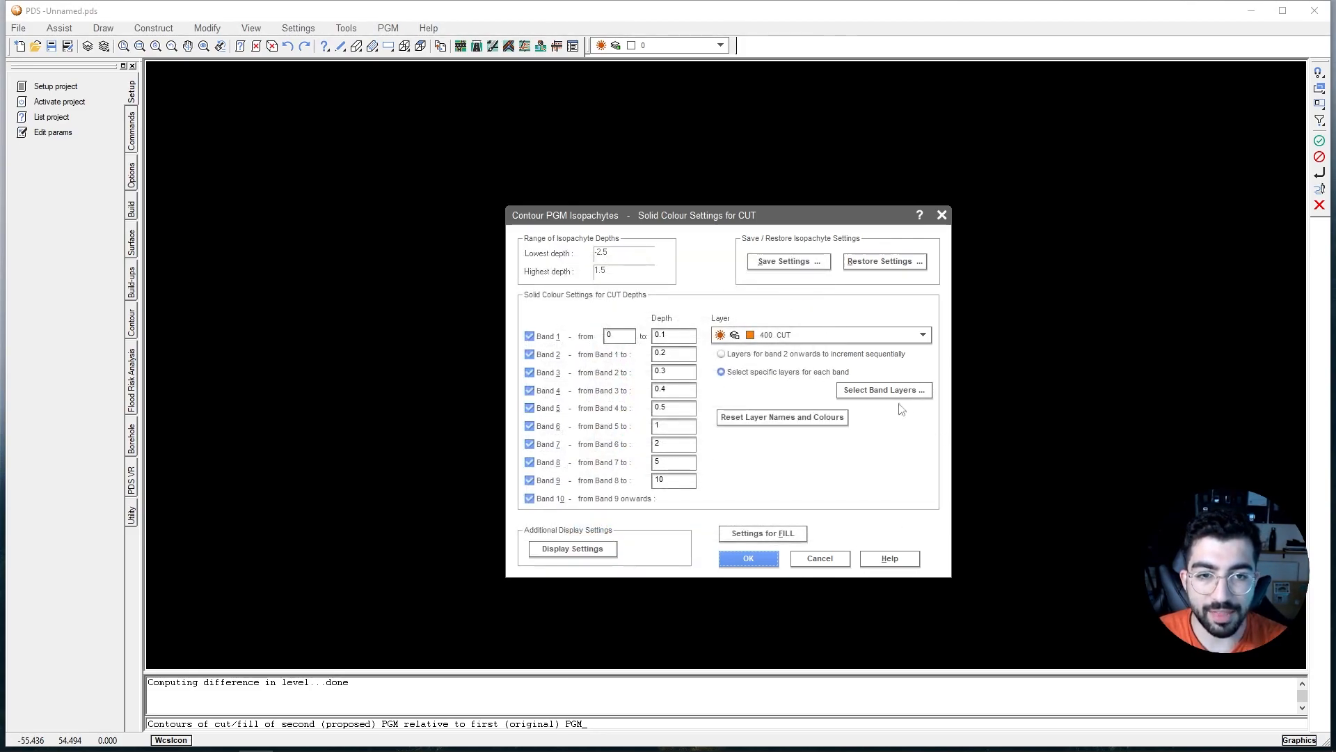
# Reset the CUT layer names and colours, then review the layers assigned to its ten bands.
pyautogui.click(778, 419)
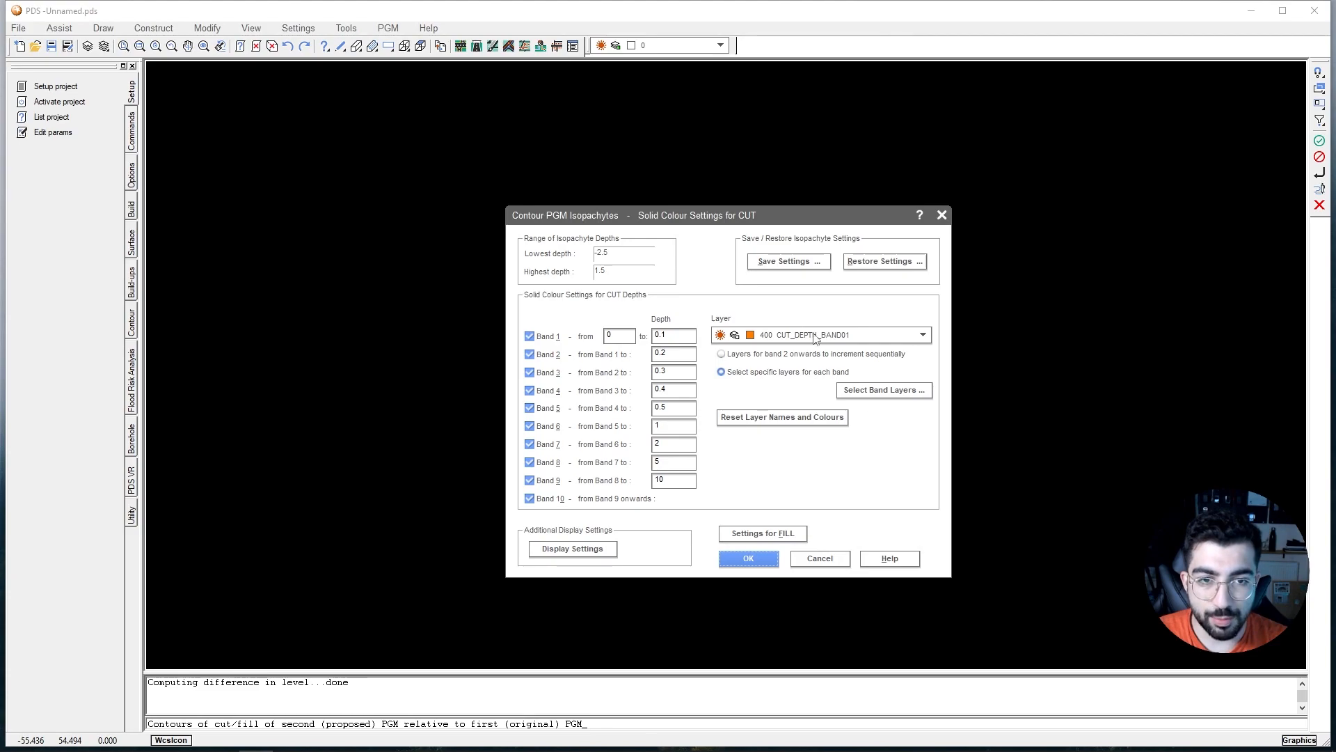
pyautogui.click(871, 392)
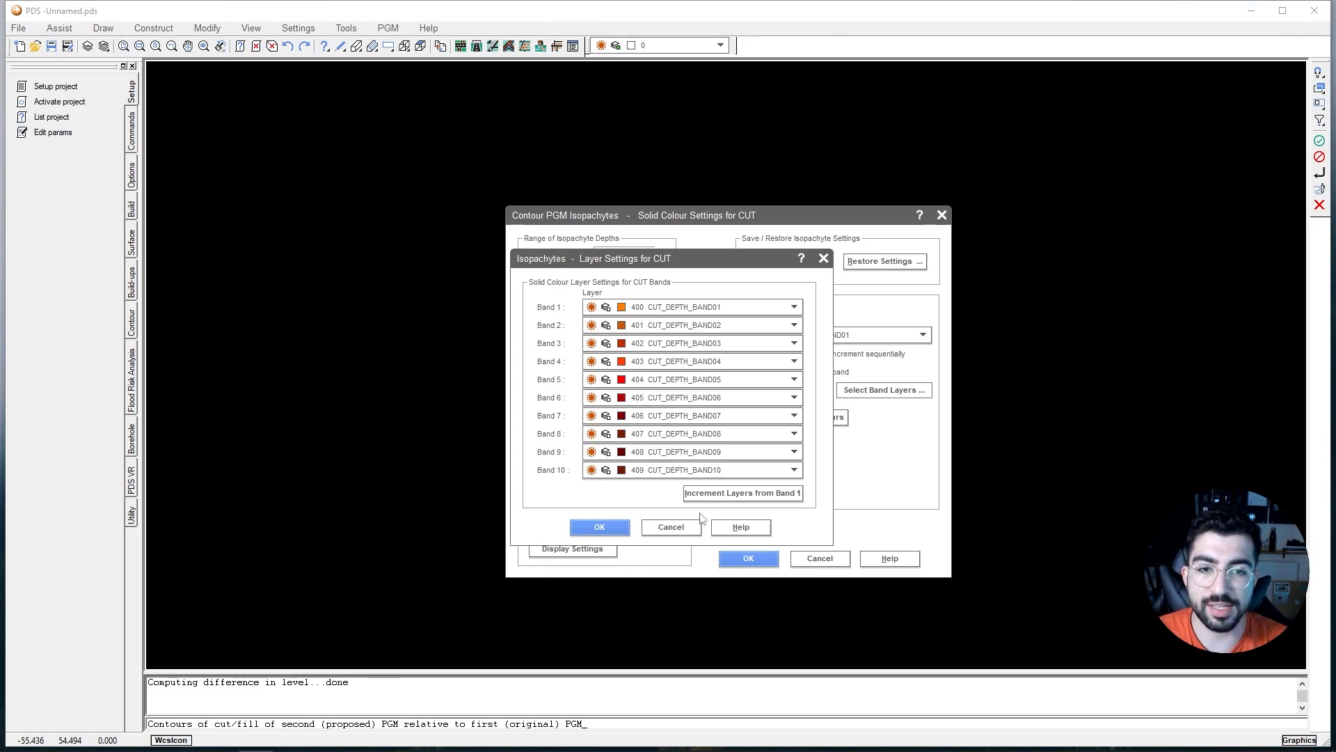
pyautogui.moveTo(689, 267); pyautogui.dragTo(885, 256)
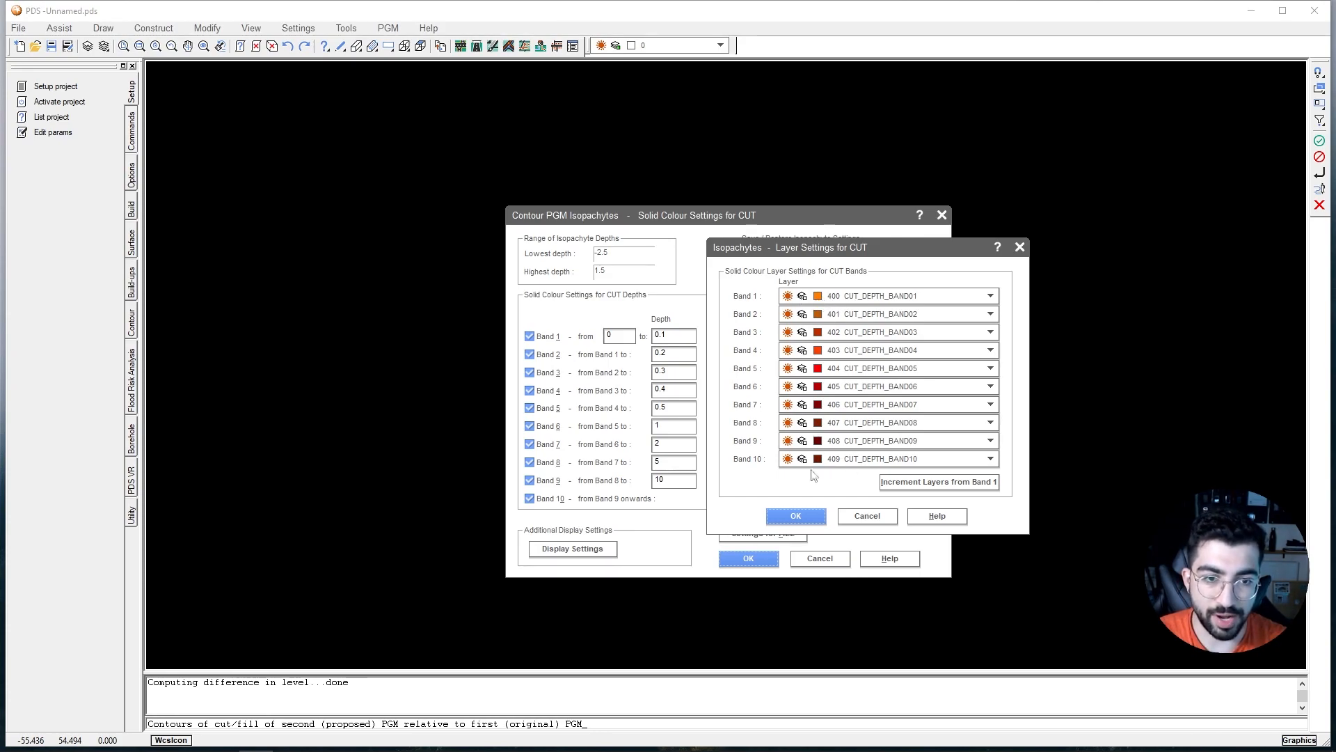
pyautogui.click(818, 519)
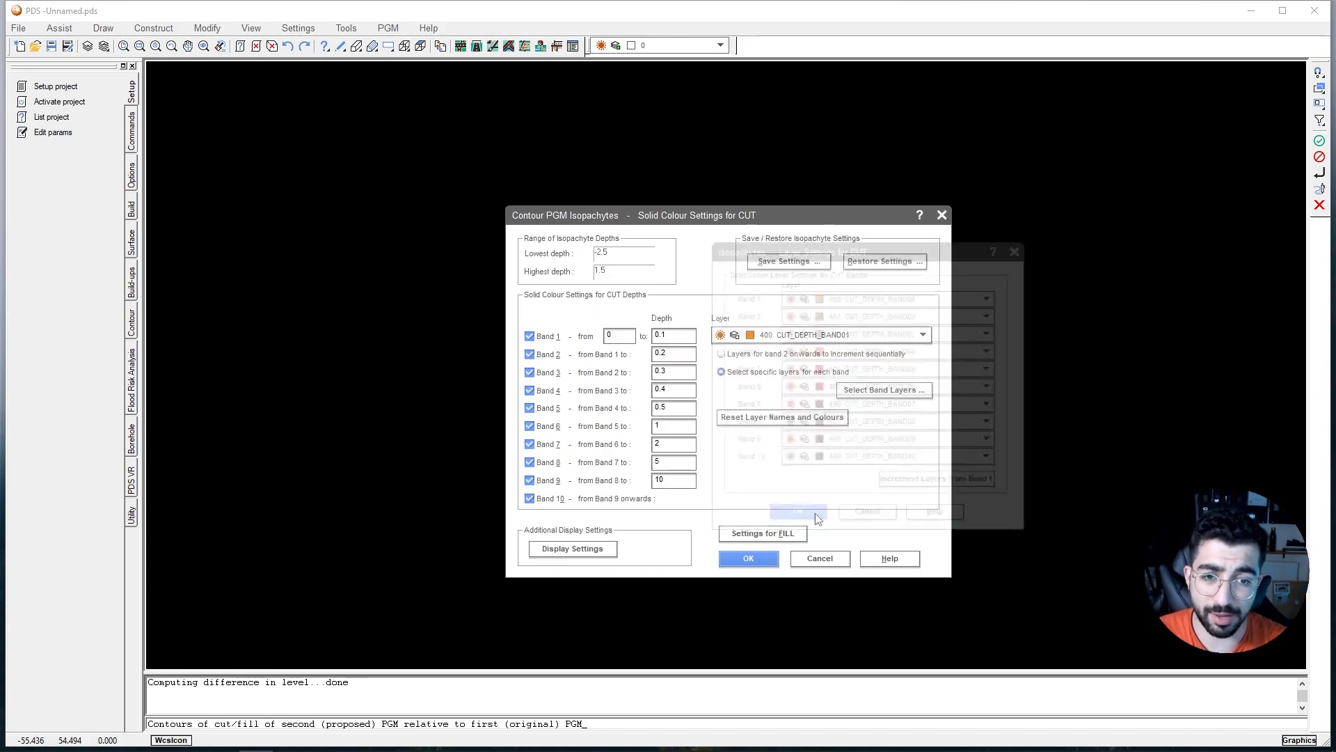
# In the FILL depth settings, increment the band layers from Band 1 starting at layer 410.
pyautogui.click(779, 535)
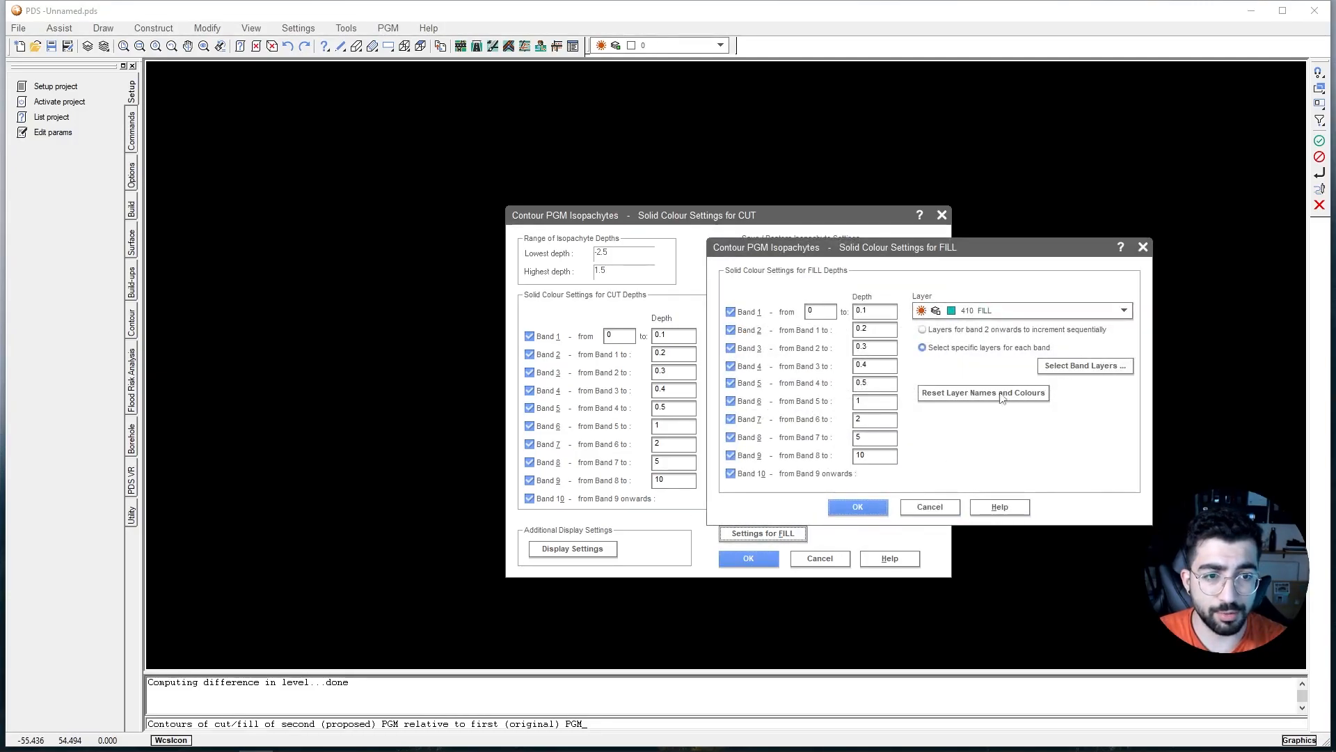
pyautogui.click(1063, 366)
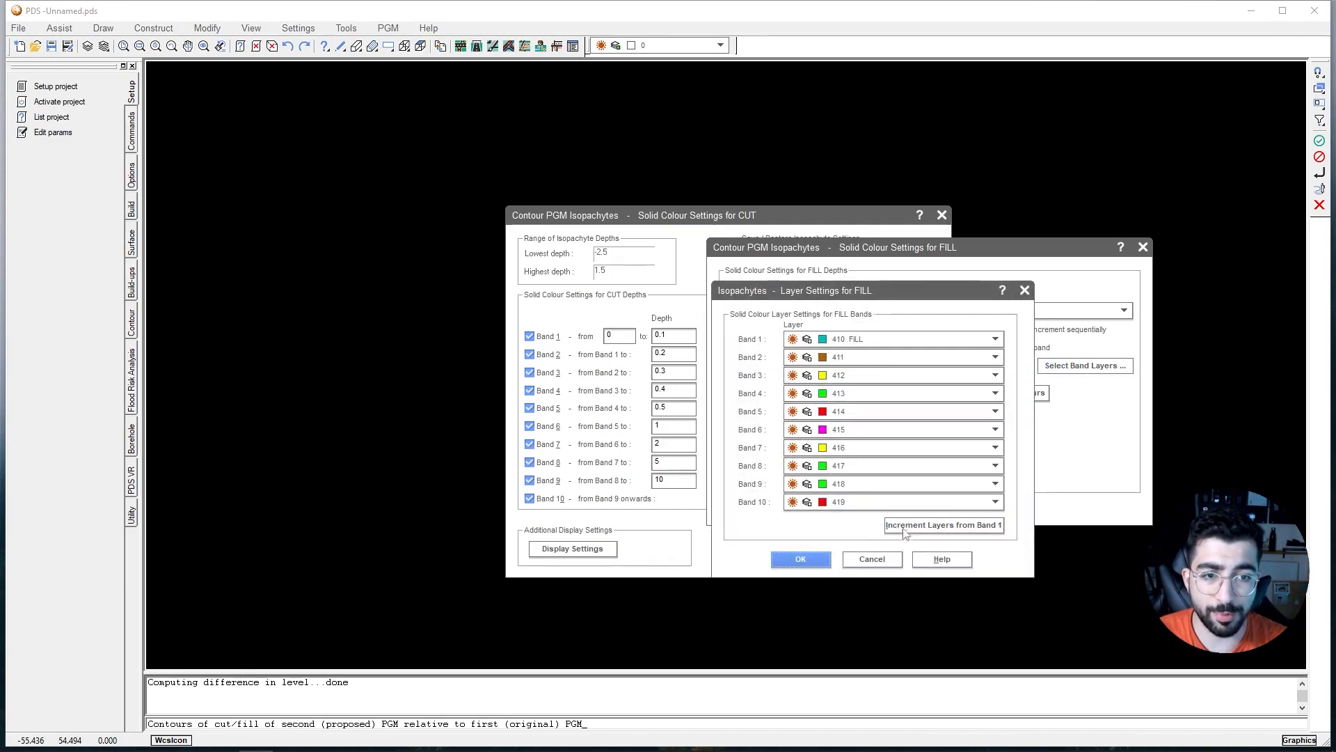
pyautogui.click(926, 528)
pyautogui.click(929, 397)
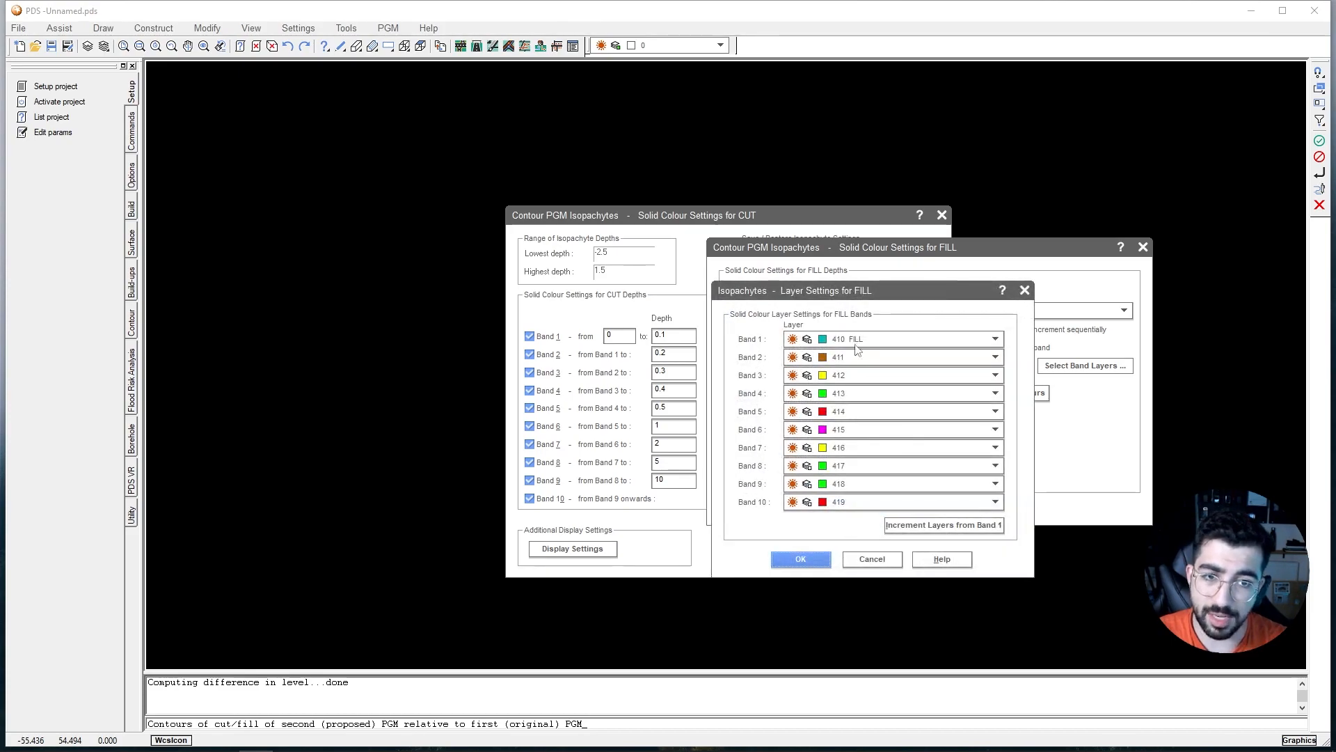
pyautogui.click(825, 560)
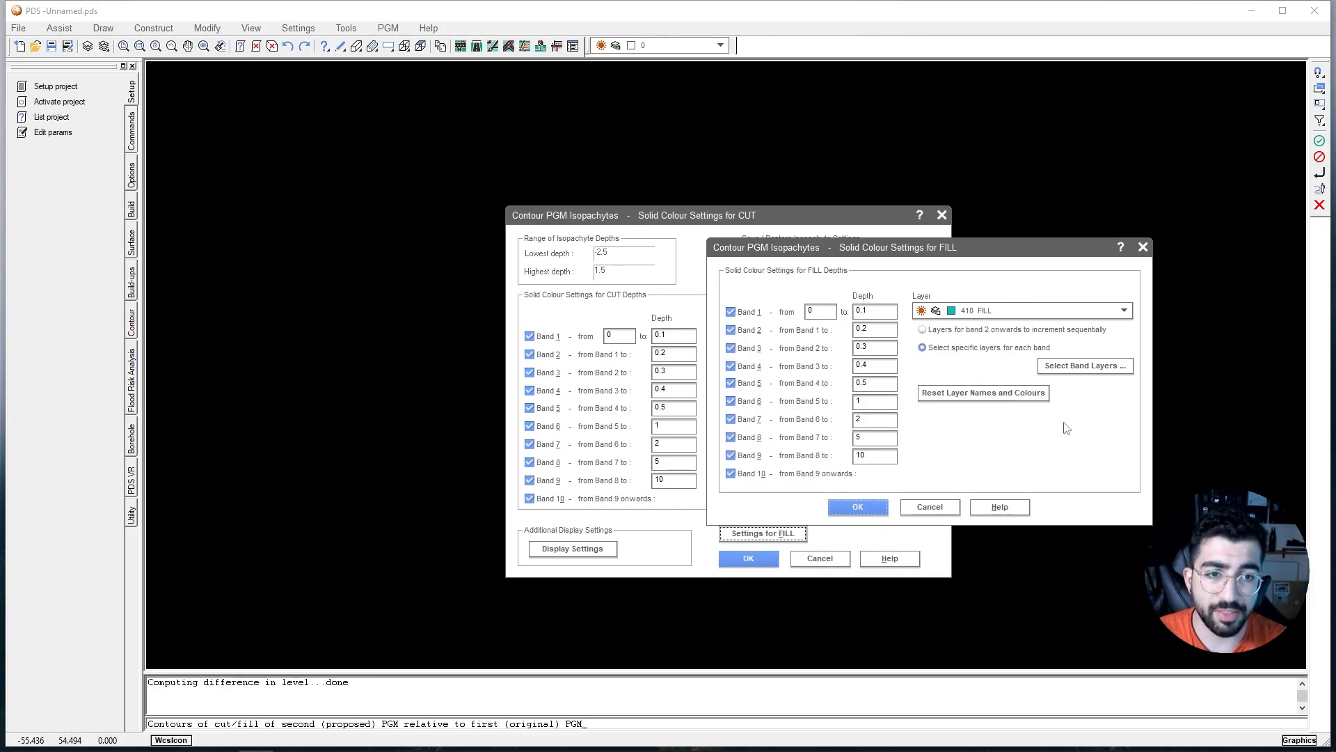
# Reset the FILL layer names and colours, check the layers of its ten bands and accept the FILL settings.
pyautogui.click(954, 394)
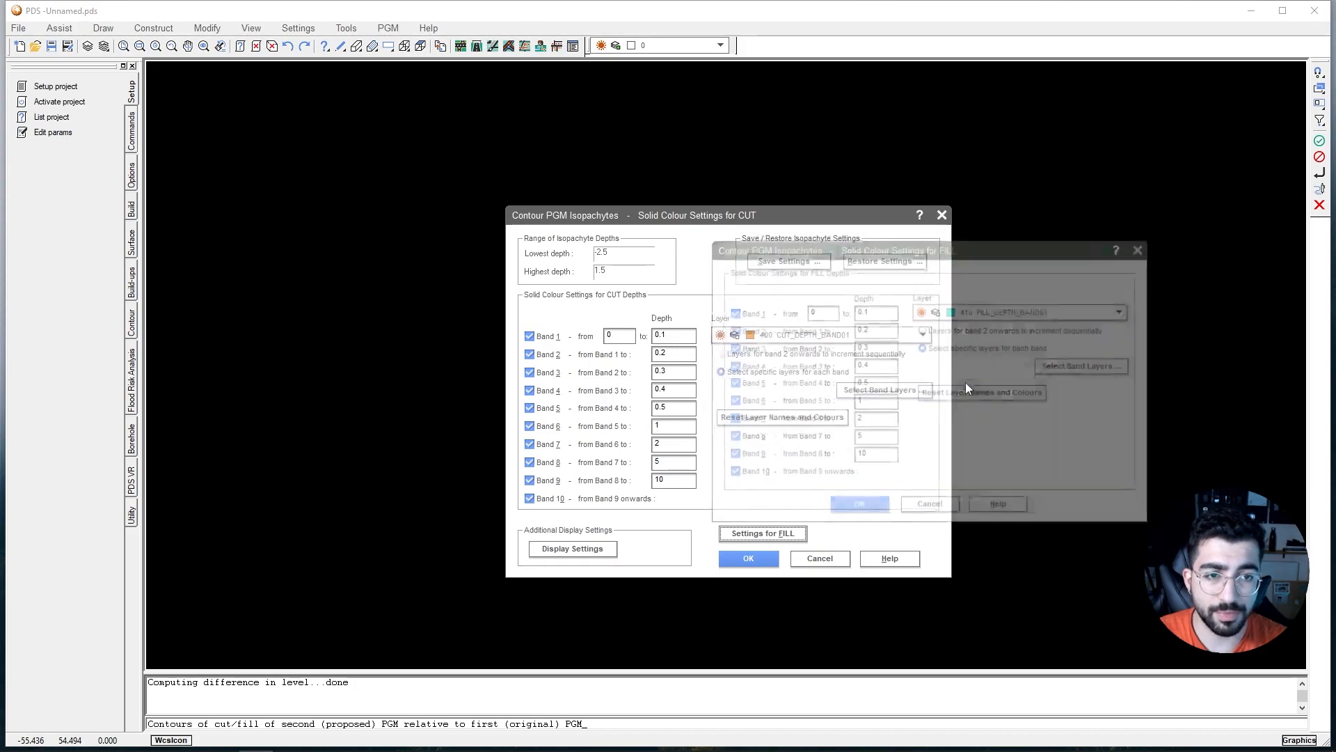
pyautogui.click(1075, 369)
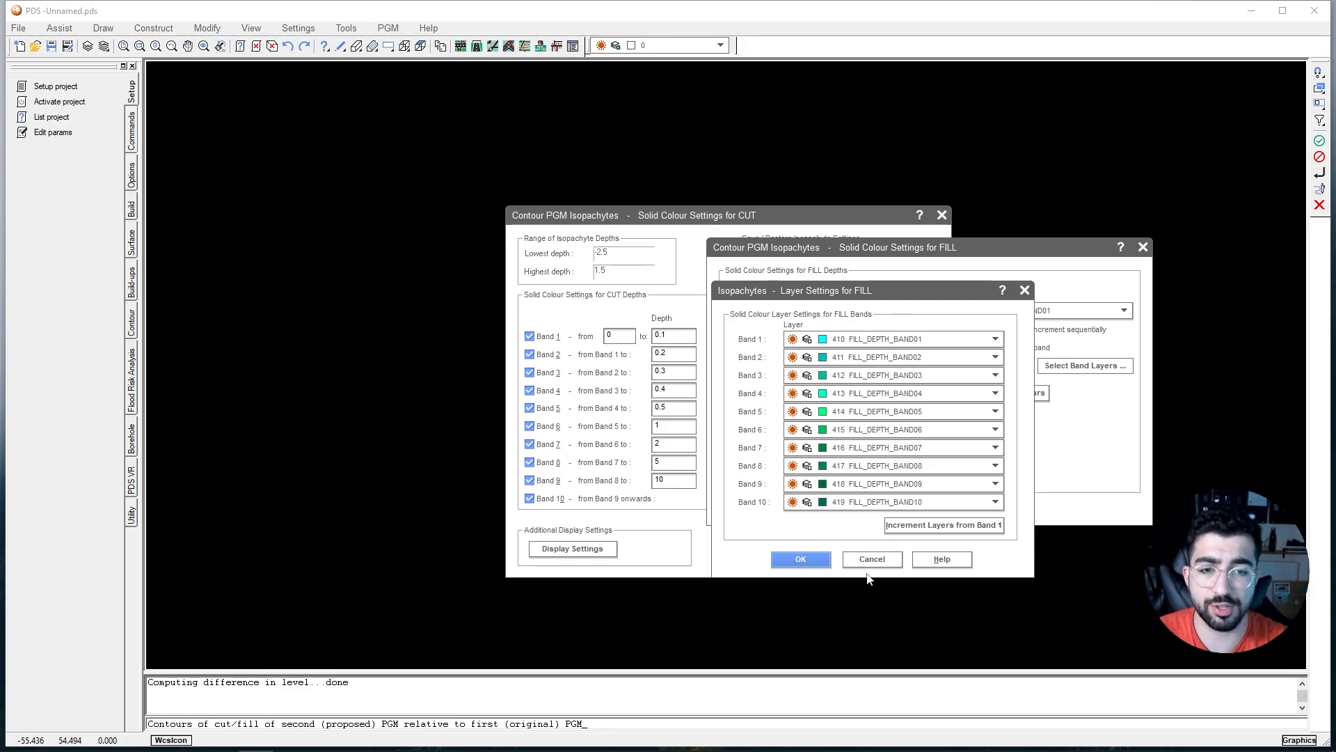
pyautogui.click(800, 559)
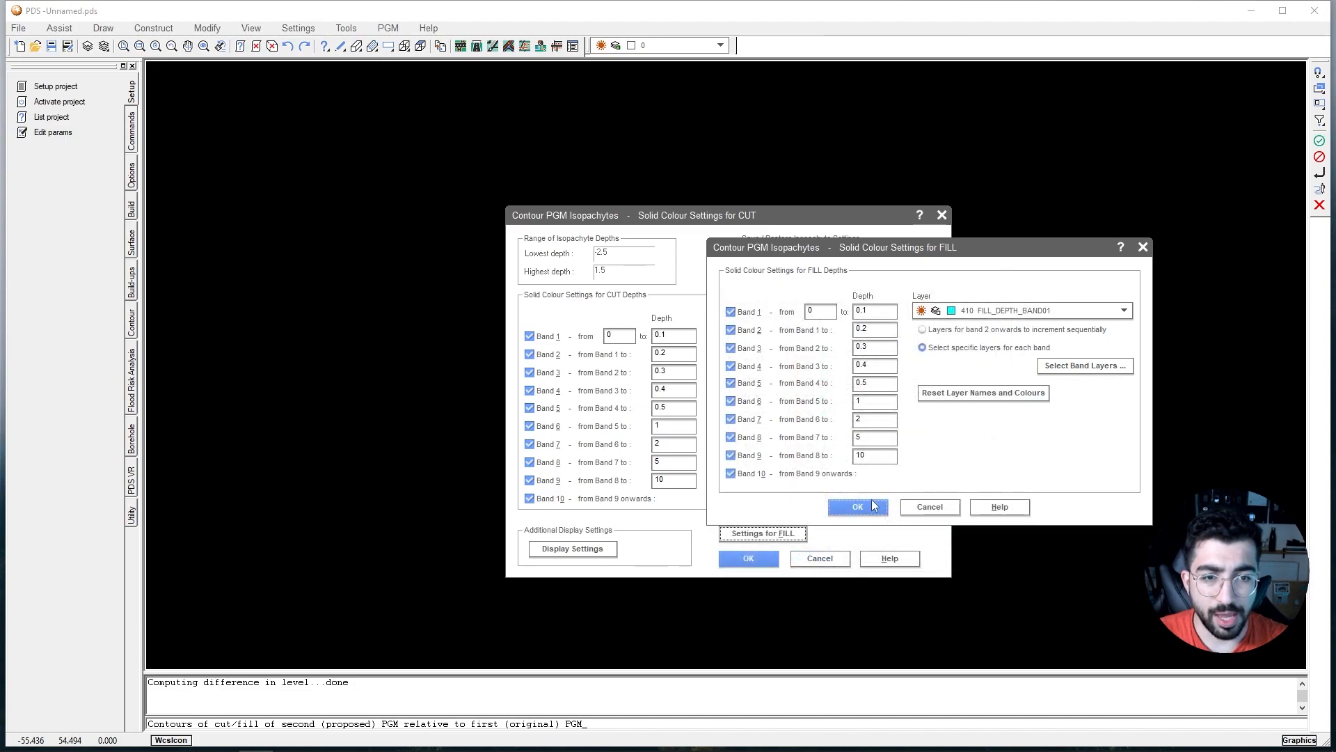
pyautogui.click(858, 508)
# Check the layers for balanced areas and the schedule, then cancel the isopachyte contouring.
pyautogui.click(575, 555)
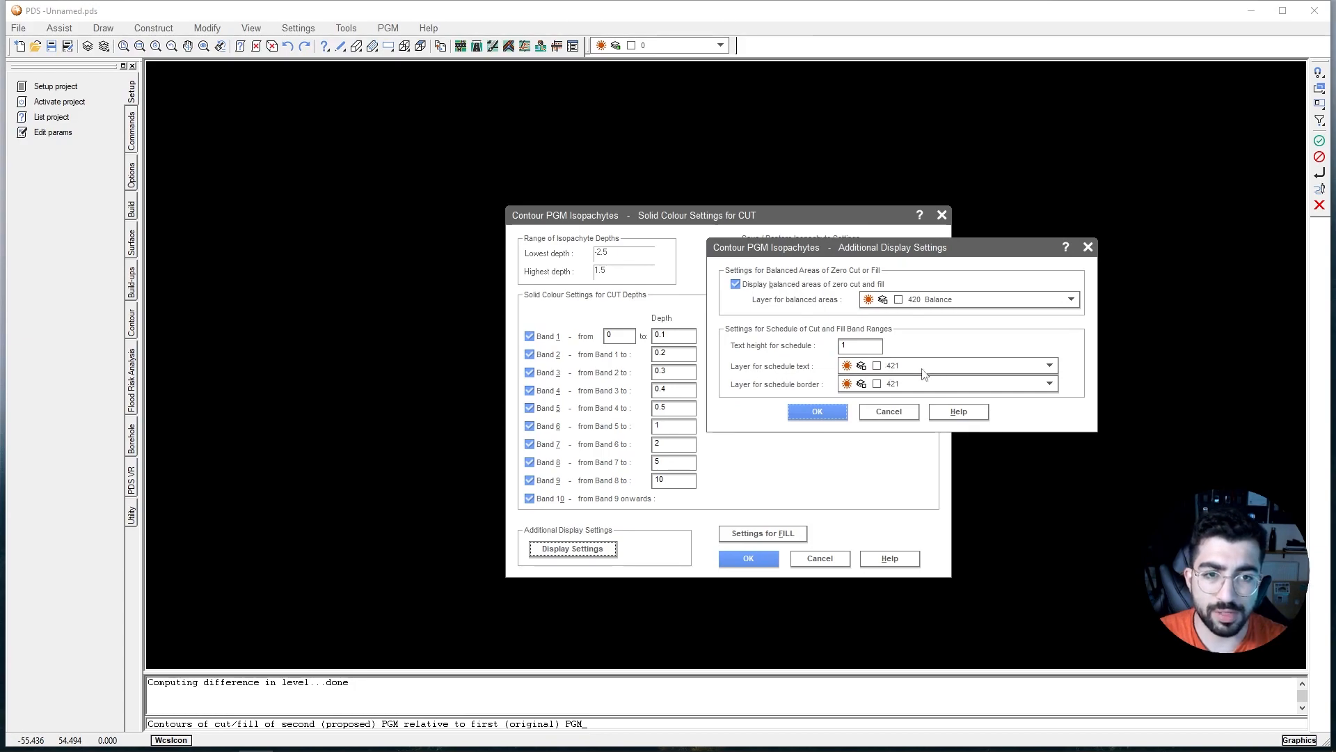
pyautogui.click(839, 411)
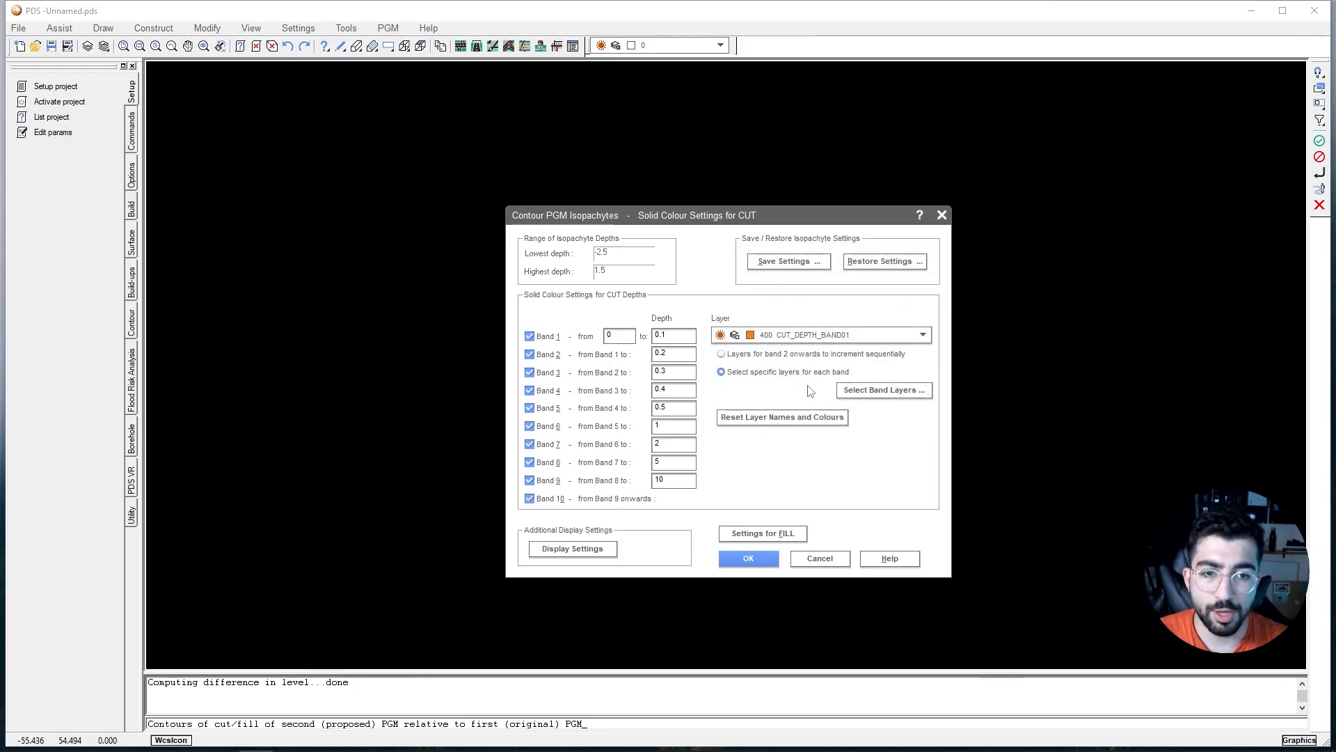
pyautogui.click(825, 561)
# Examine the names and colours of the cut and fill depth band layers in the layer control.
pyautogui.click(88, 46)
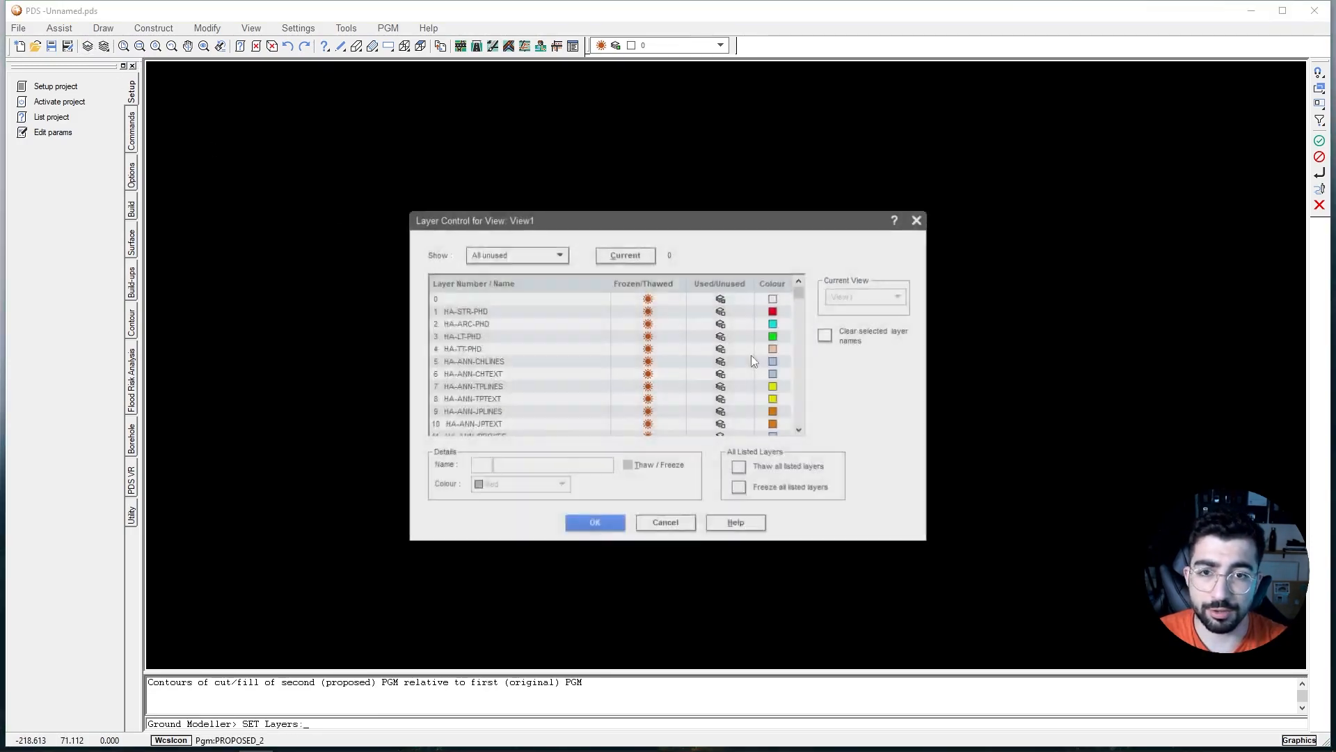
pyautogui.moveTo(799, 296); pyautogui.dragTo(799, 399)
pyautogui.scroll(-5, 769, 350)
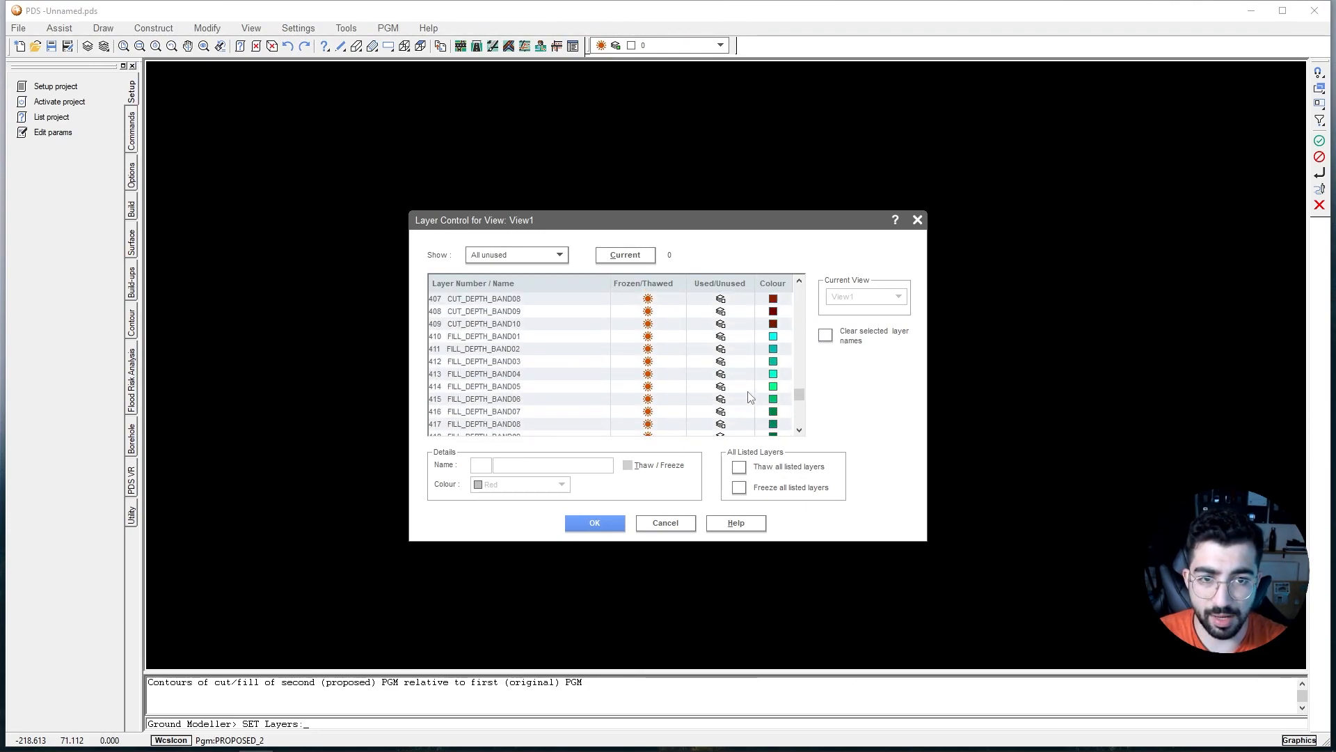
pyautogui.scroll(5, 717, 424)
pyautogui.scroll(-1, 771, 372)
pyautogui.scroll(1, 772, 307)
pyautogui.scroll(-2, 774, 348)
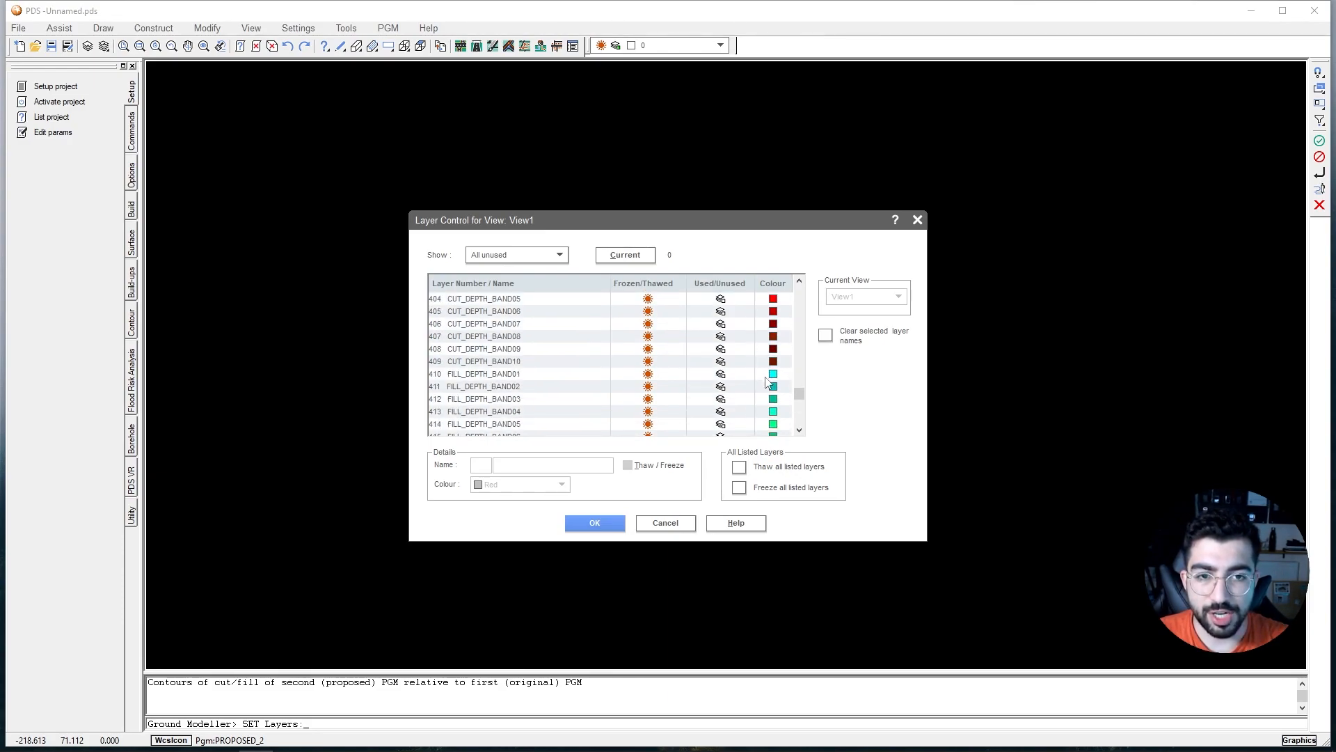
pyautogui.scroll(-1, 767, 380)
pyautogui.scroll(-1, 485, 402)
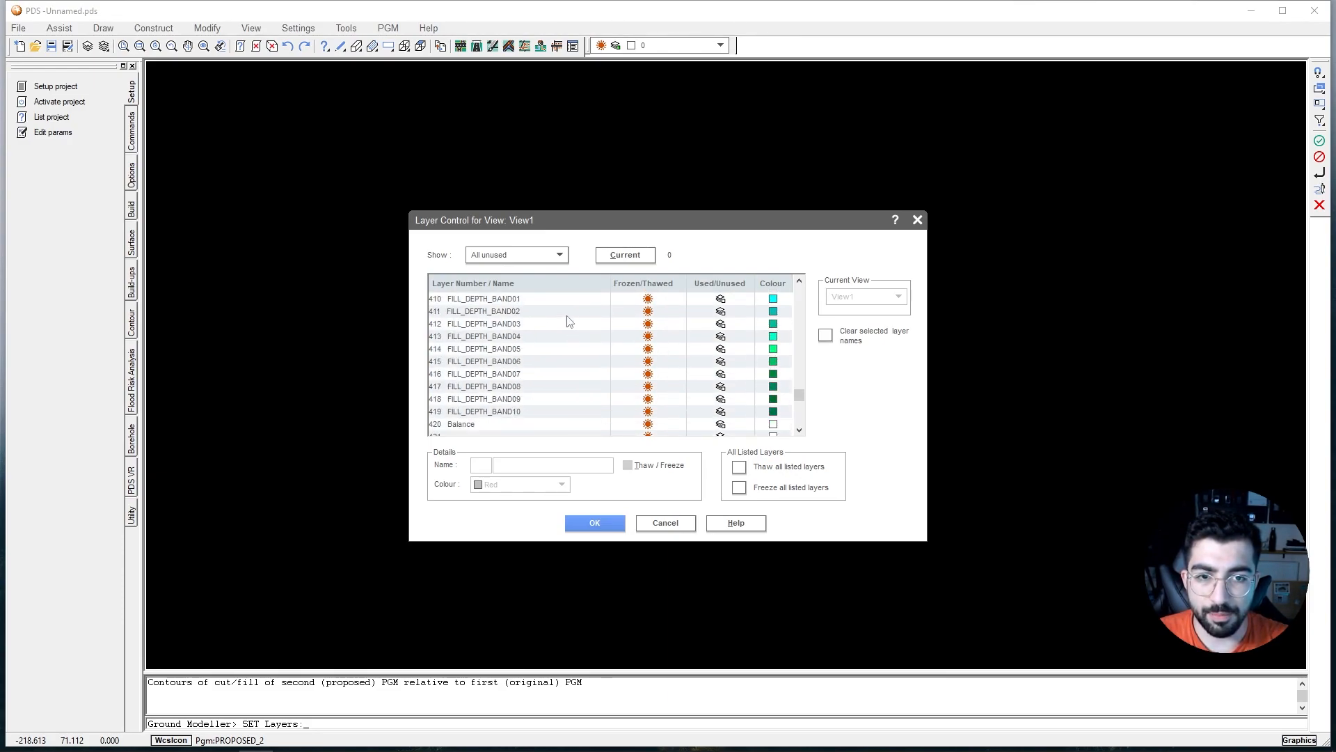
pyautogui.scroll(1, 771, 396)
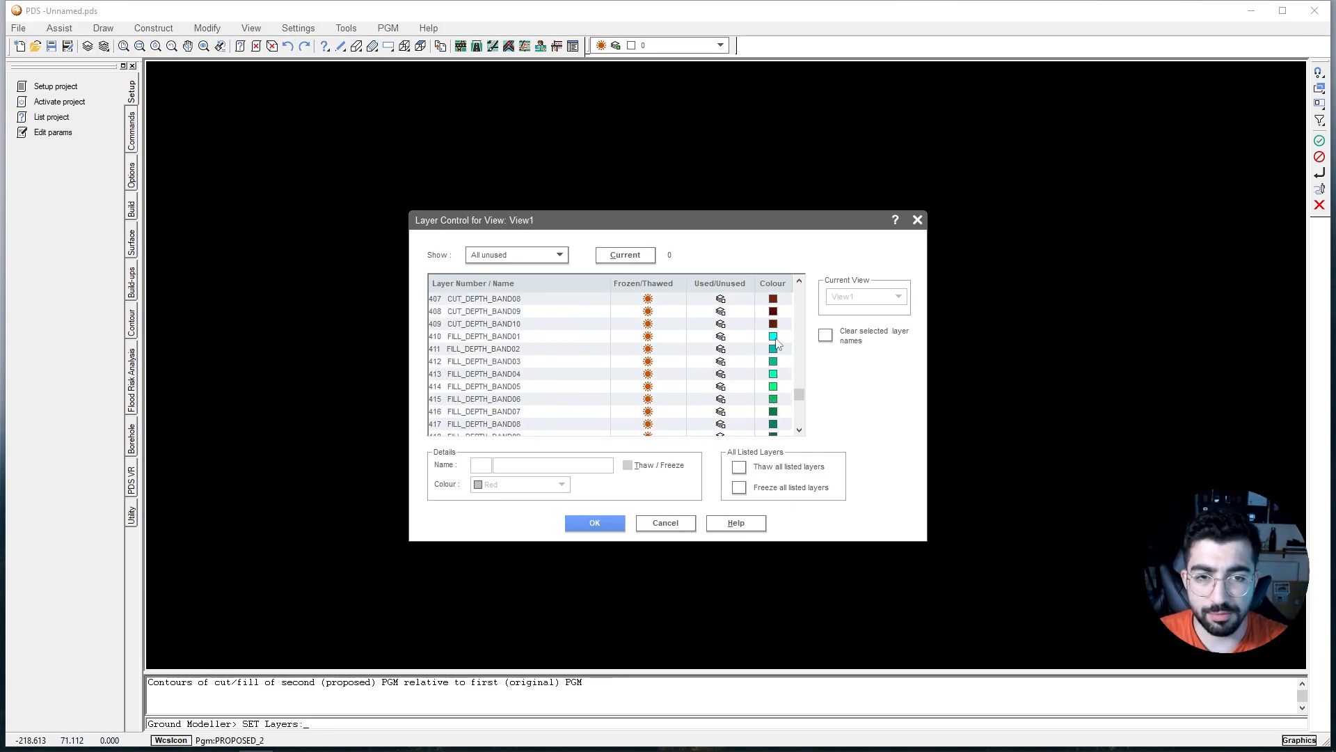
pyautogui.click(775, 340)
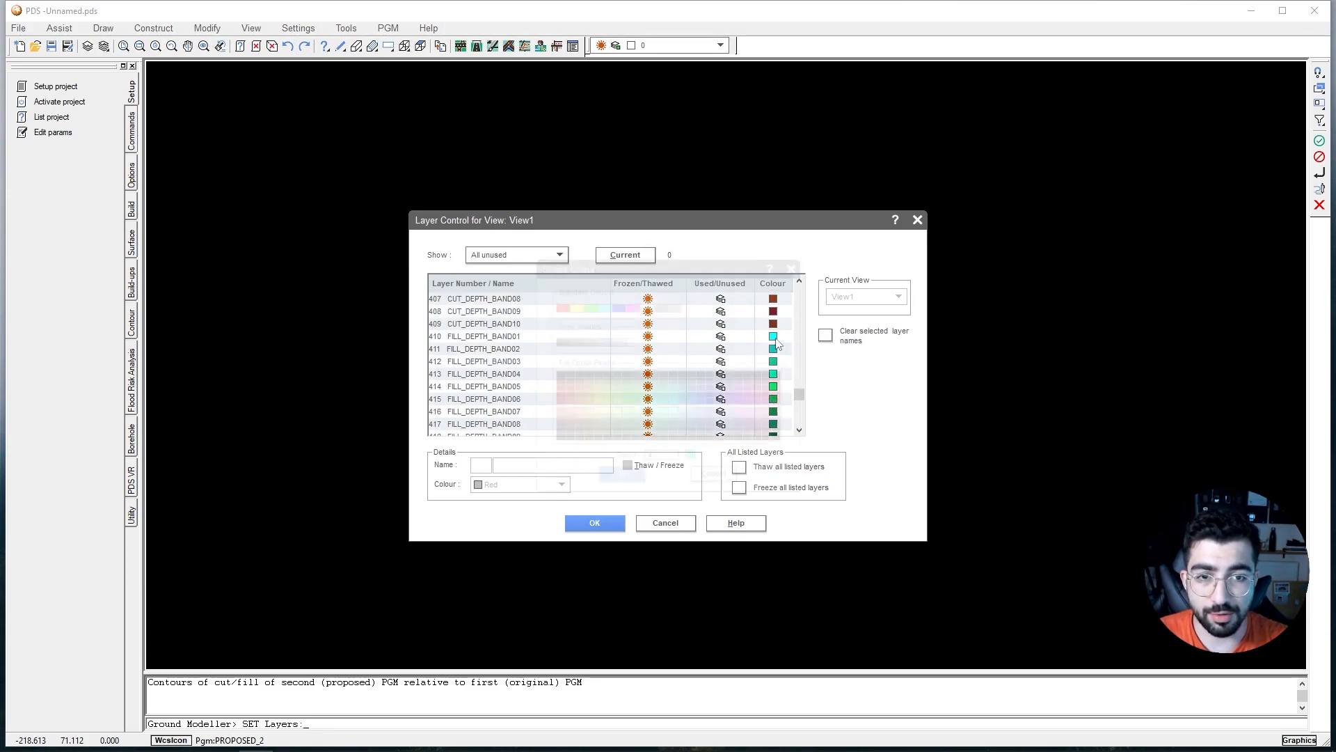
pyautogui.click(796, 265)
# Set the colours of layers 419 FILL_DEPTH_BAND10 and 418 FILL_DEPTH_BAND09 to dark blue from the full colour palette.
pyautogui.click(773, 411)
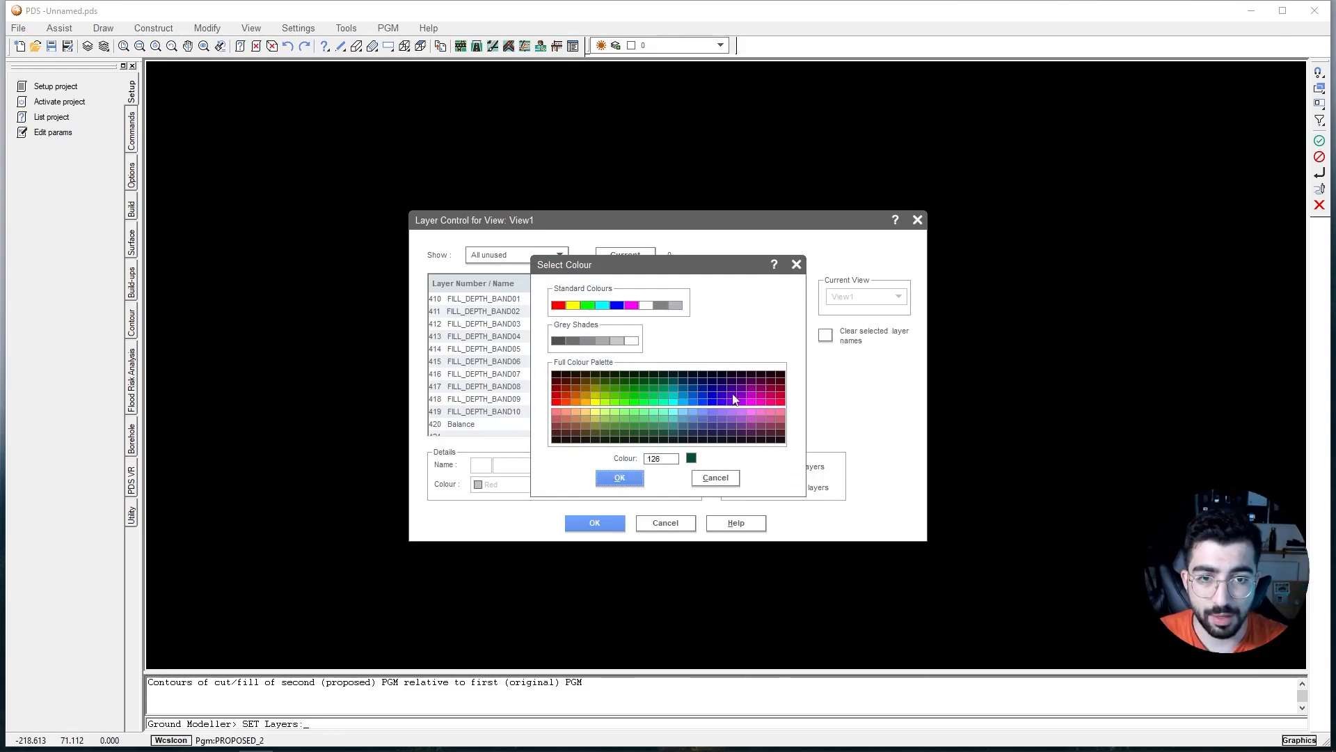
pyautogui.click(619, 477)
pyautogui.click(774, 412)
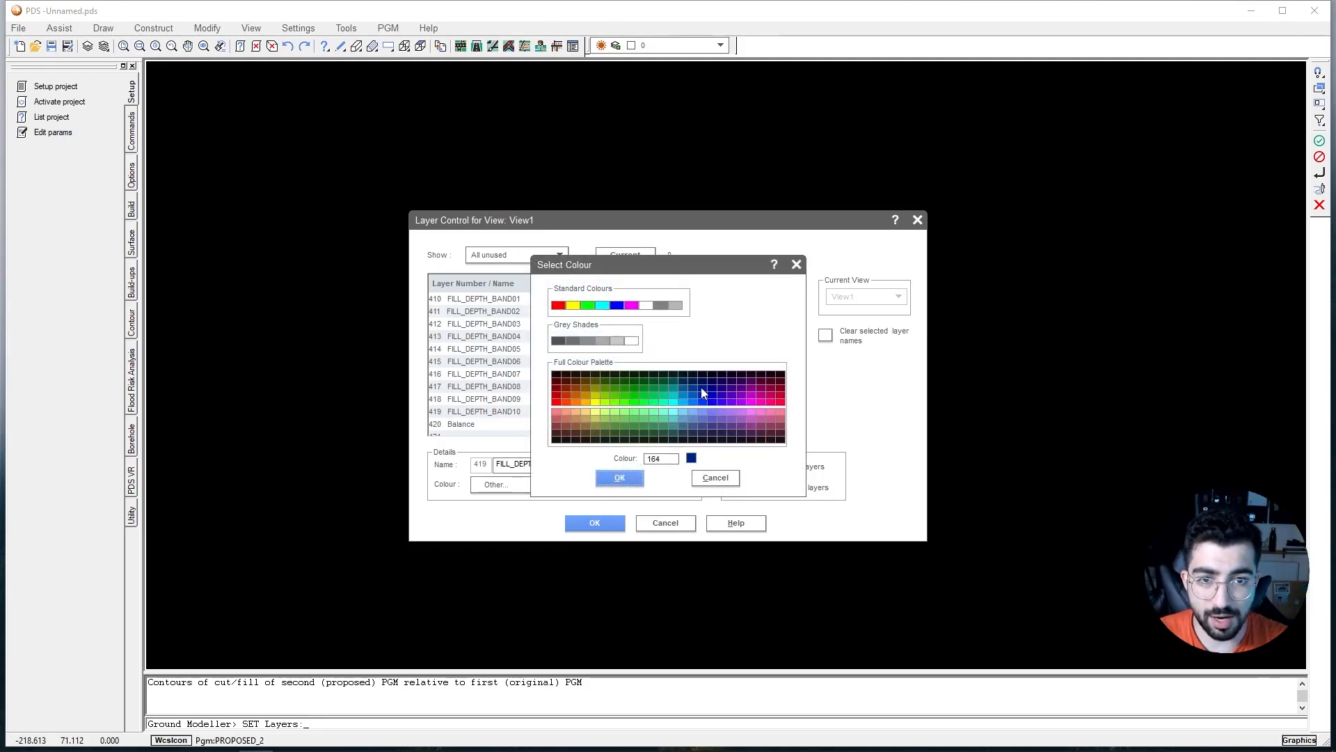
pyautogui.click(620, 478)
pyautogui.click(784, 403)
pyautogui.click(773, 399)
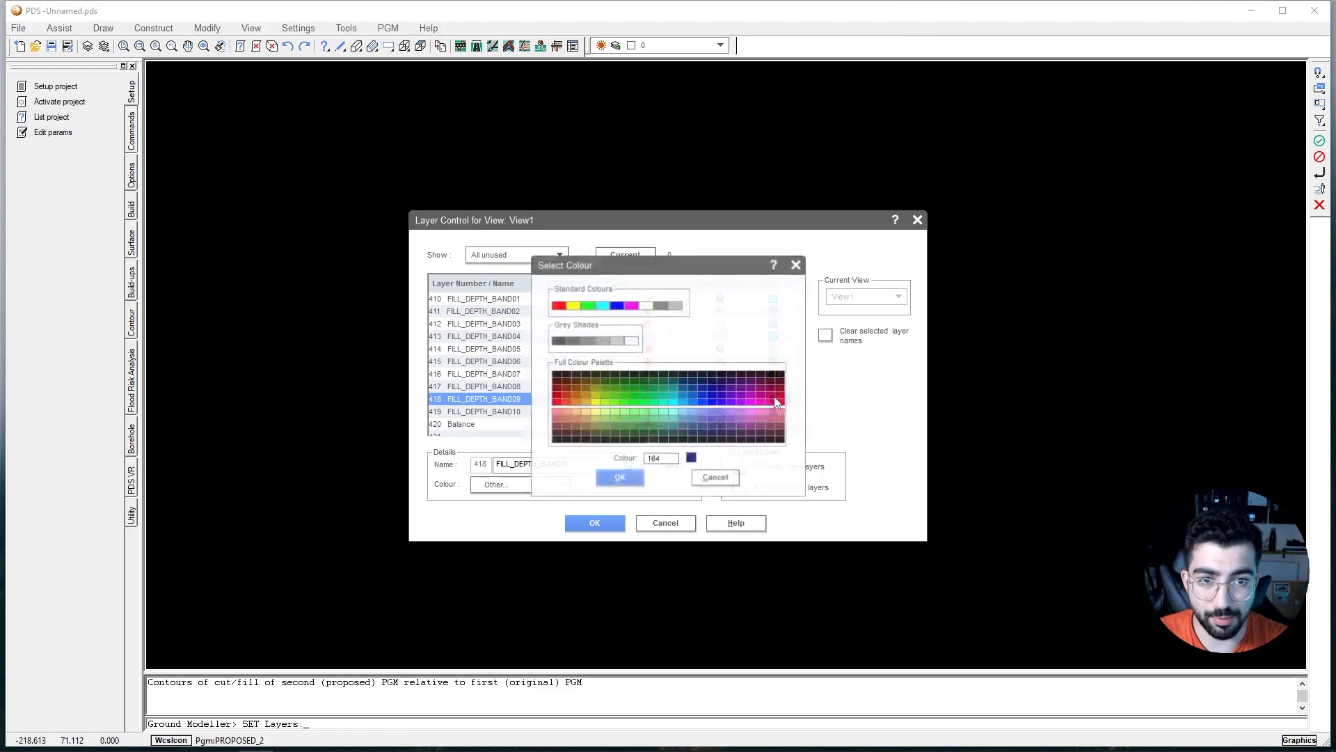
pyautogui.click(703, 395)
pyautogui.click(620, 477)
# Recolour the fill layers from 417 FILL_DEPTH_BAND08 up to 412 FILL_DEPTH_BAND03 in shades of blue.
pyautogui.click(773, 361)
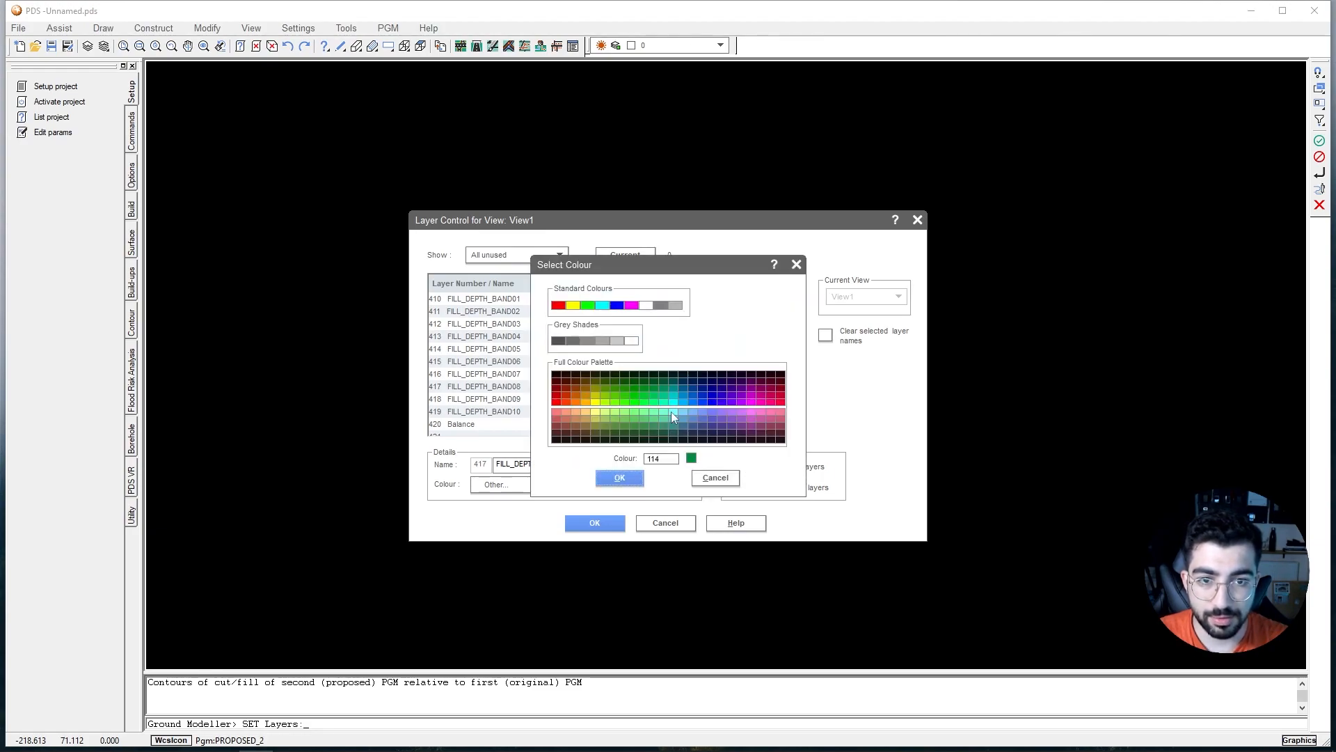
pyautogui.click(695, 400)
pyautogui.click(620, 477)
pyautogui.click(774, 349)
pyautogui.click(619, 478)
pyautogui.click(773, 336)
pyautogui.click(620, 477)
pyautogui.scroll(1, 783, 351)
pyautogui.click(773, 362)
pyautogui.click(620, 477)
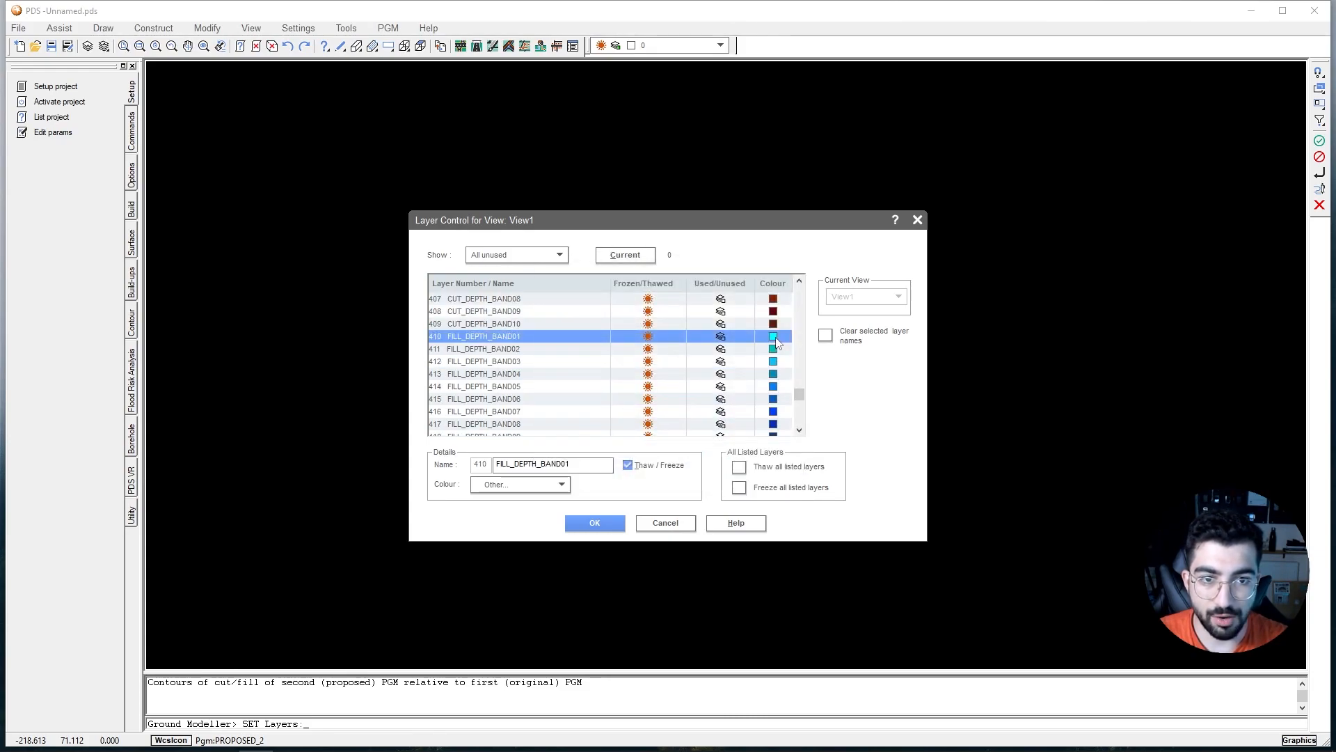
# Set layer 410 FILL_DEPTH_BAND01 to pale cyan and 411 FILL_DEPTH_BAND02 to bright cyan, and apply the layer changes.
pyautogui.click(773, 336)
pyautogui.click(636, 475)
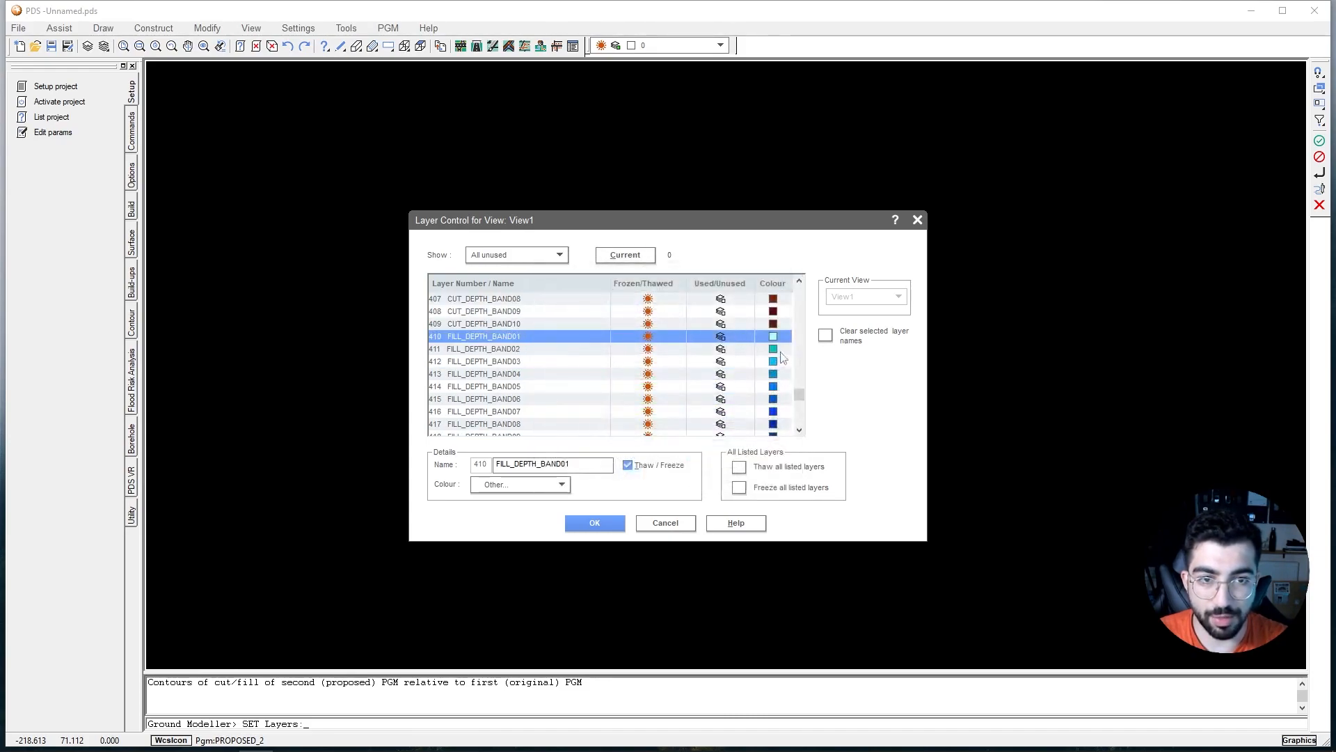
pyautogui.click(773, 350)
pyautogui.click(674, 404)
pyautogui.click(619, 477)
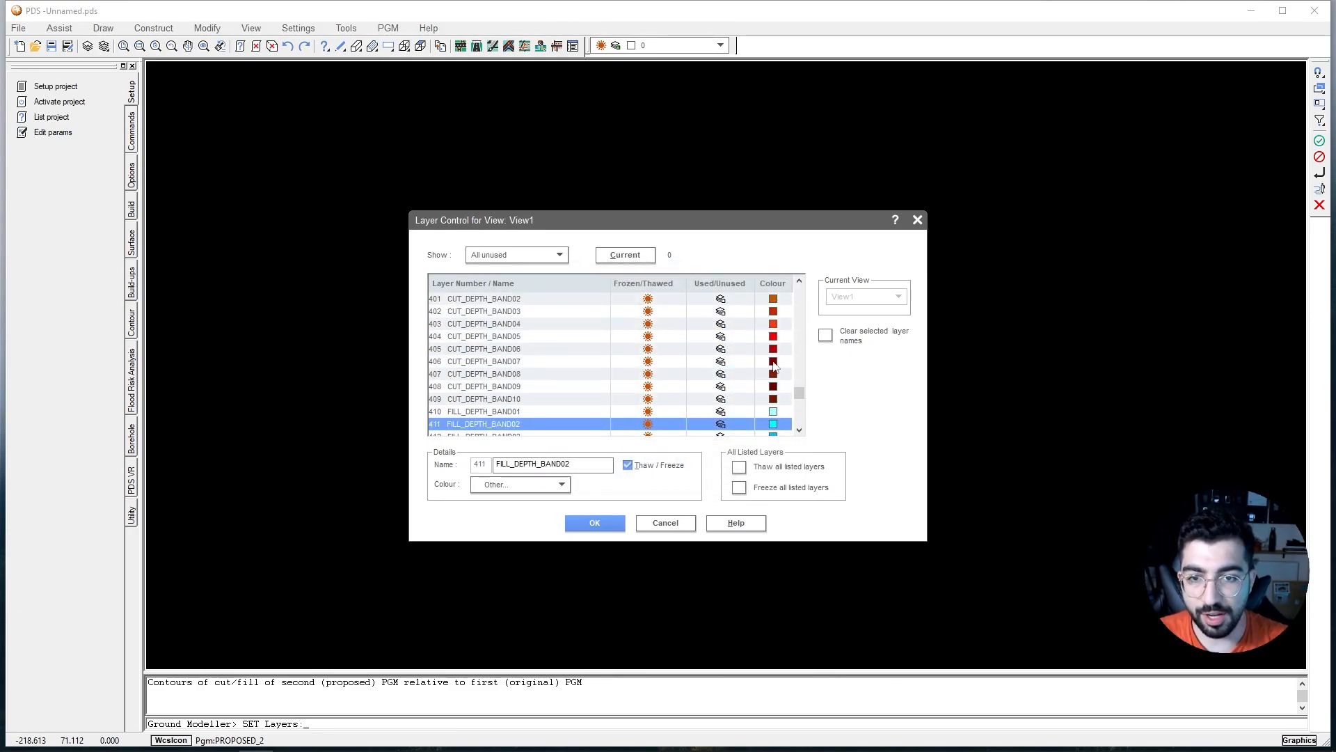
pyautogui.scroll(-2, 775, 382)
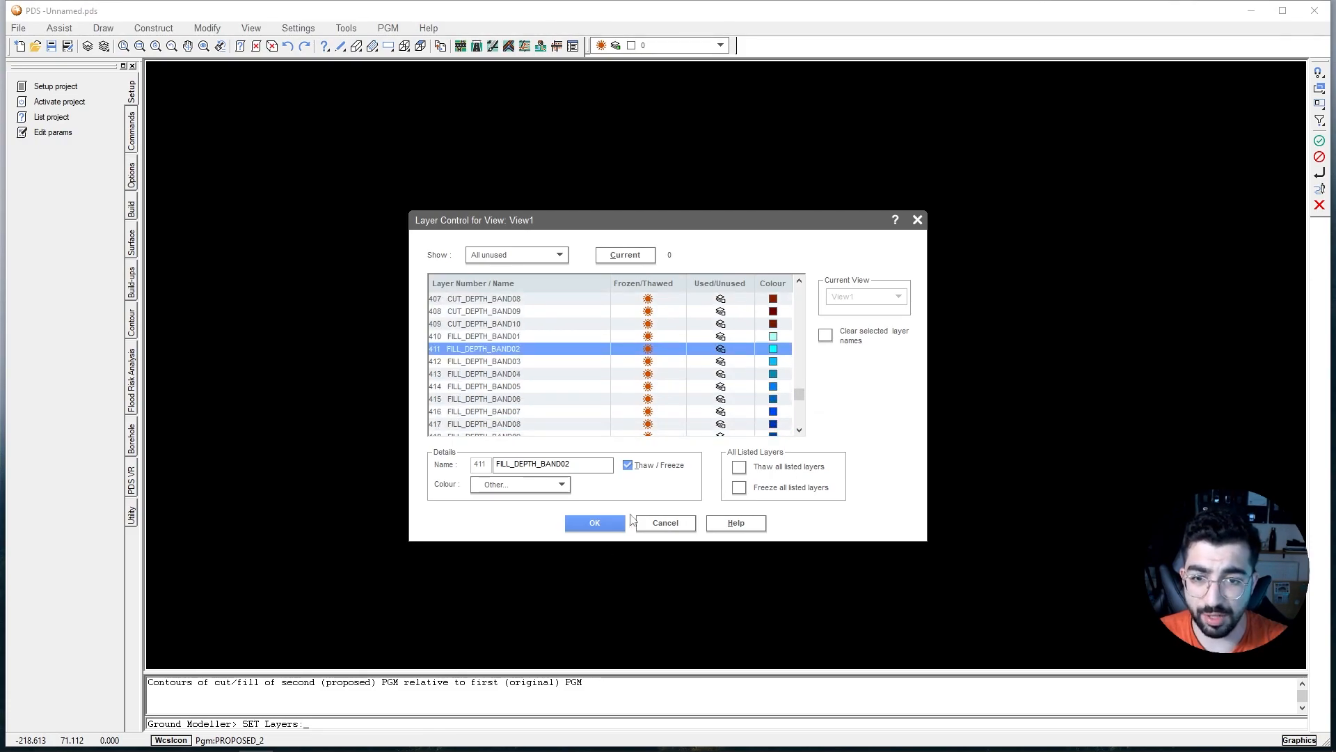
pyautogui.click(597, 523)
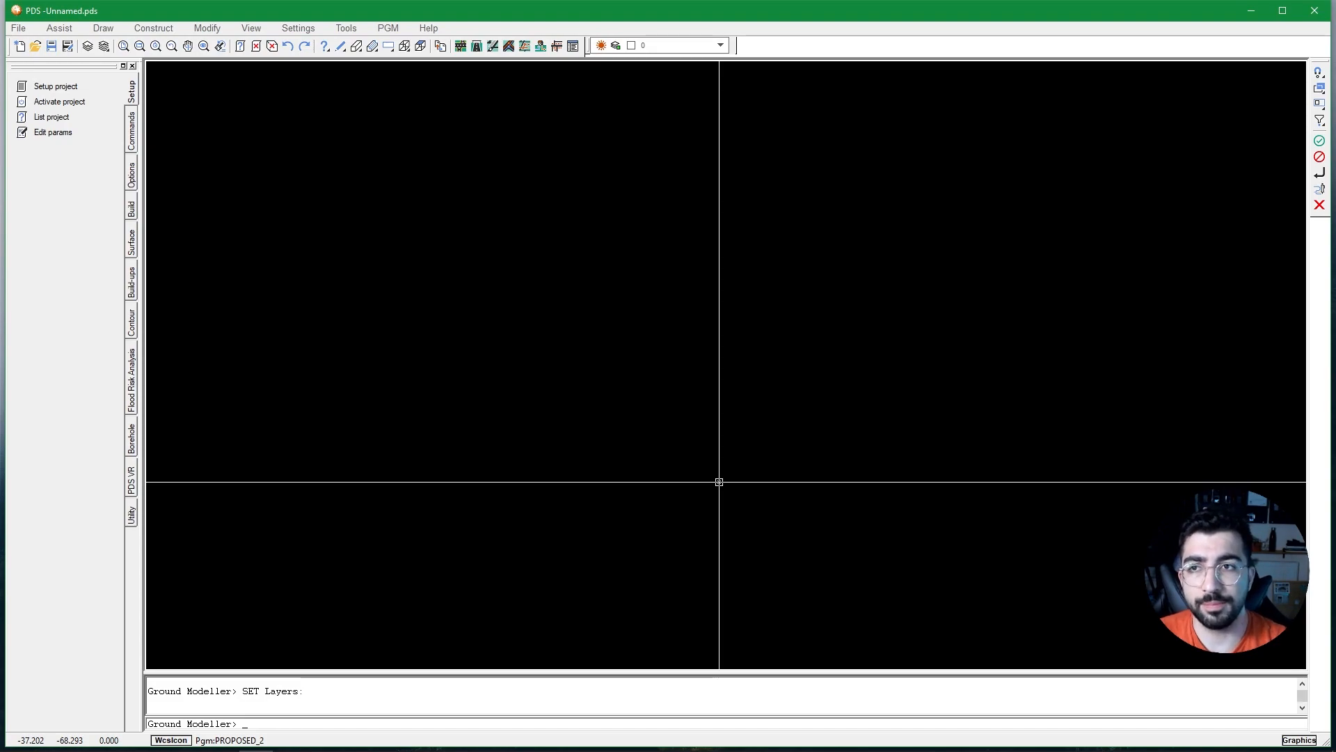
# Start saving the model under a new name, with the Exercise subfolder 4.PDS & CAD Templates as the destination.
pyautogui.click(18, 28)
pyautogui.click(36, 96)
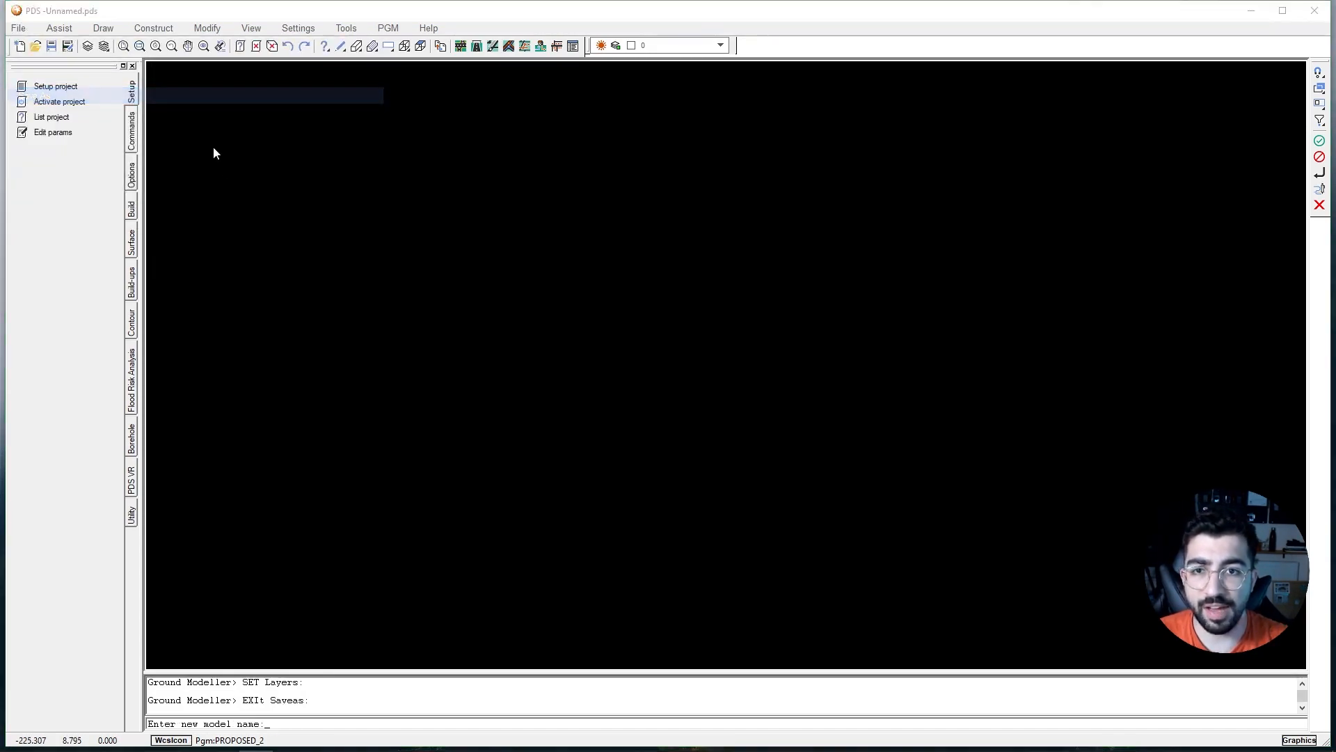
pyautogui.moveTo(203, 46); pyautogui.dragTo(479, 131)
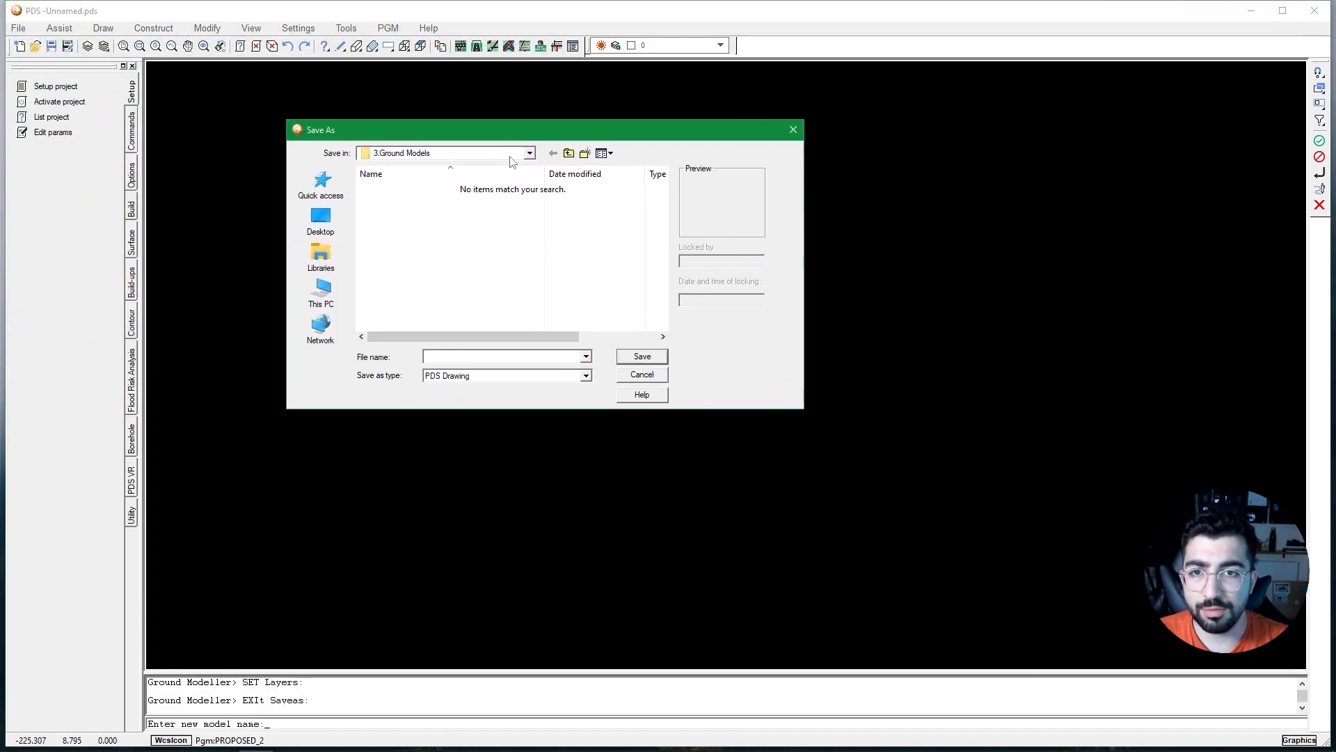
pyautogui.click(568, 154)
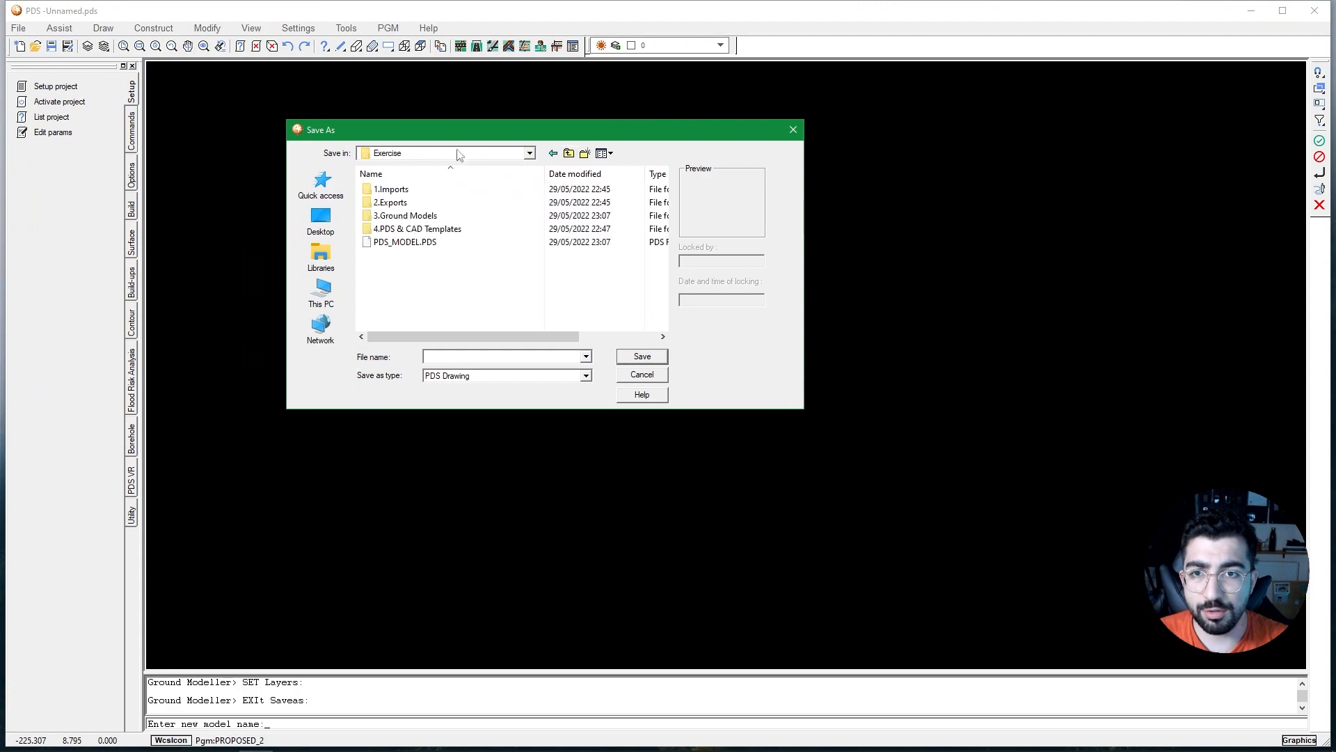
pyautogui.doubleClick(444, 229)
# Name the file CTS_Earthworks (Band Type 1_Red n Blue).
pyautogui.click(455, 357)
pyautogui.write('CTS')
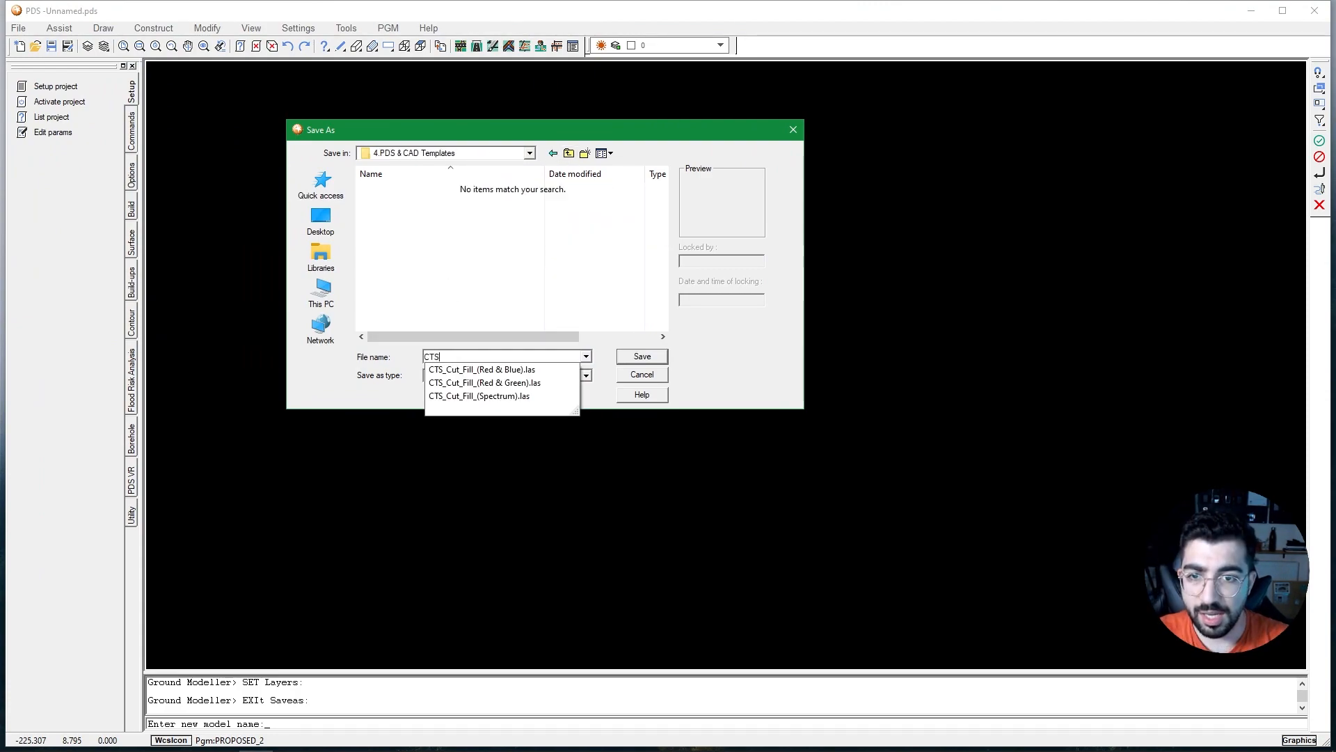
pyautogui.write('_EA')
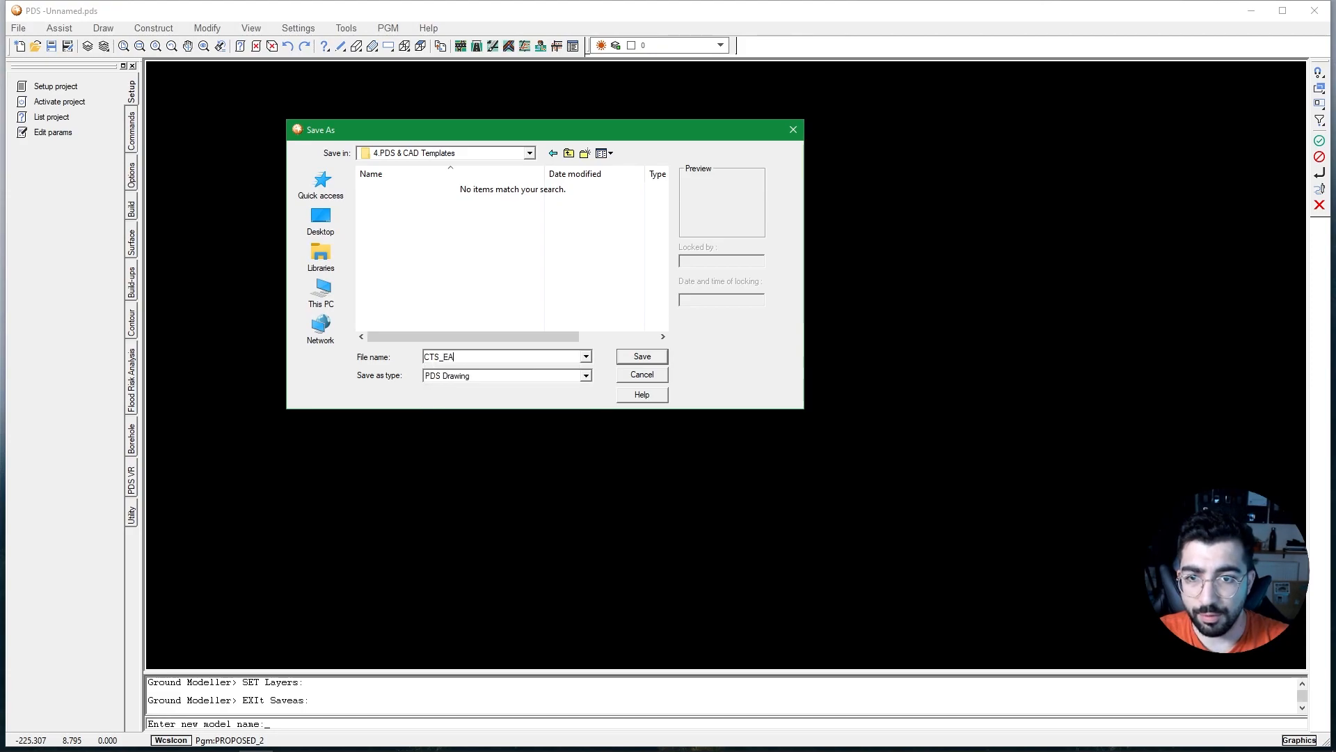
pyautogui.write('arthworks (')
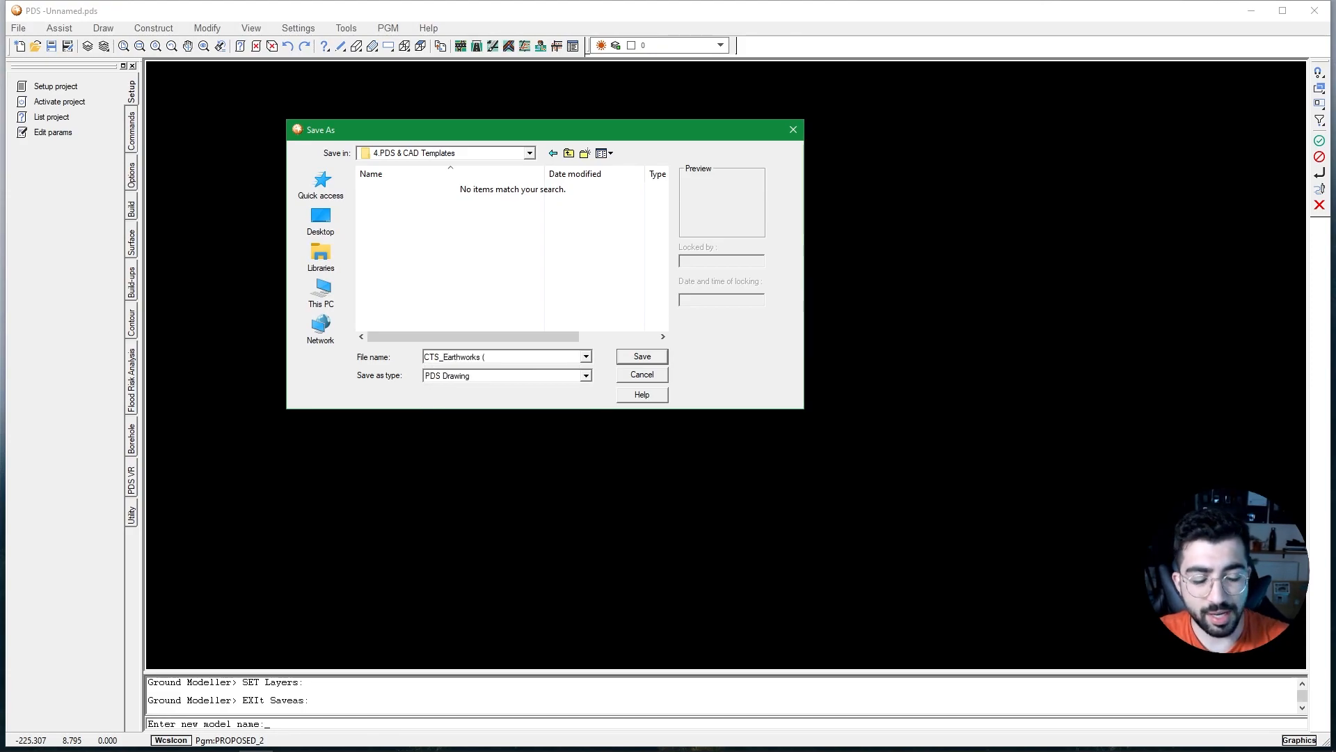
pyautogui.write('Band Type 1')
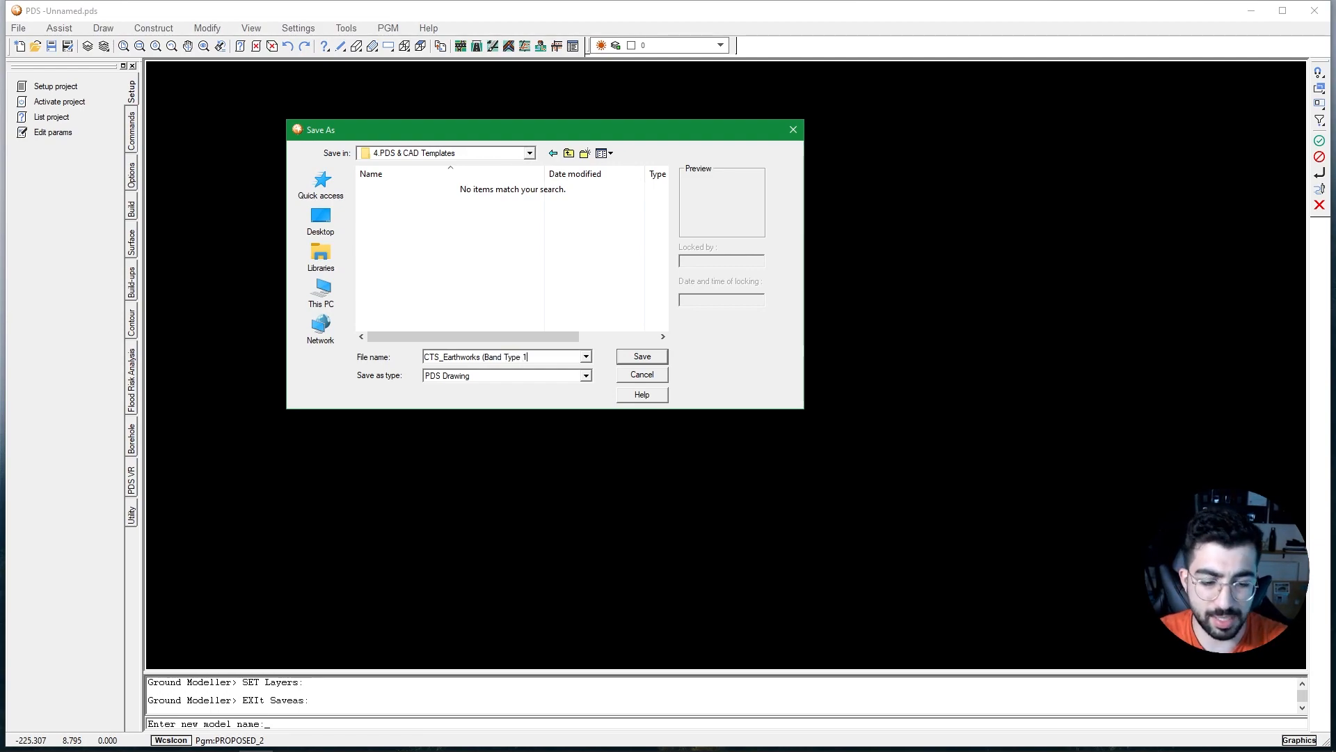
pyautogui.write('_C')
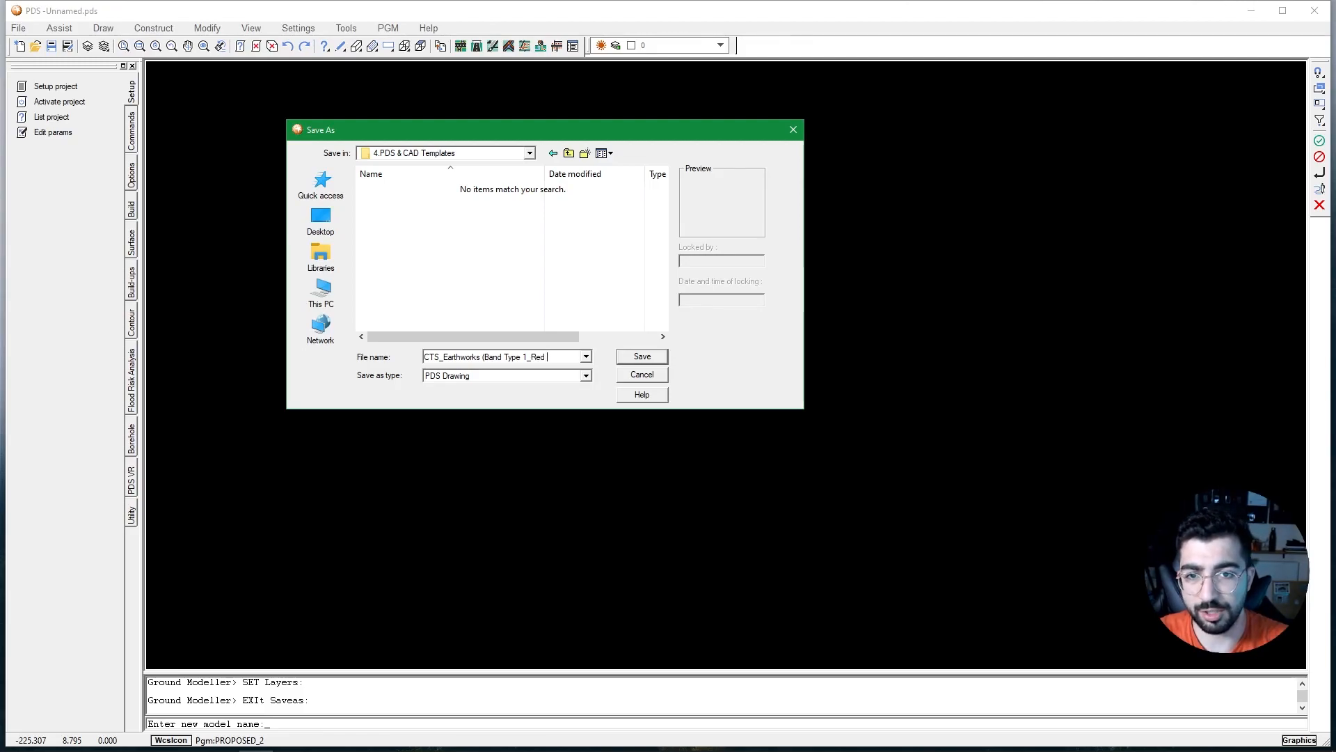
pyautogui.write('ed n Blue)')
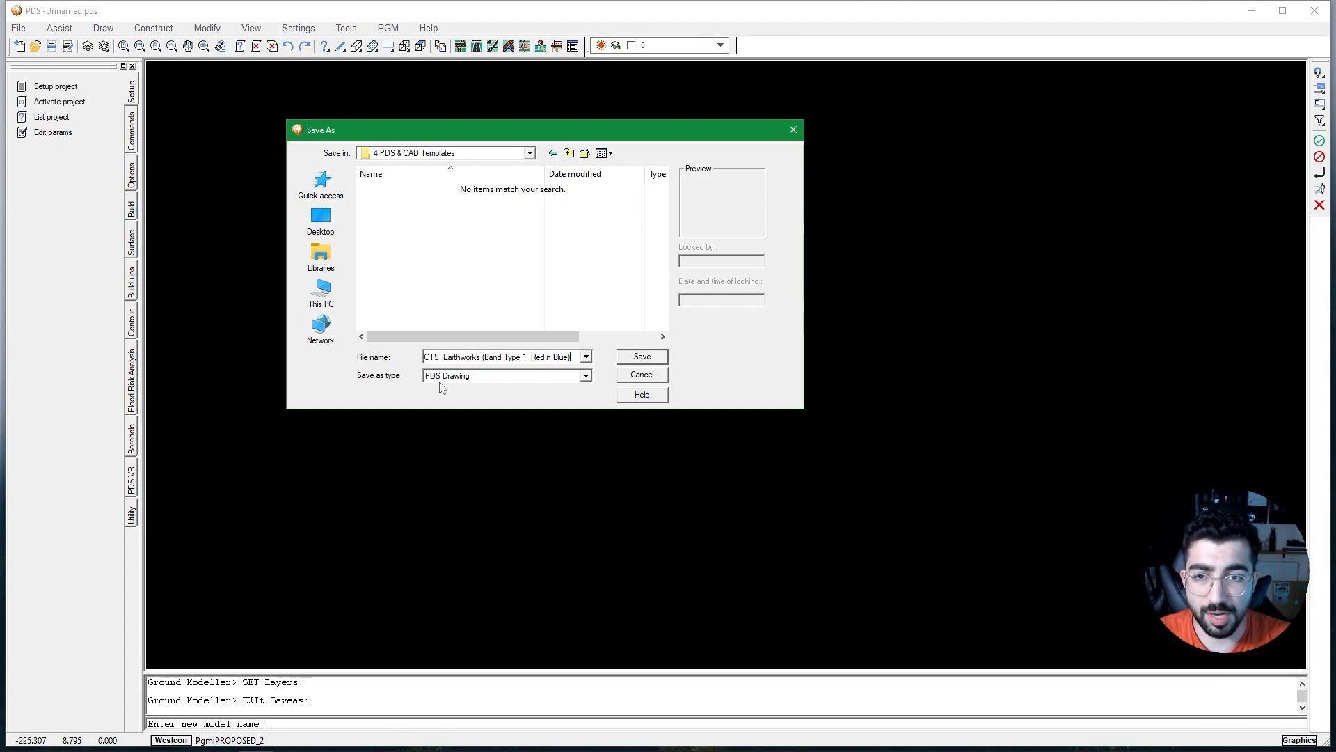
# Set the file type to PDS Model Template and save the template in the default template folder.
pyautogui.click(589, 375)
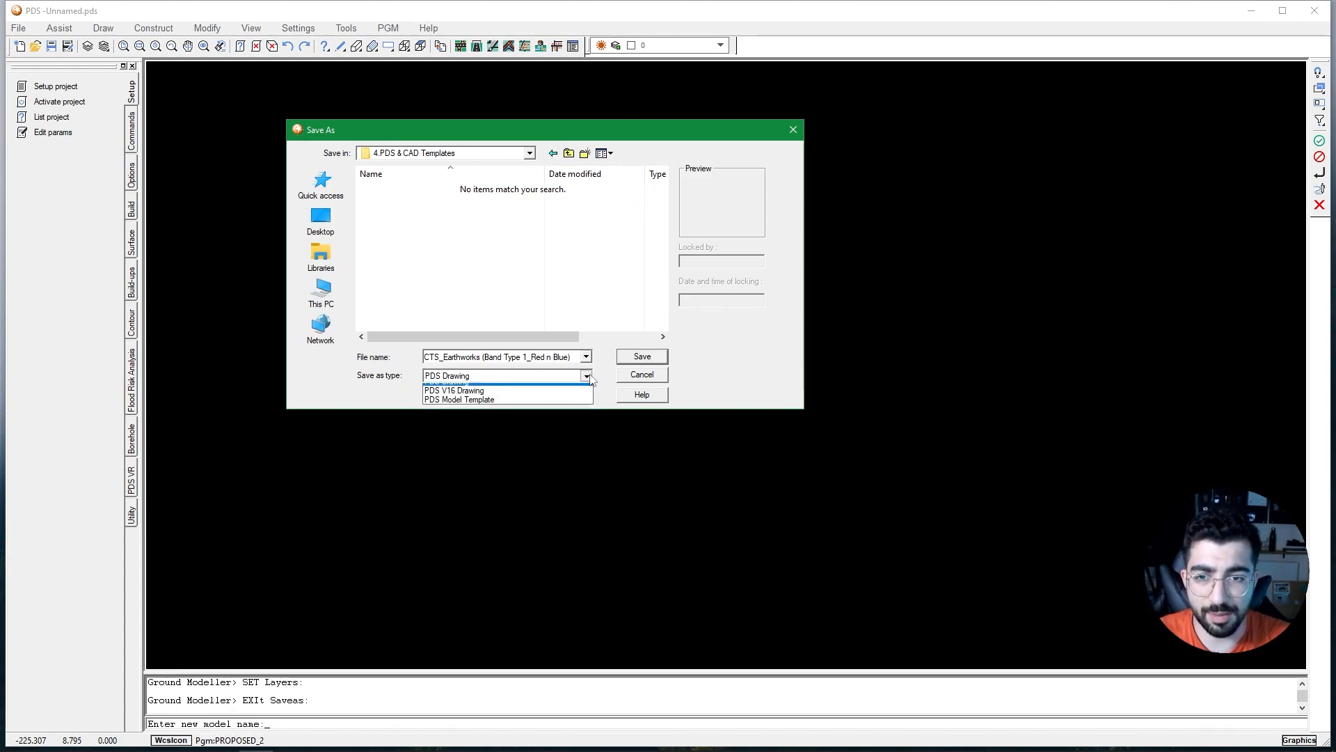
pyautogui.click(479, 408)
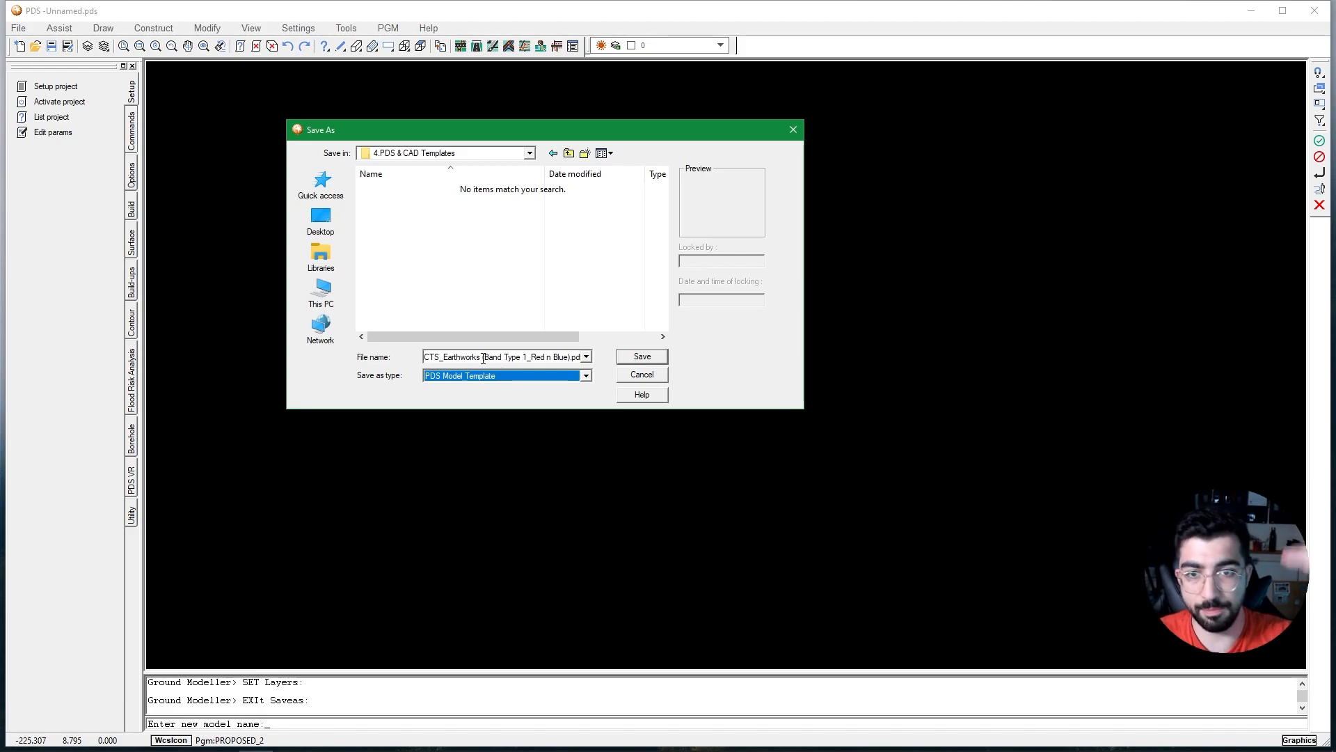
pyautogui.click(641, 356)
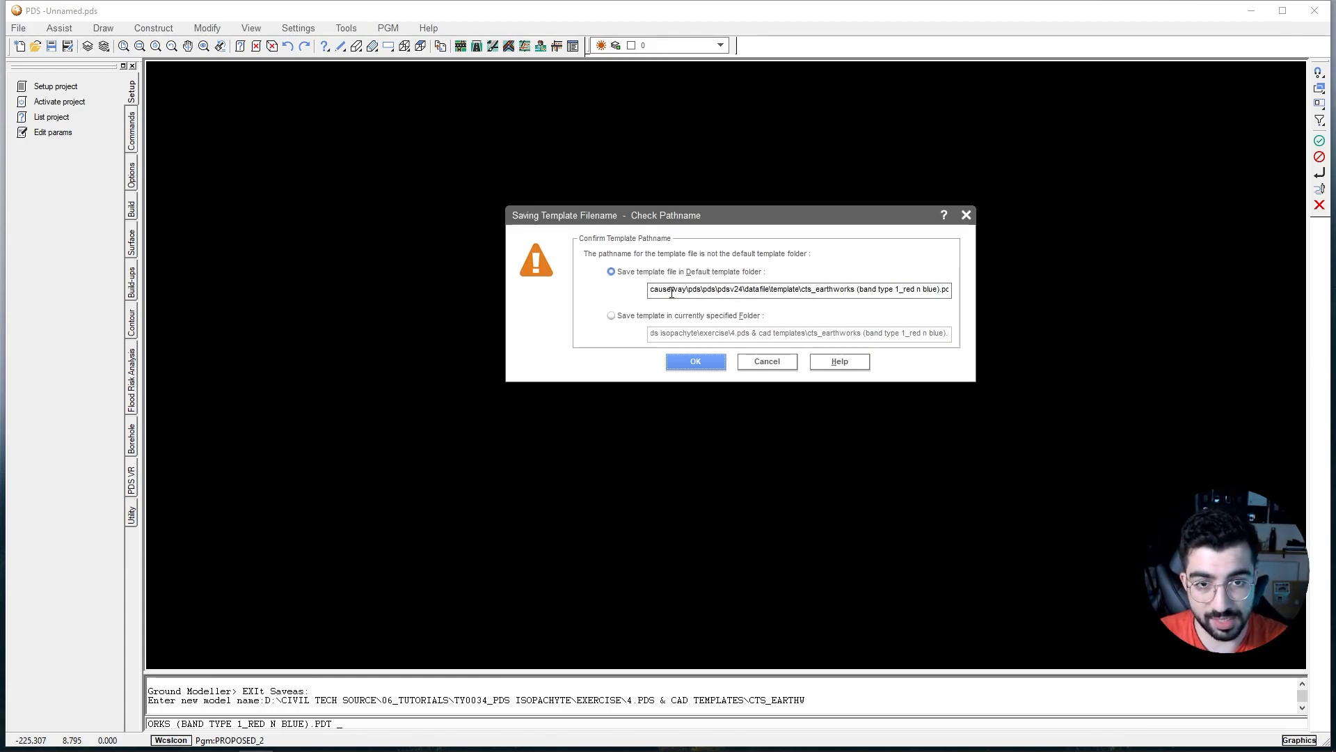
pyautogui.moveTo(692, 291); pyautogui.dragTo(586, 286)
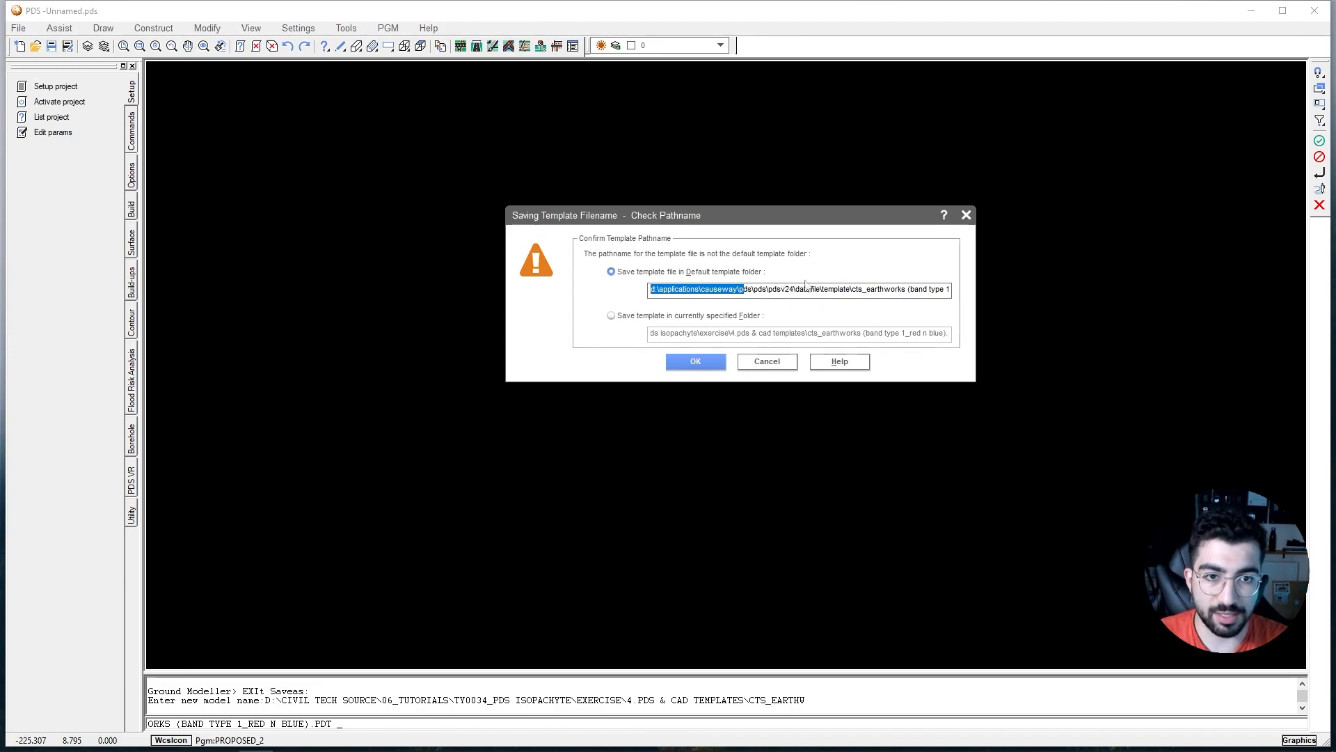
pyautogui.moveTo(861, 289); pyautogui.dragTo(971, 295)
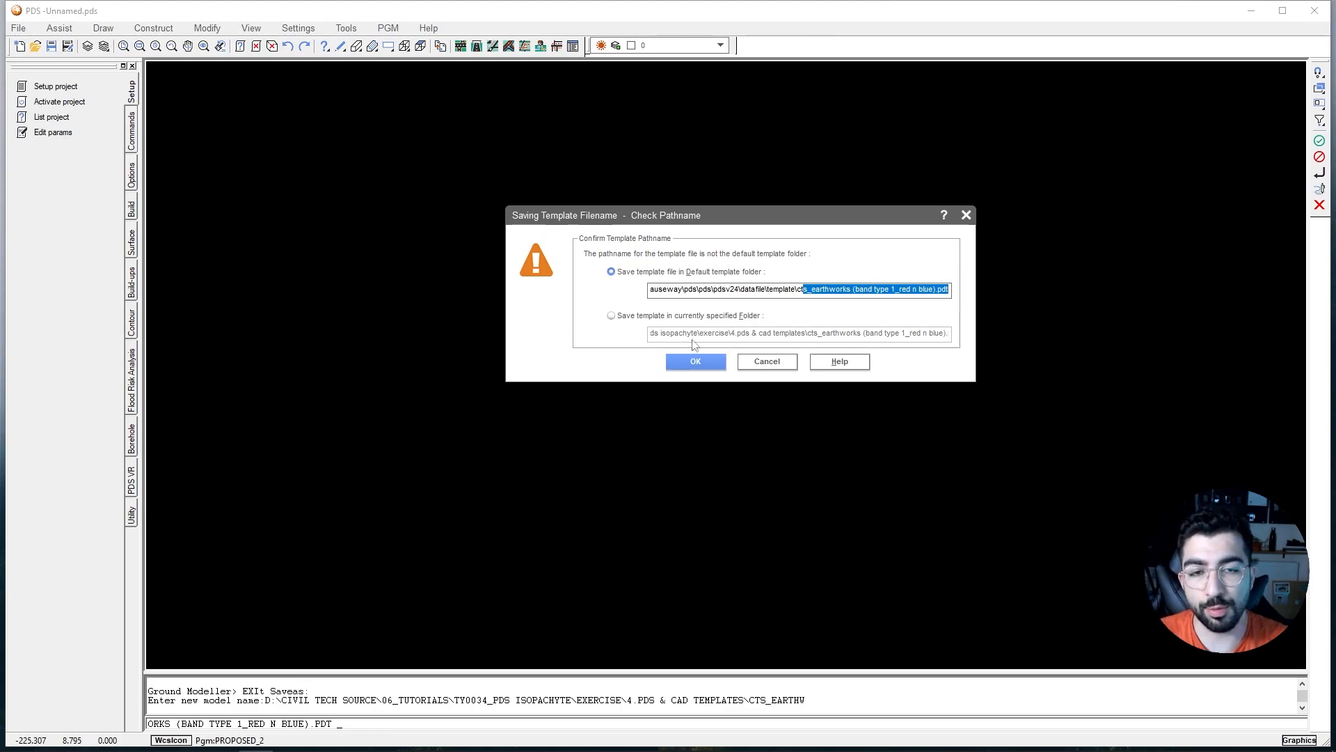
pyautogui.click(697, 362)
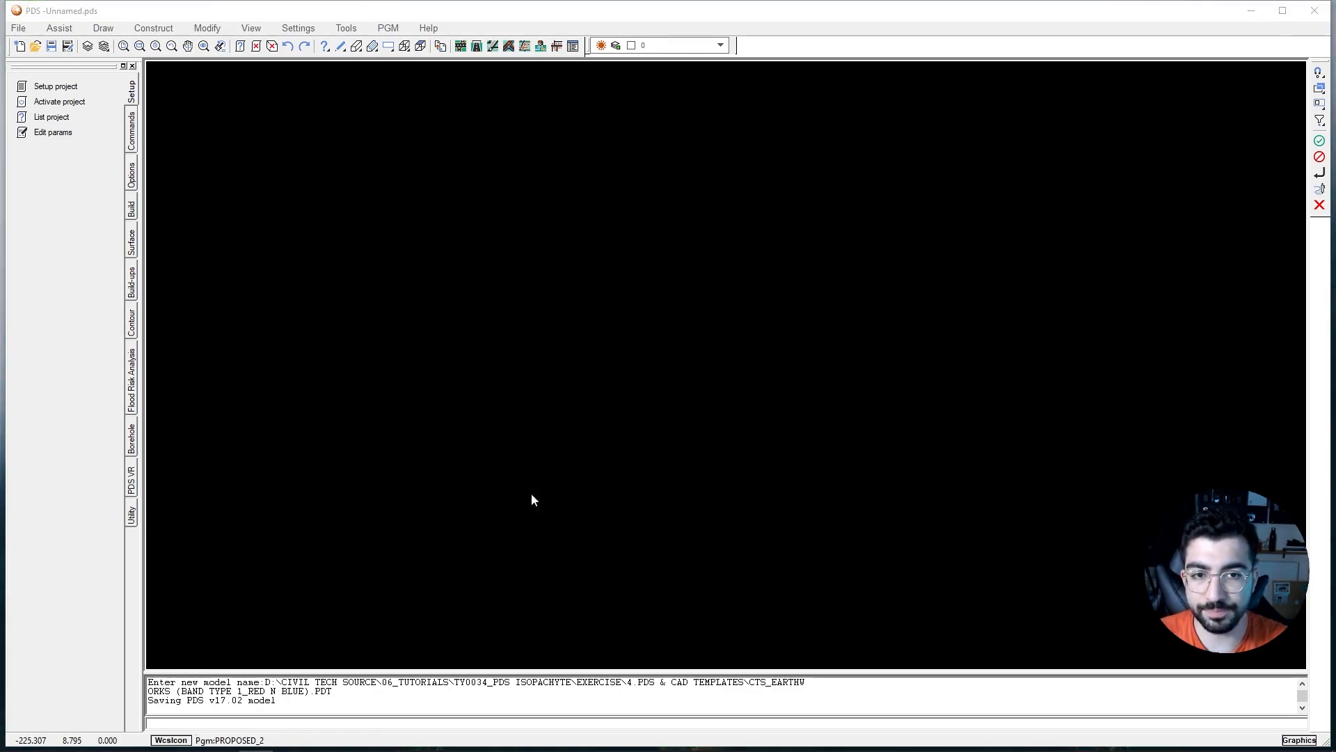
pyautogui.click(718, 336)
# Set up another save of the model as a PDS Model Template named CTS_Earthworks Template.
pyautogui.click(17, 27)
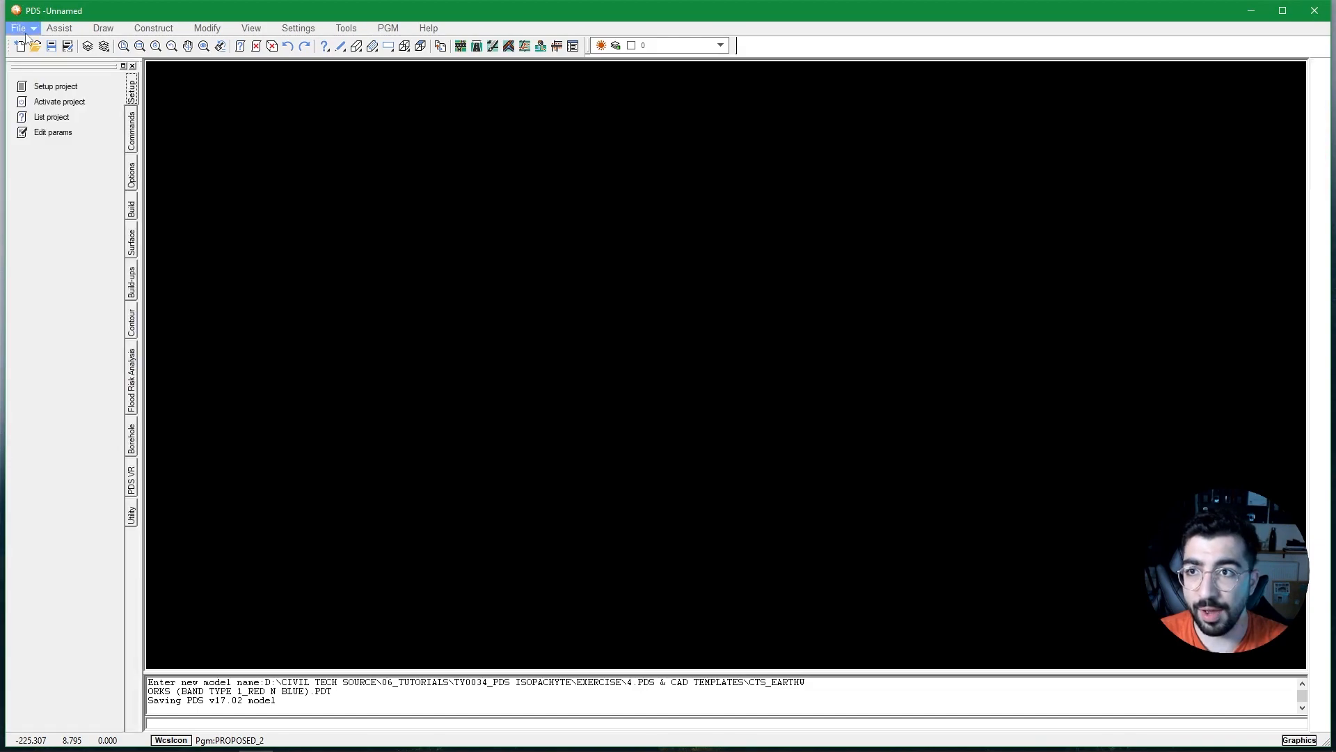
pyautogui.click(257, 95)
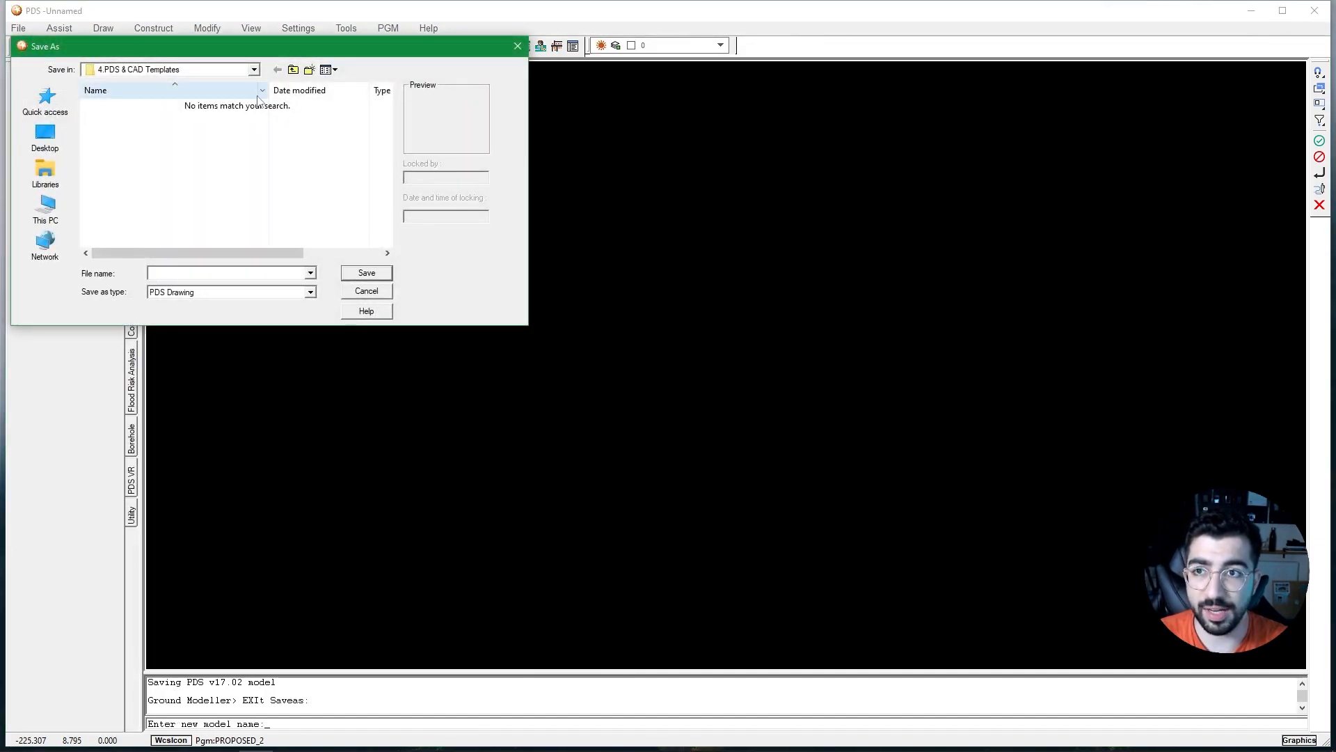
pyautogui.click(230, 292)
pyautogui.click(202, 326)
pyautogui.click(201, 273)
pyautogui.write('CTS')
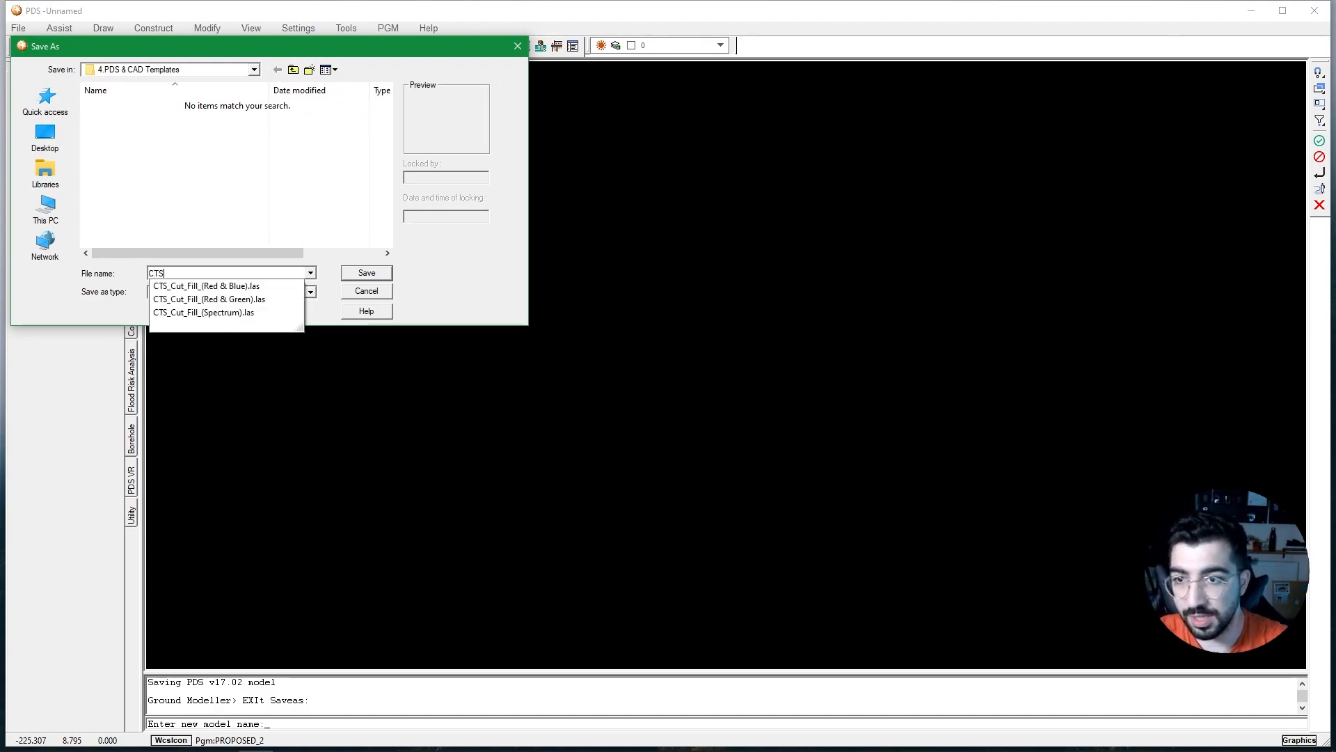
pyautogui.write('_Earthwoprks Template')
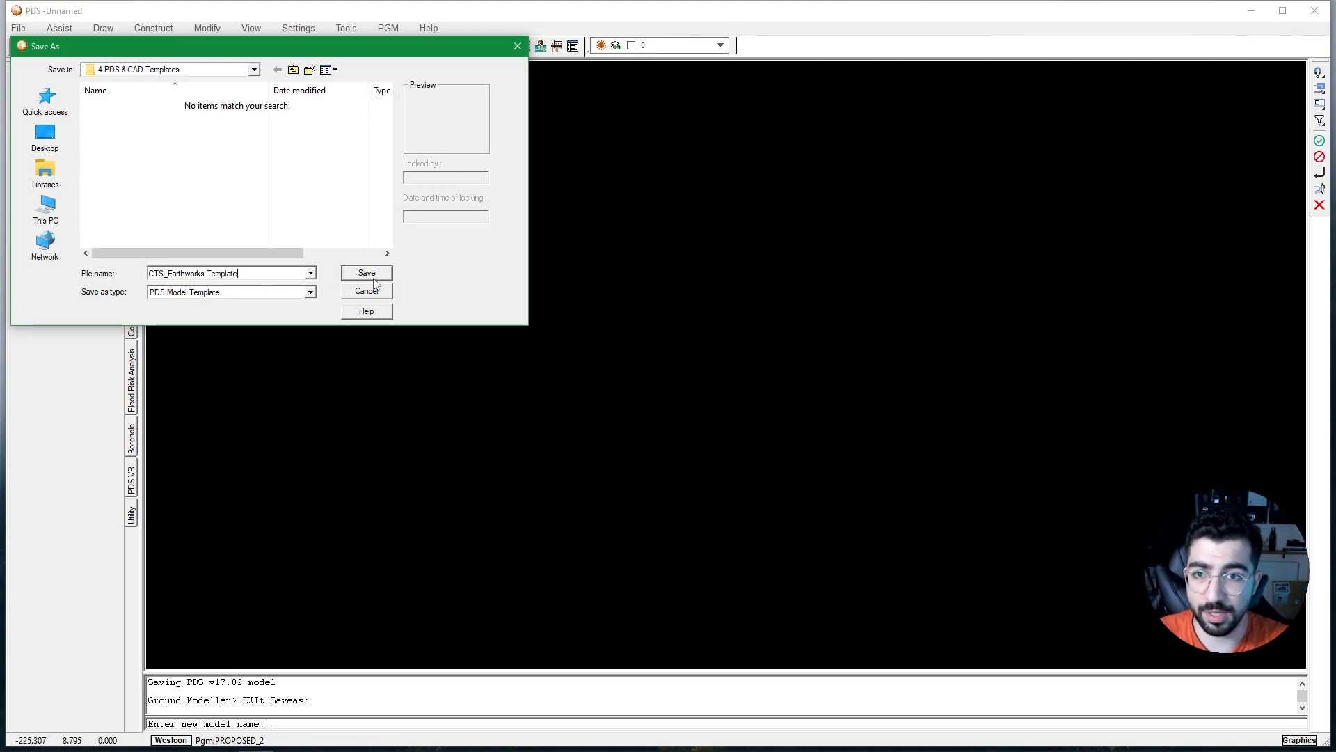
# Save this template in the currently specified folder, 4.PDS & CAD Templates, instead of the default template folder.
pyautogui.click(373, 278)
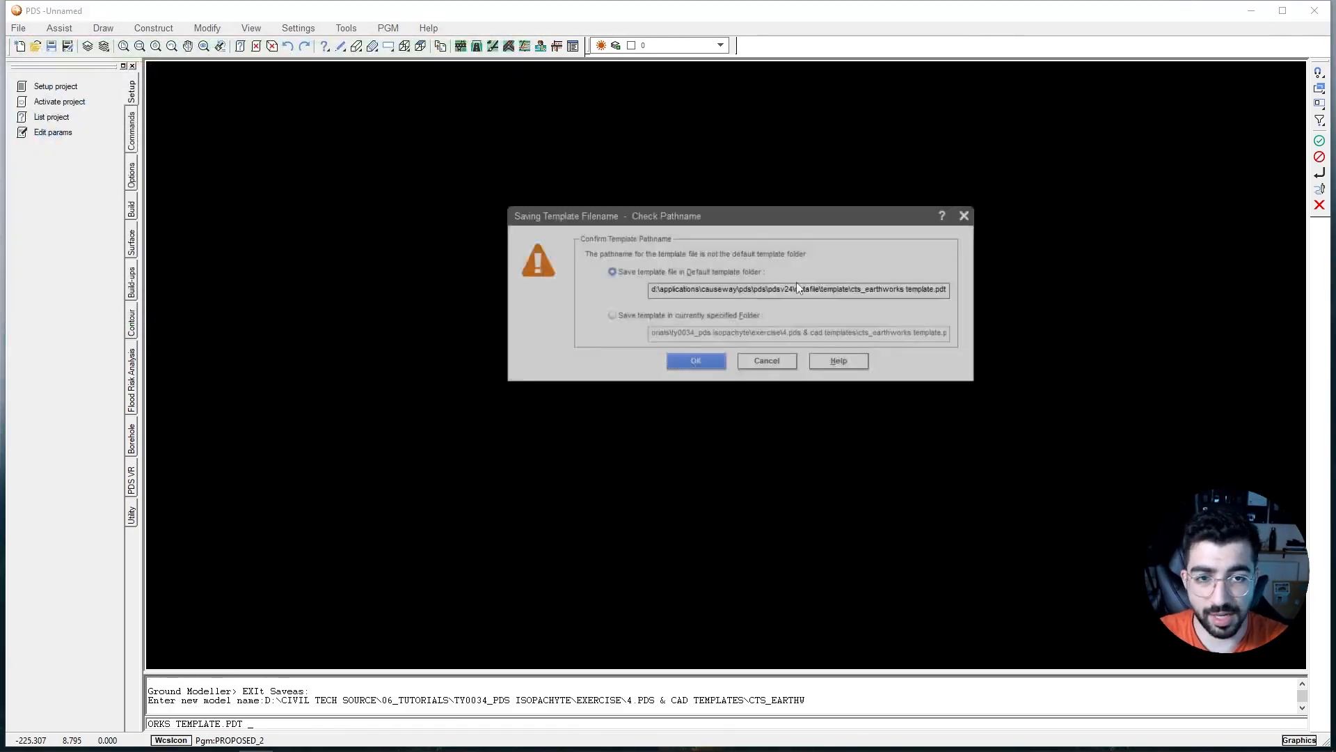
pyautogui.click(611, 316)
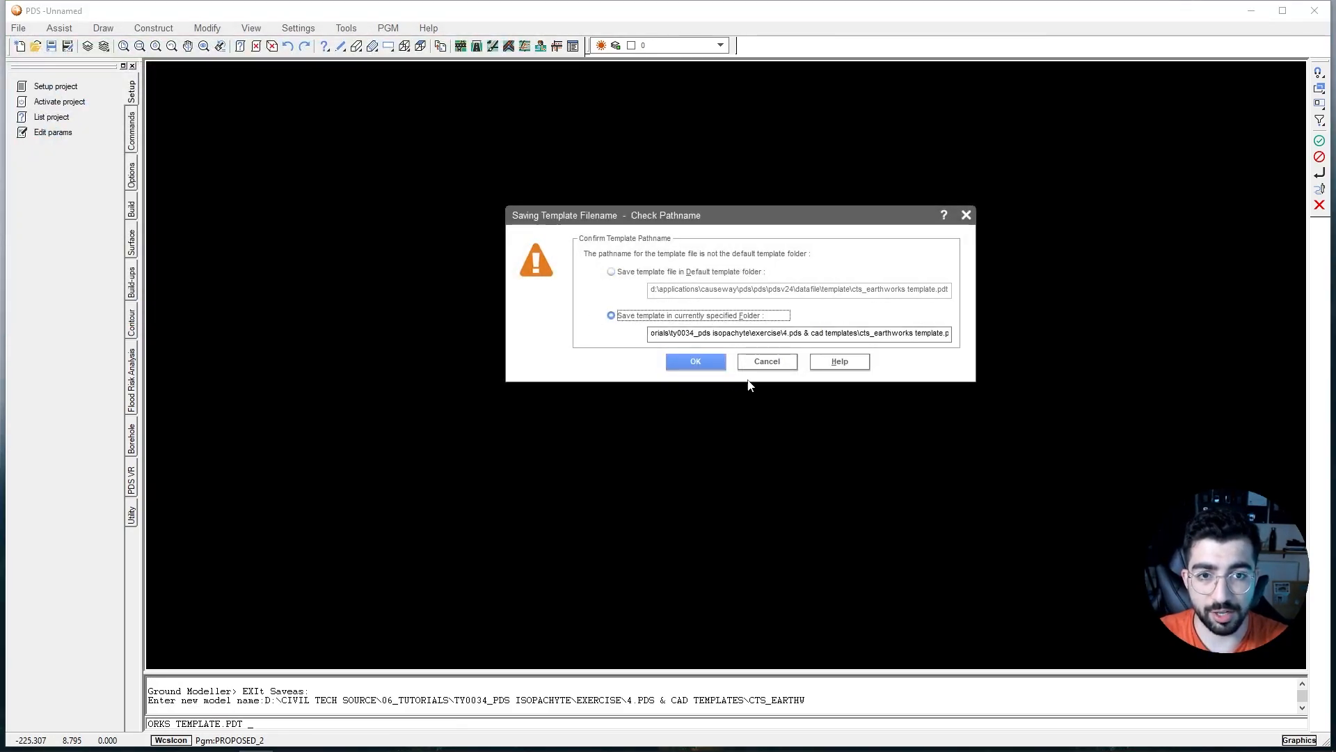
pyautogui.click(704, 359)
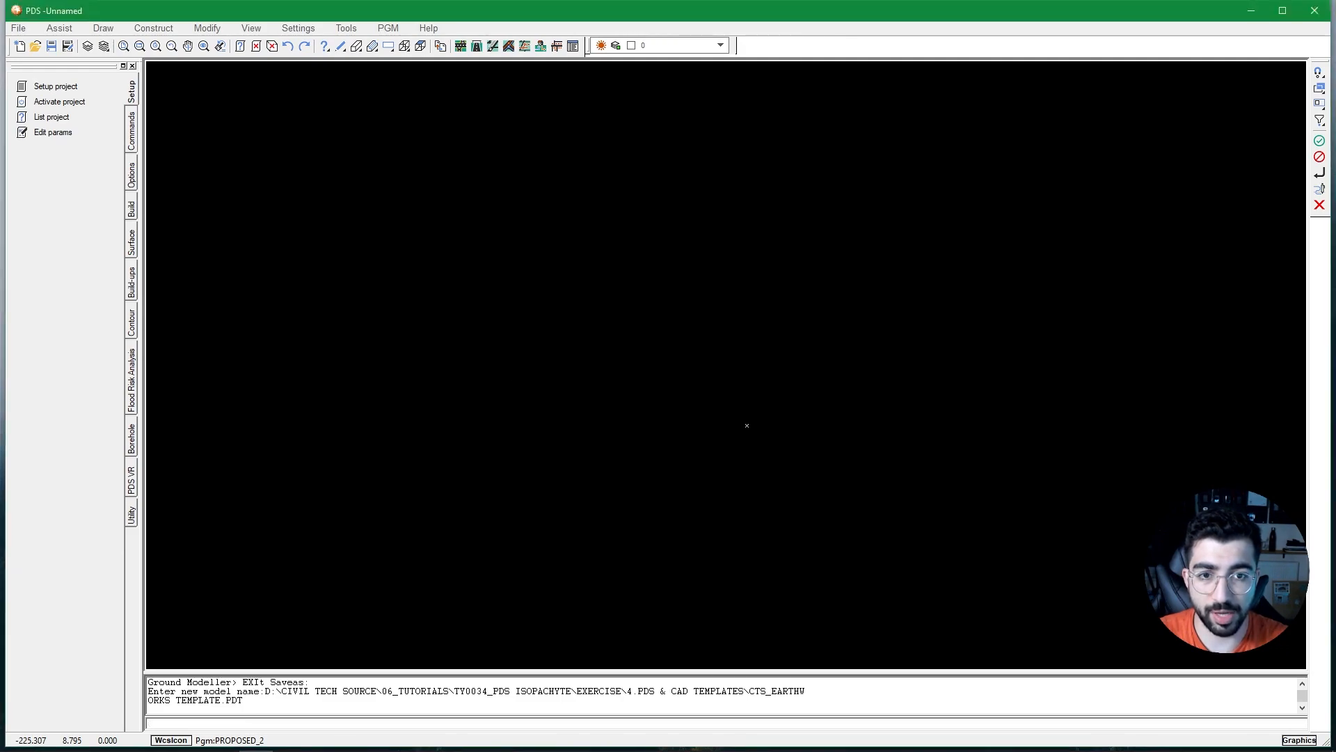
pyautogui.click(723, 337)
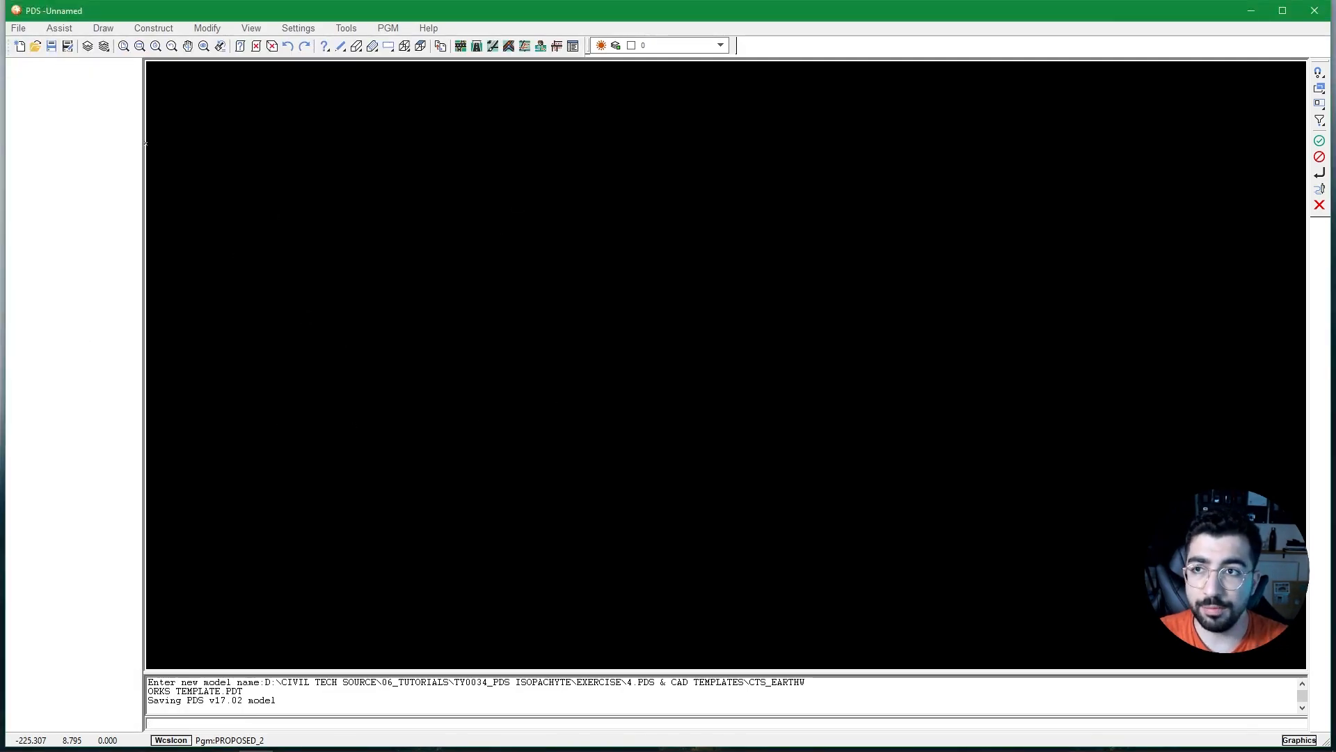
# Create a new model from the template CTS_EARTHWORKS (BAND TYPE 1_RED N BLUE).PDT.
pyautogui.click(20, 46)
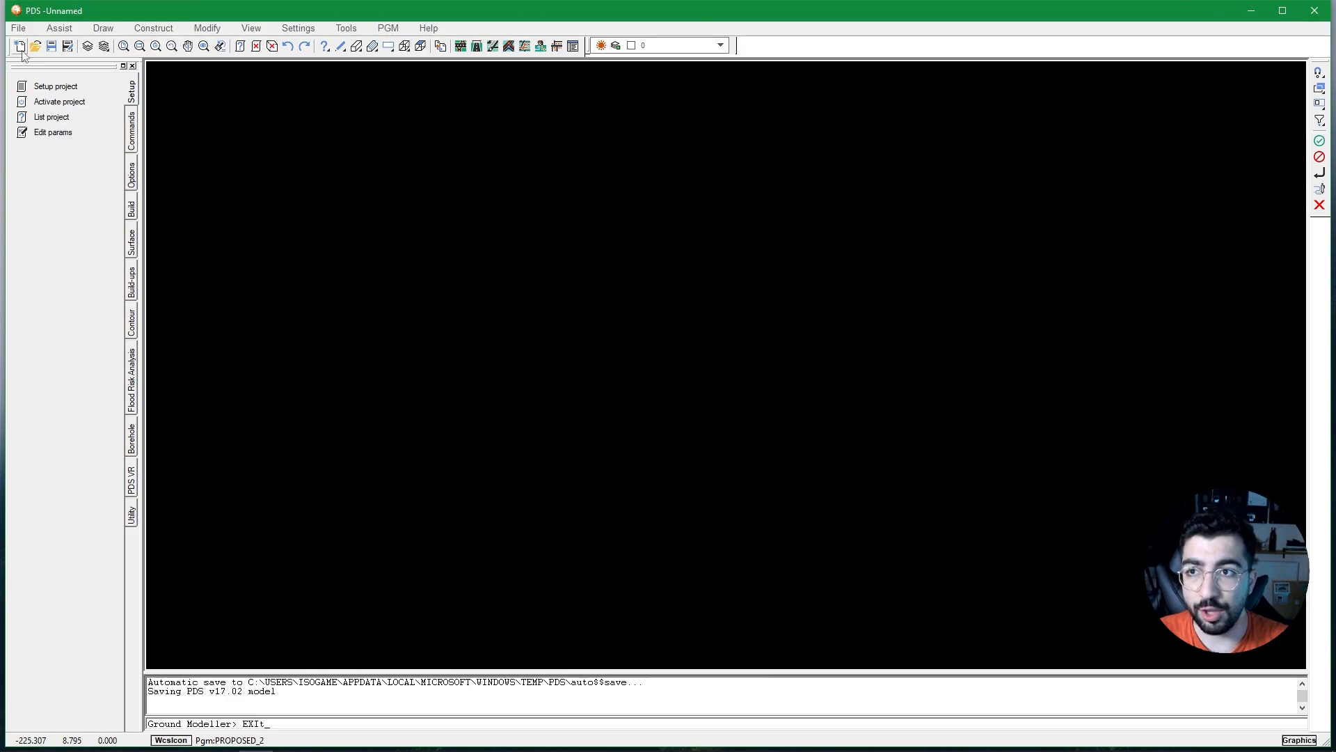
pyautogui.moveTo(280, 49); pyautogui.dragTo(555, 136)
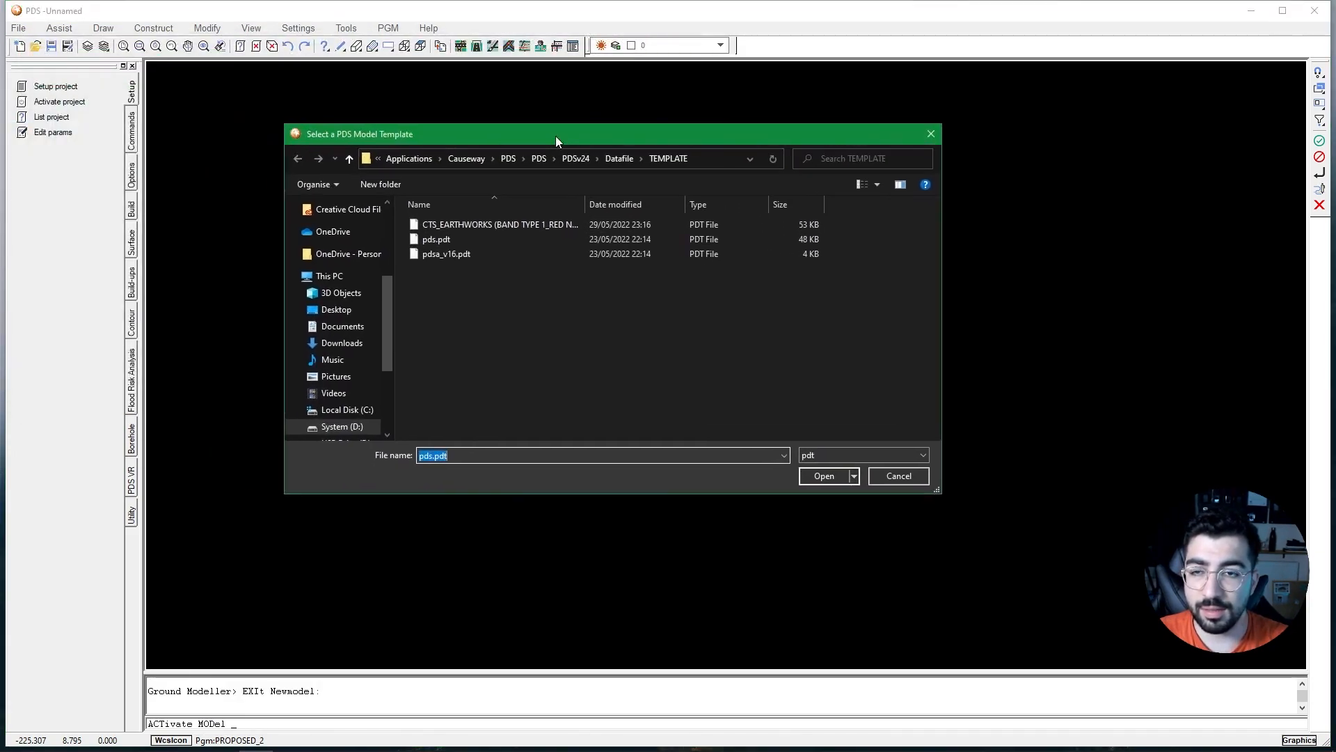
pyautogui.moveTo(590, 206); pyautogui.dragTo(654, 206)
pyautogui.click(490, 224)
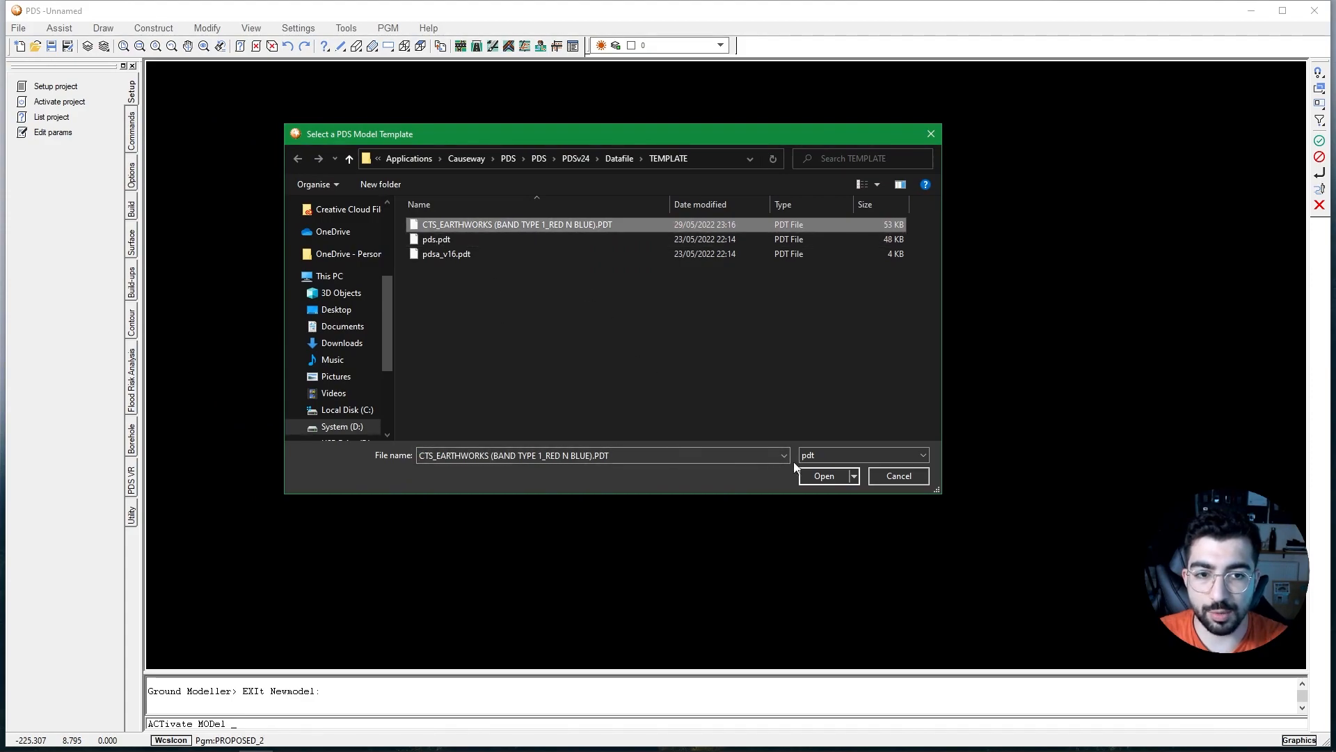
pyautogui.click(818, 477)
pyautogui.click(640, 315)
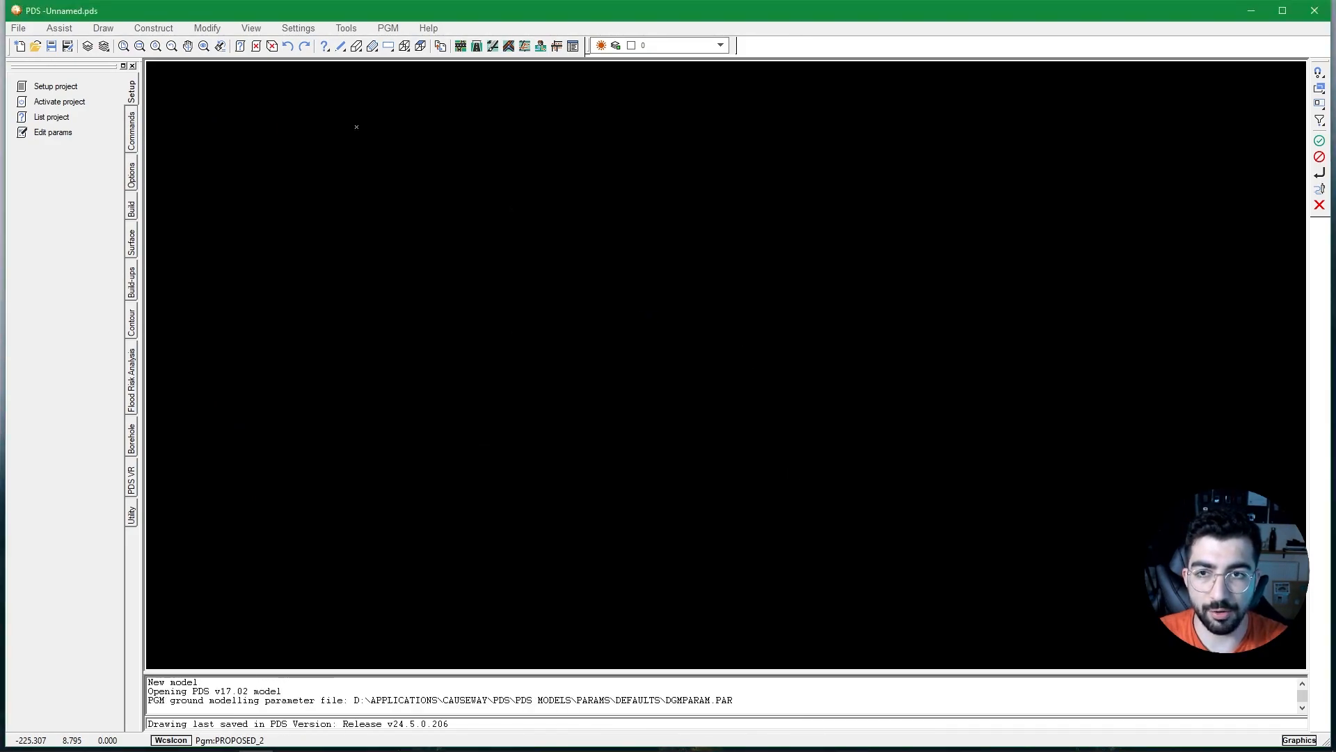
# Check the names and colours of the cut and fill depth band layers in the new model's layer control.
pyautogui.click(88, 46)
pyautogui.moveTo(798, 292); pyautogui.dragTo(815, 399)
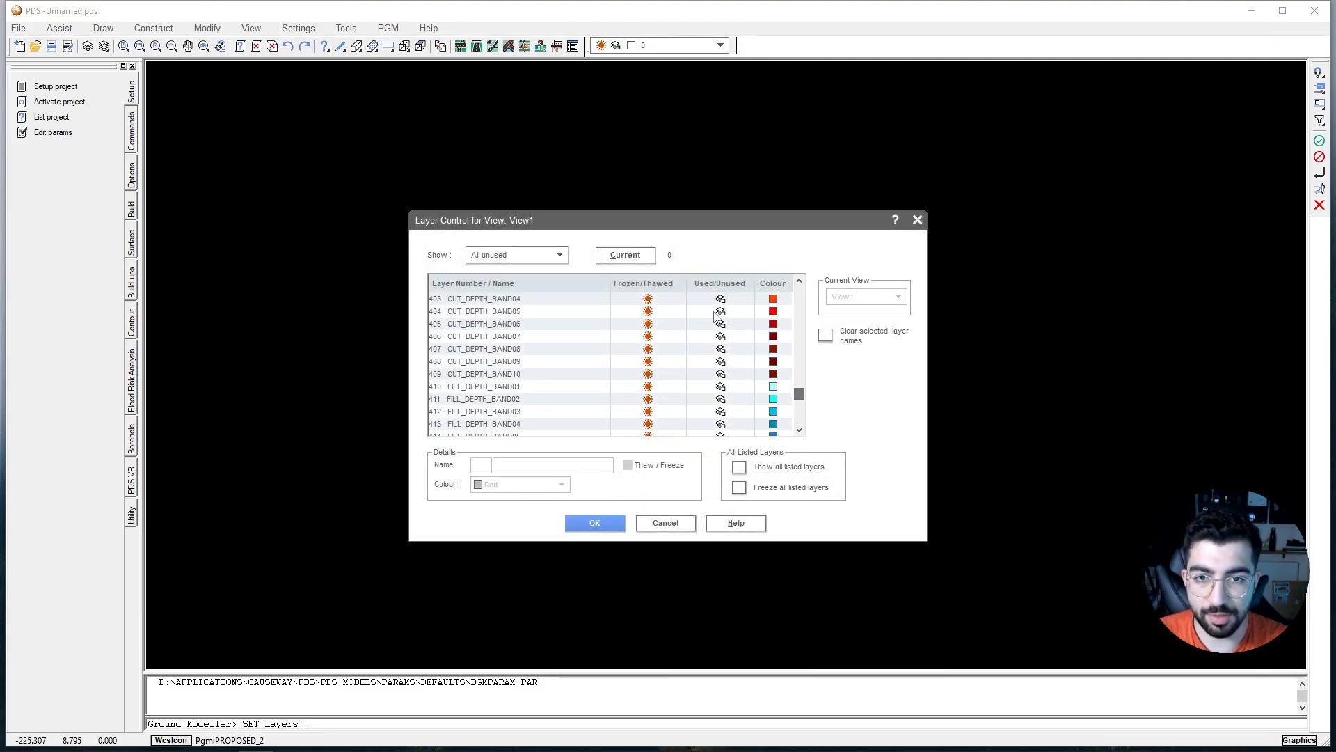
pyautogui.scroll(-3, 584, 369)
pyautogui.scroll(4, 588, 392)
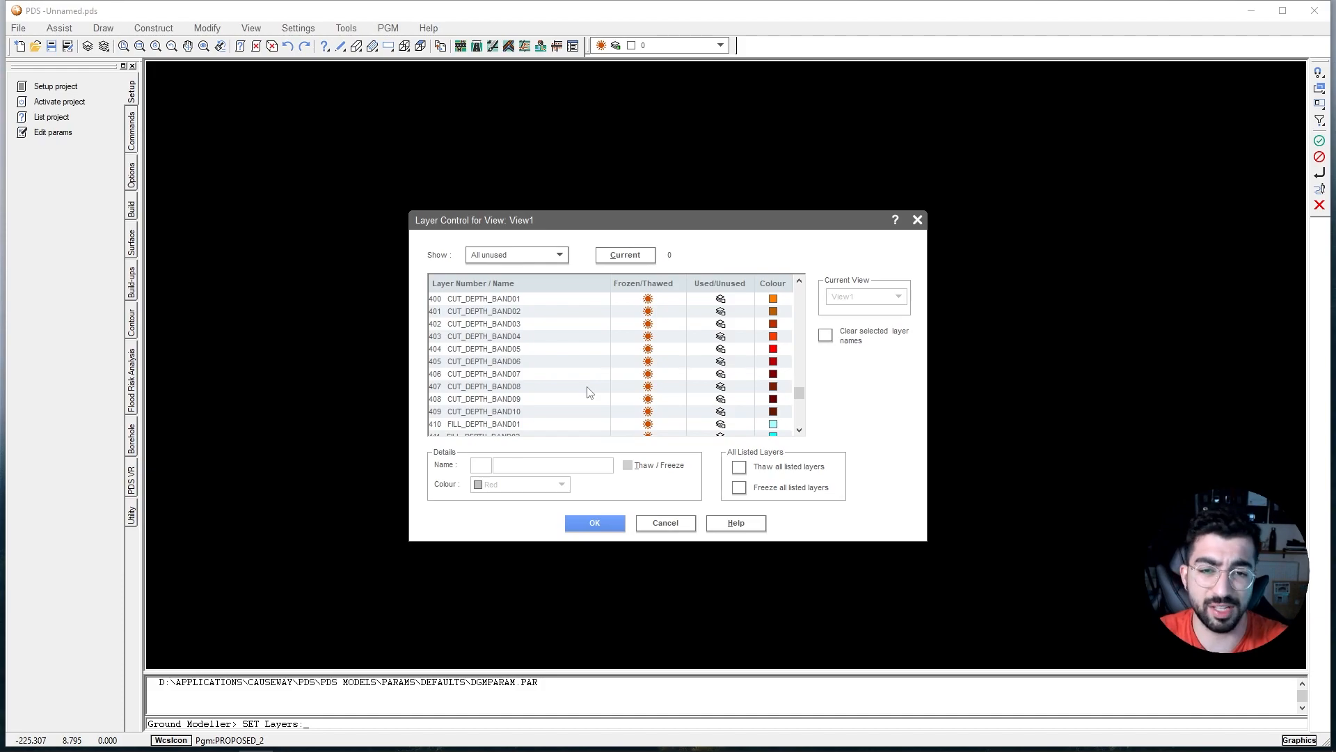
pyautogui.click(594, 526)
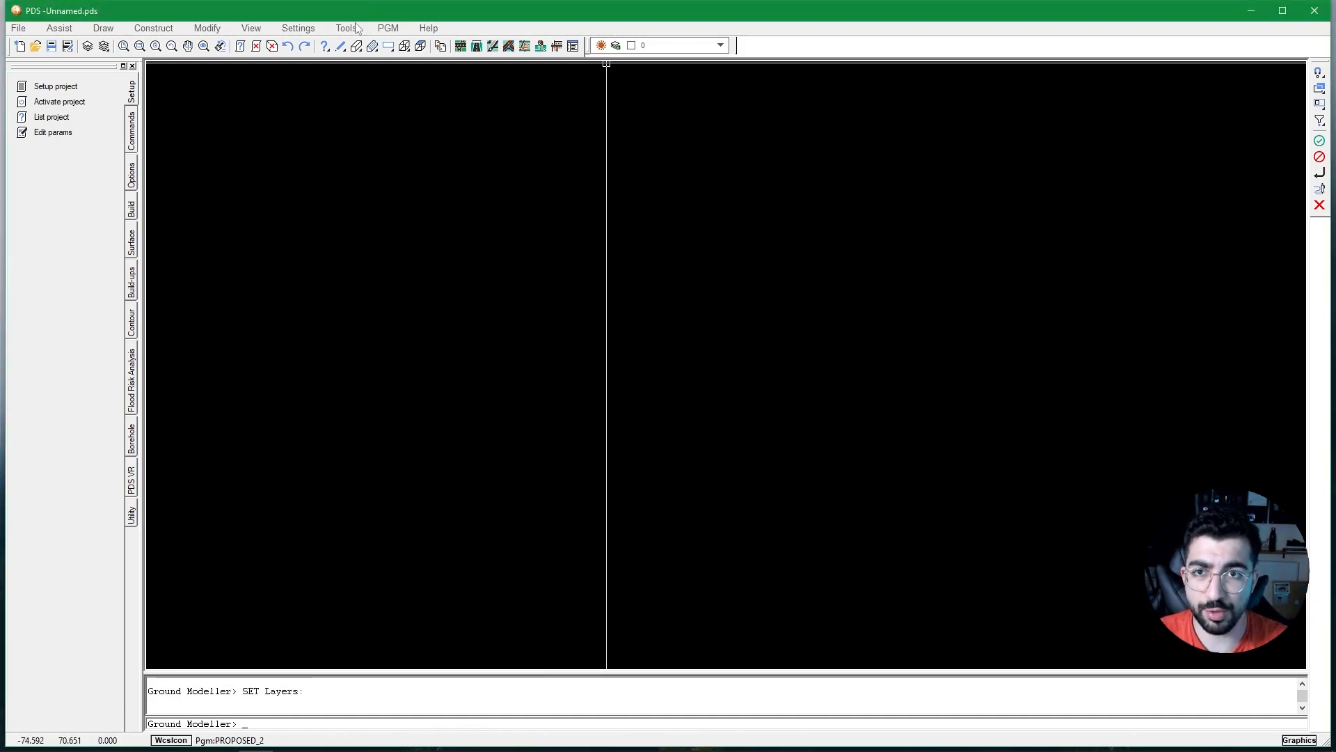
# Open the Verify PGM settings and choose proposed_2.dgm from the 3.Ground Models folder as the ground model.
pyautogui.click(385, 28)
pyautogui.moveTo(410, 79)
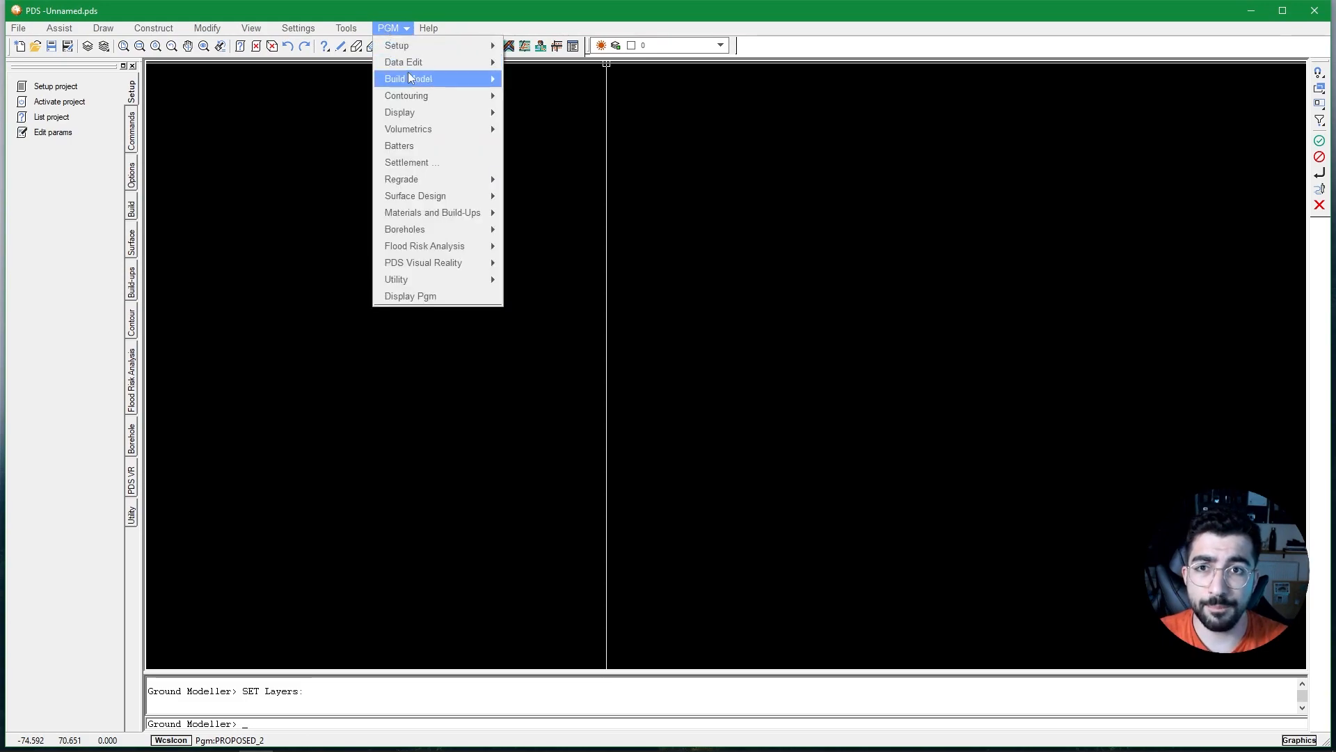
pyautogui.click(555, 230)
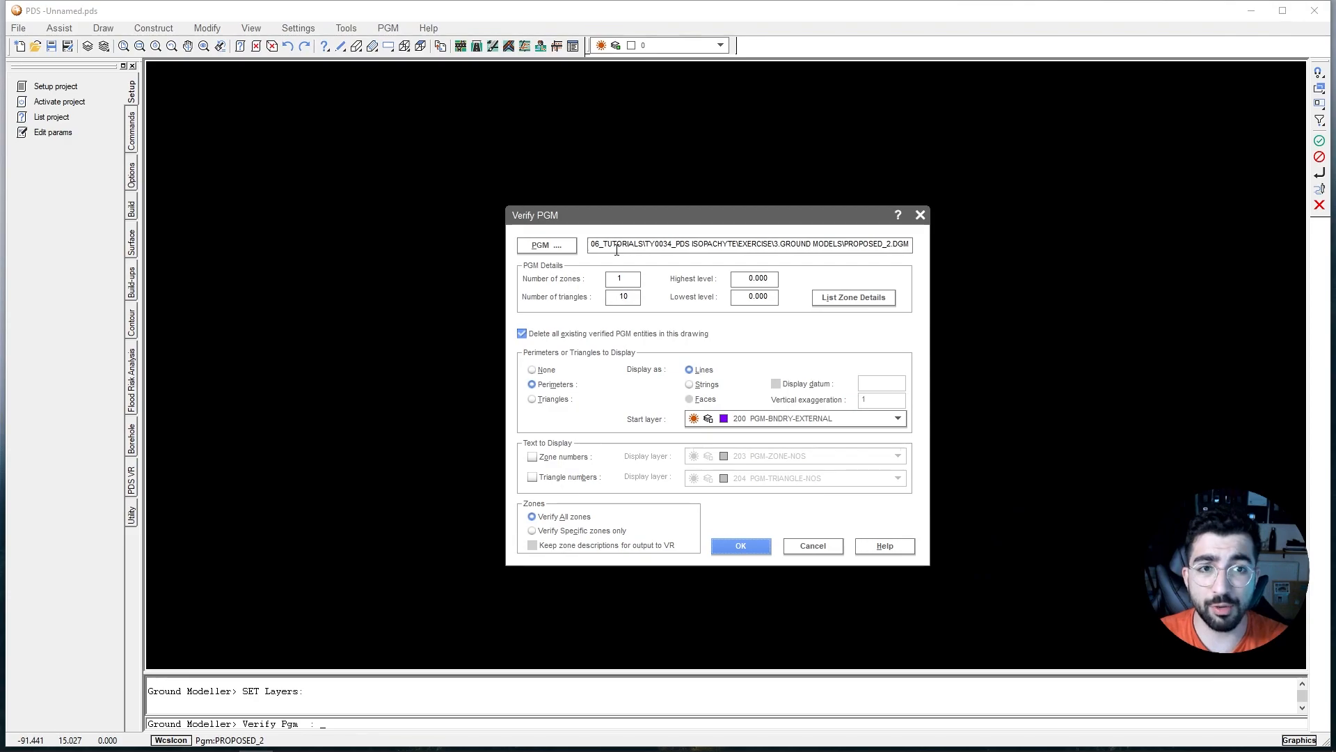
pyautogui.click(561, 251)
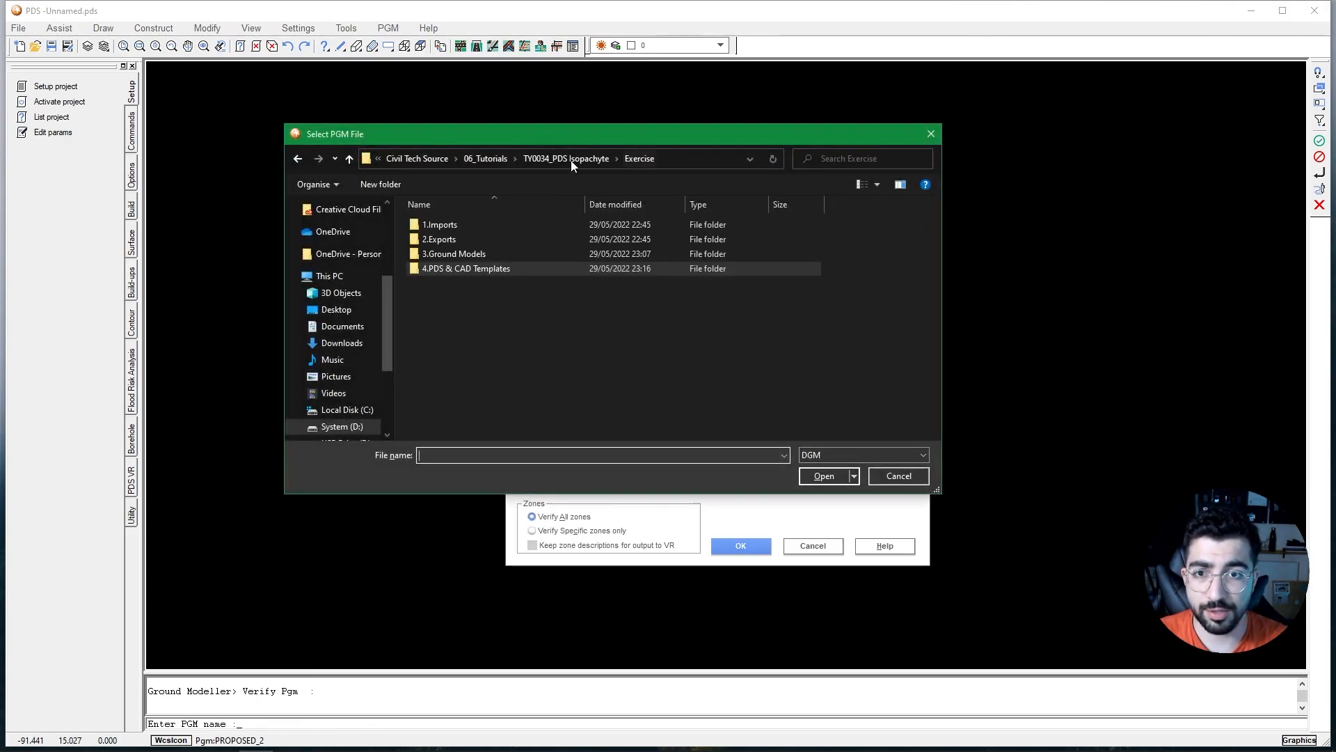
pyautogui.doubleClick(470, 253)
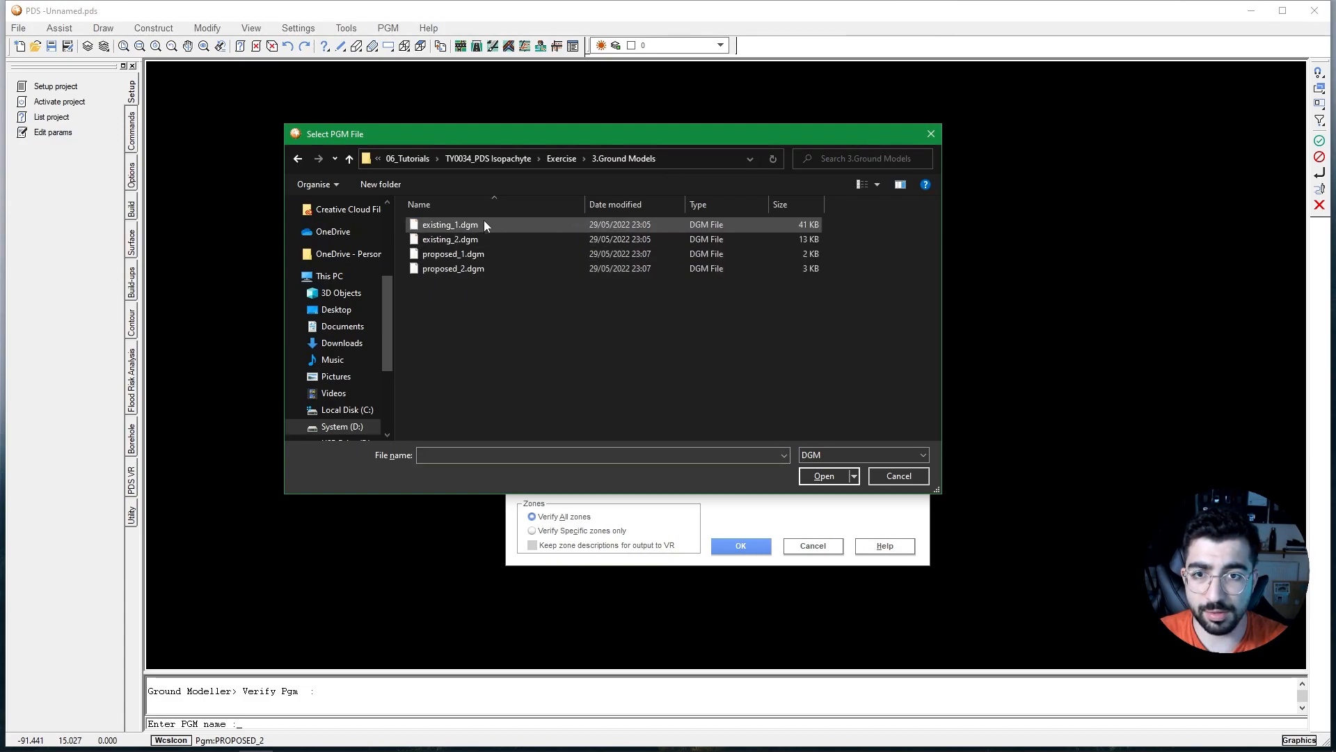
pyautogui.click(457, 268)
pyautogui.click(824, 476)
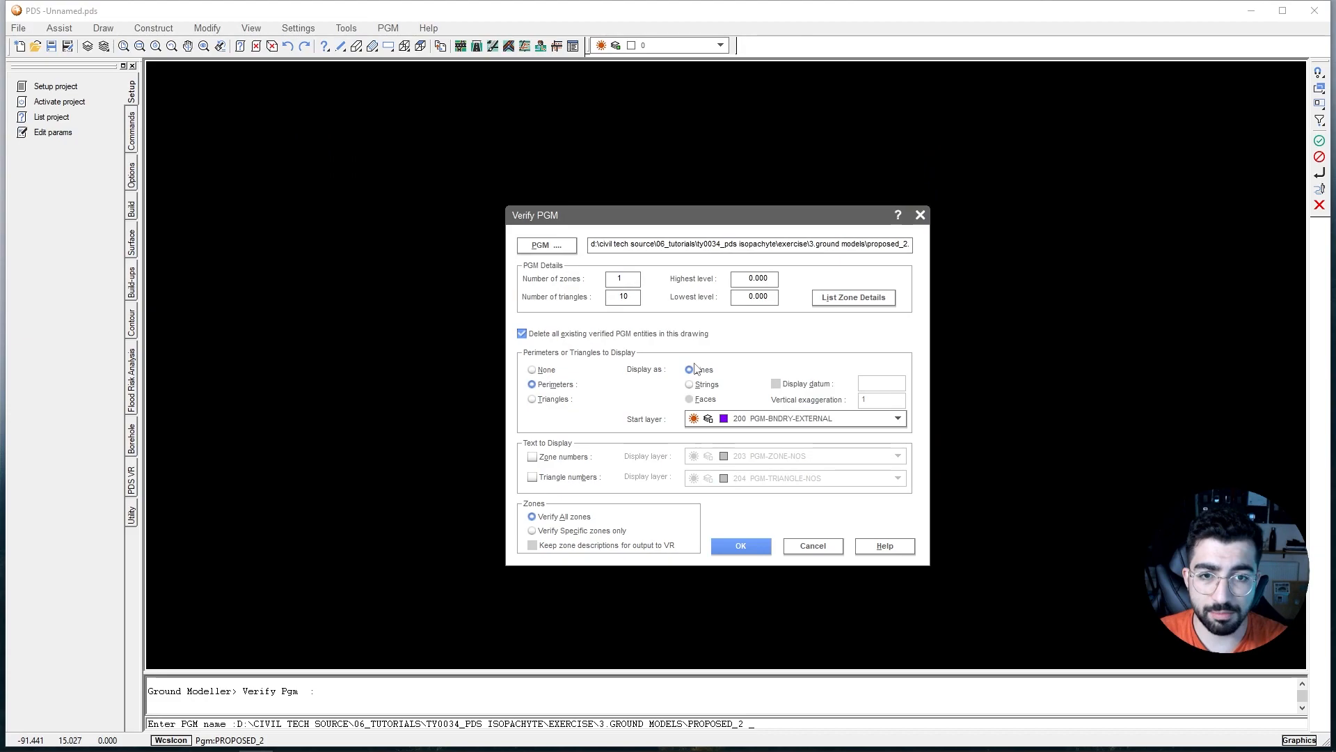
# Display the perimeter of the proposed_2 ground model as lines on layer 200 PGM-BNDRY-EXTERNAL.
pyautogui.click(740, 546)
pyautogui.scroll(-3, 626, 334)
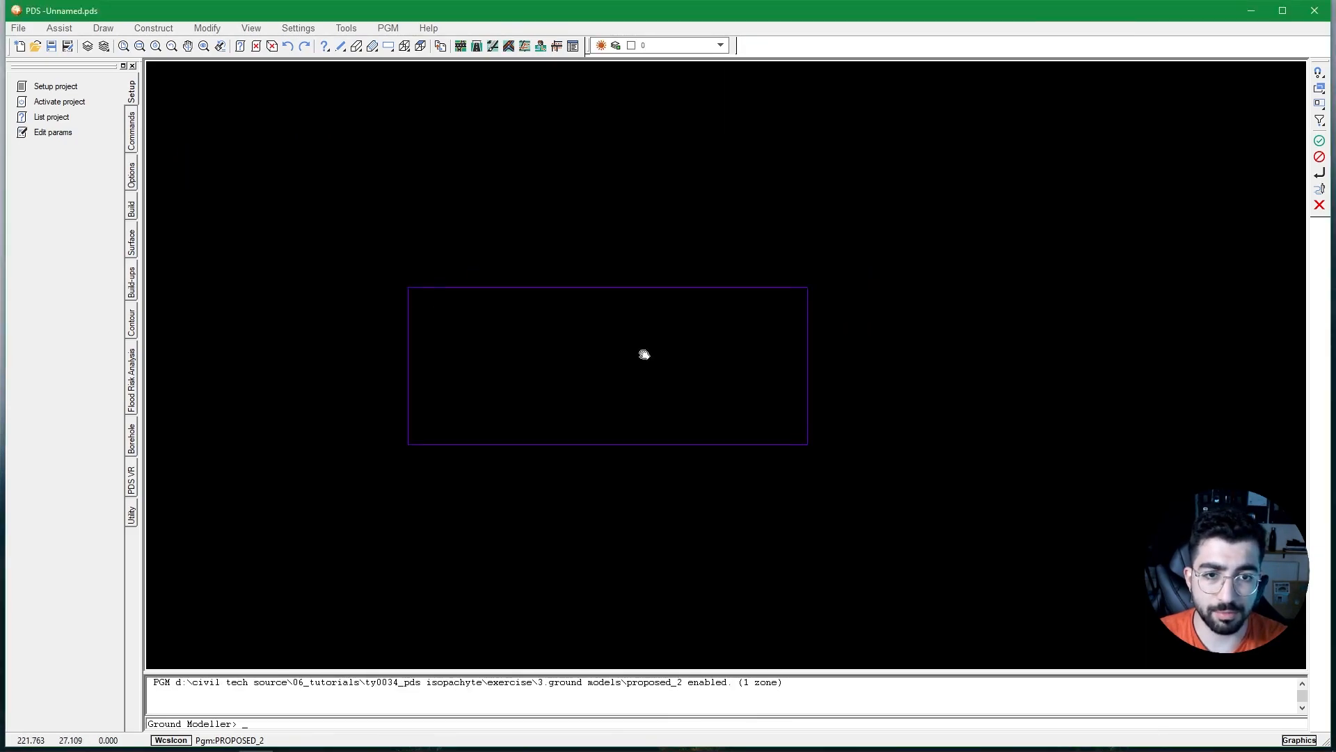
# Start Contour Isopachytes with existing_2.dgm as the first ground model and proposed_2.dgm as the second.
pyautogui.click(396, 29)
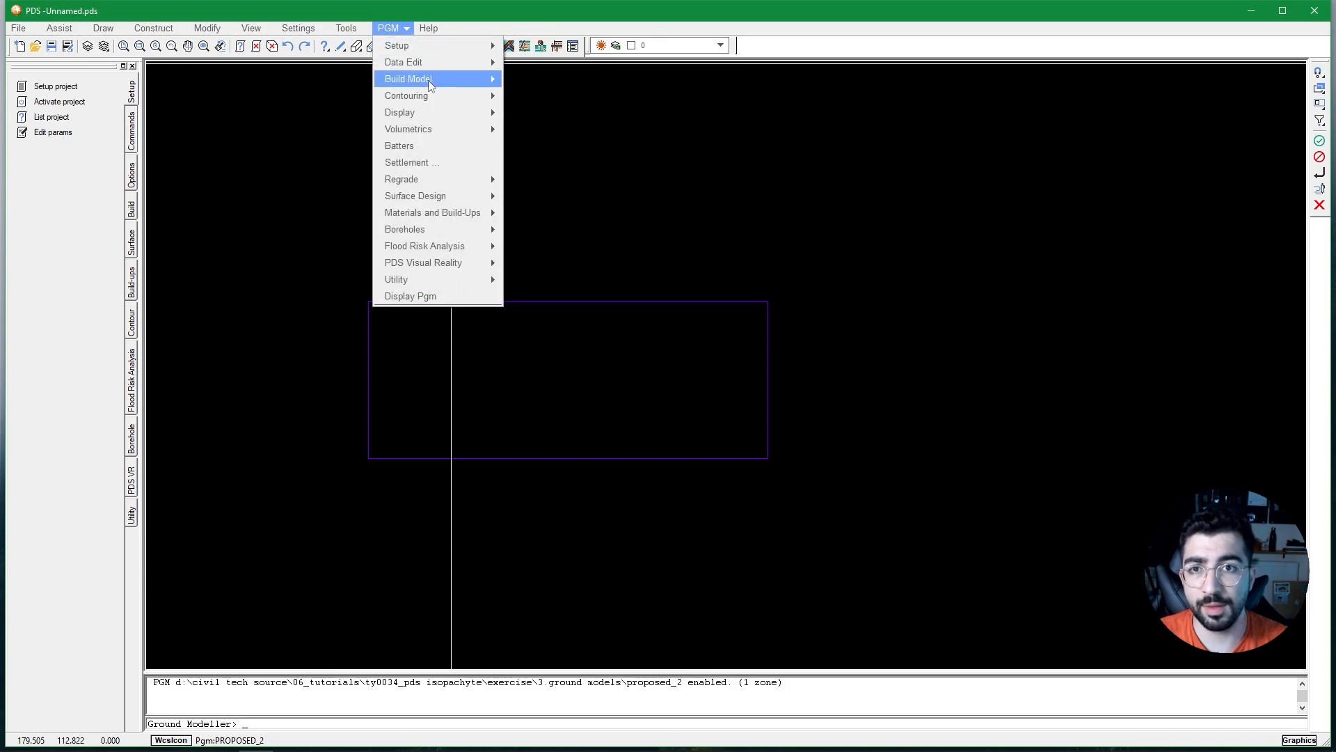
pyautogui.moveTo(437, 105)
pyautogui.moveTo(578, 109)
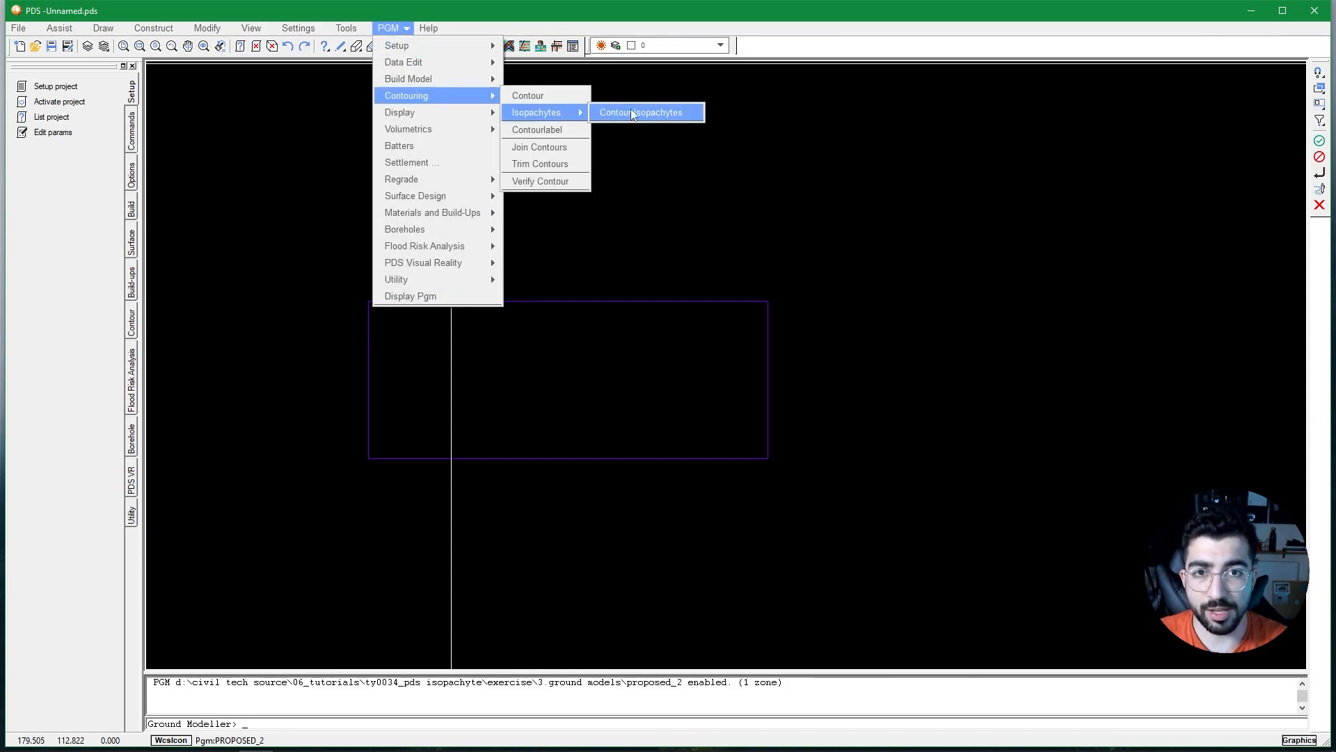
pyautogui.click(668, 113)
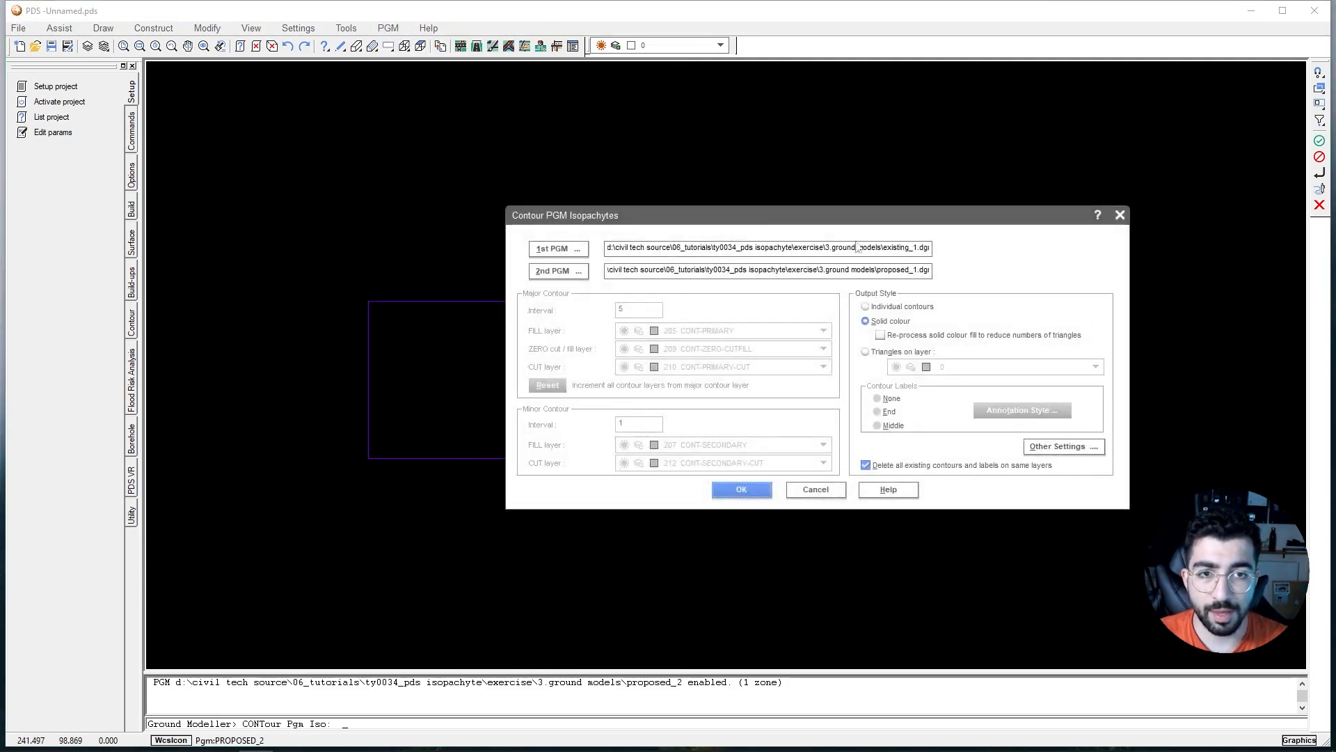
pyautogui.click(558, 249)
pyautogui.click(486, 239)
pyautogui.click(817, 478)
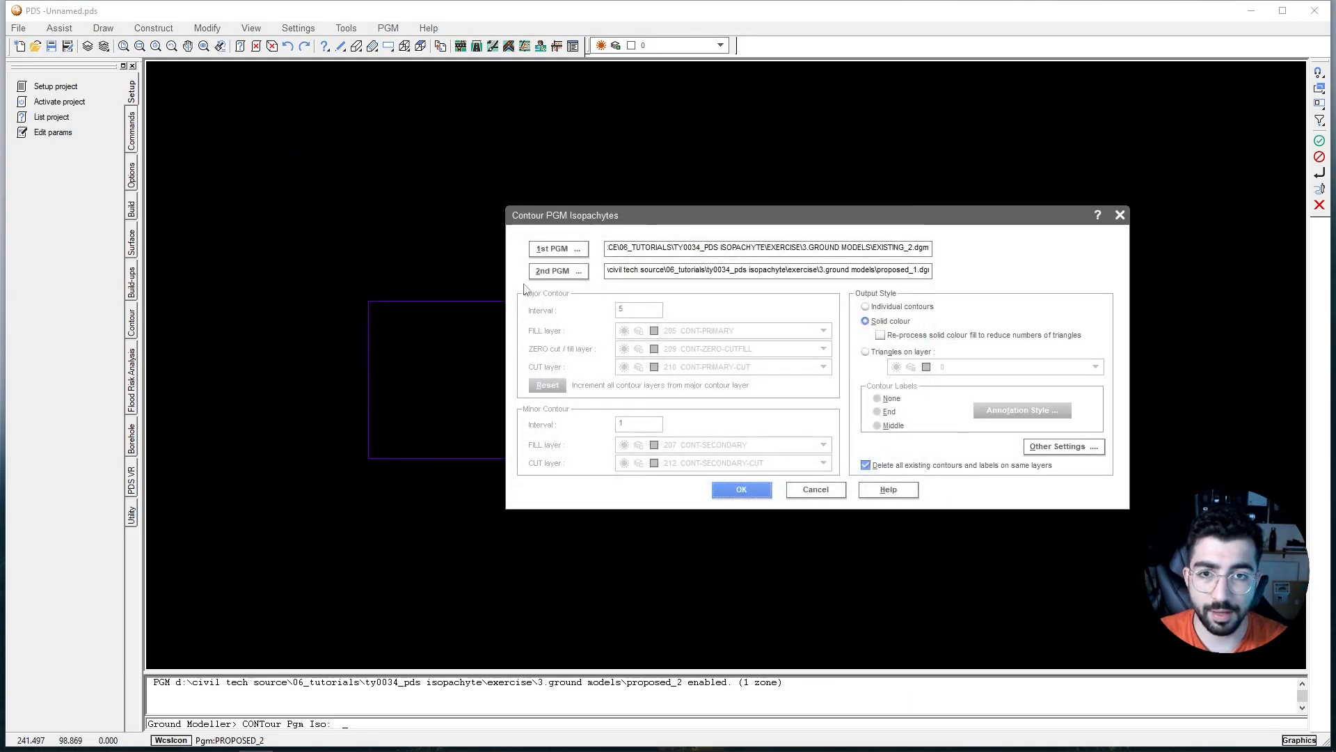
pyautogui.click(557, 271)
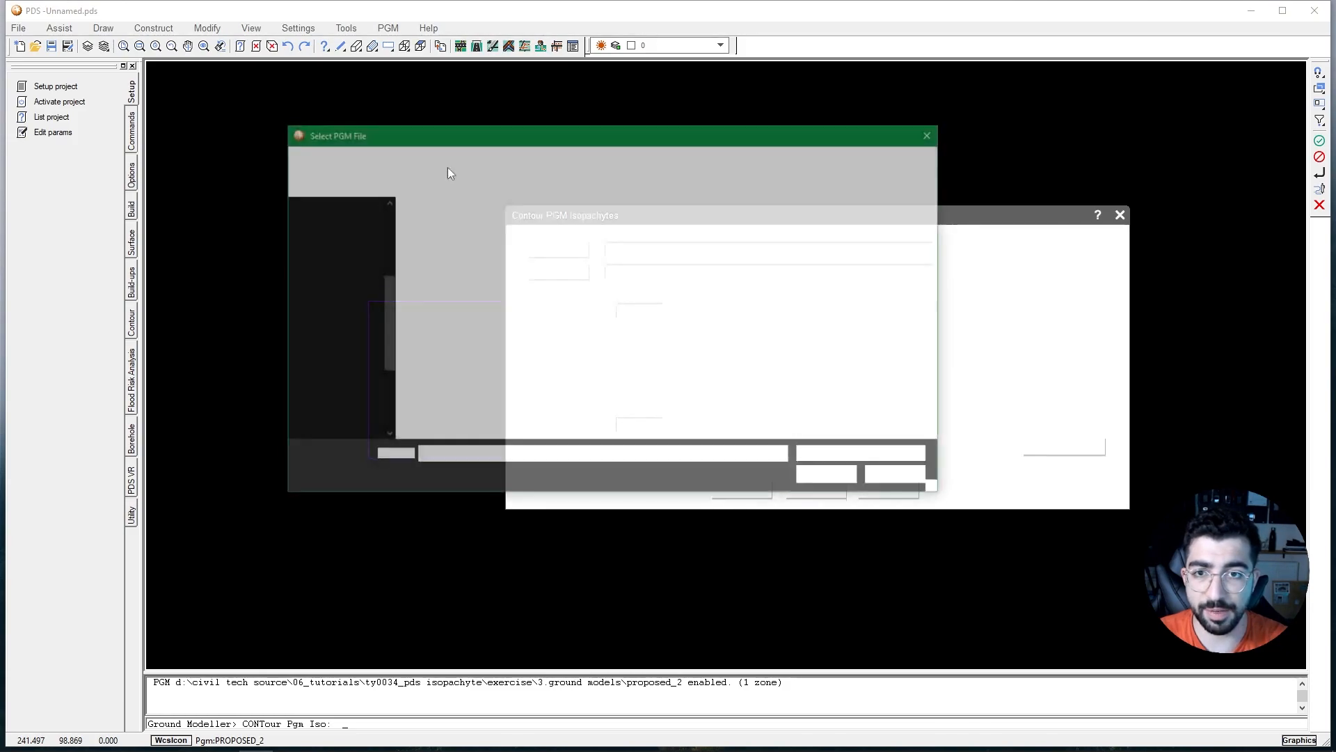
pyautogui.click(468, 268)
pyautogui.click(828, 475)
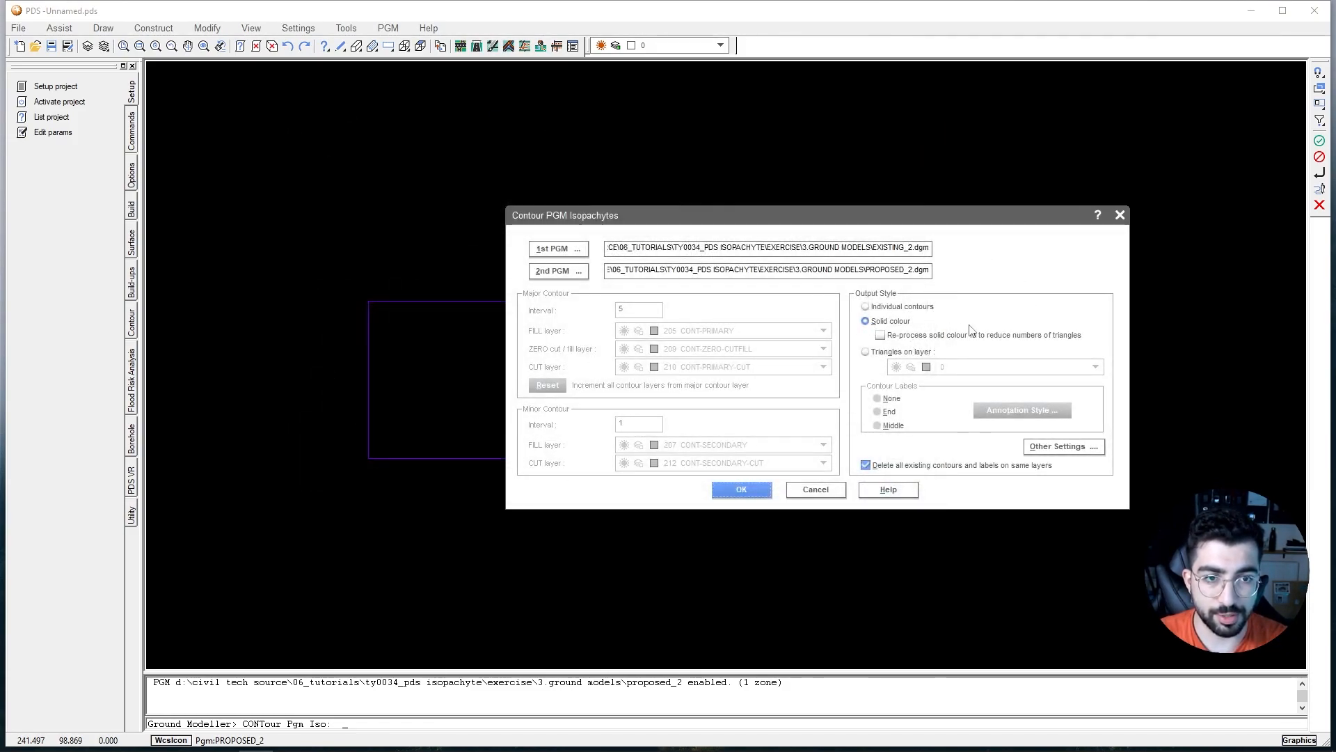
# Generate the solid colour isopachytes with cut bands starting on layer 400 CUT_DEPTH_BAND01 and place the band schedule beside the model.
pyautogui.click(739, 490)
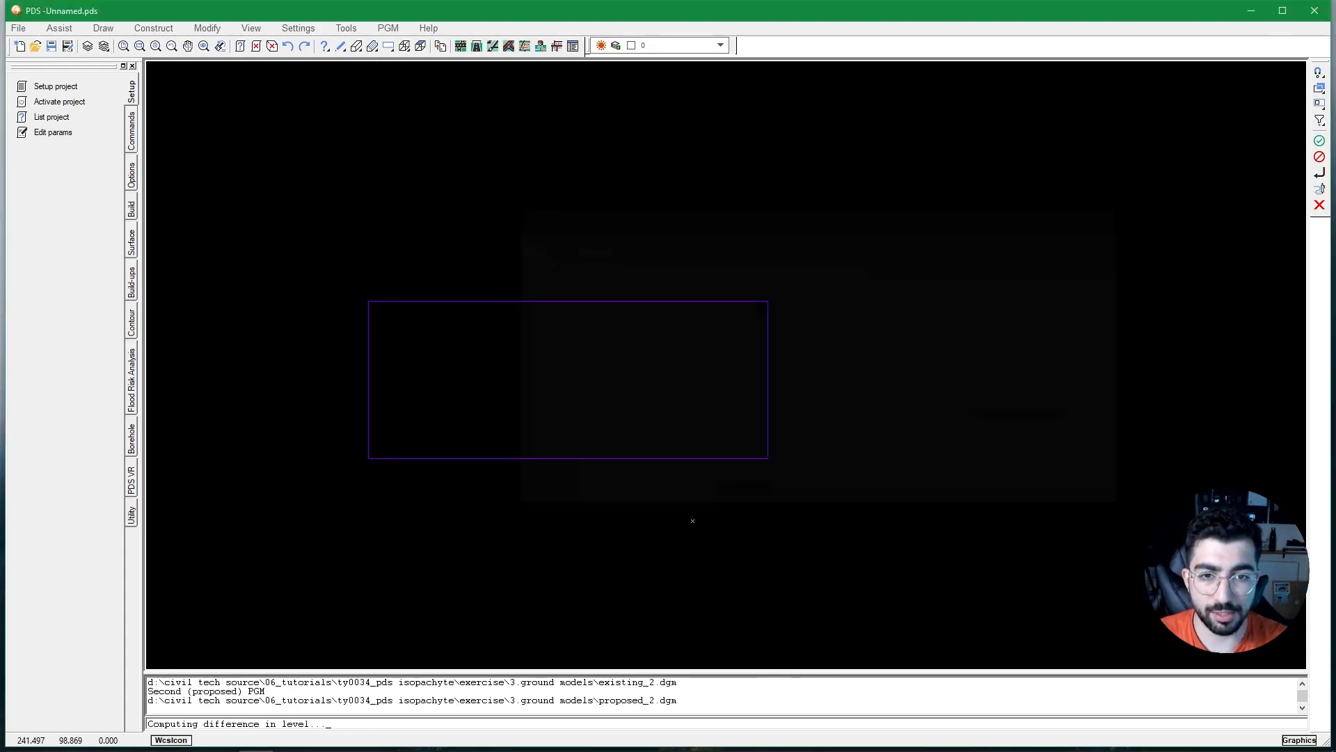
pyautogui.click(878, 339)
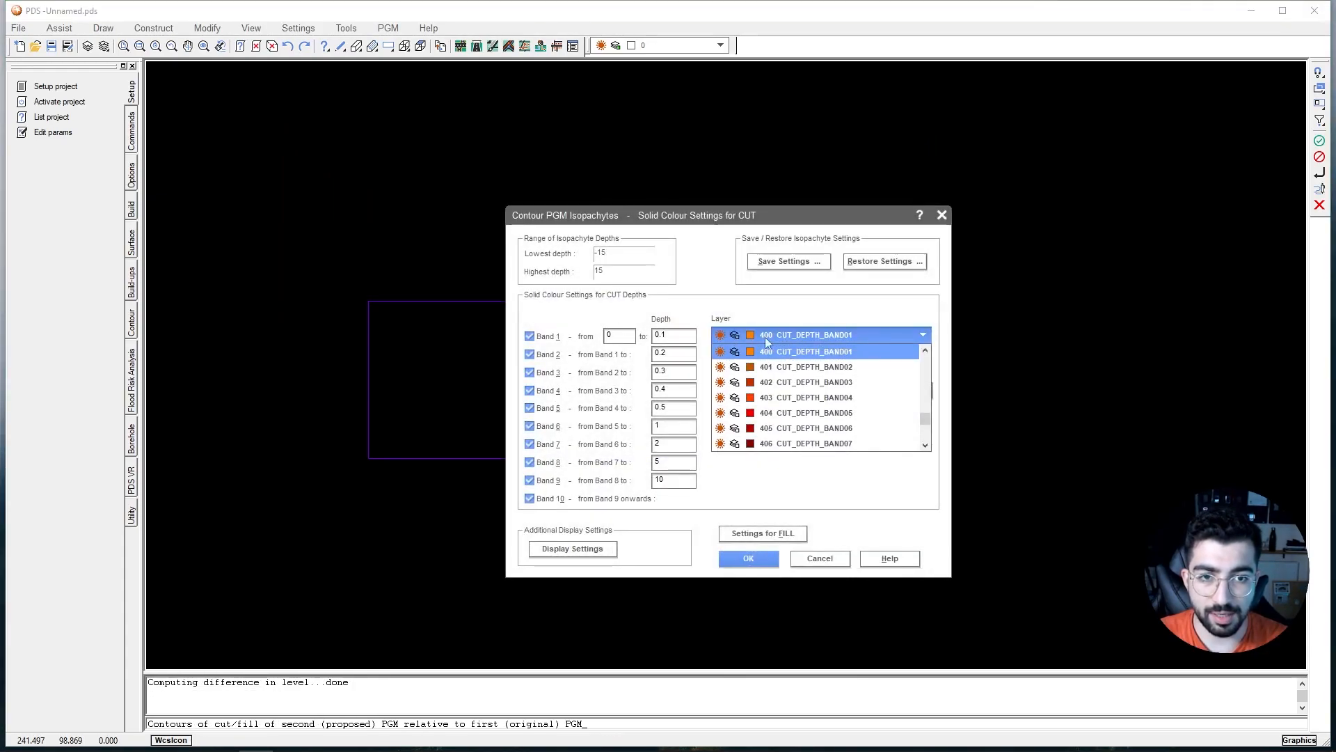
pyautogui.click(940, 291)
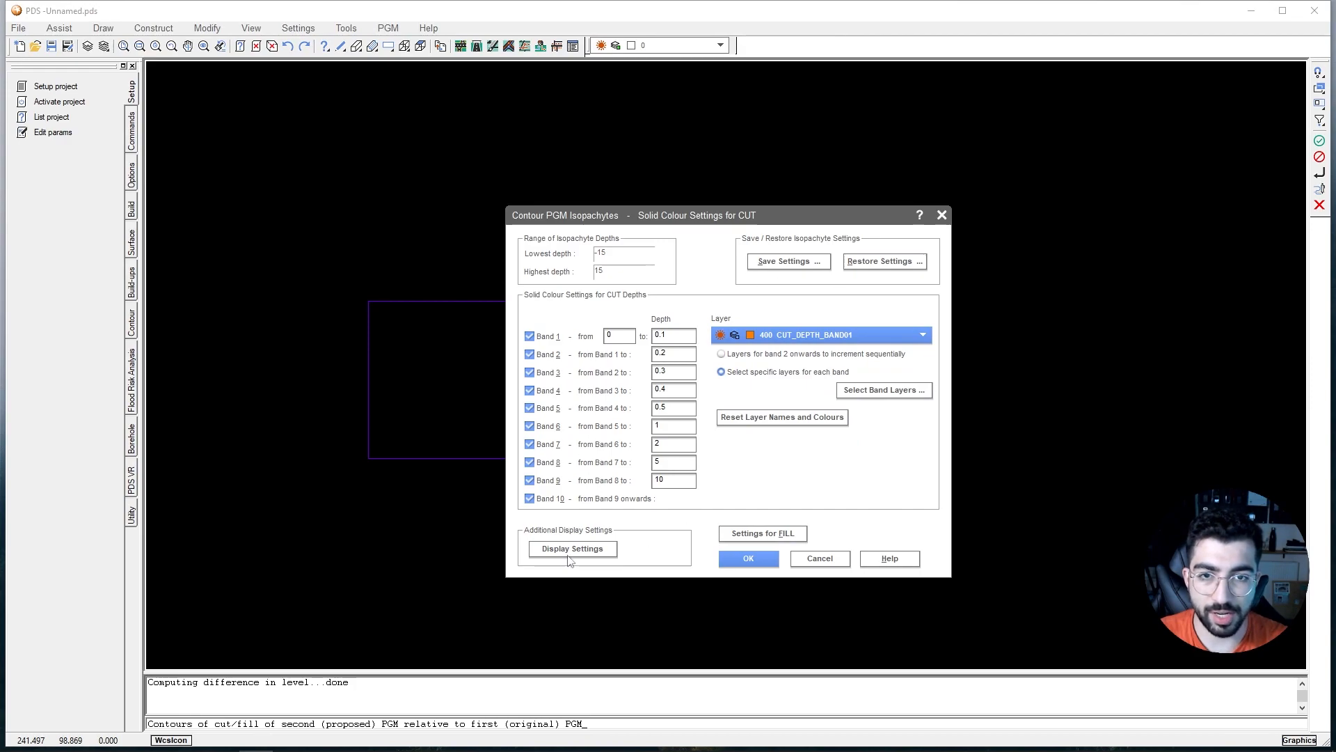
pyautogui.click(746, 559)
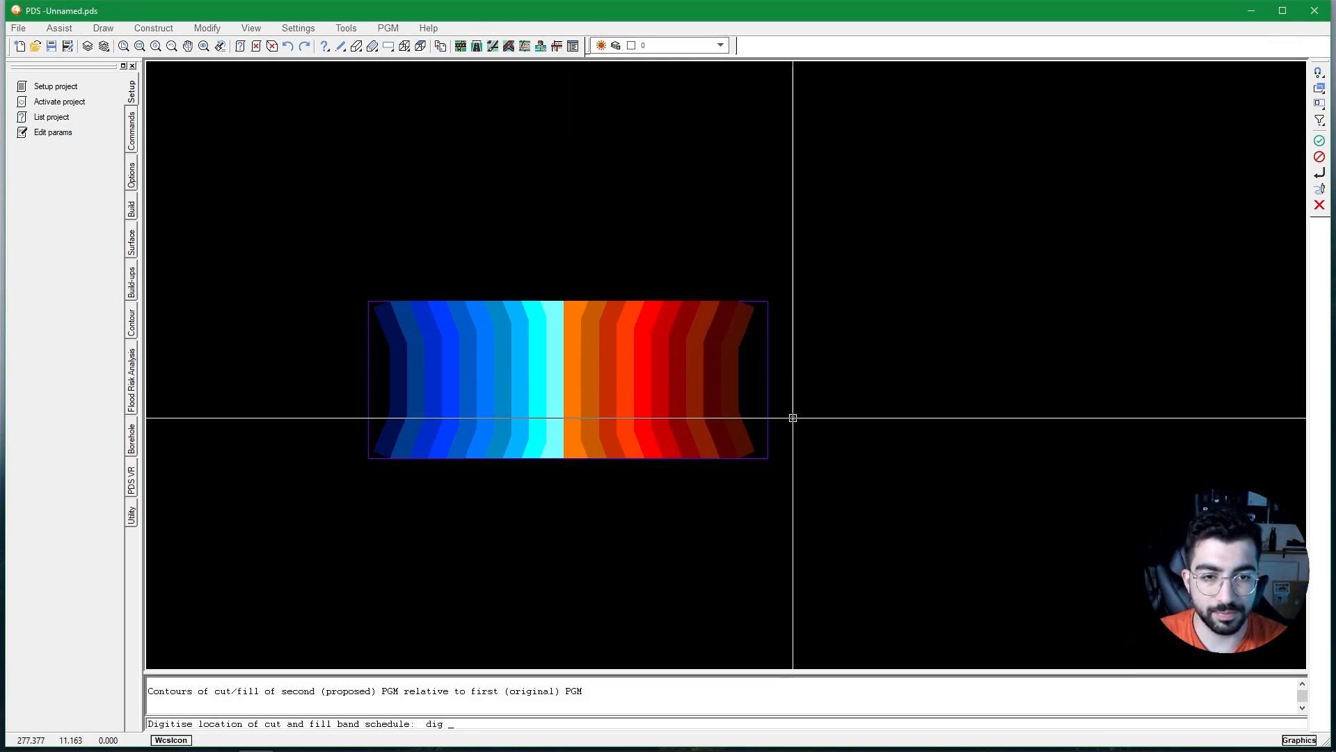
pyautogui.click(790, 457)
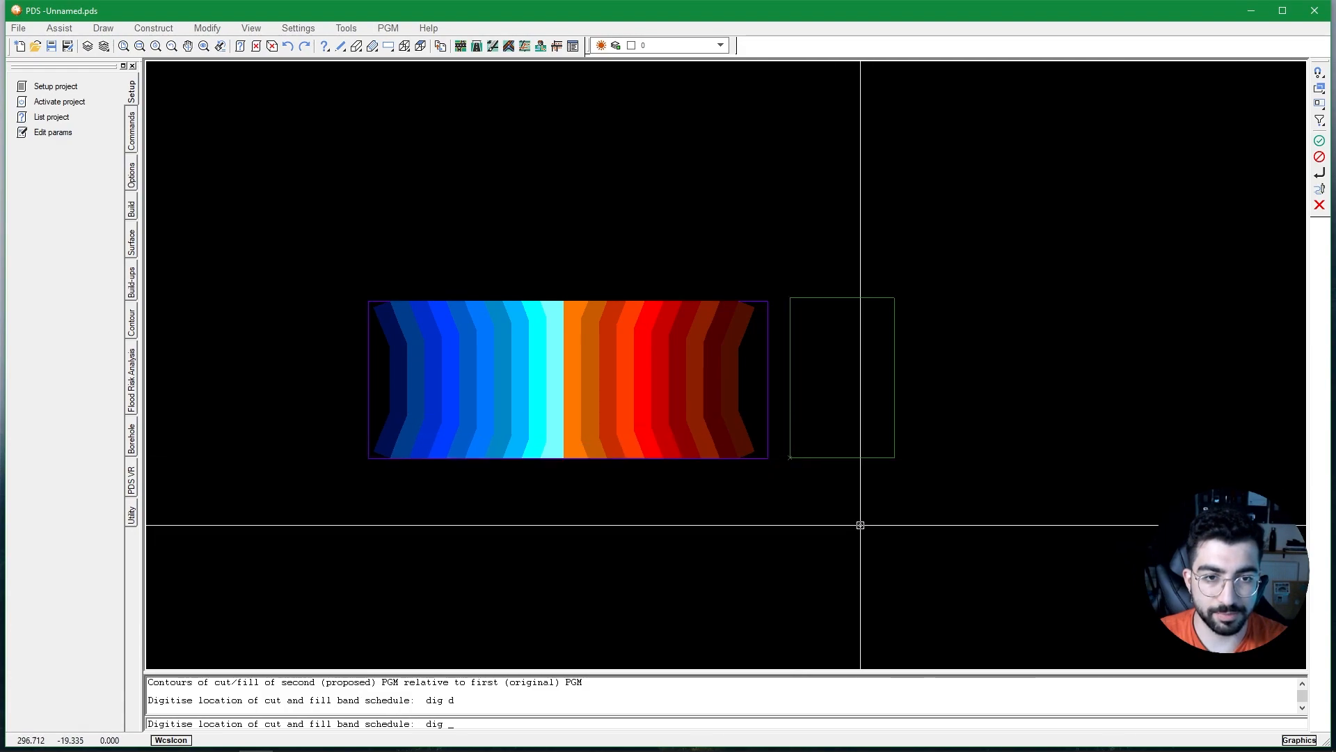
pyautogui.press('Return')
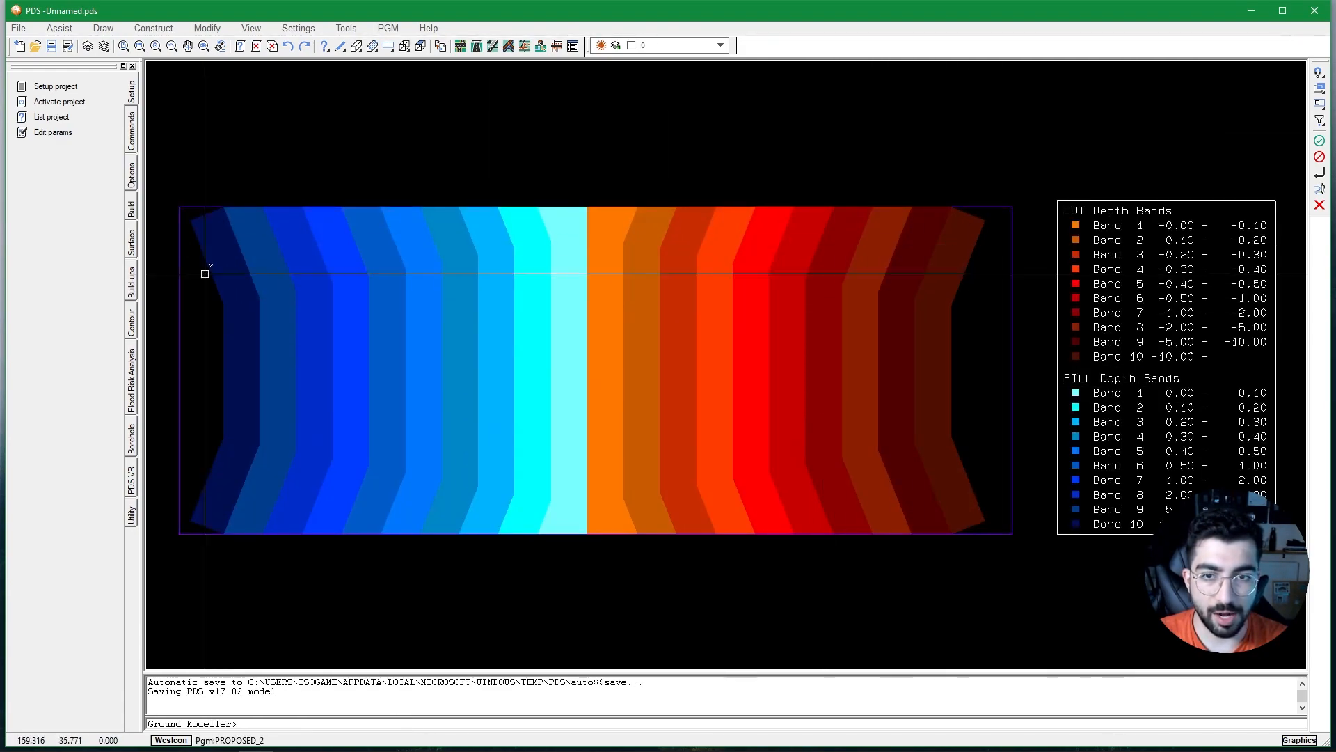
# Show only the layers in use in the layer control and freeze the PGM-BNDRY-EXTERNAL layer.
pyautogui.click(87, 47)
pyautogui.scroll(-5, 662, 352)
pyautogui.click(517, 255)
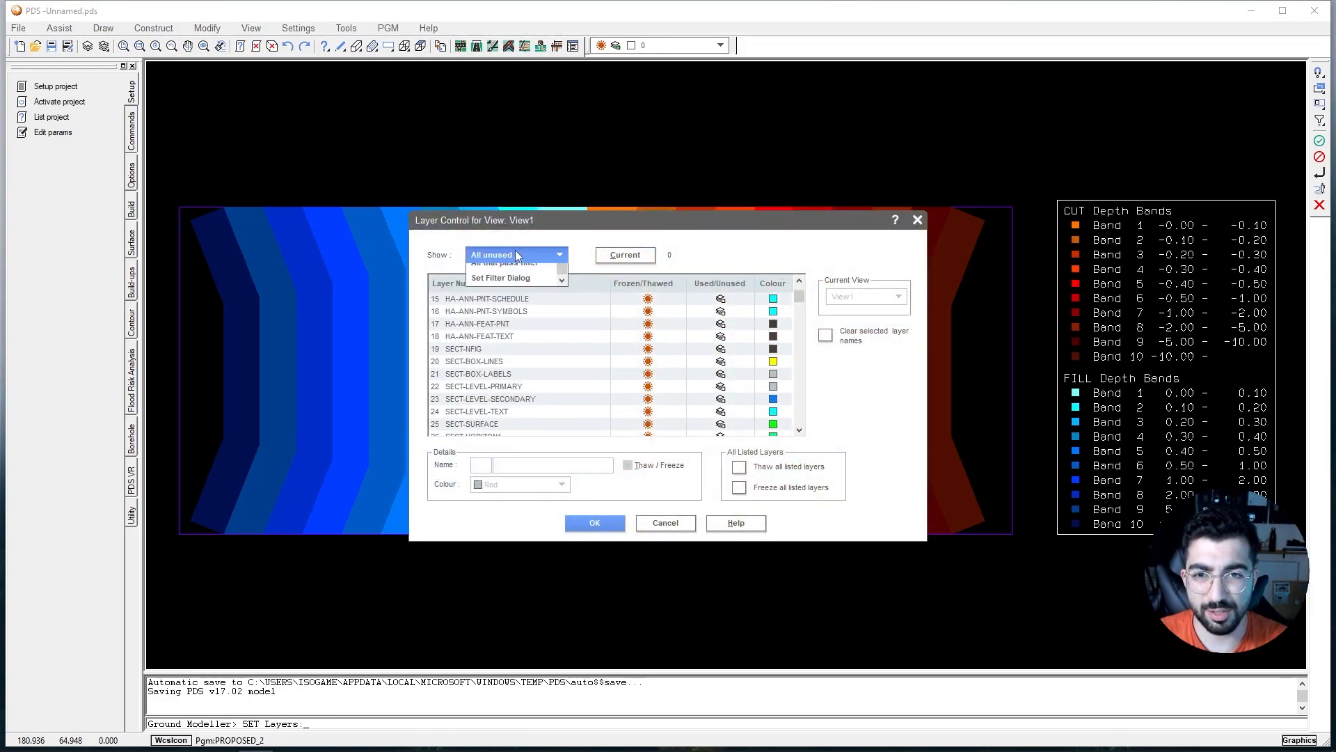
pyautogui.click(503, 318)
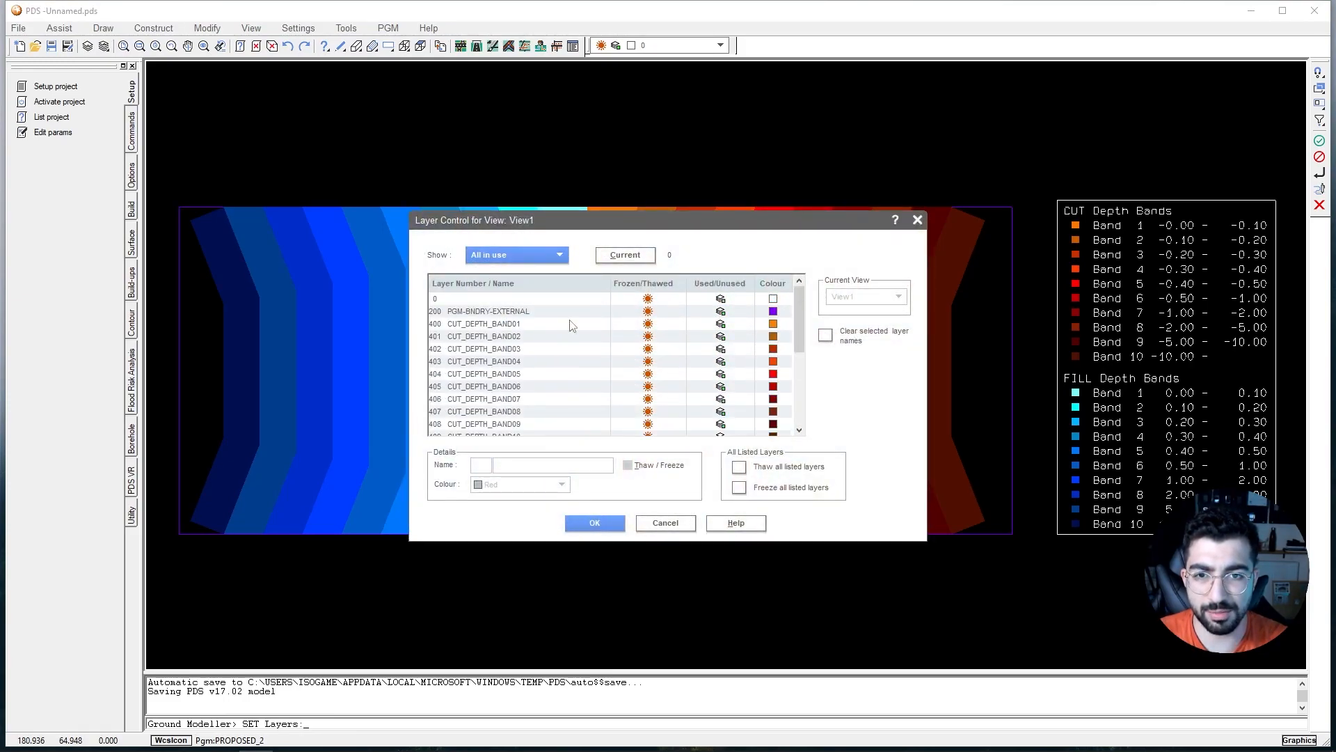
pyautogui.click(654, 312)
pyautogui.click(595, 523)
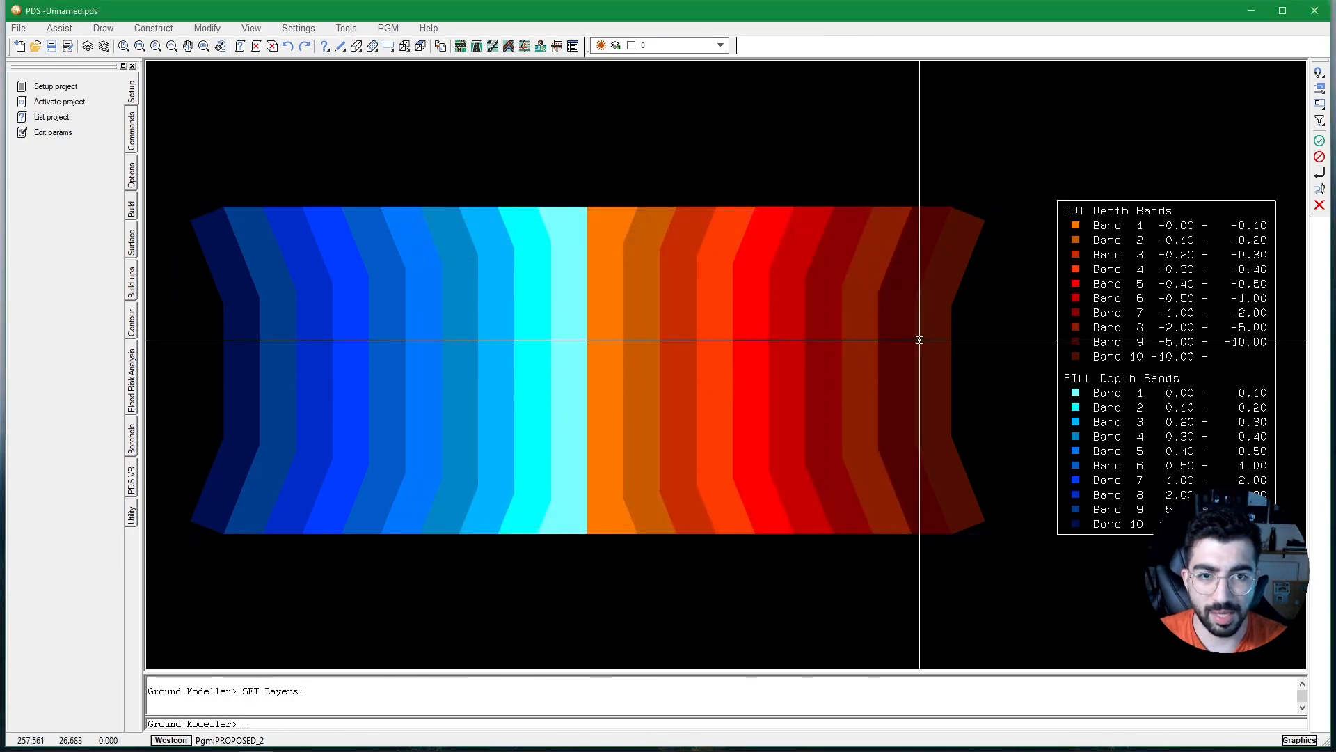
# Start another Contour Isopachytes run that keeps existing contours and labels, with existing_1.dgm as the first ground model.
pyautogui.scroll(-1, 919, 340)
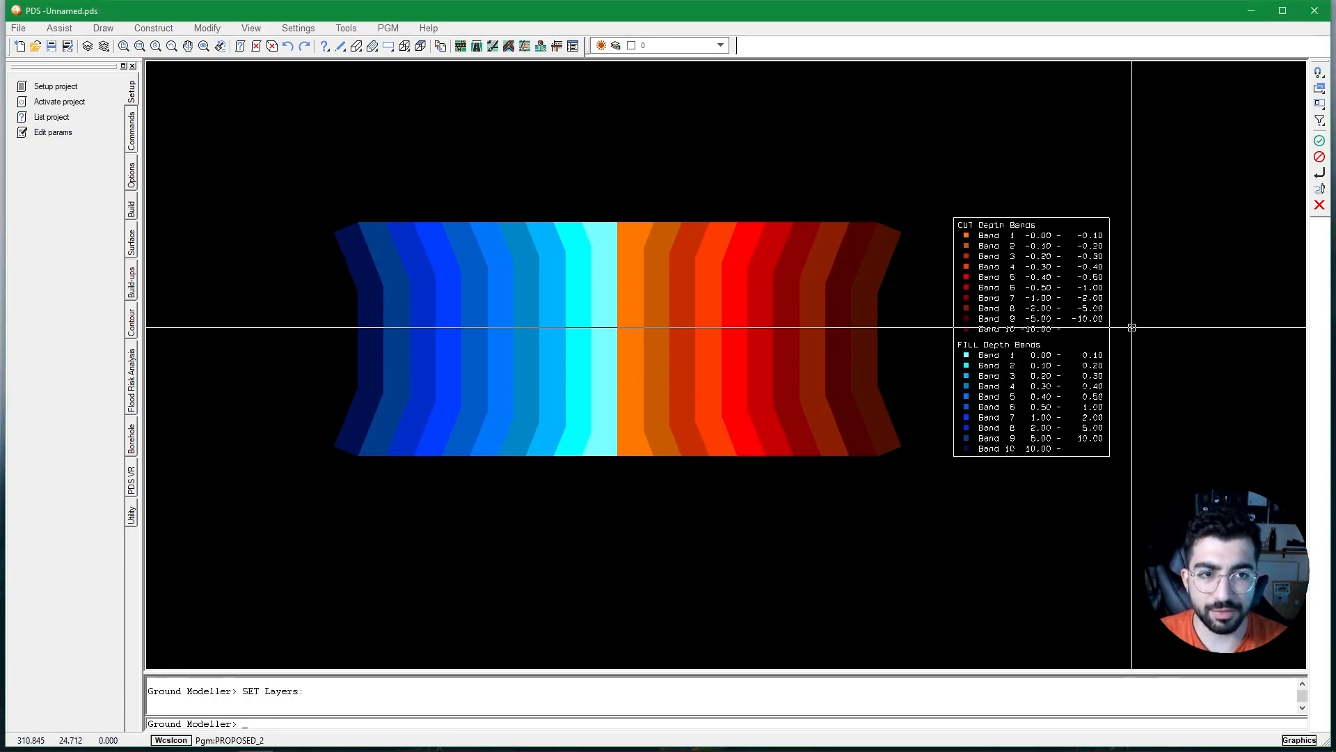
pyautogui.scroll(-3, 420, 194)
pyautogui.moveTo(446, 240); pyautogui.dragTo(782, 379, button='middle')
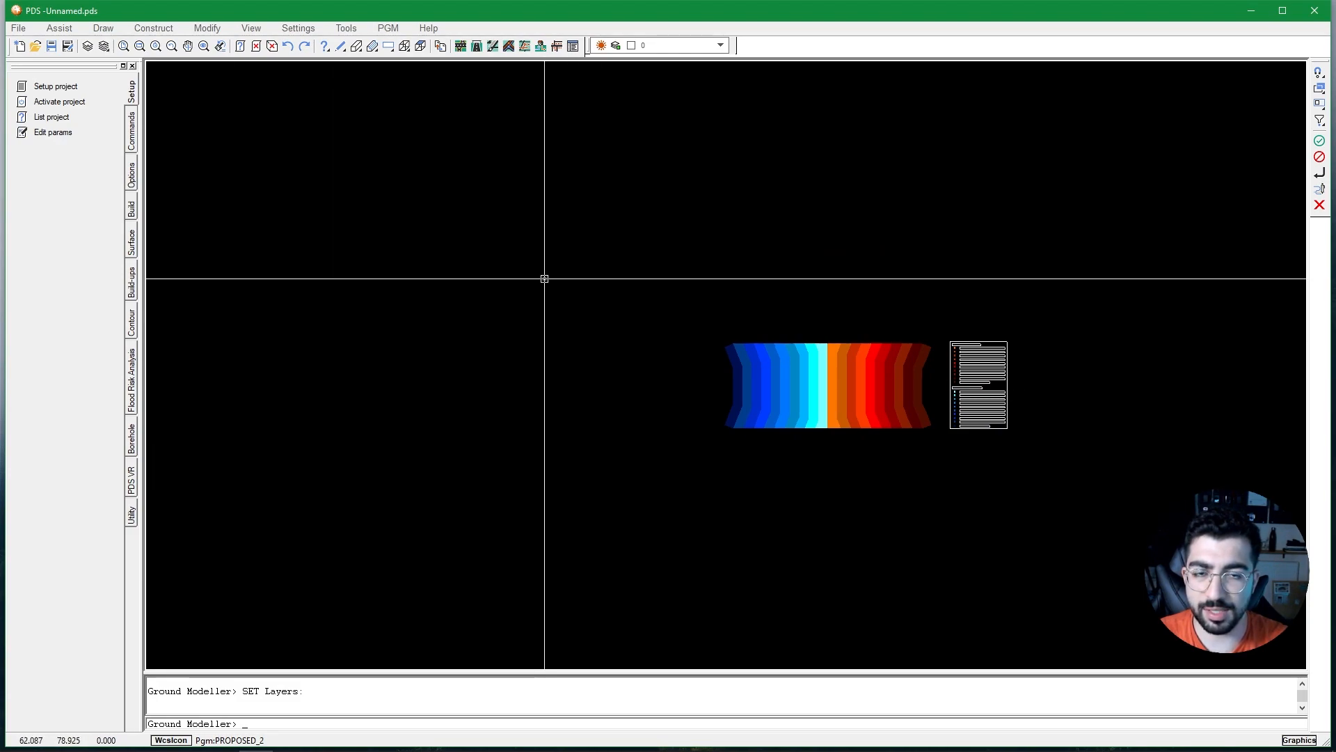
pyautogui.click(387, 27)
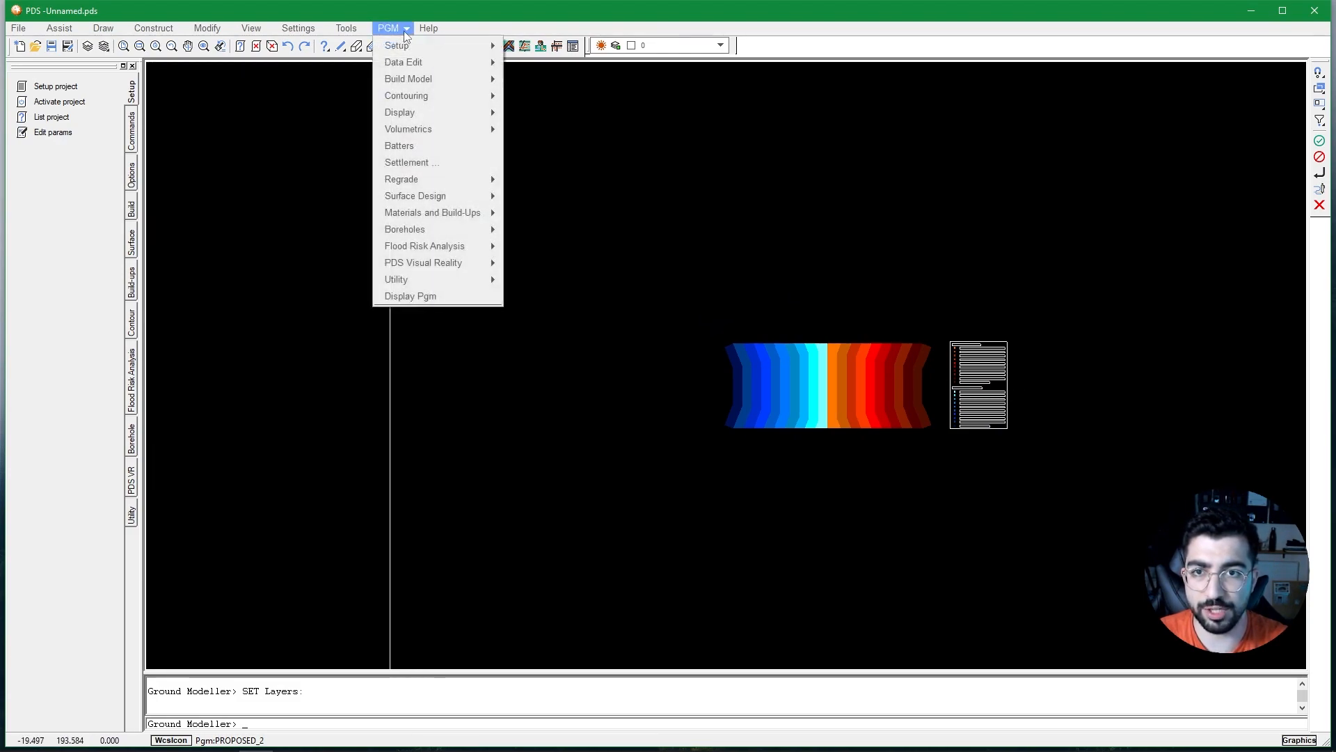
pyautogui.moveTo(431, 96)
pyautogui.moveTo(522, 111)
pyautogui.click(630, 113)
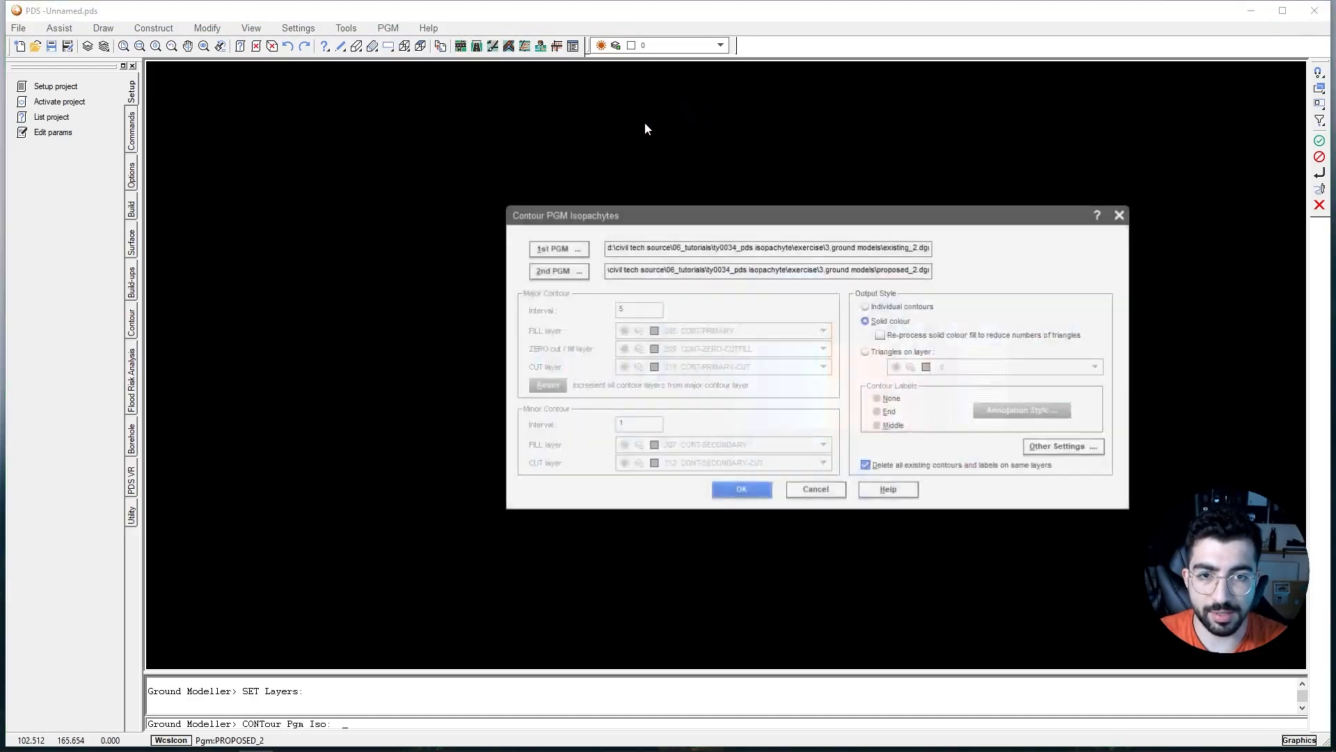
pyautogui.click(913, 467)
pyautogui.click(551, 251)
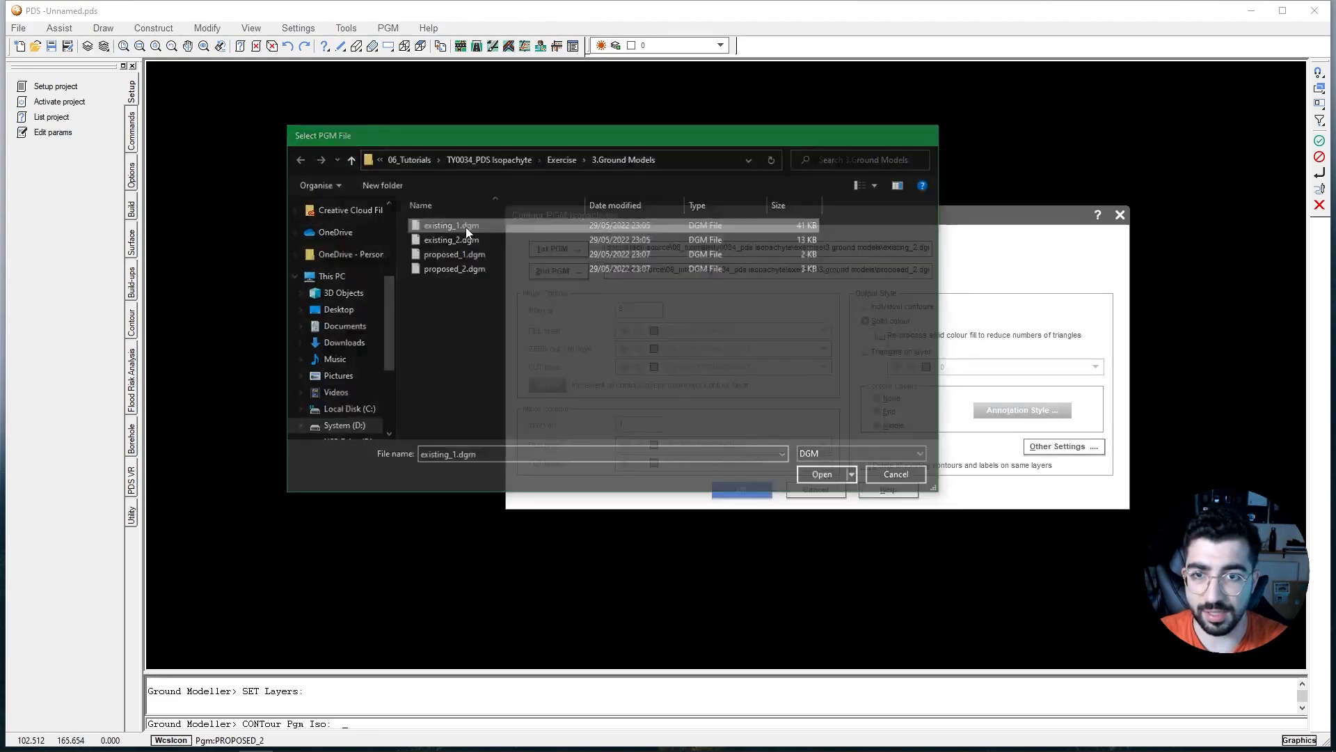
# Try to generate the isopachytes with existing_2.dgm as the second ground model.
pyautogui.click(558, 270)
pyautogui.doubleClick(470, 239)
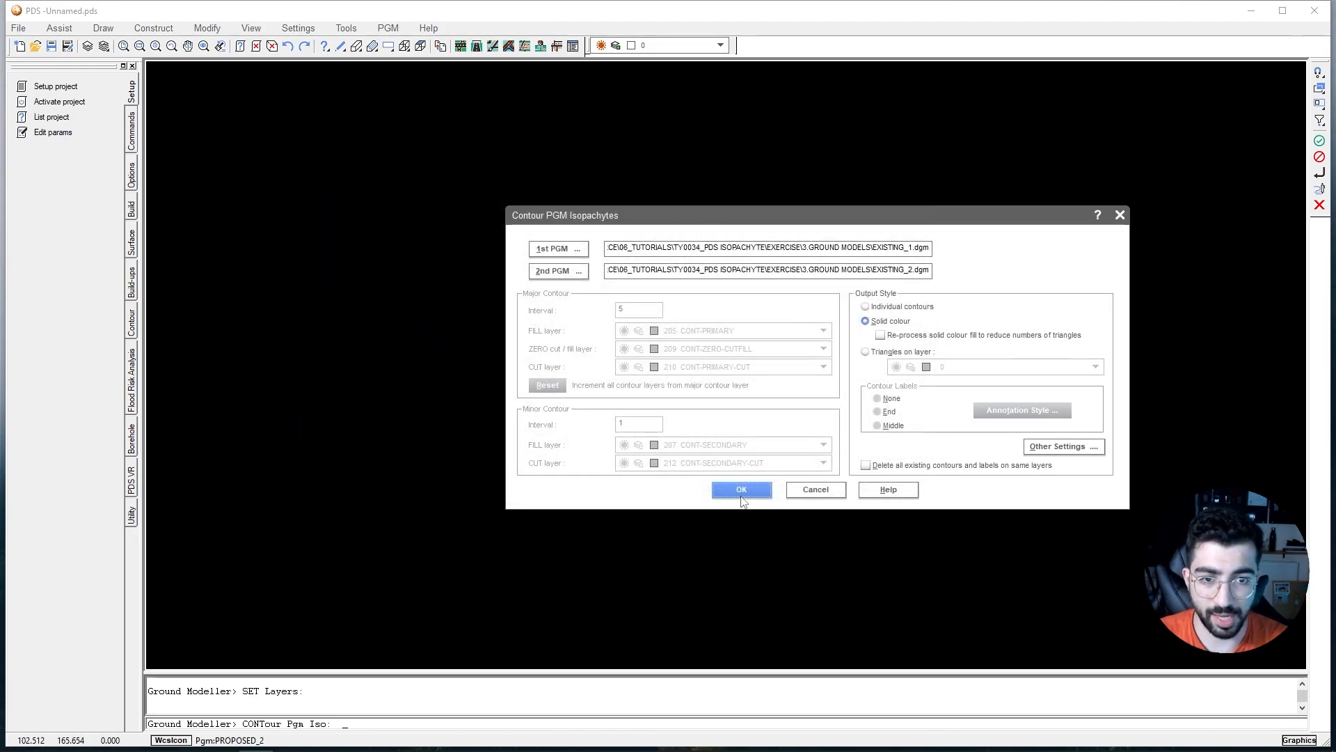
pyautogui.click(742, 491)
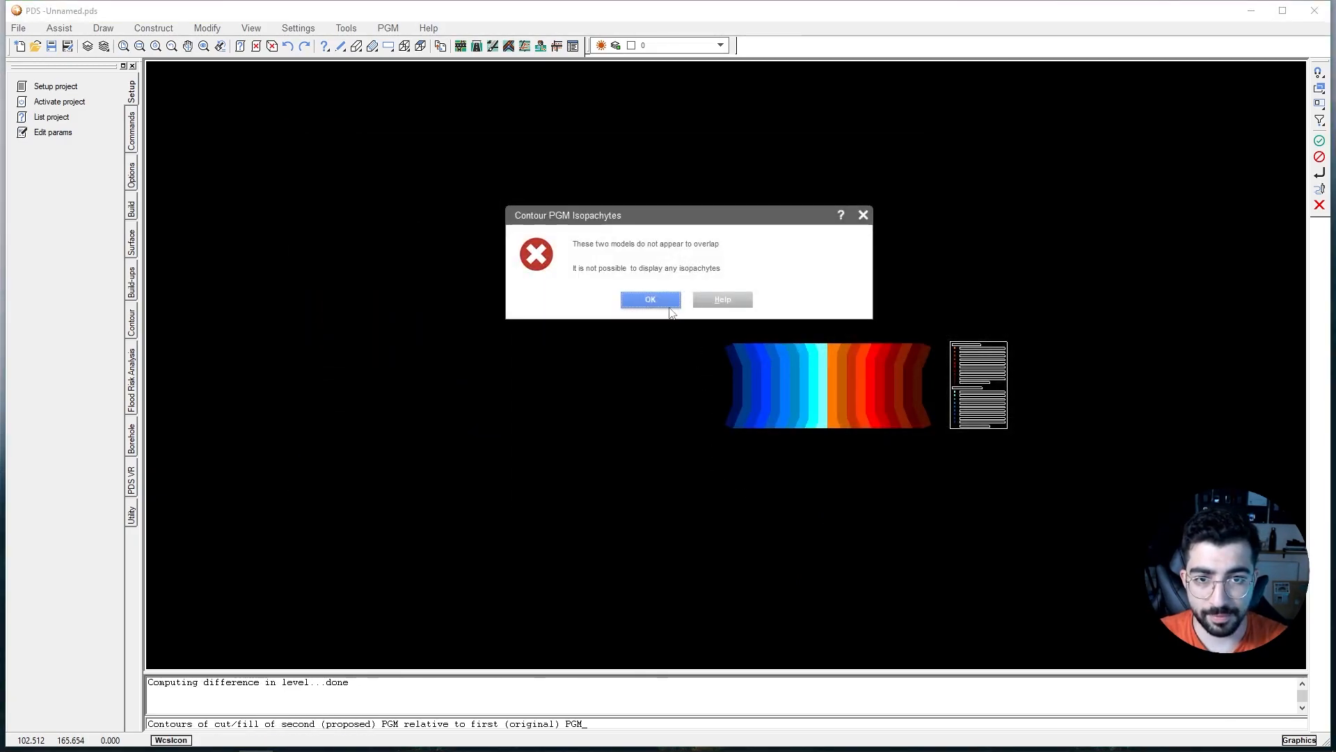
pyautogui.click(669, 305)
# Restart Contour Isopachytes and choose proposed_1.dgm as the second ground model.
pyautogui.click(378, 28)
pyautogui.moveTo(453, 96)
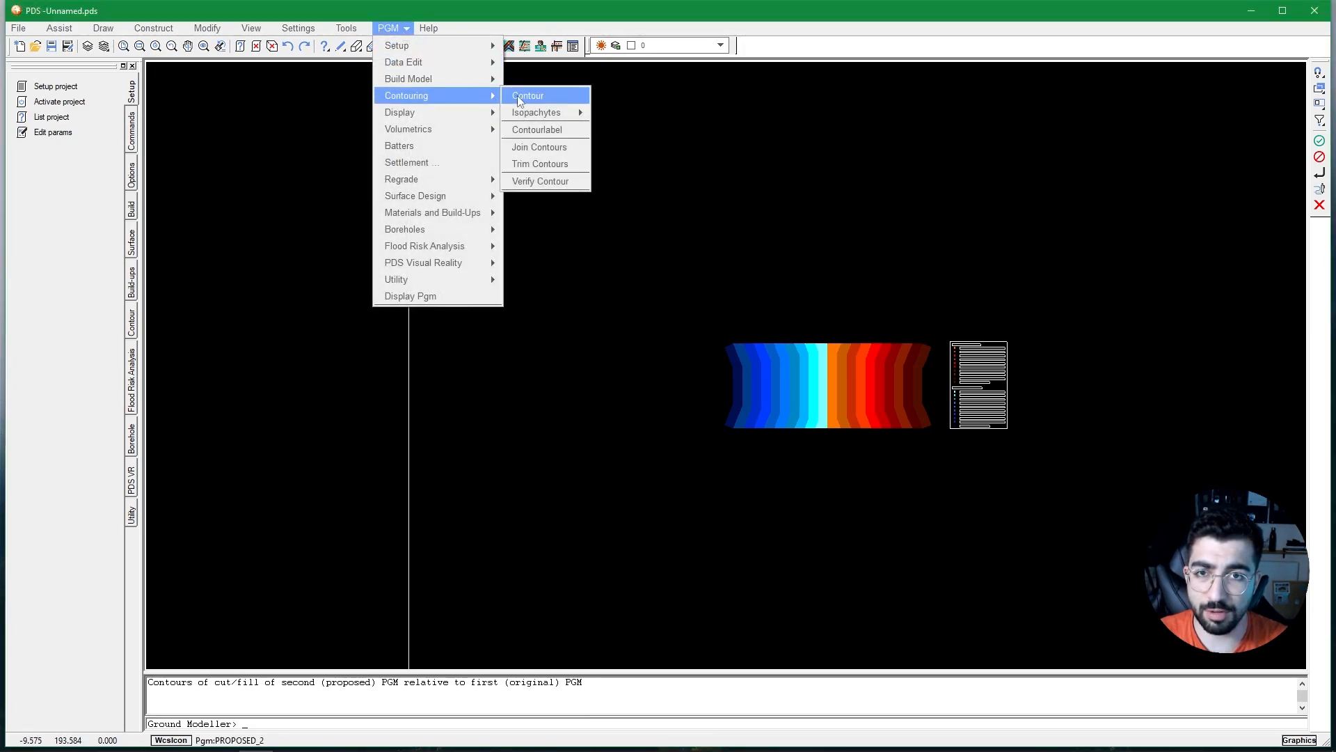
pyautogui.moveTo(535, 112)
pyautogui.click(640, 112)
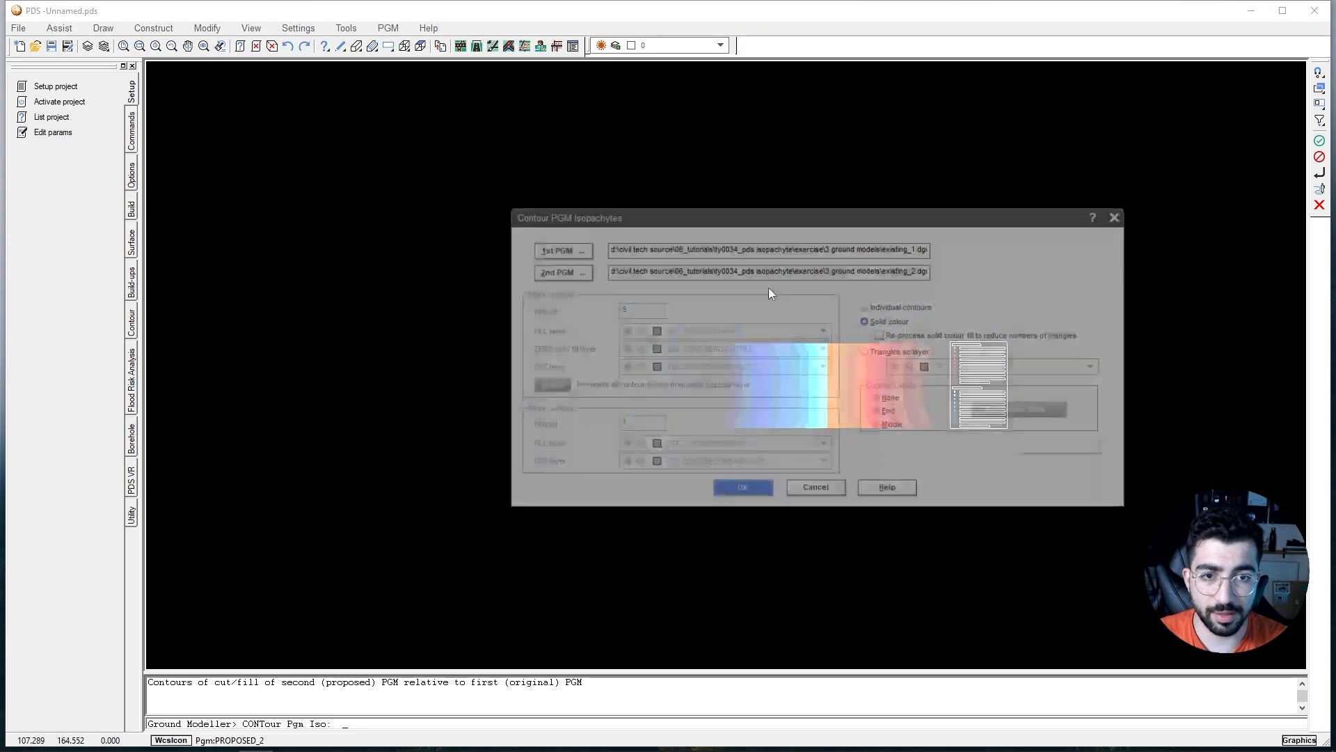
pyautogui.click(557, 273)
pyautogui.click(454, 254)
pyautogui.click(817, 476)
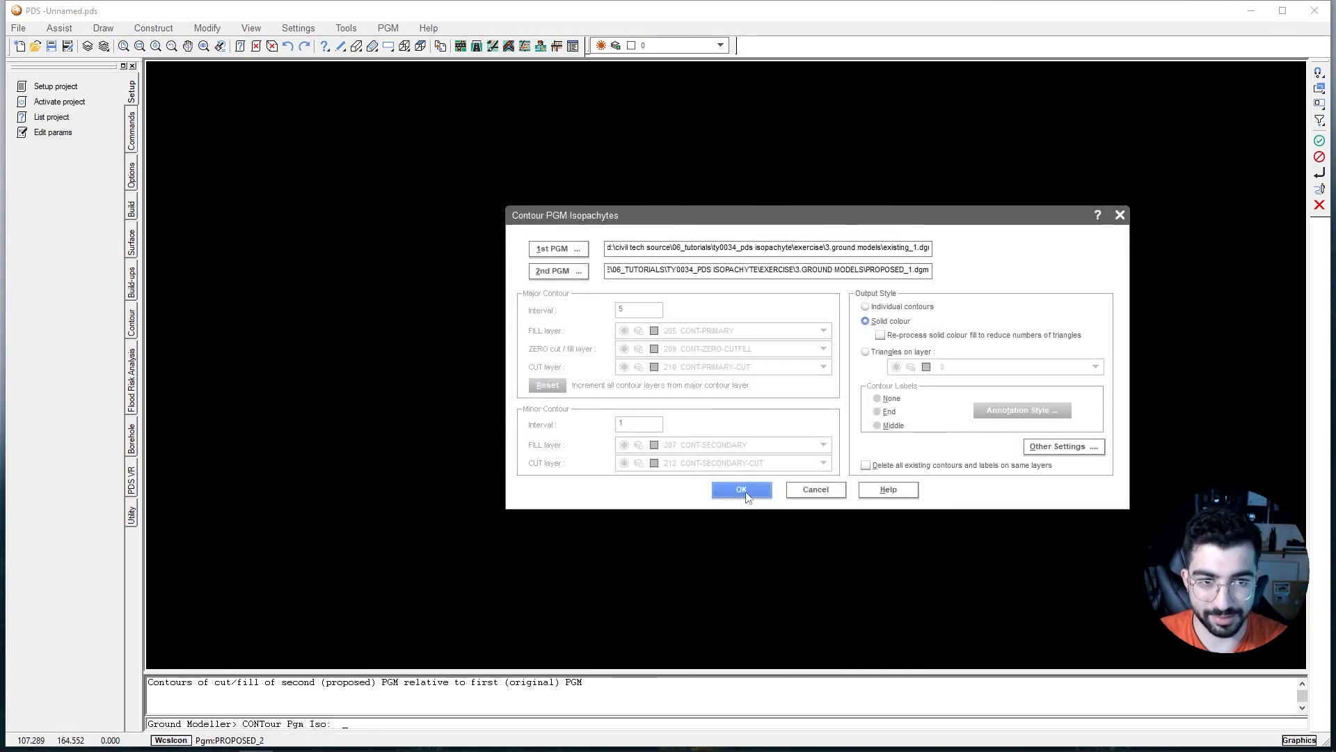
# Generate the solid colour isopachytes for the first model pair and place their band schedule between the two drawings.
pyautogui.click(745, 493)
pyautogui.click(747, 559)
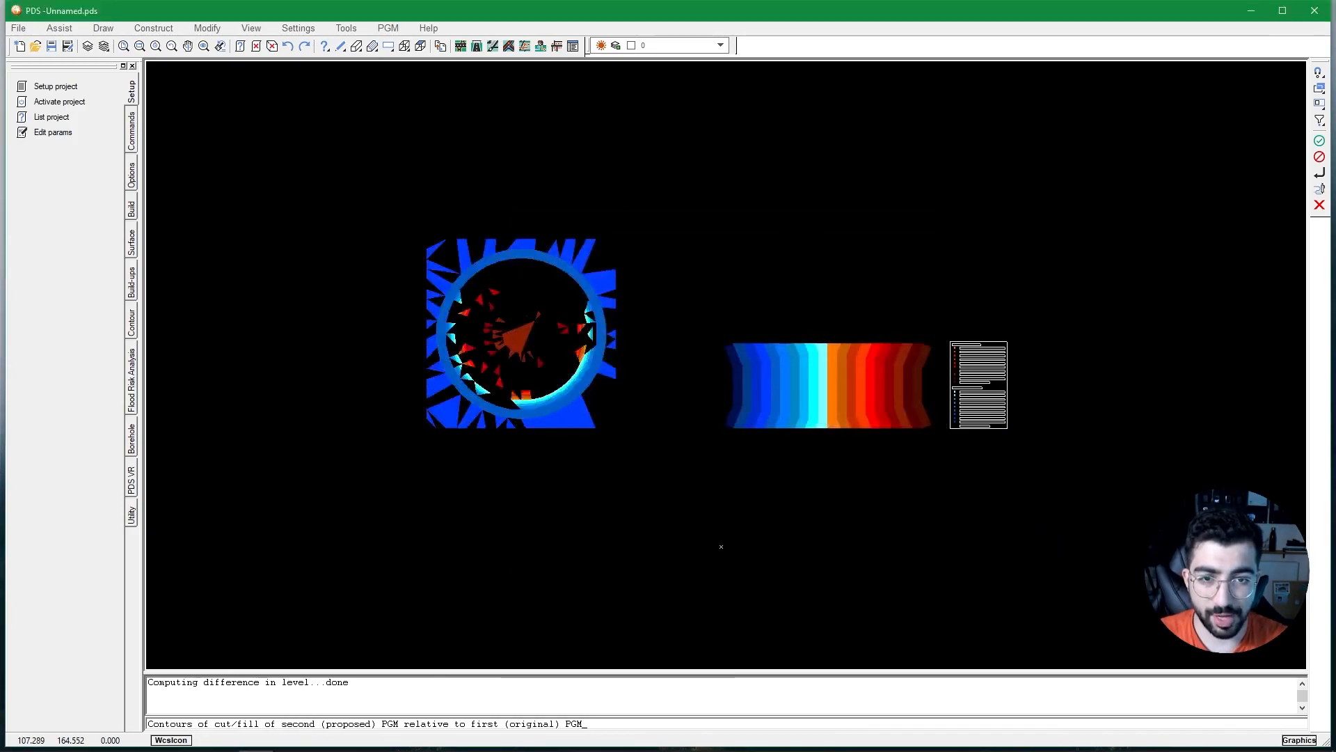
pyautogui.click(636, 427)
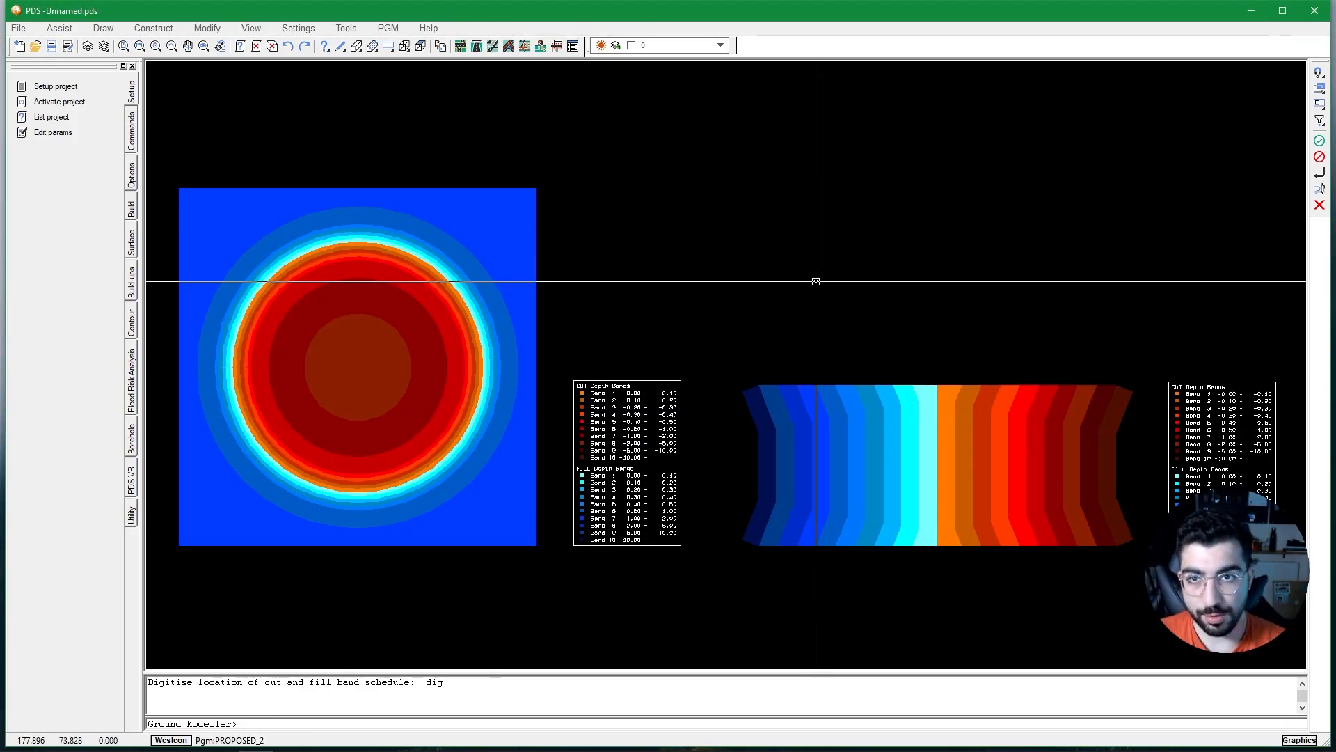
# Set up an AutoCAD DWG export of entities selected by digitising, with entity colours exported by layer.
pyautogui.click(20, 29)
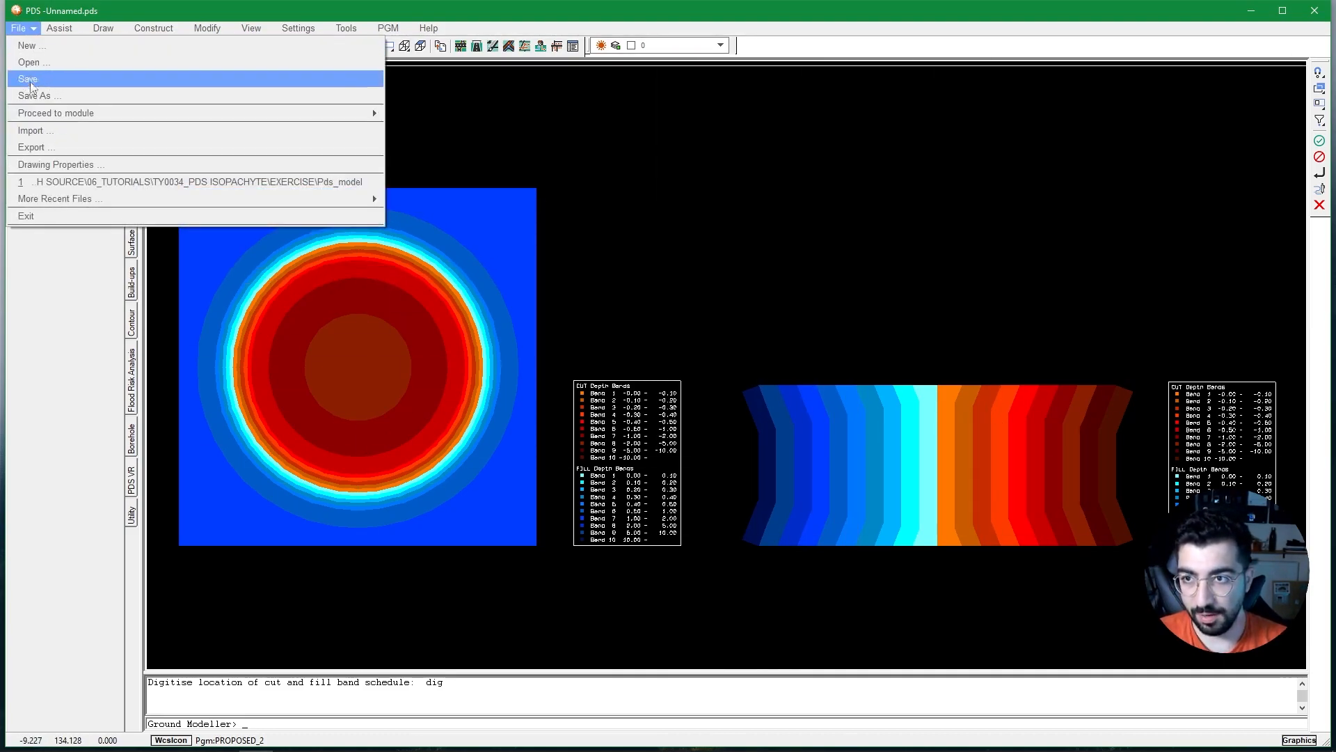
pyautogui.click(42, 143)
pyautogui.click(764, 316)
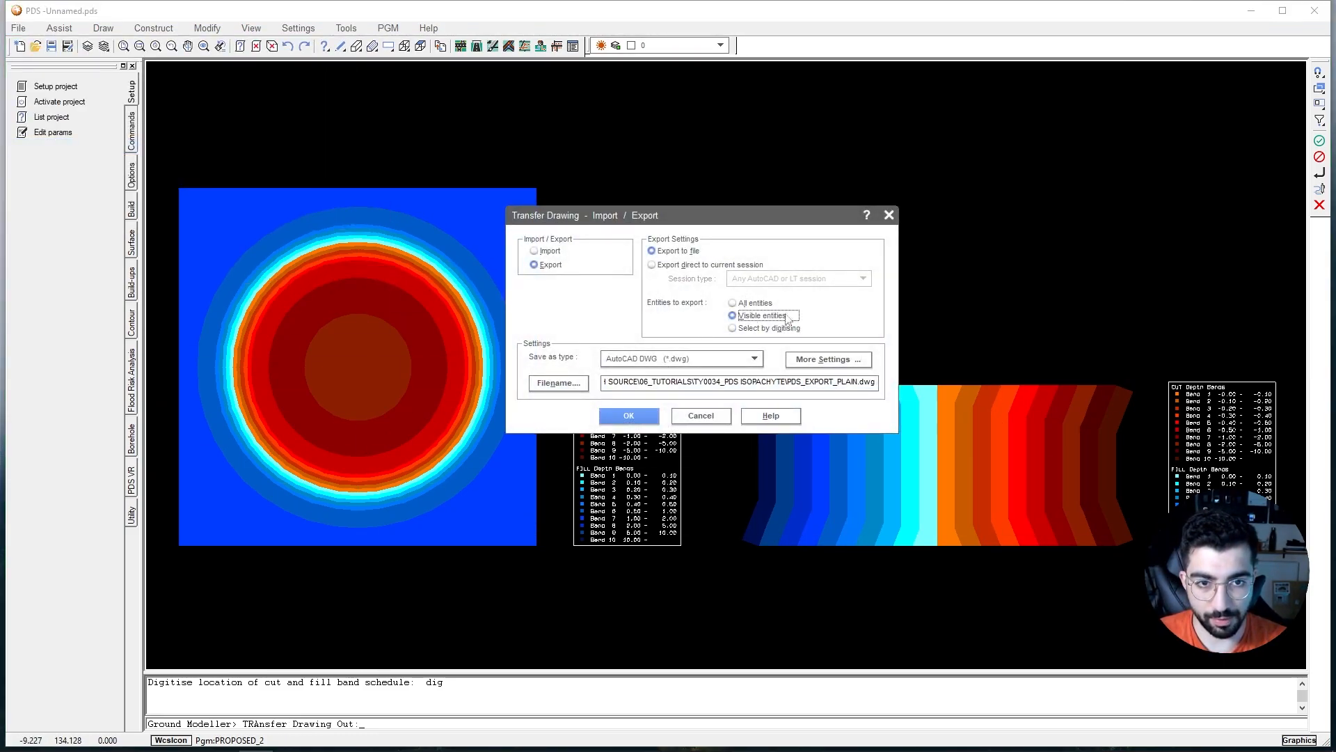
pyautogui.click(762, 328)
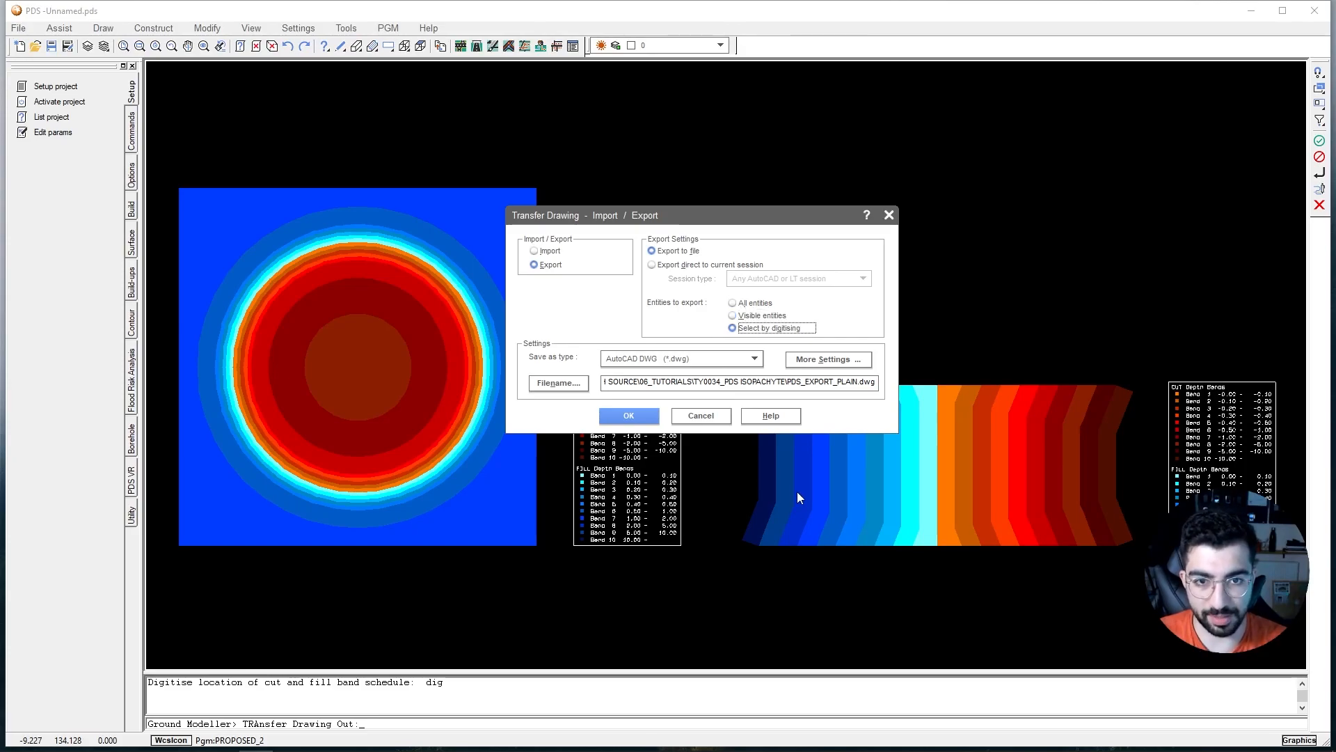
pyautogui.click(828, 359)
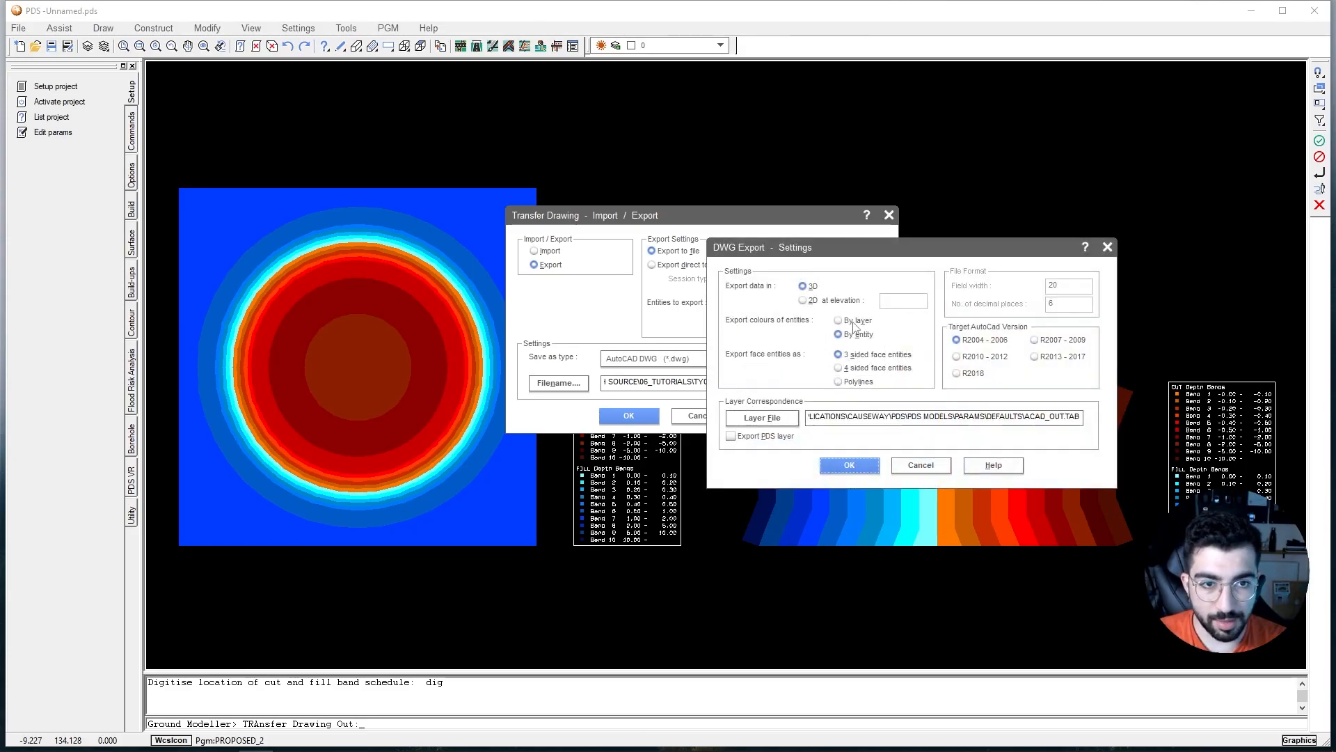
pyautogui.click(864, 322)
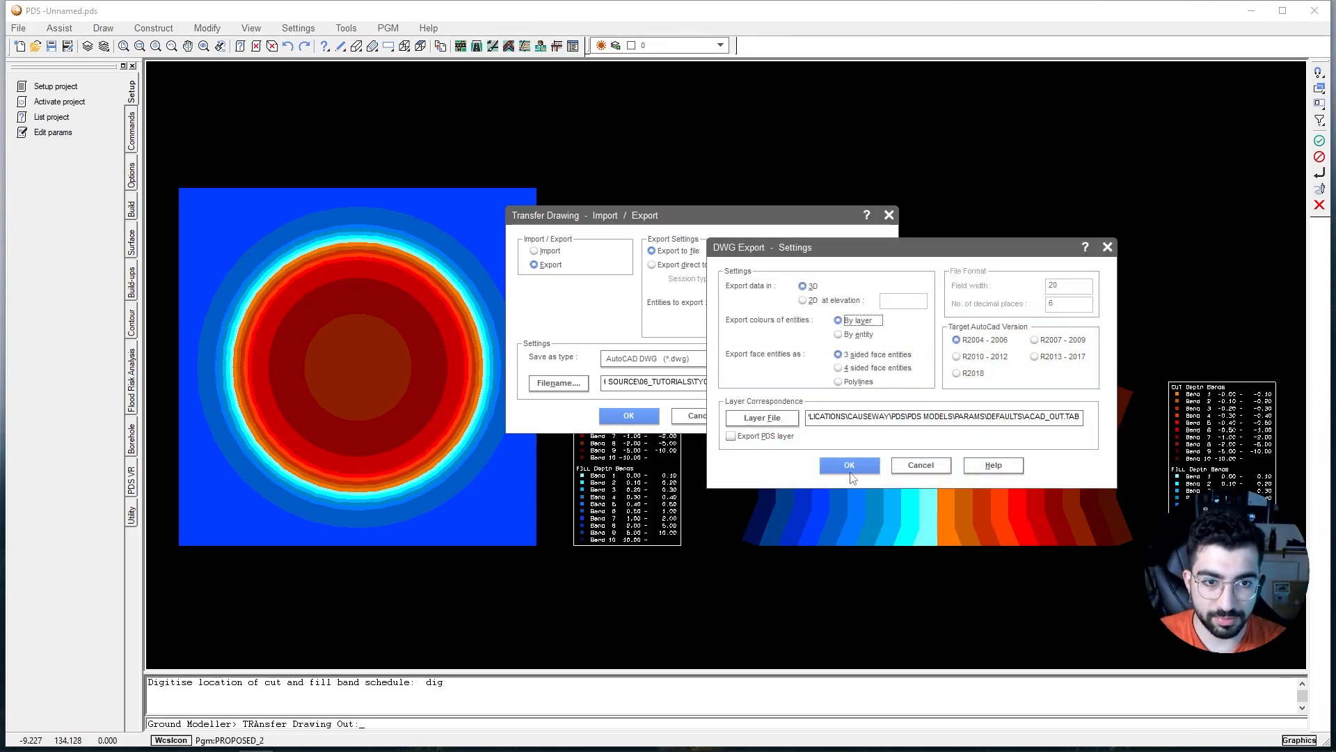
pyautogui.click(845, 466)
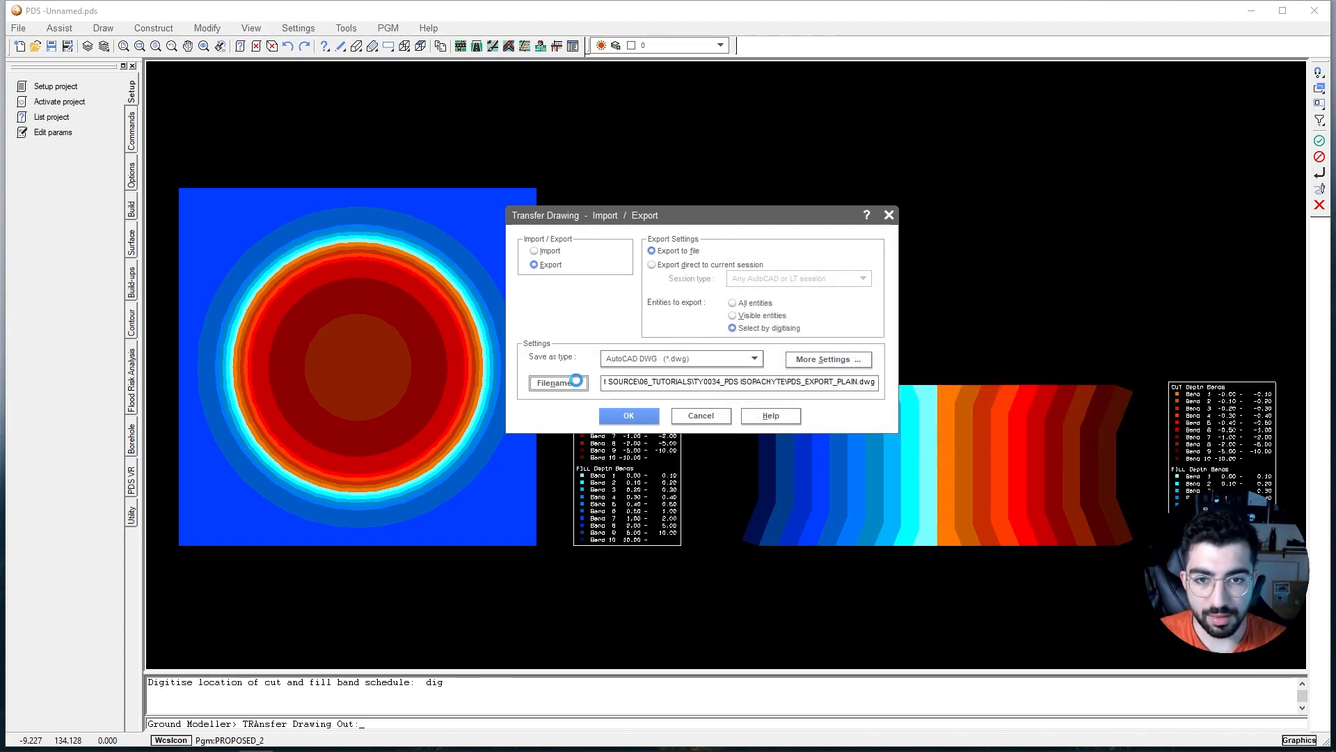
# Set the DWG export file to Earthworks_Site 1 in the 2.Exports folder and start the entity selection.
pyautogui.click(559, 382)
pyautogui.click(562, 158)
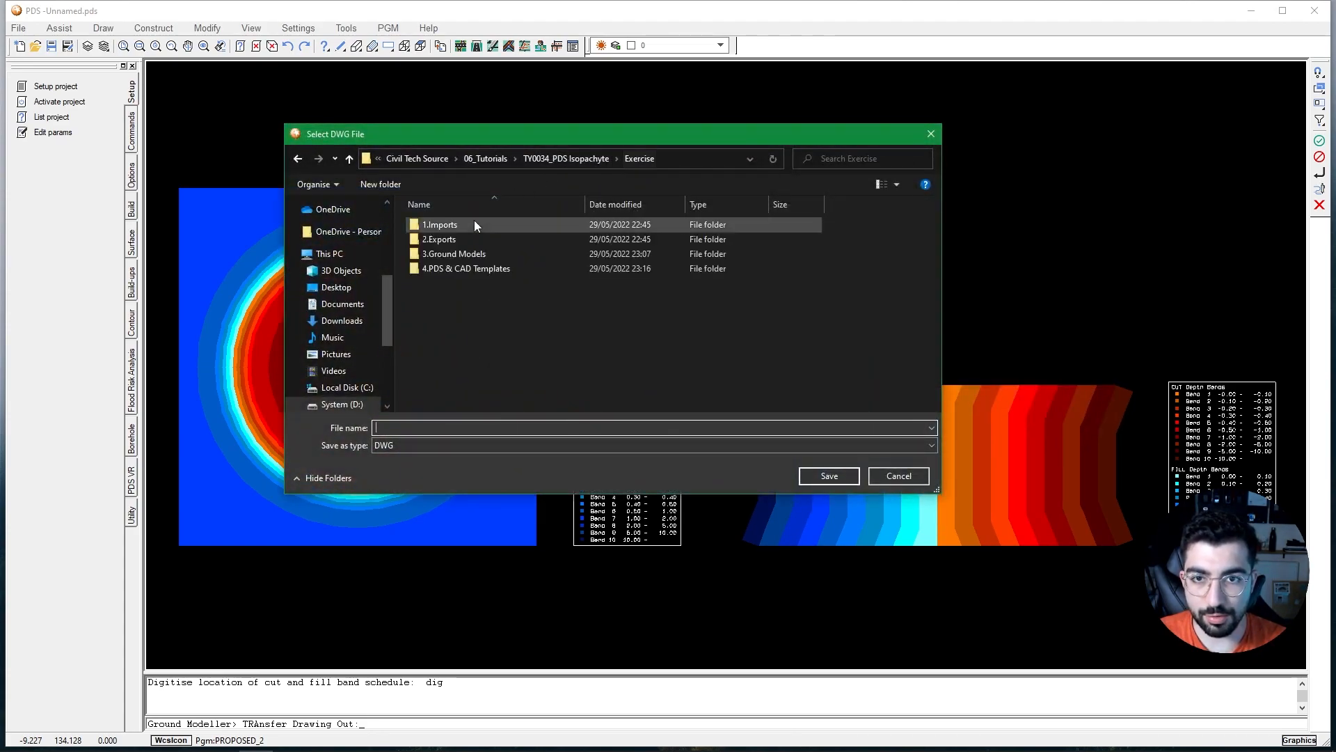
pyautogui.doubleClick(462, 235)
pyautogui.click(410, 427)
pyautogui.write('Earthworks_Site 1')
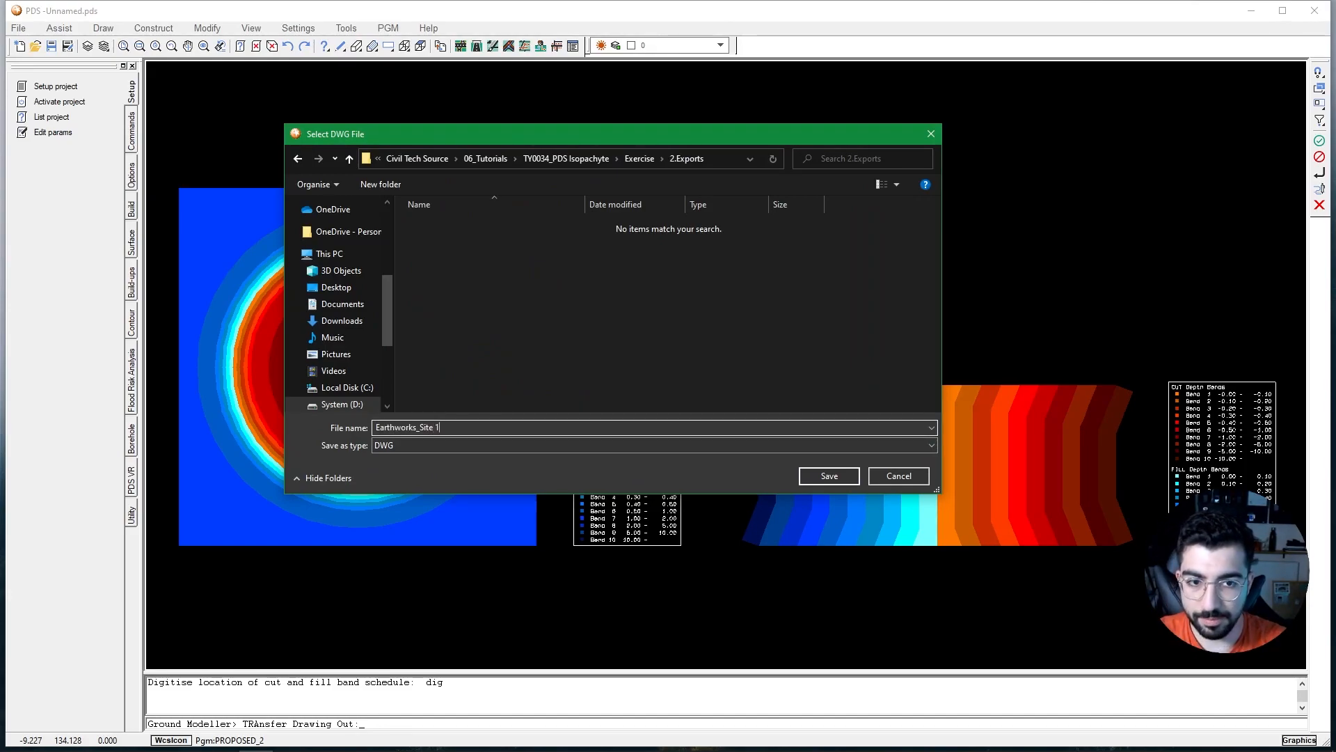
pyautogui.press('Return')
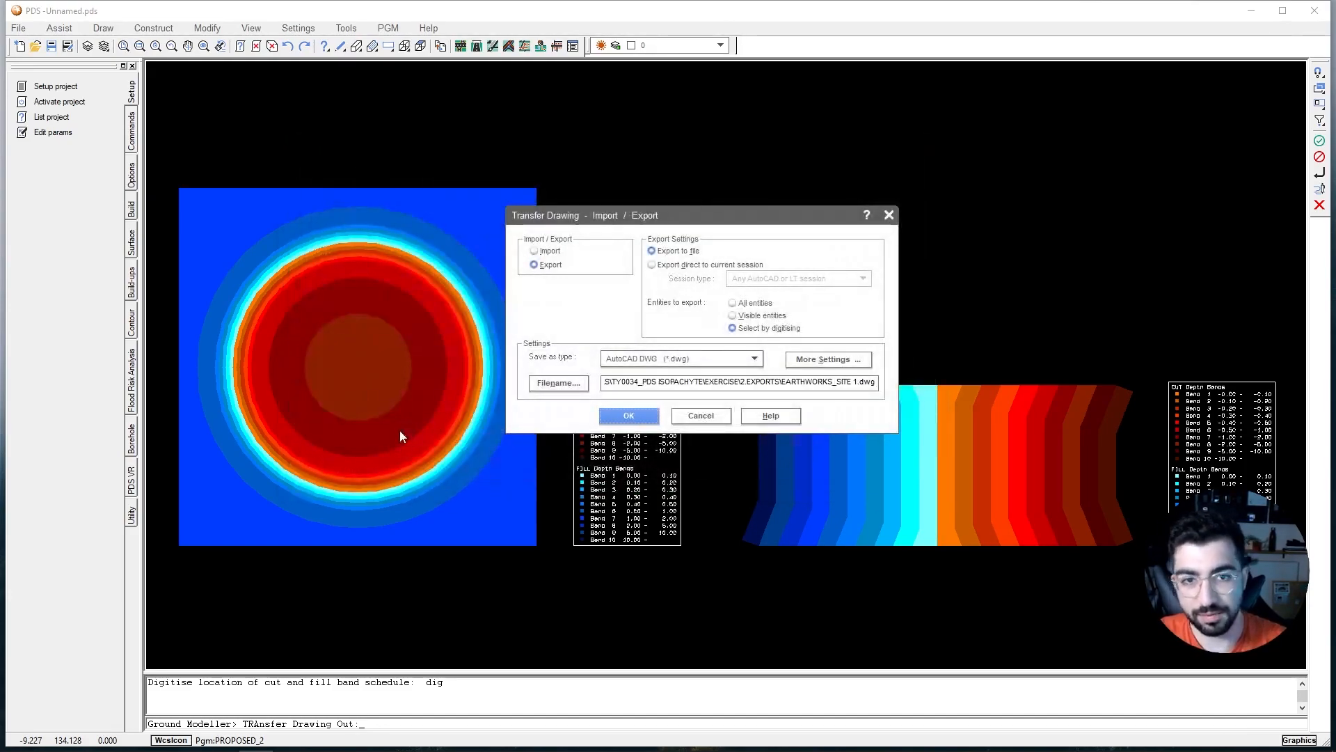
pyautogui.click(628, 416)
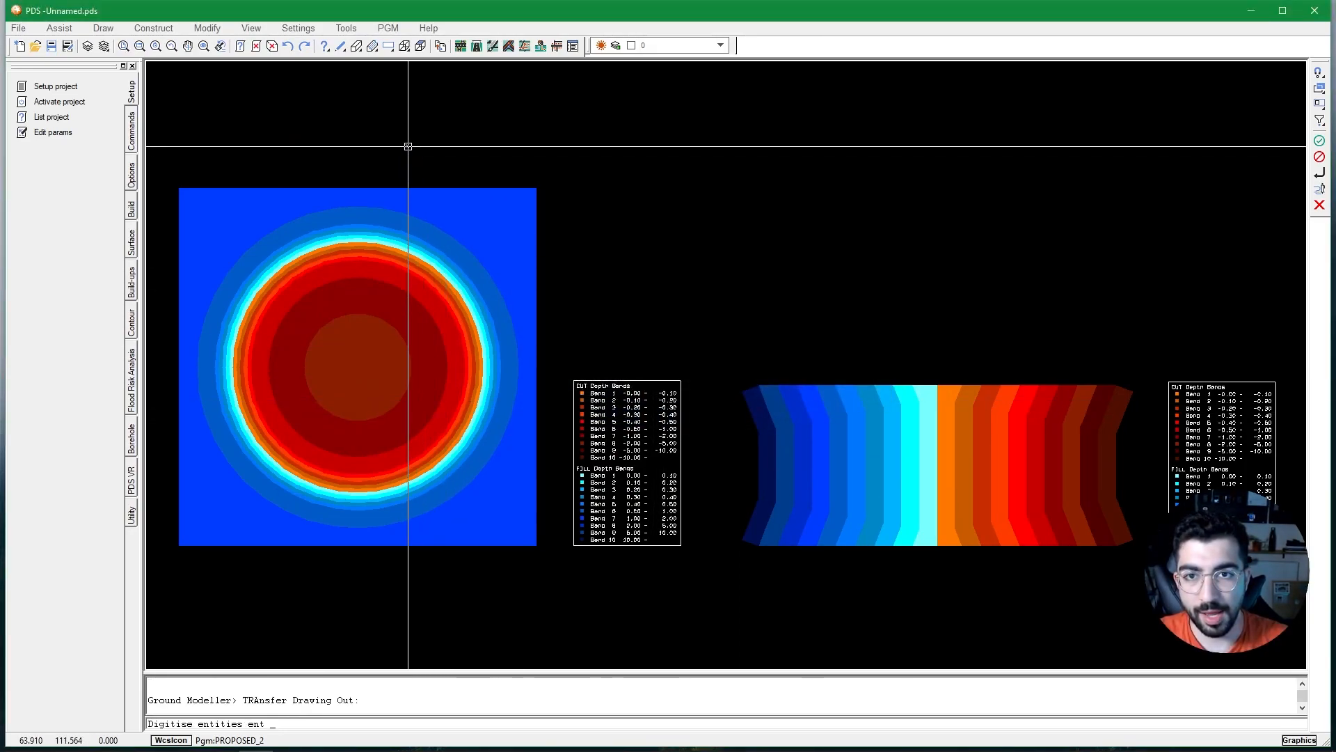
# Select the circular isopachyte drawing and its band schedule with a window and export them.
pyautogui.rightClick(364, 121)
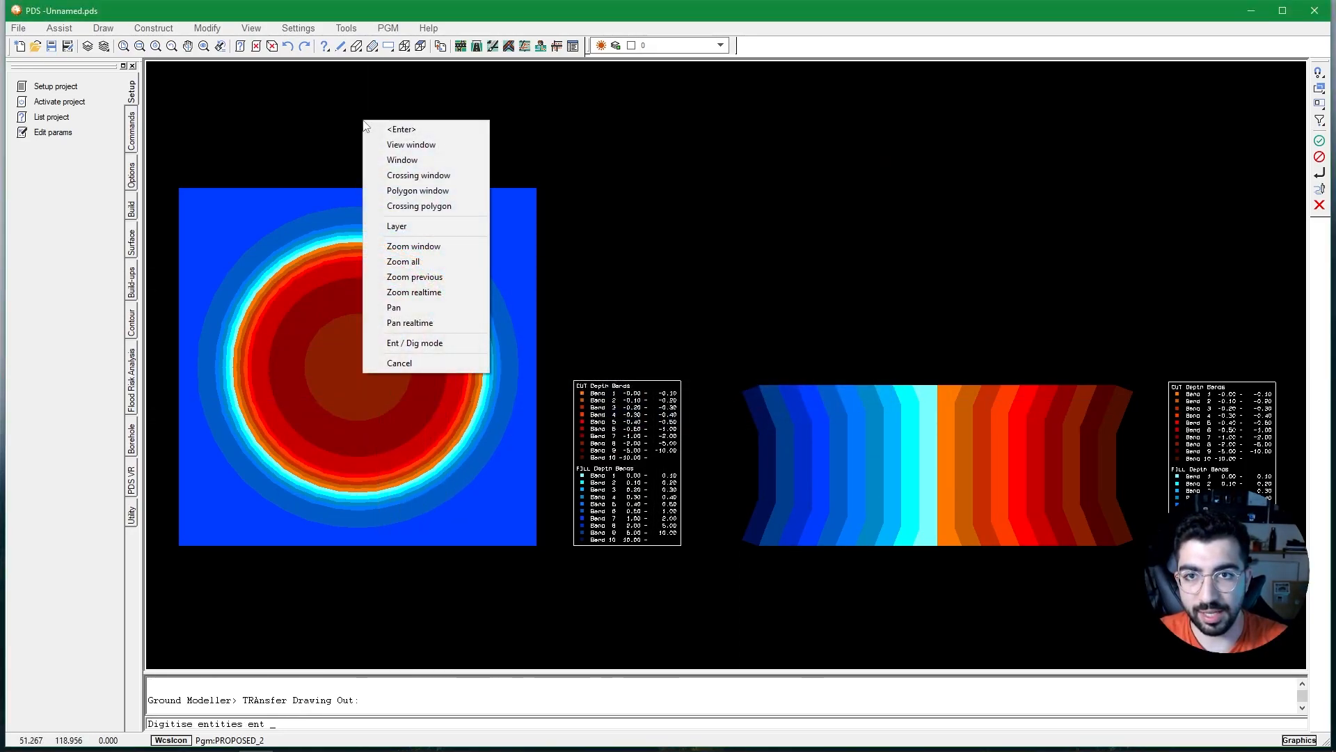
pyautogui.click(403, 160)
pyautogui.click(161, 150)
pyautogui.click(694, 570)
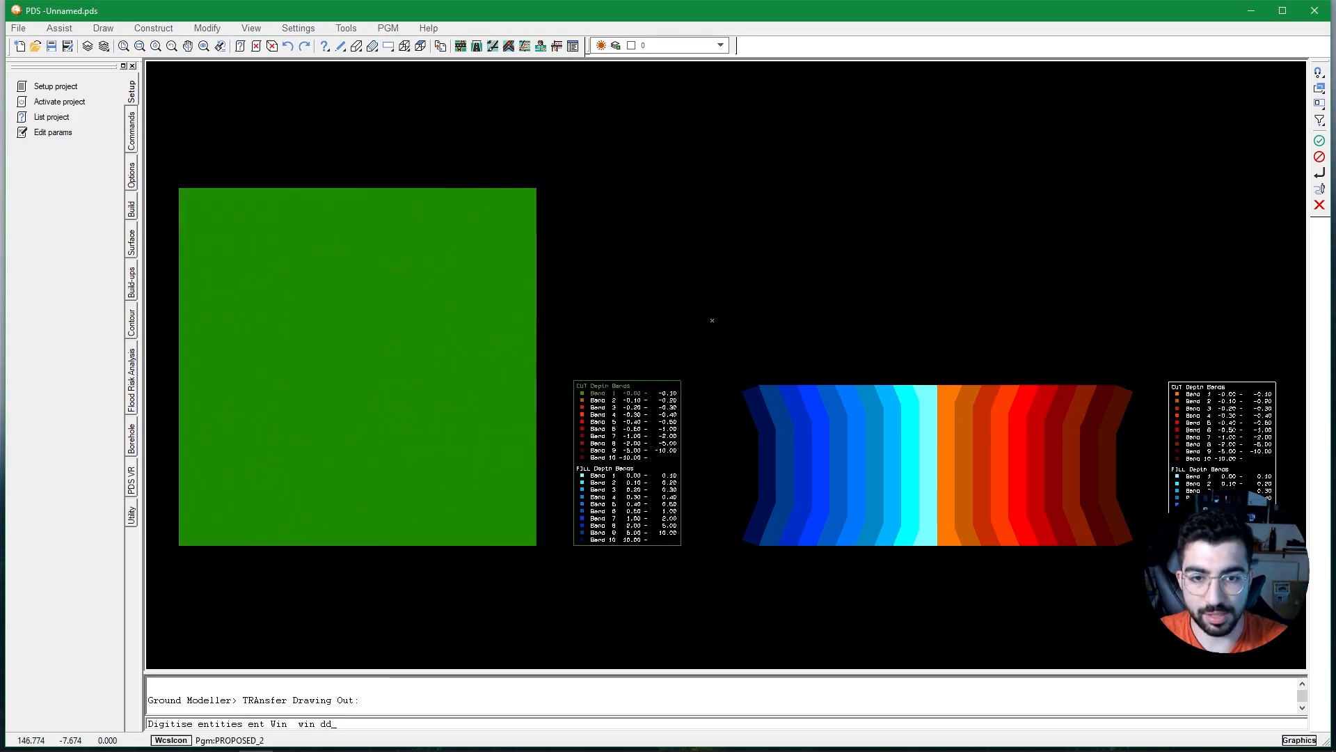
pyautogui.press('Return')
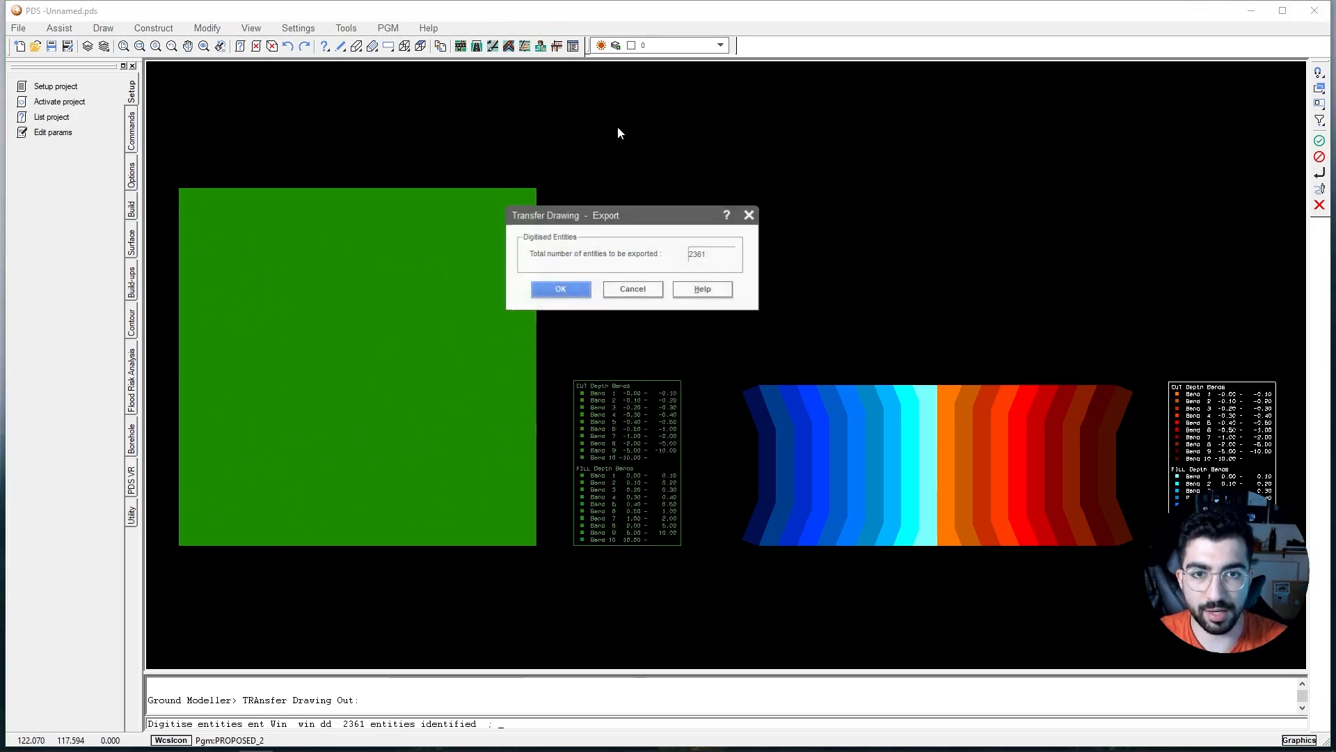
pyautogui.click(561, 287)
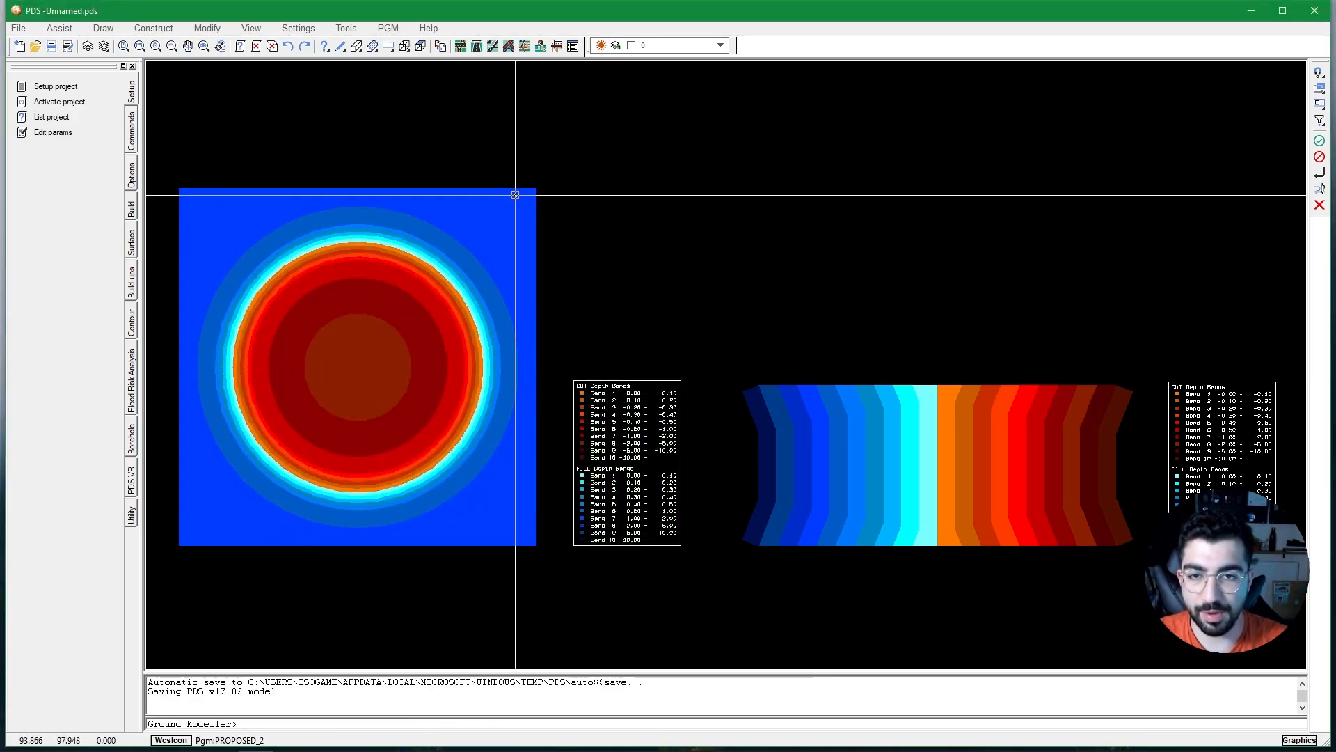
# Set up another DWG export by digitising to EARTHWORKS_SITE 2.dwg in 2.Exports, with entity colours by layer.
pyautogui.click(21, 28)
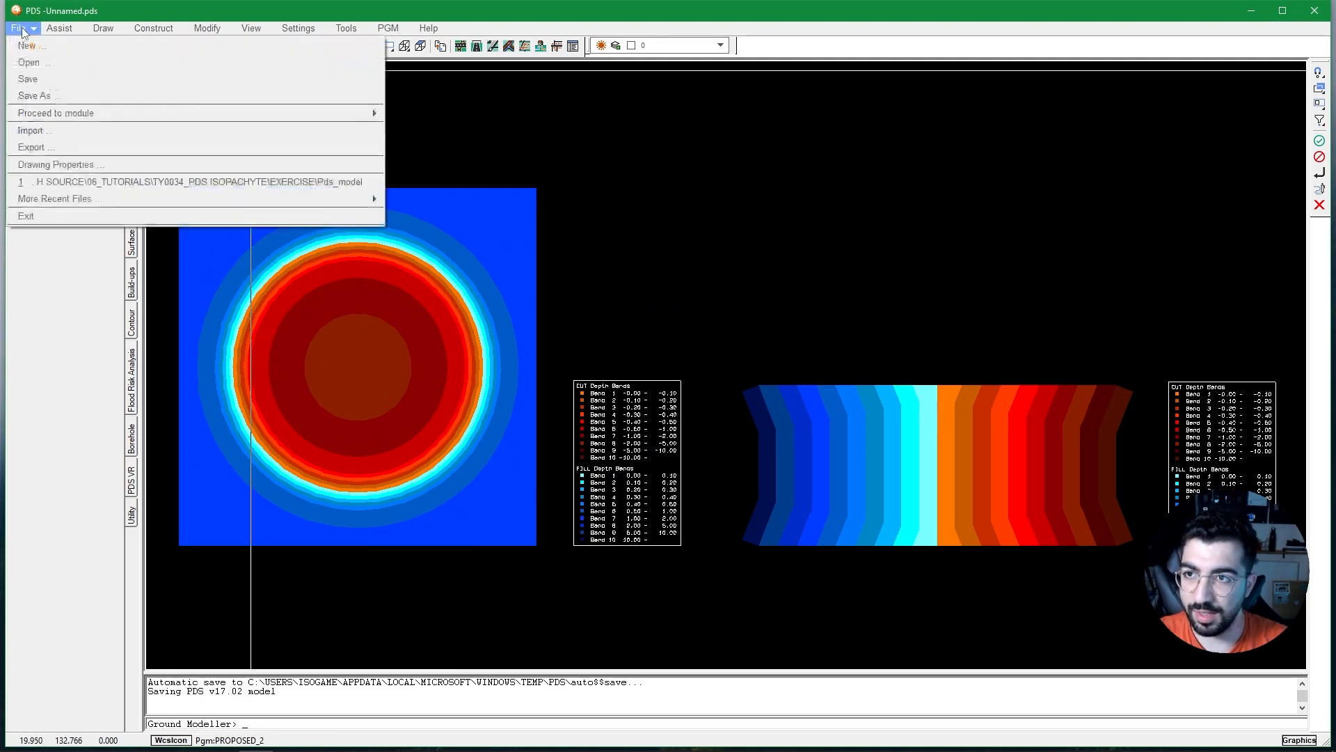
pyautogui.click(61, 131)
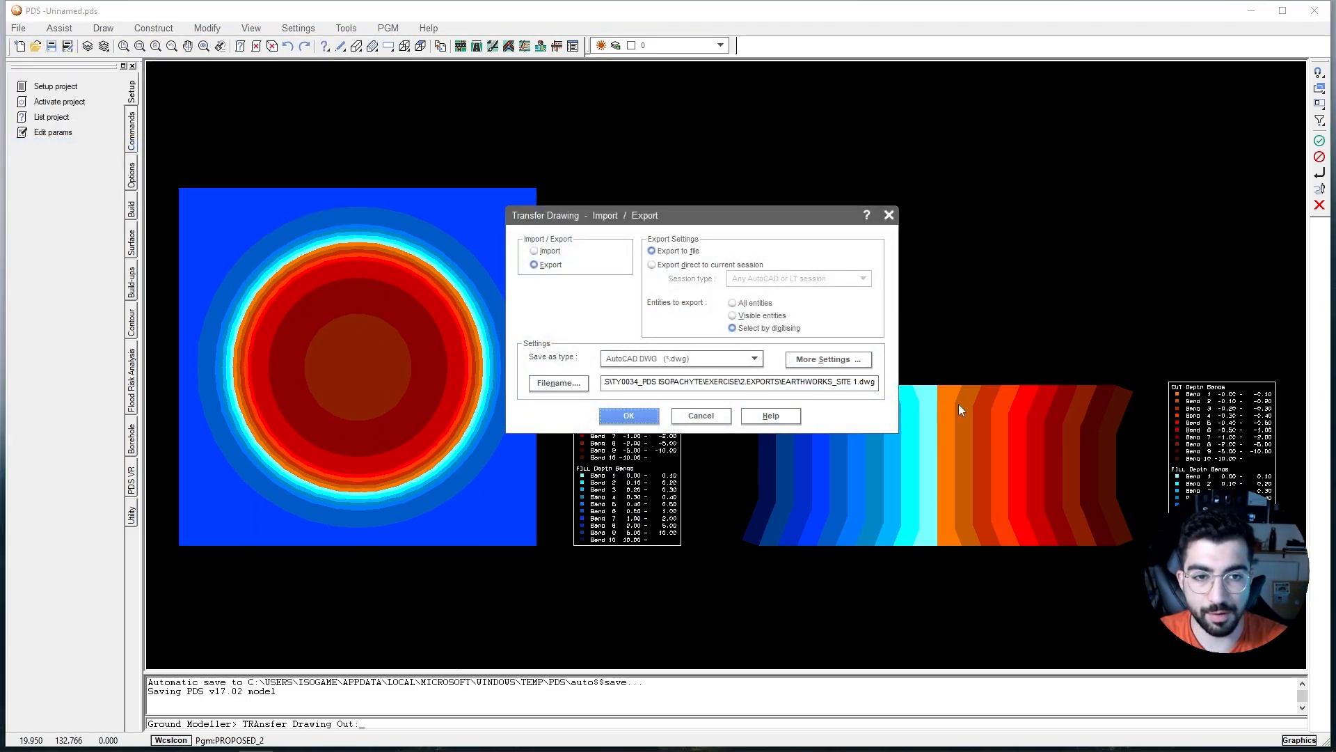
pyautogui.click(558, 383)
pyautogui.click(506, 225)
pyautogui.click(449, 427)
pyautogui.write('2.dwg')
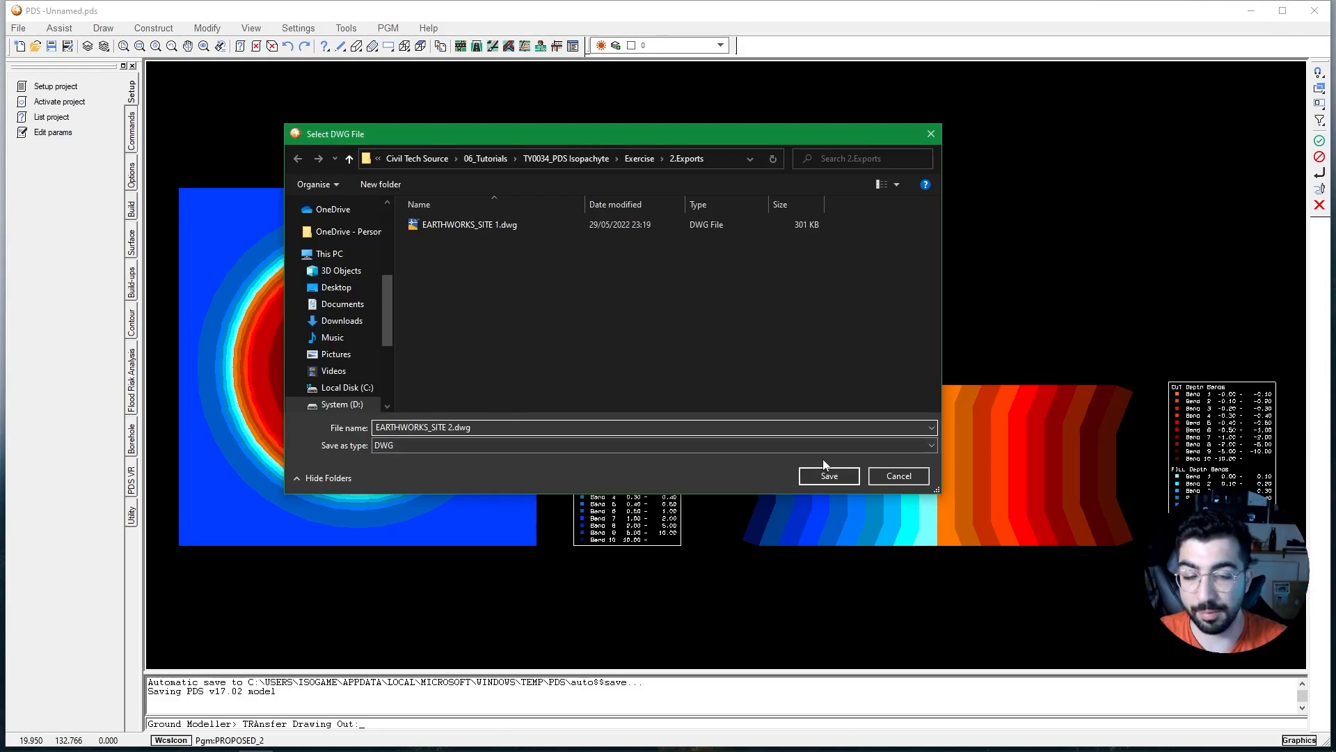
pyautogui.click(831, 477)
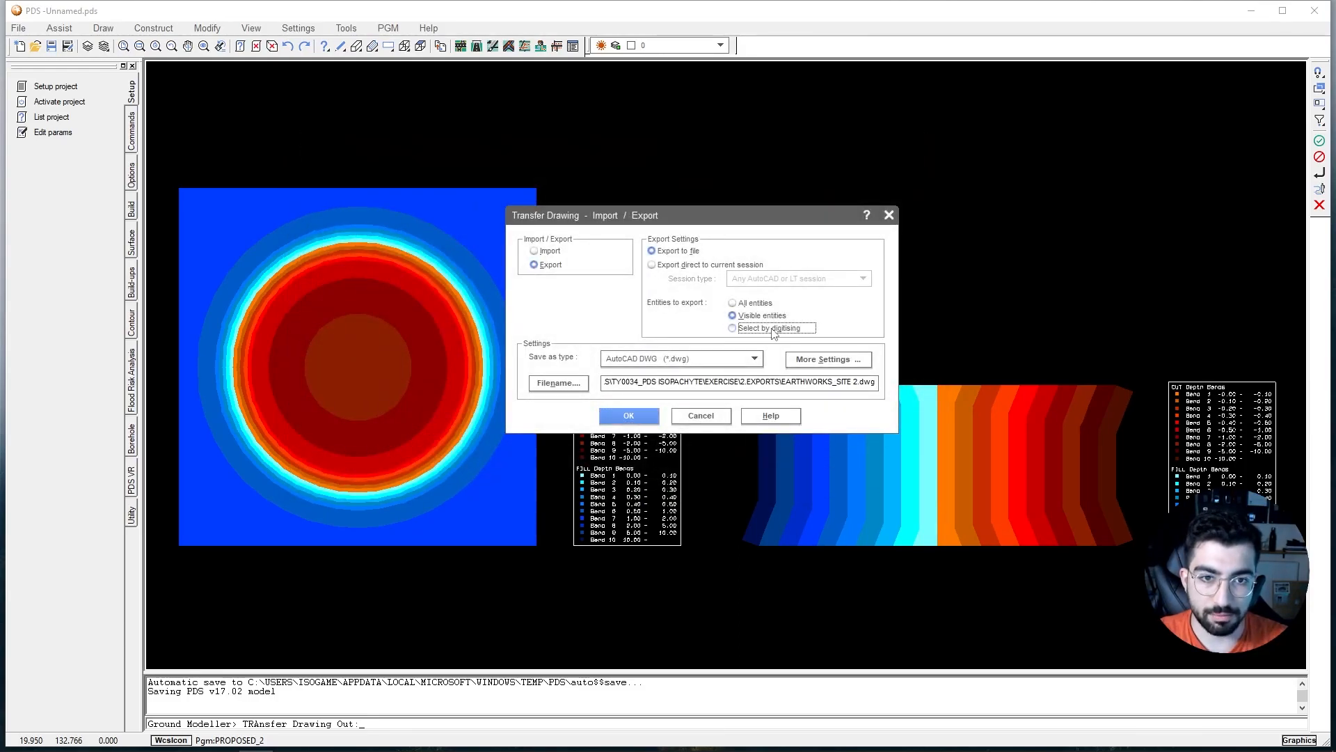
pyautogui.click(806, 361)
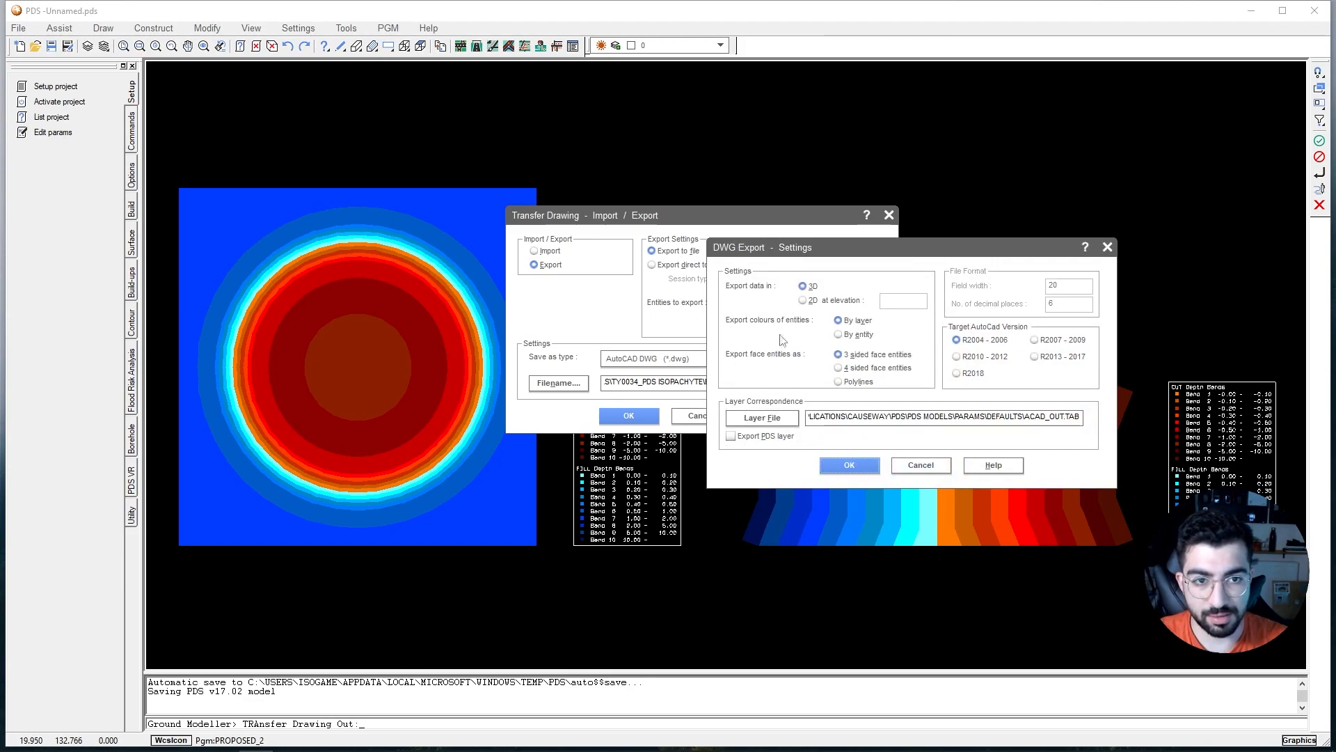
pyautogui.click(832, 464)
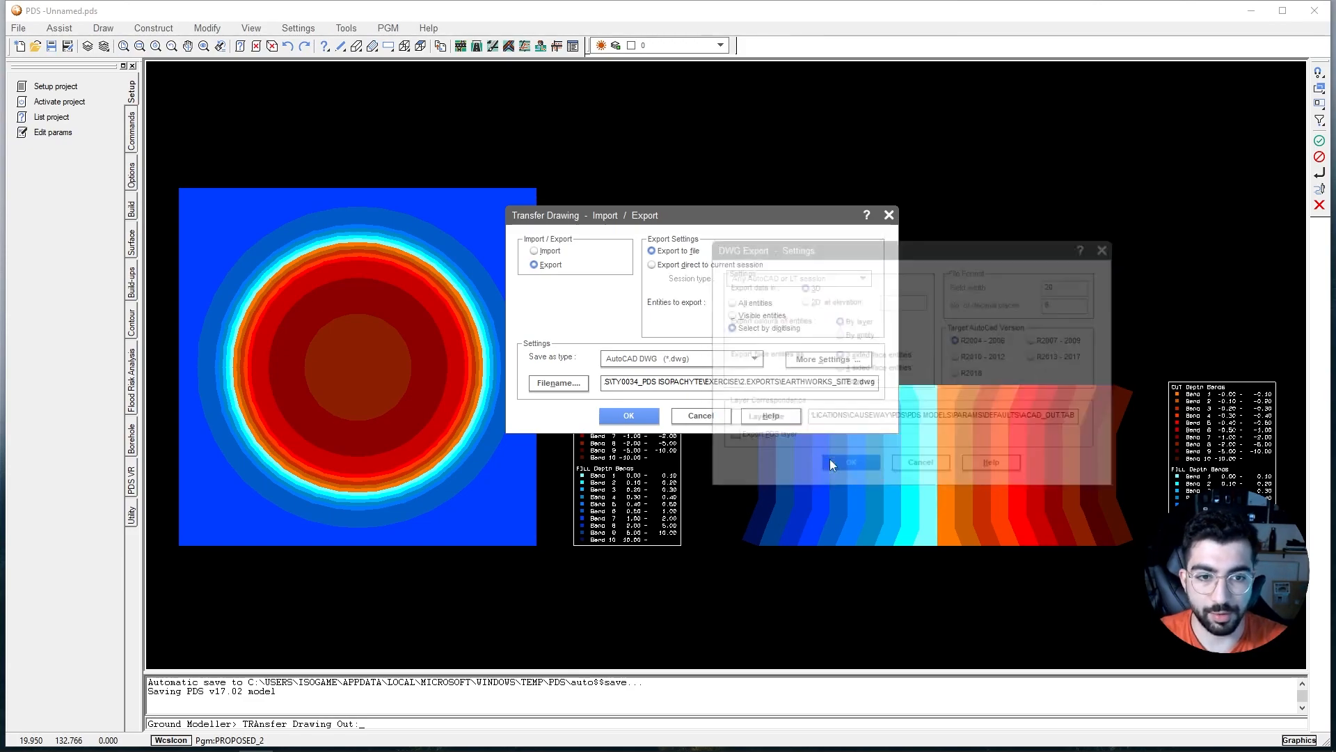
pyautogui.click(629, 416)
# Select the rectangular striped isopachyte drawing and its band schedule with a window and export them.
pyautogui.rightClick(735, 151)
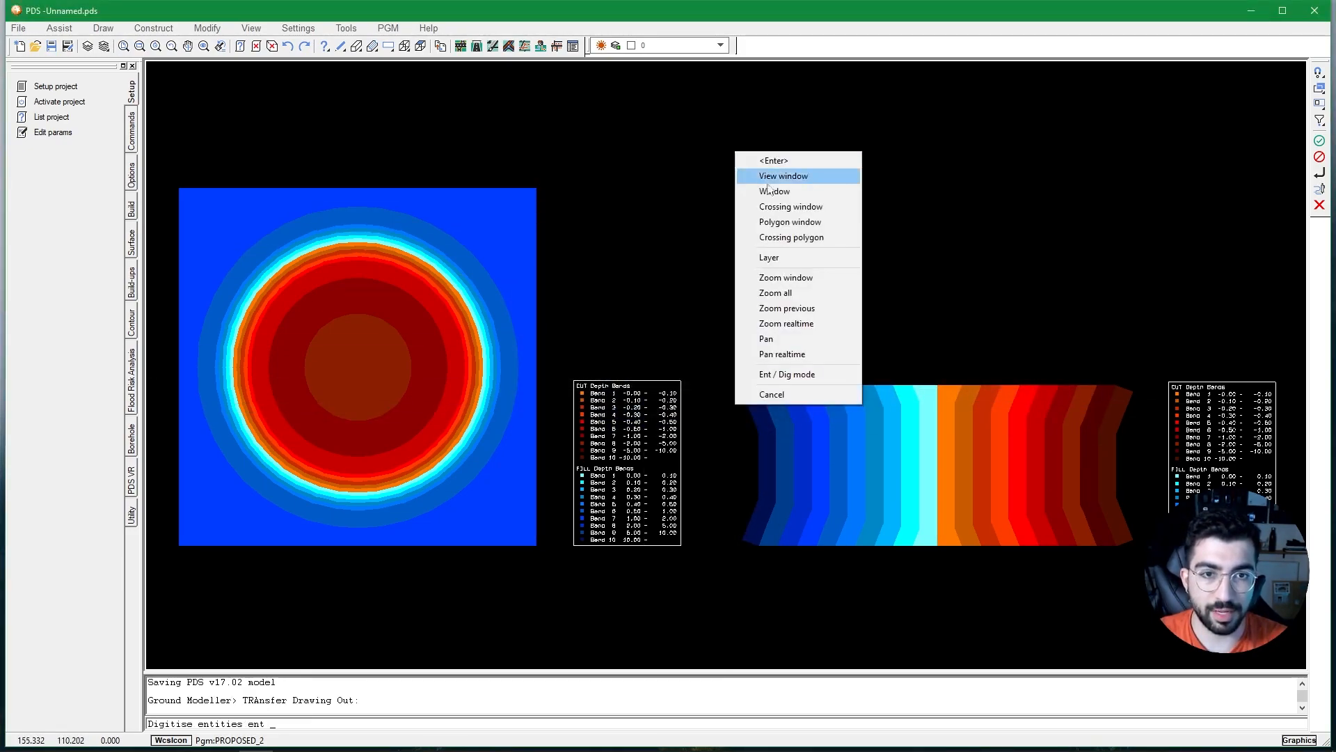
pyautogui.click(775, 192)
pyautogui.click(707, 181)
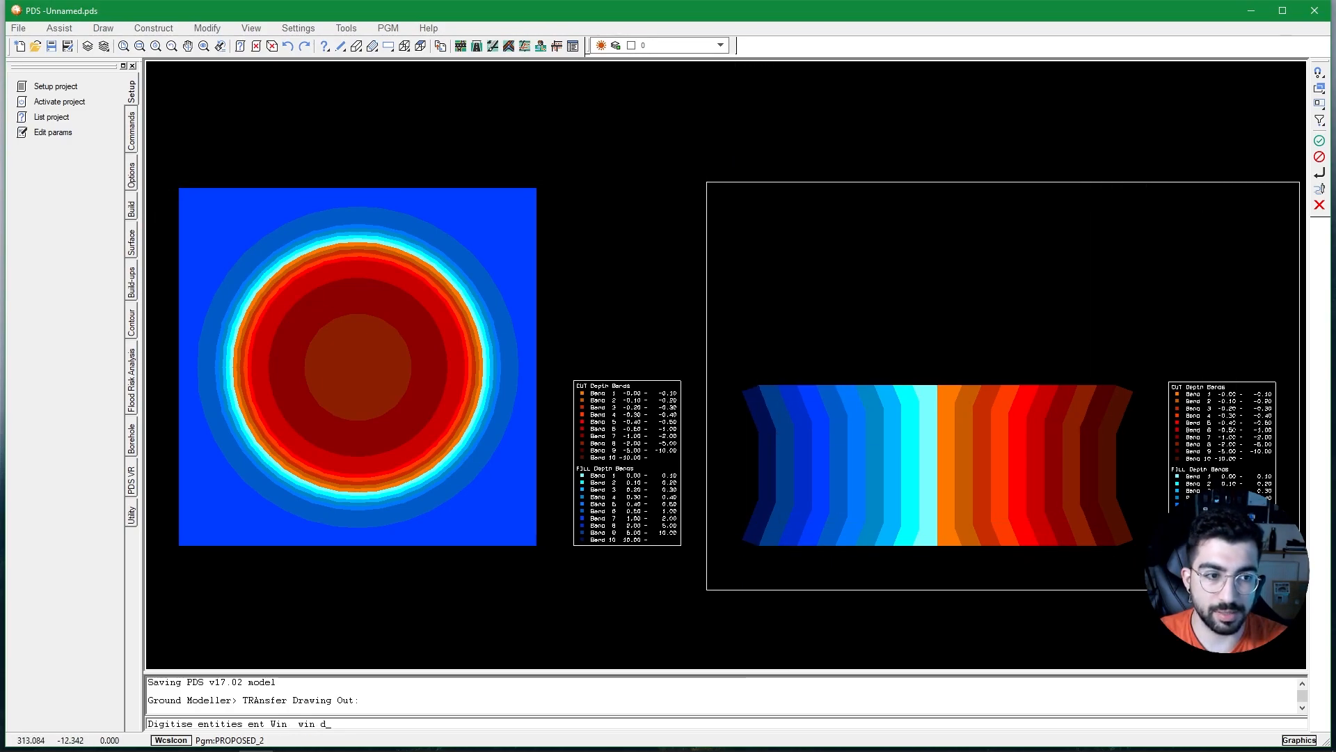
pyautogui.click(1301, 590)
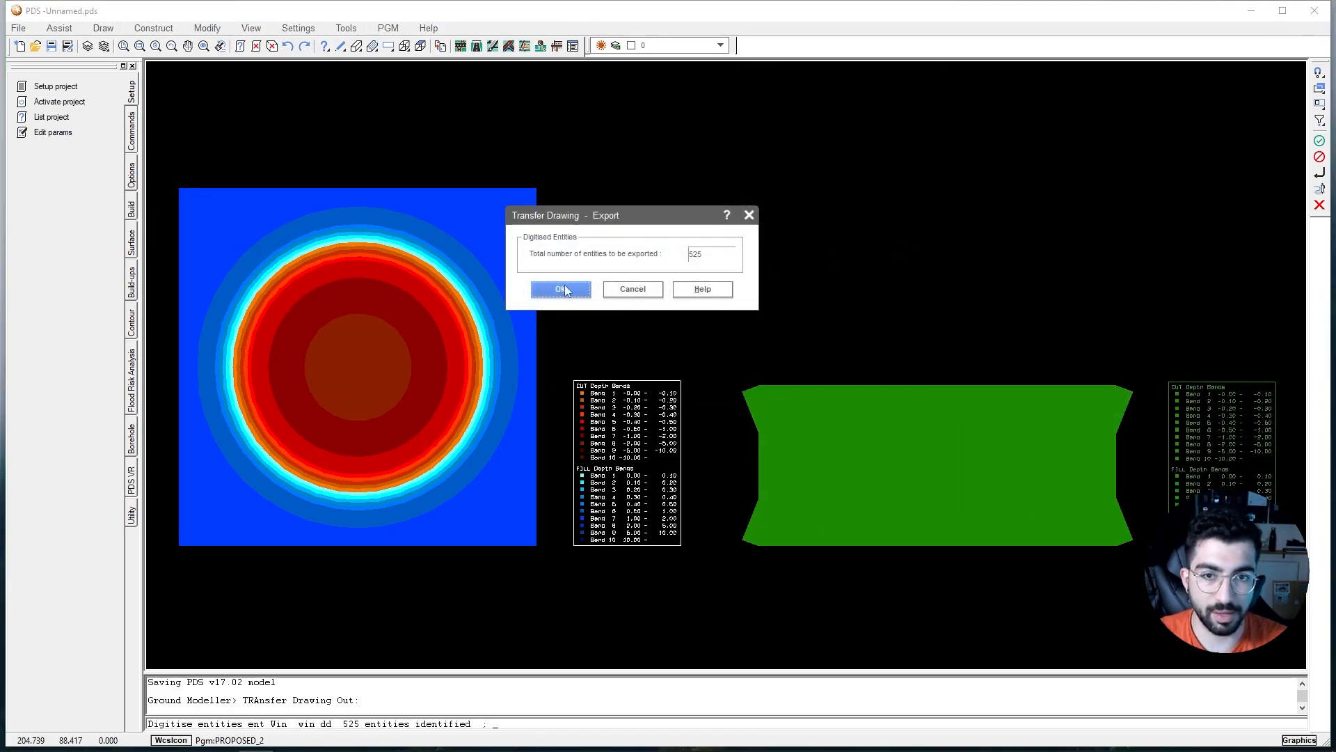
pyautogui.click(572, 289)
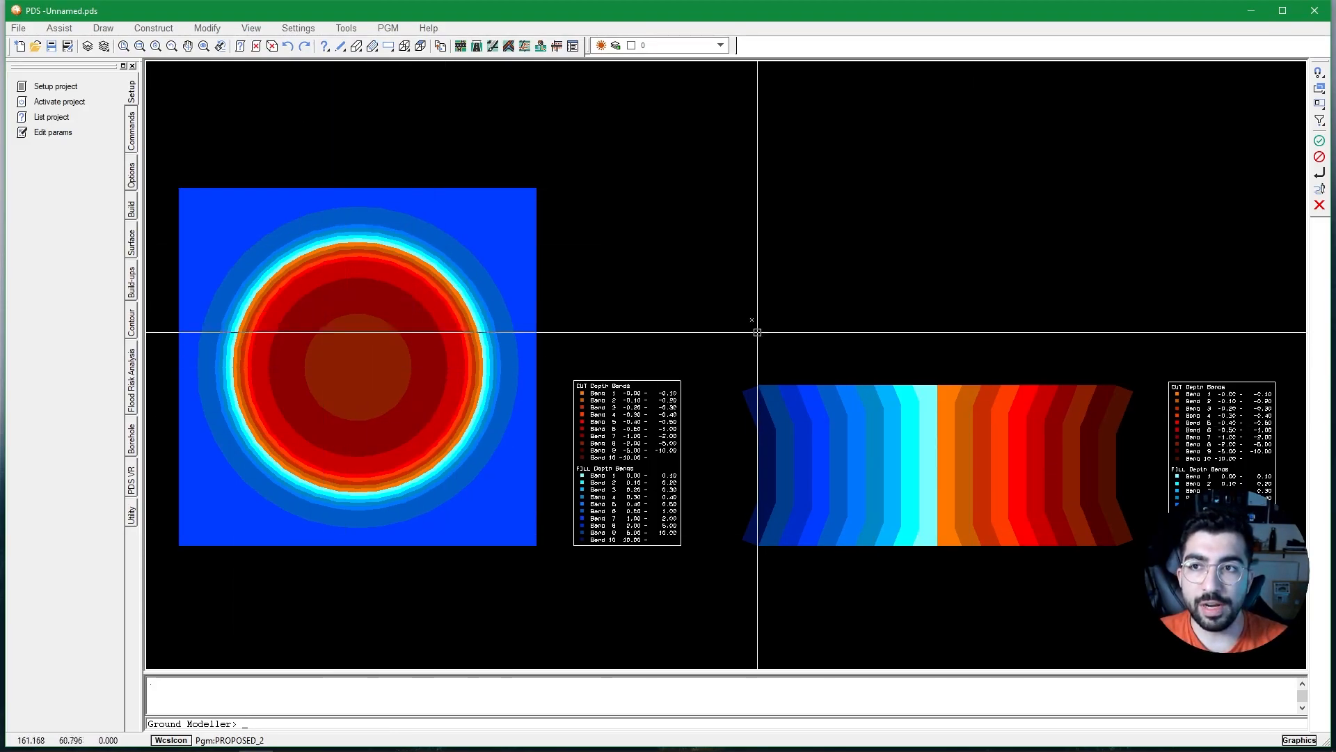
# Inspect the colour number assigned to a cut depth band layer in the layer control, leaving it unaltered.
pyautogui.click(90, 47)
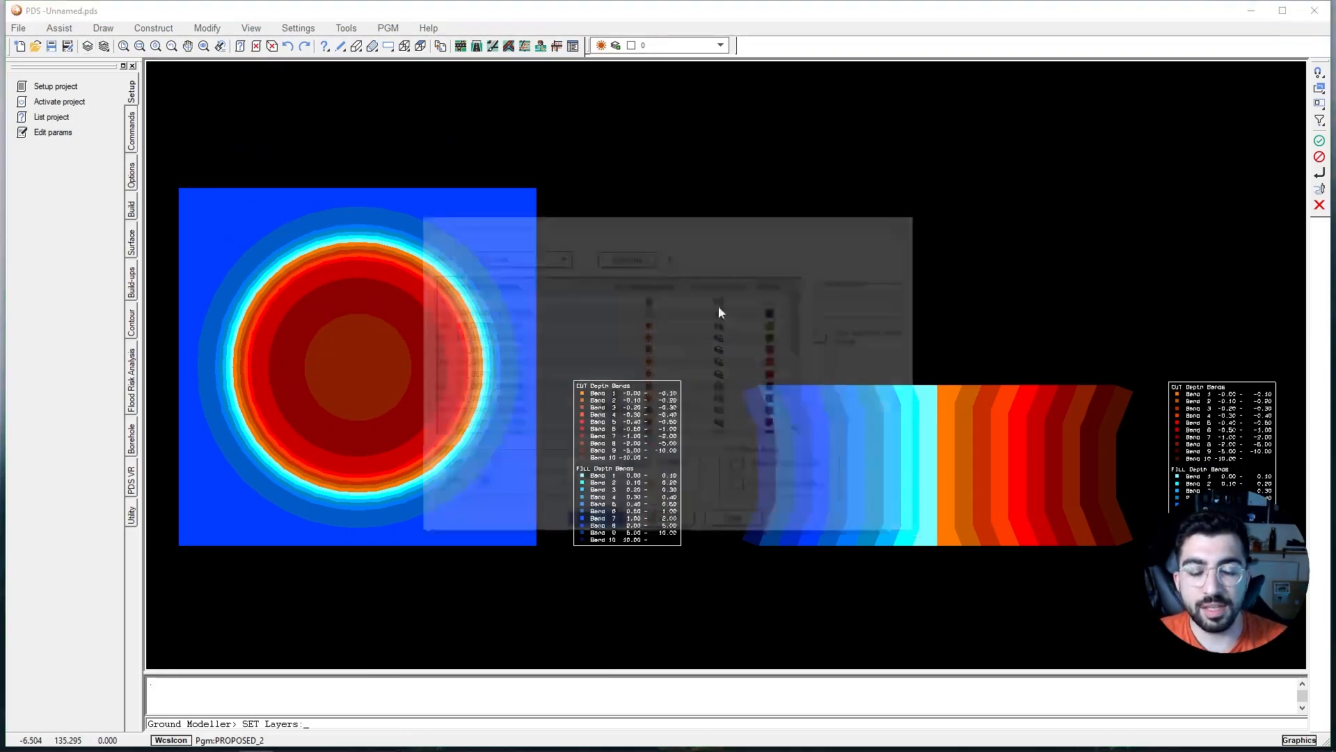
pyautogui.click(773, 356)
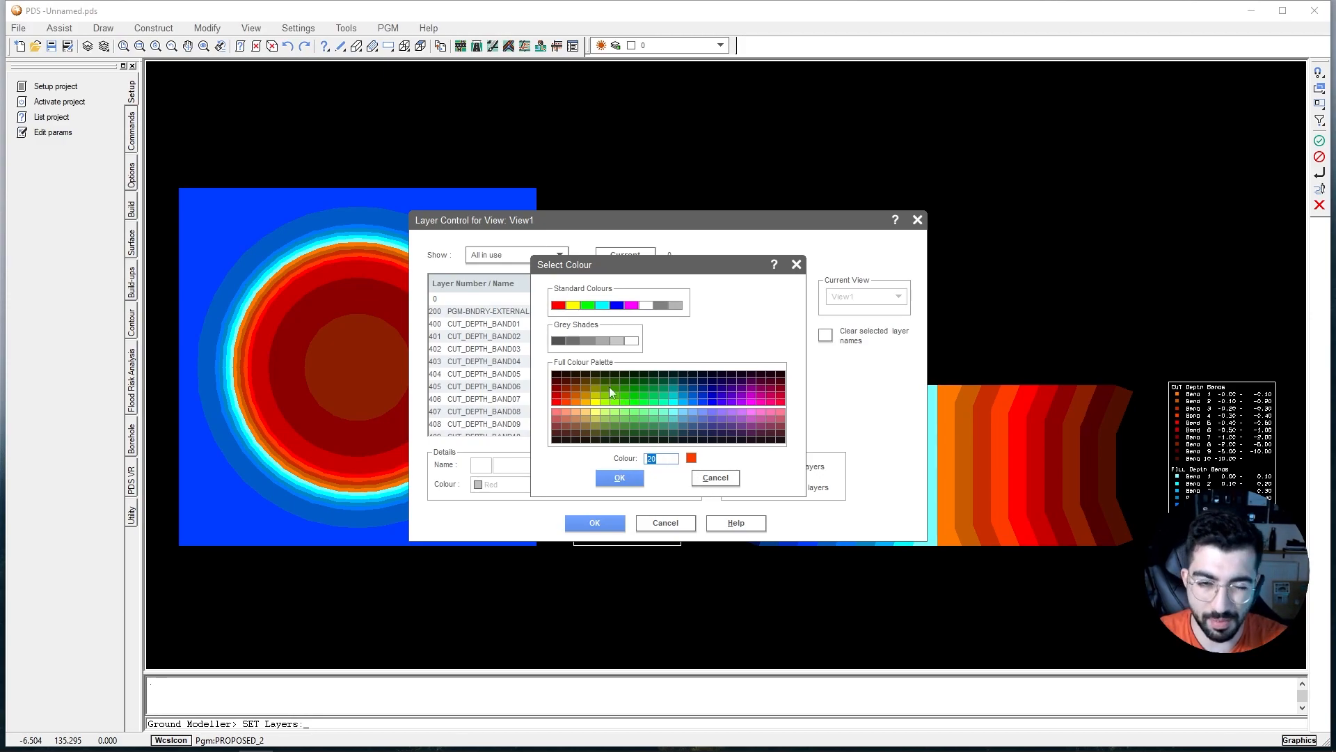
pyautogui.click(712, 479)
pyautogui.click(675, 523)
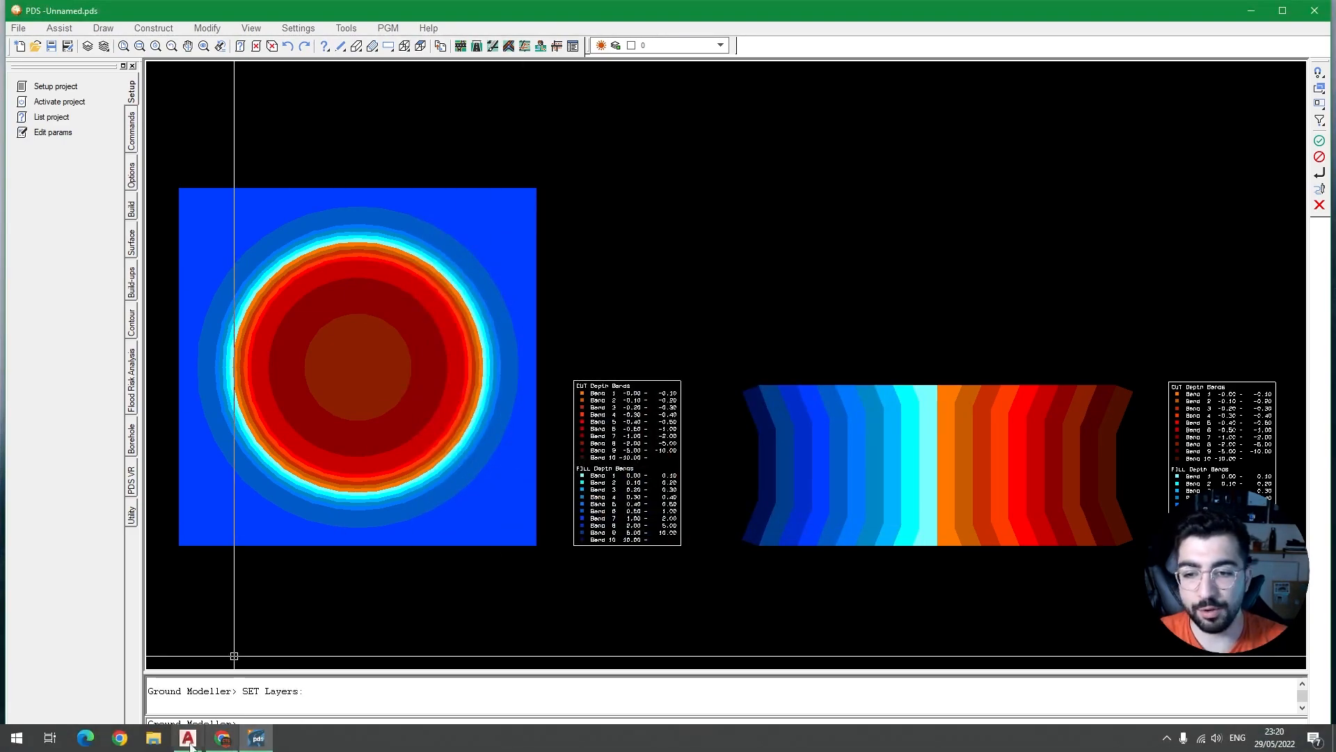
# Switch to AutoCAD and open EARTHWORKS_SITE 1.dwg and EARTHWORKS_SITE 2.dwg from the 2.Exports folder.
pyautogui.moveTo(186, 742)
pyautogui.click(178, 700)
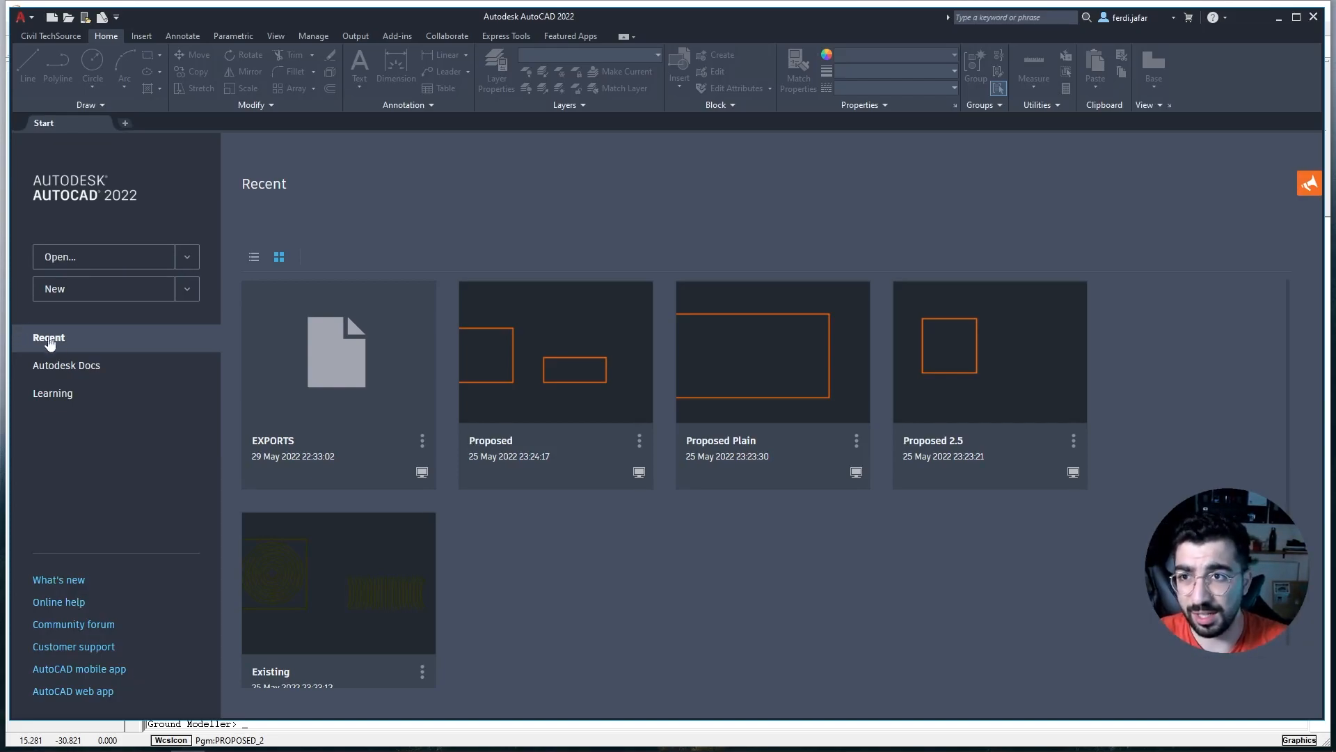
pyautogui.click(96, 266)
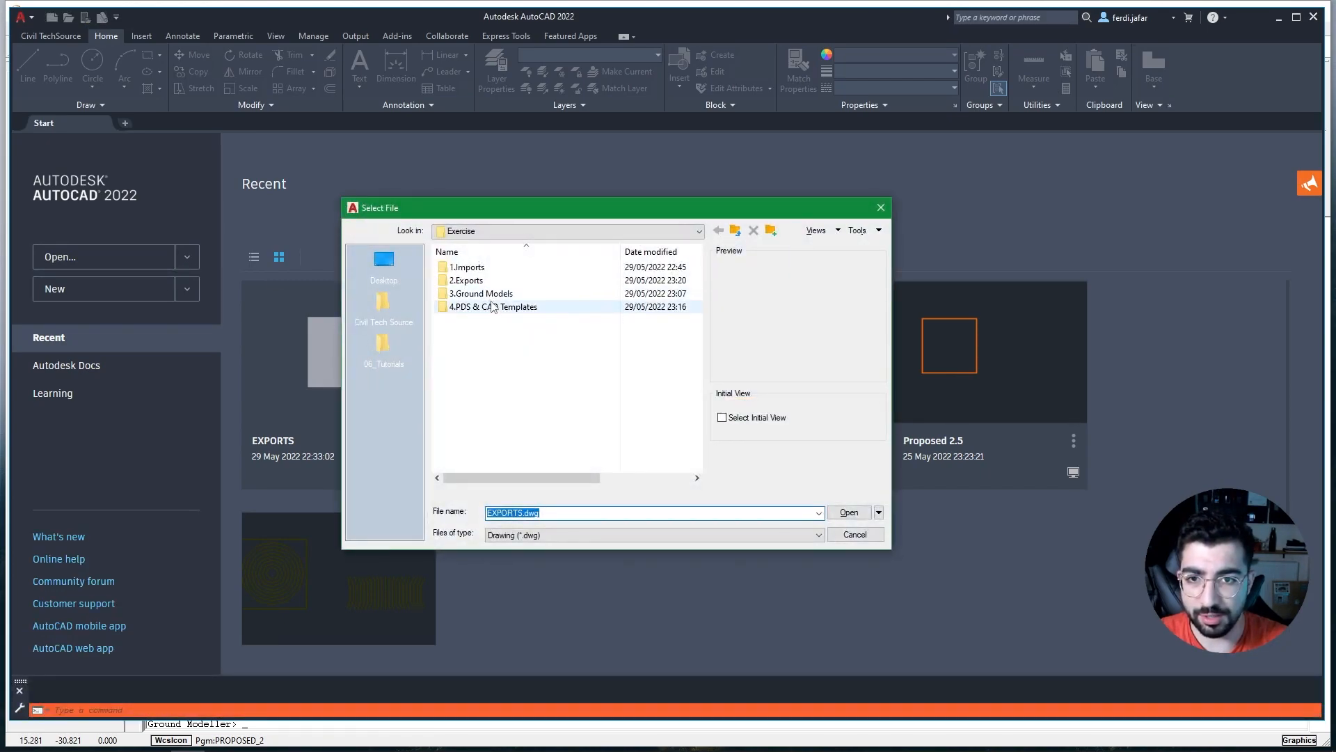
pyautogui.doubleClick(466, 279)
pyautogui.click(497, 266)
pyautogui.keyDown('shift'); pyautogui.click(496, 280); pyautogui.keyUp('shift')
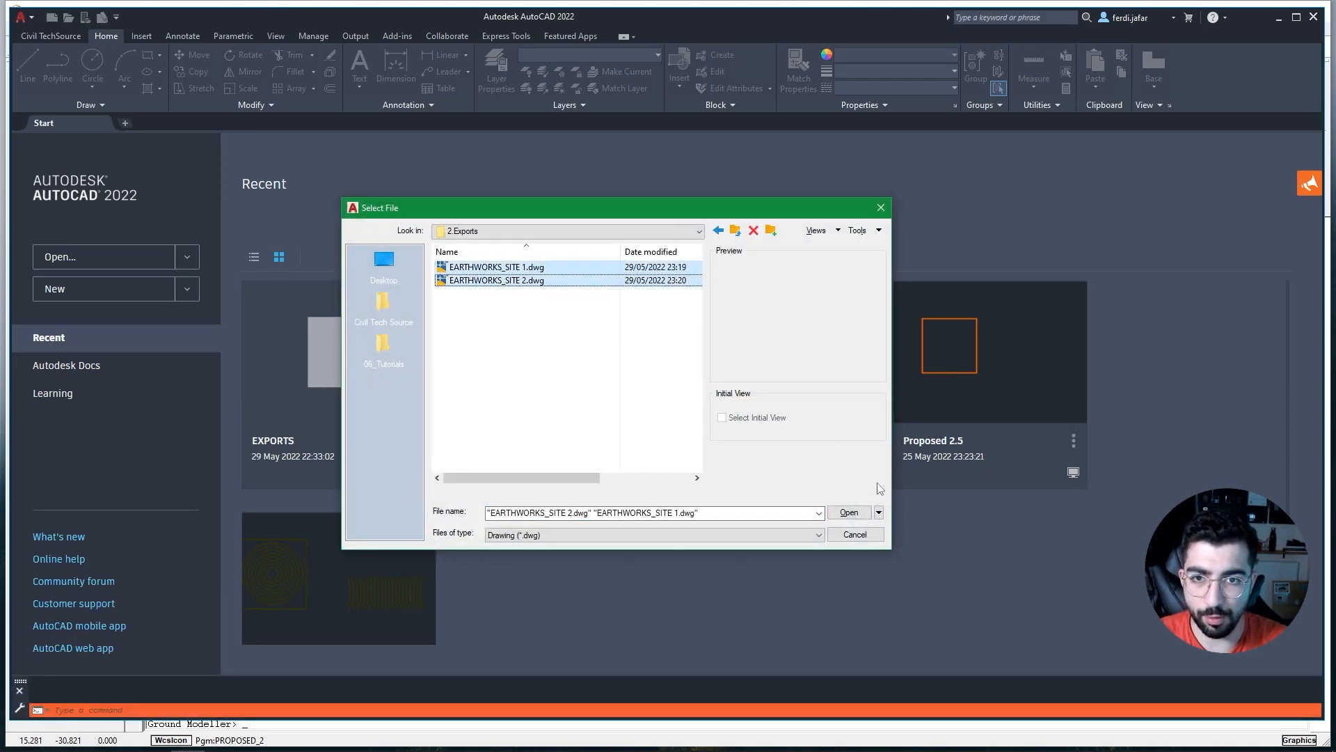
pyautogui.click(863, 519)
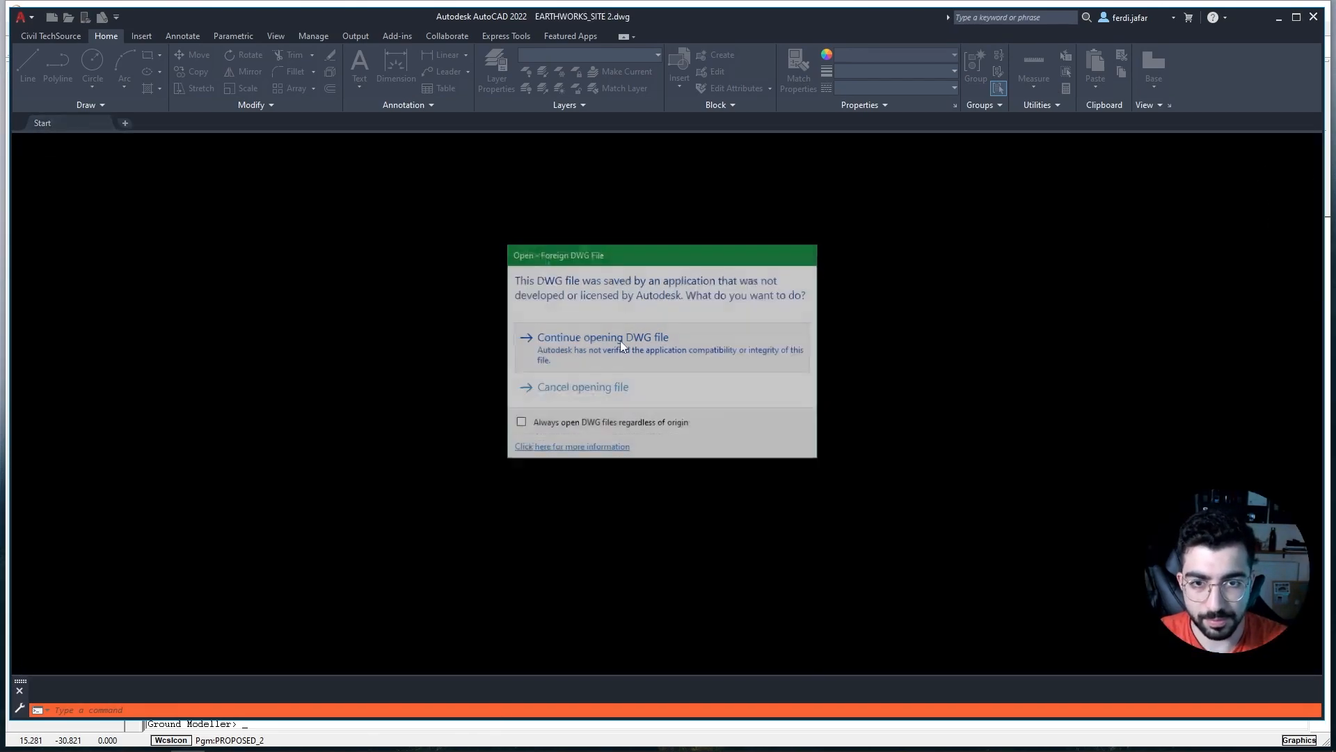
pyautogui.click(620, 342)
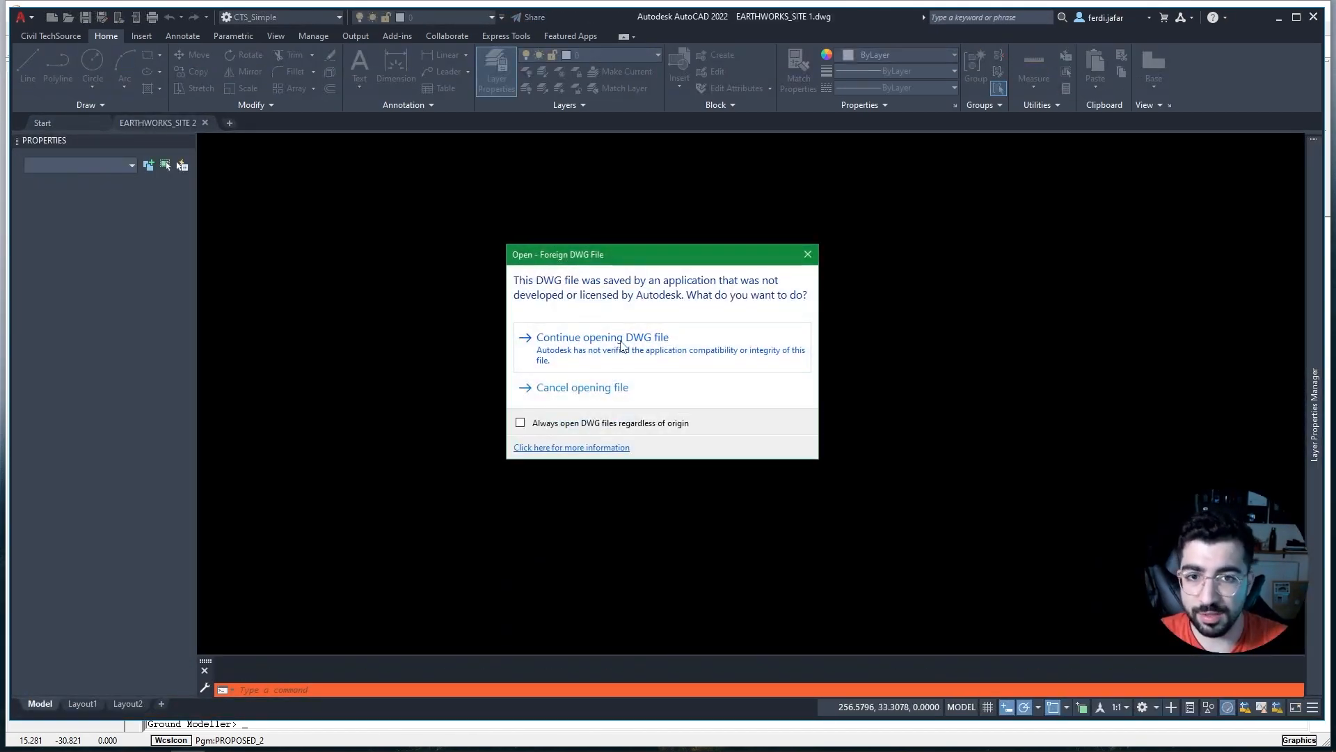
pyautogui.click(686, 364)
# Arrange EARTHWORKS_SITE 1 ahead of EARTHWORKS_SITE 2 among the open drawings and review its layer colours and isopachyte drawing.
pyautogui.moveTo(255, 129); pyautogui.dragTo(180, 127)
pyautogui.moveTo(1314, 374)
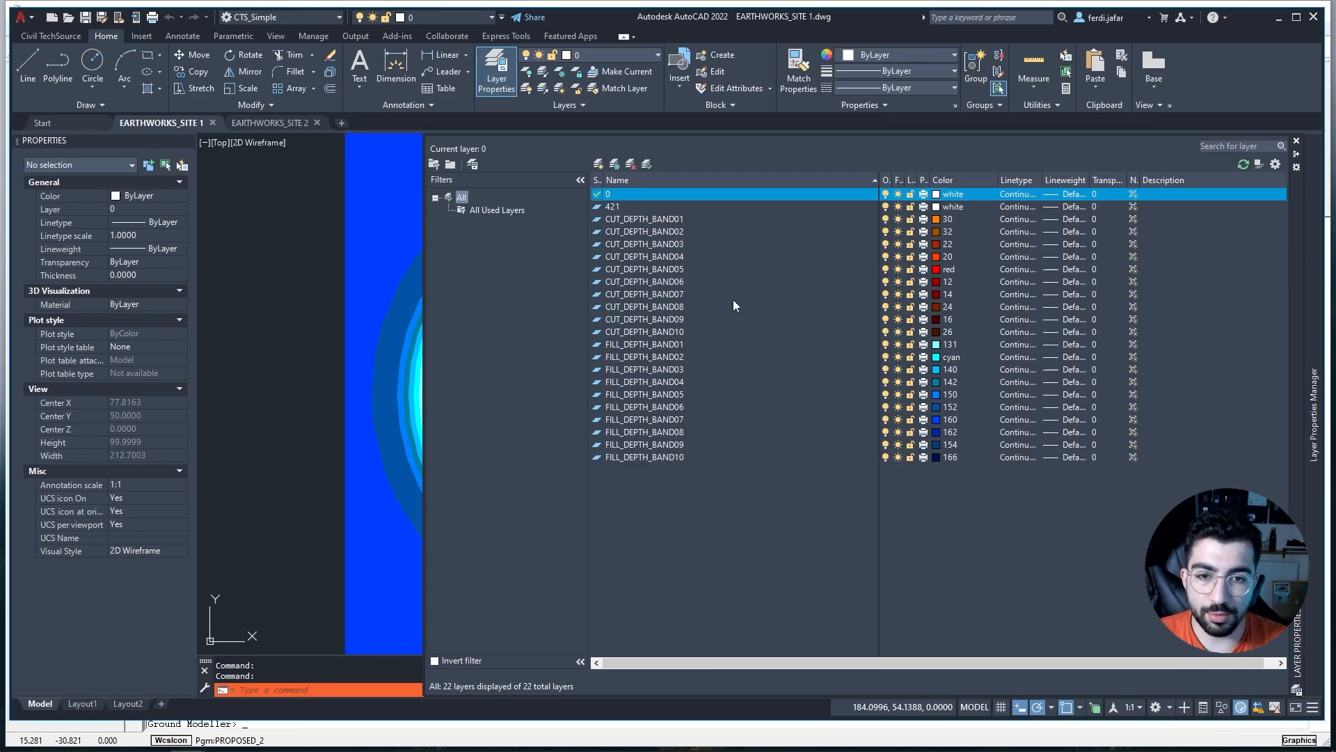
pyautogui.scroll(-2, 352, 308)
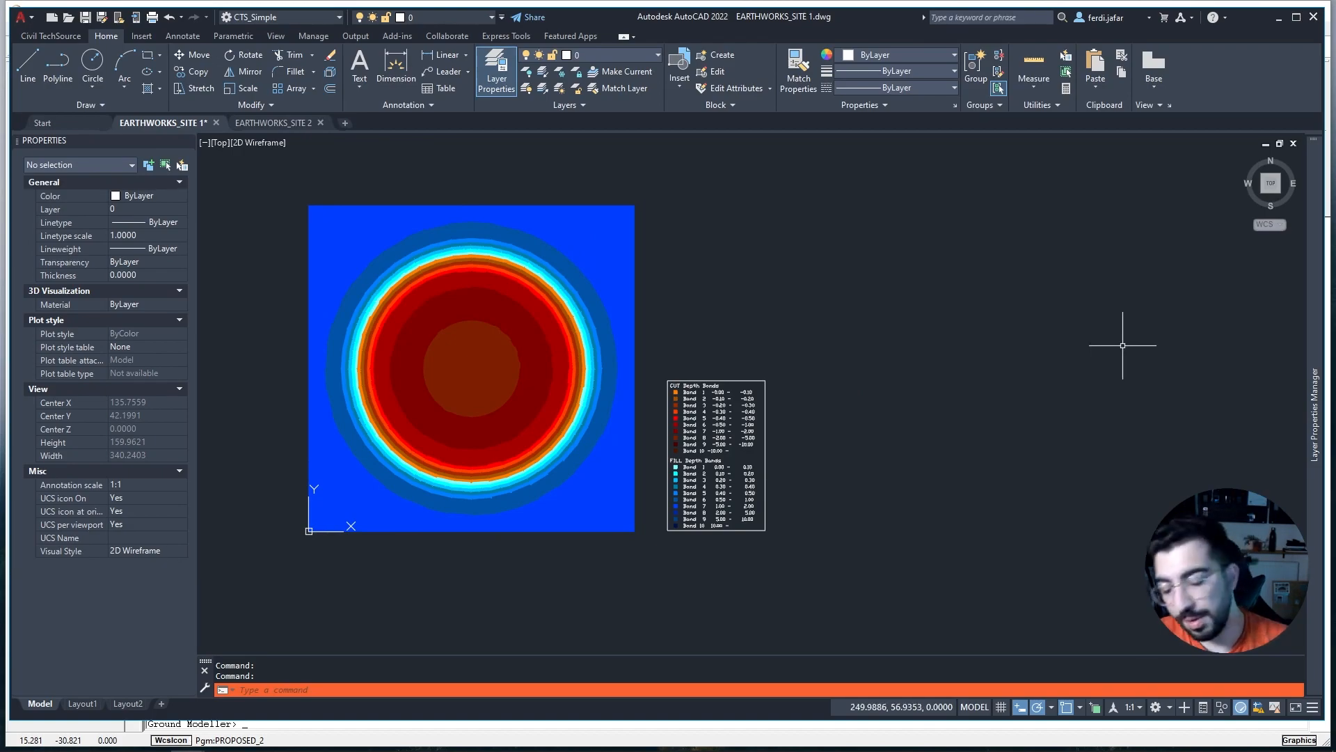
# Save the drawing's layer settings as a new layer state named Cut Fill and update it.
pyautogui.write('la')
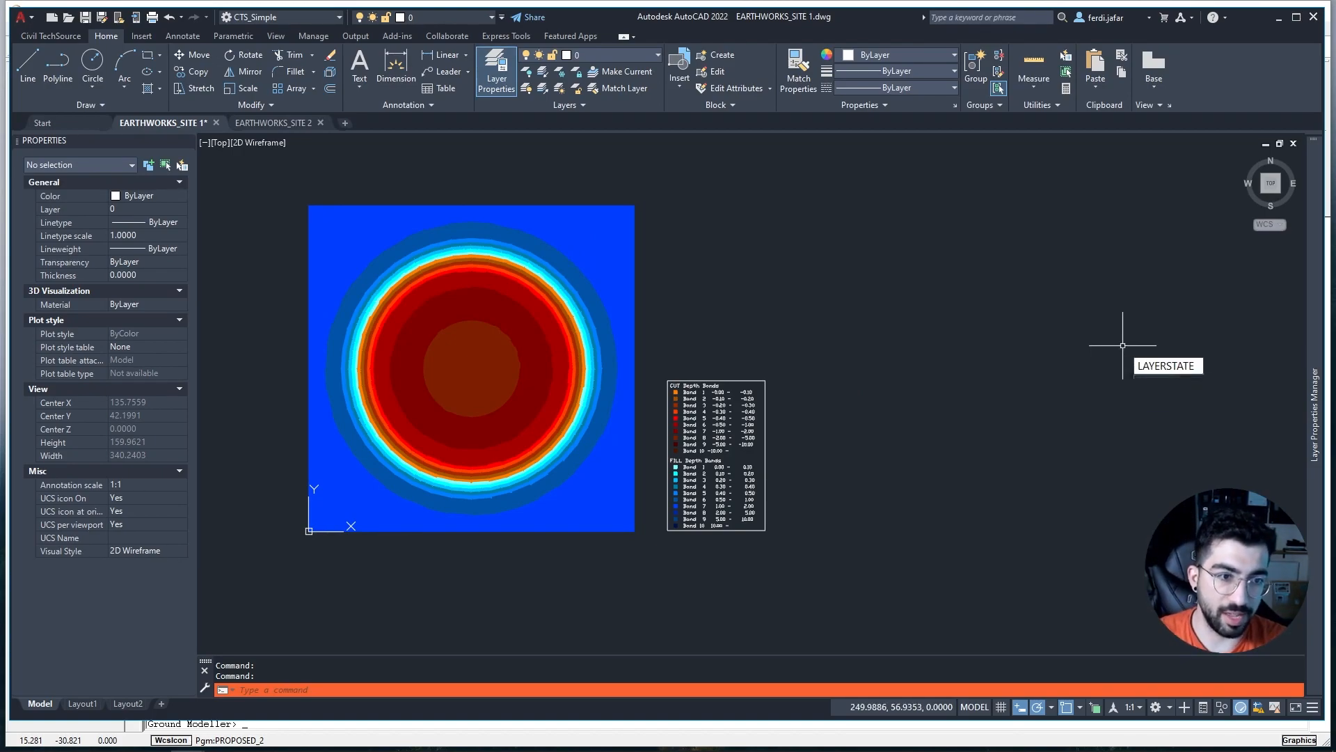
pyautogui.press('Return')
pyautogui.click(795, 240)
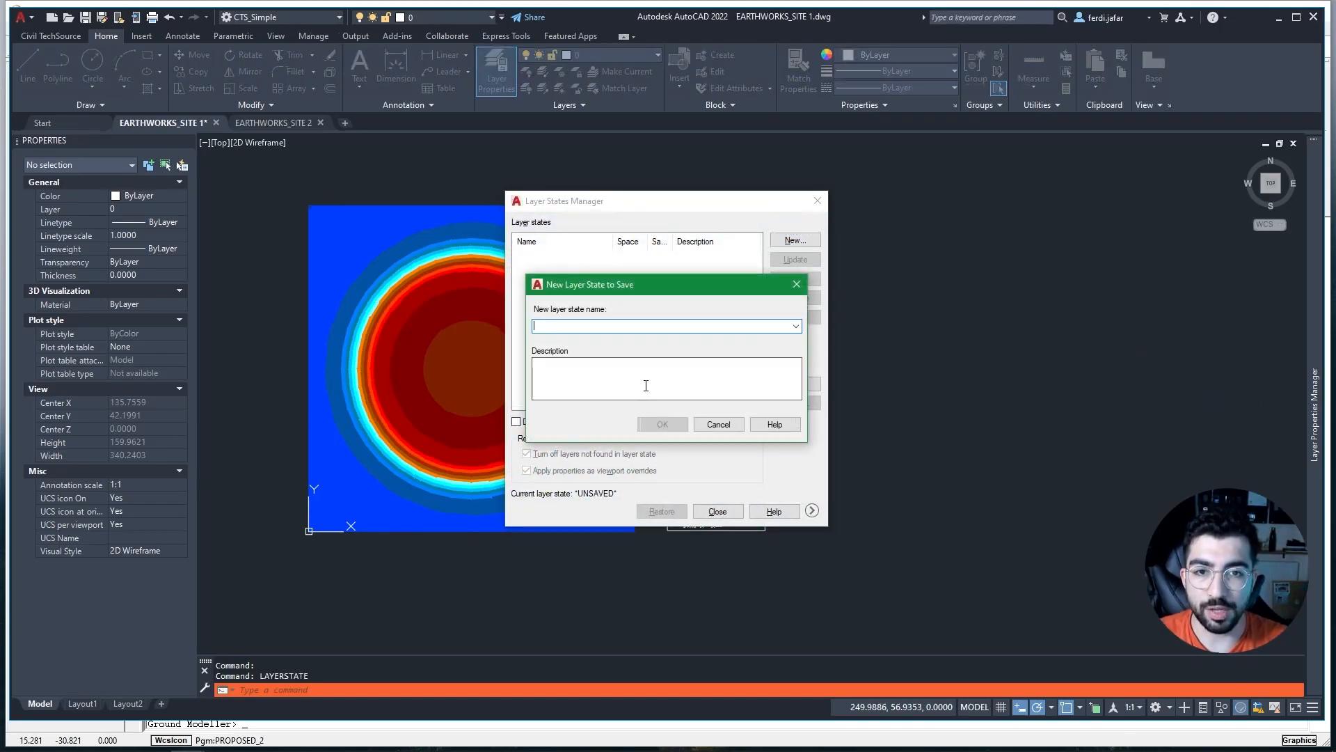
pyautogui.write('Cut Fill')
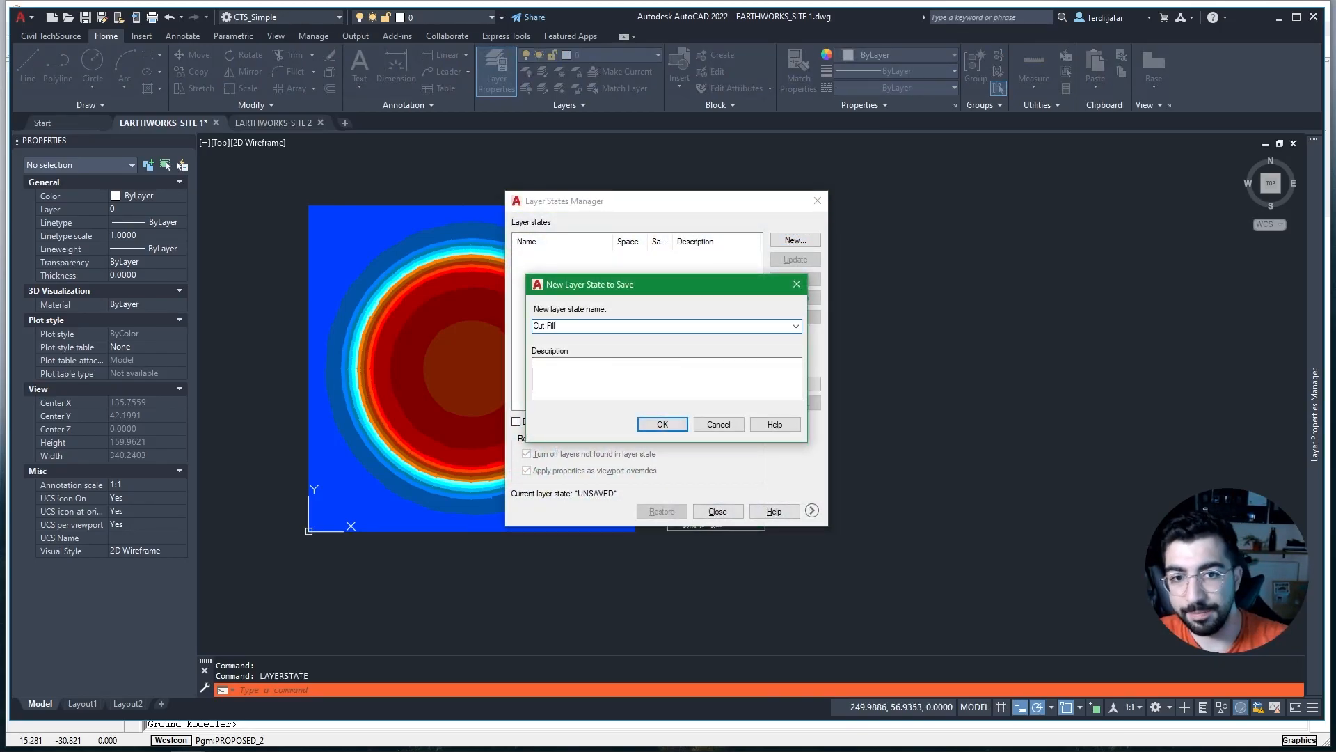
pyautogui.click(662, 424)
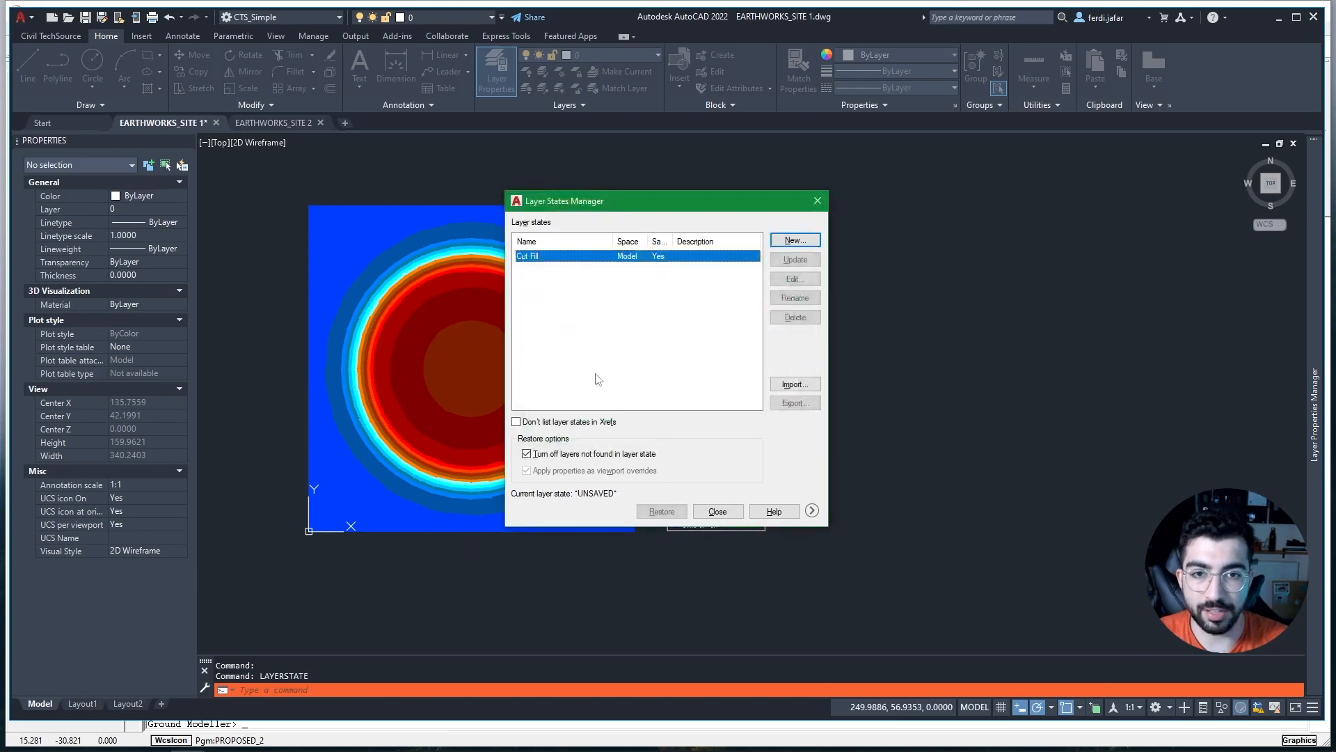
pyautogui.click(795, 259)
pyautogui.click(701, 390)
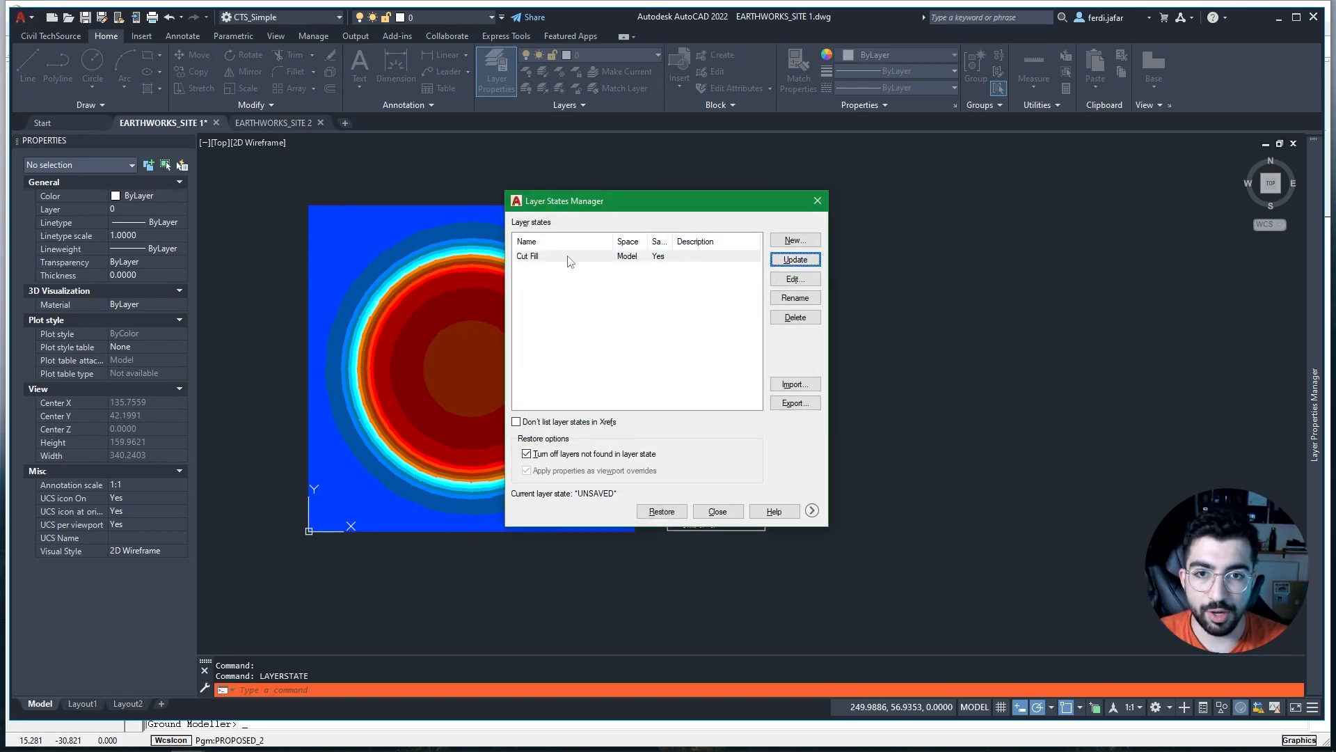
# Review the colours stored for the cut and fill depth band layers in the Cut Fill layer state, leaving them unaltered.
pyautogui.click(551, 257)
pyautogui.click(805, 280)
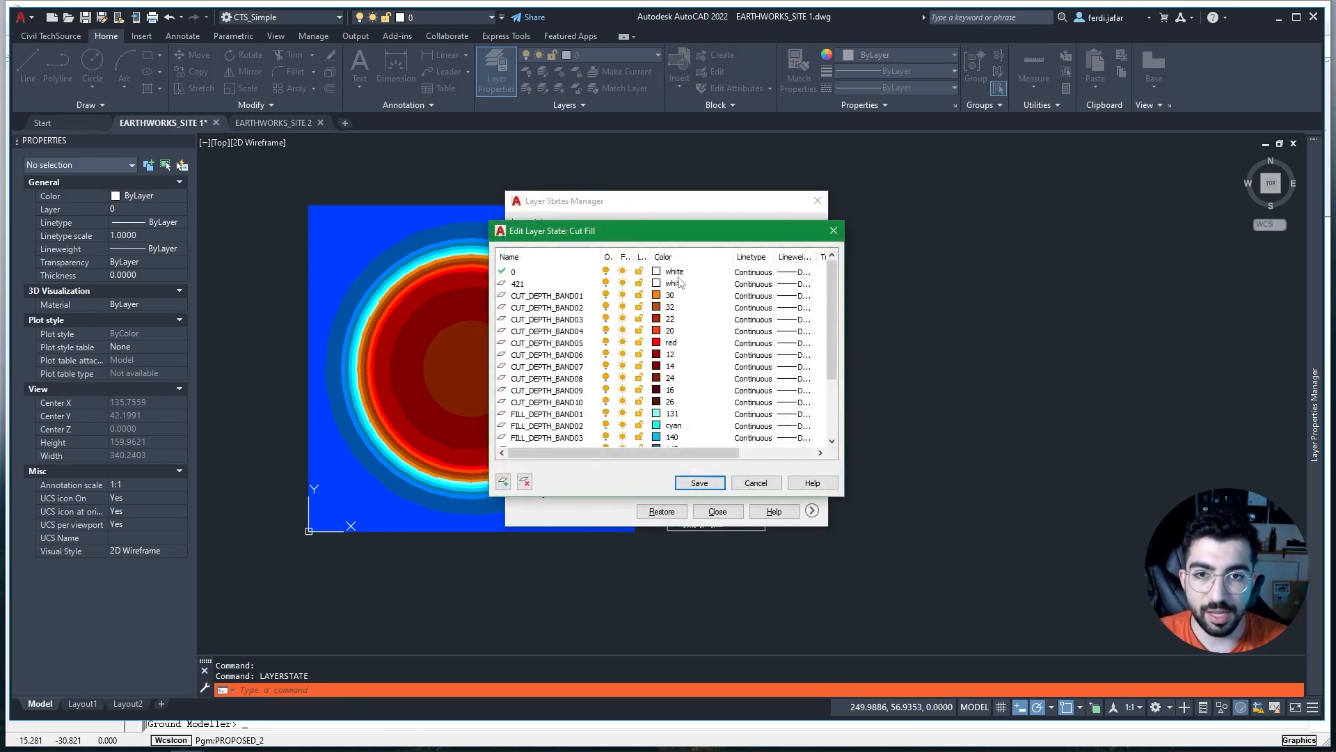
pyautogui.scroll(-3, 823, 375)
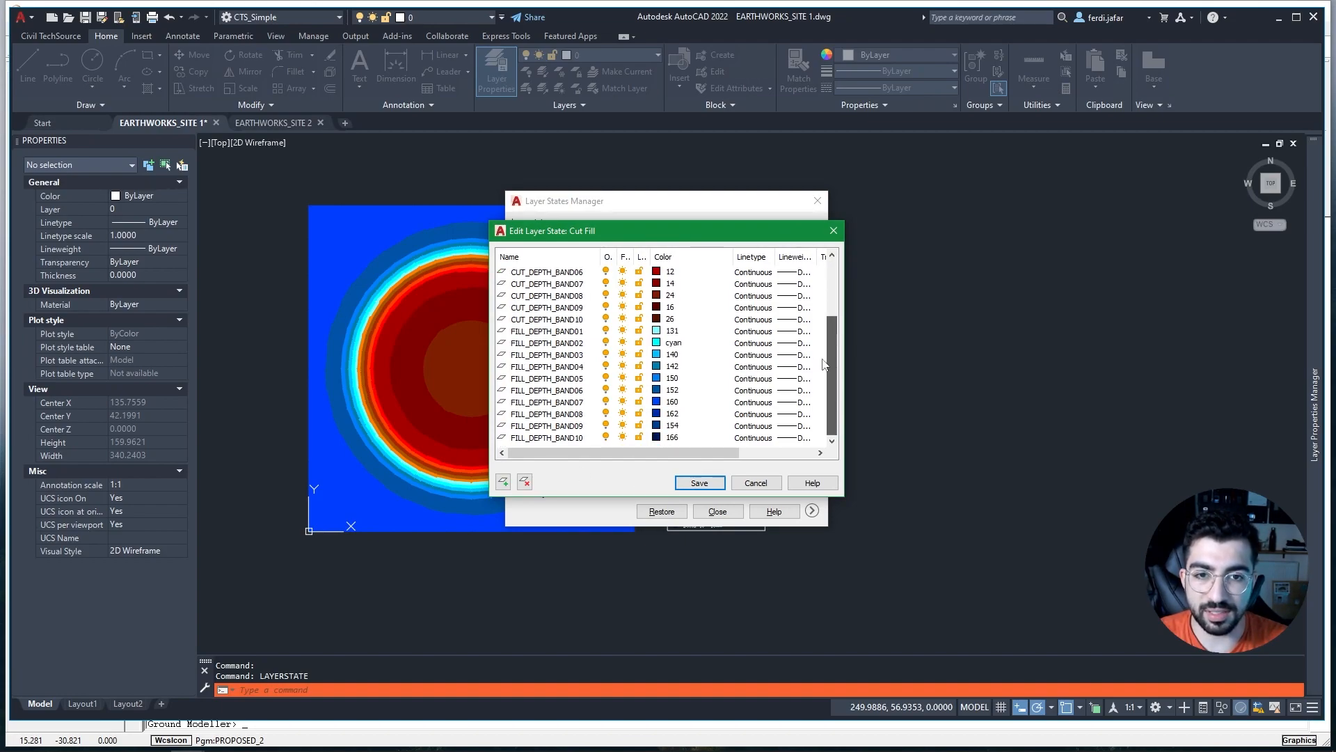
pyautogui.scroll(3, 823, 375)
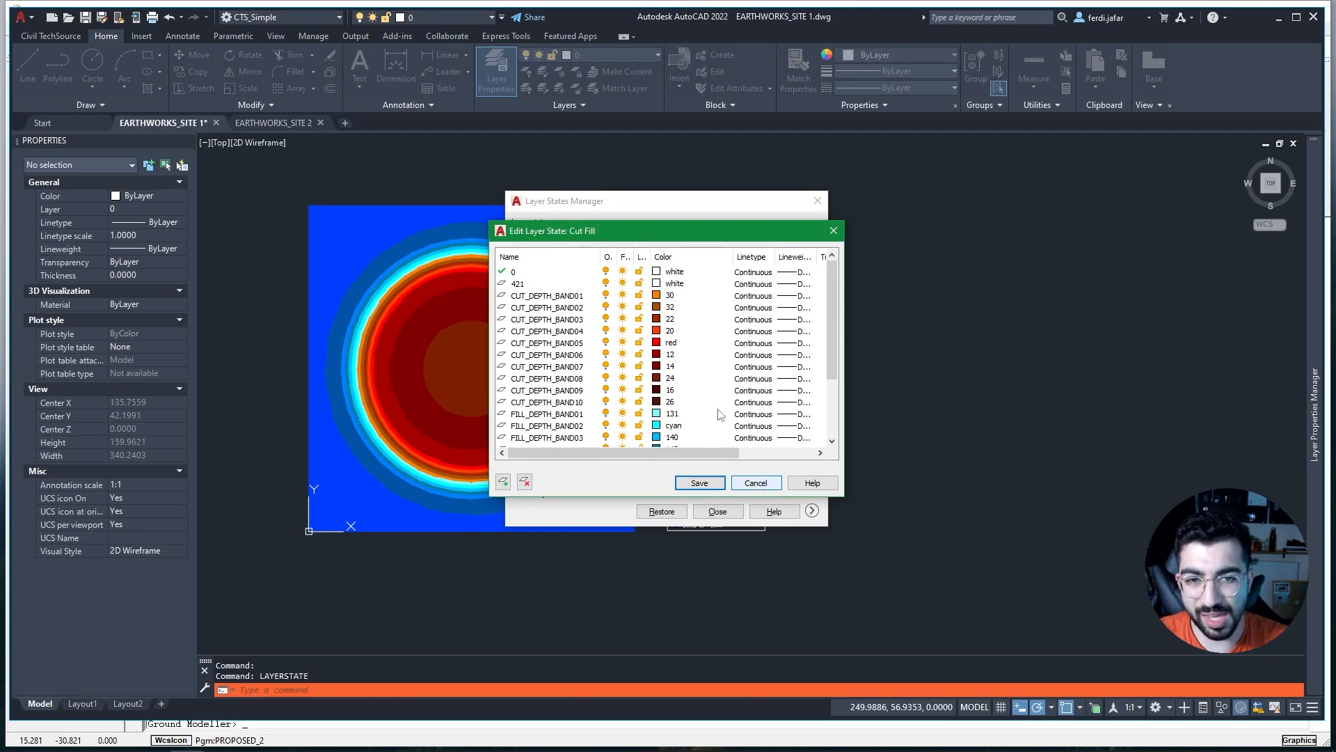
pyautogui.scroll(-3, 570, 301)
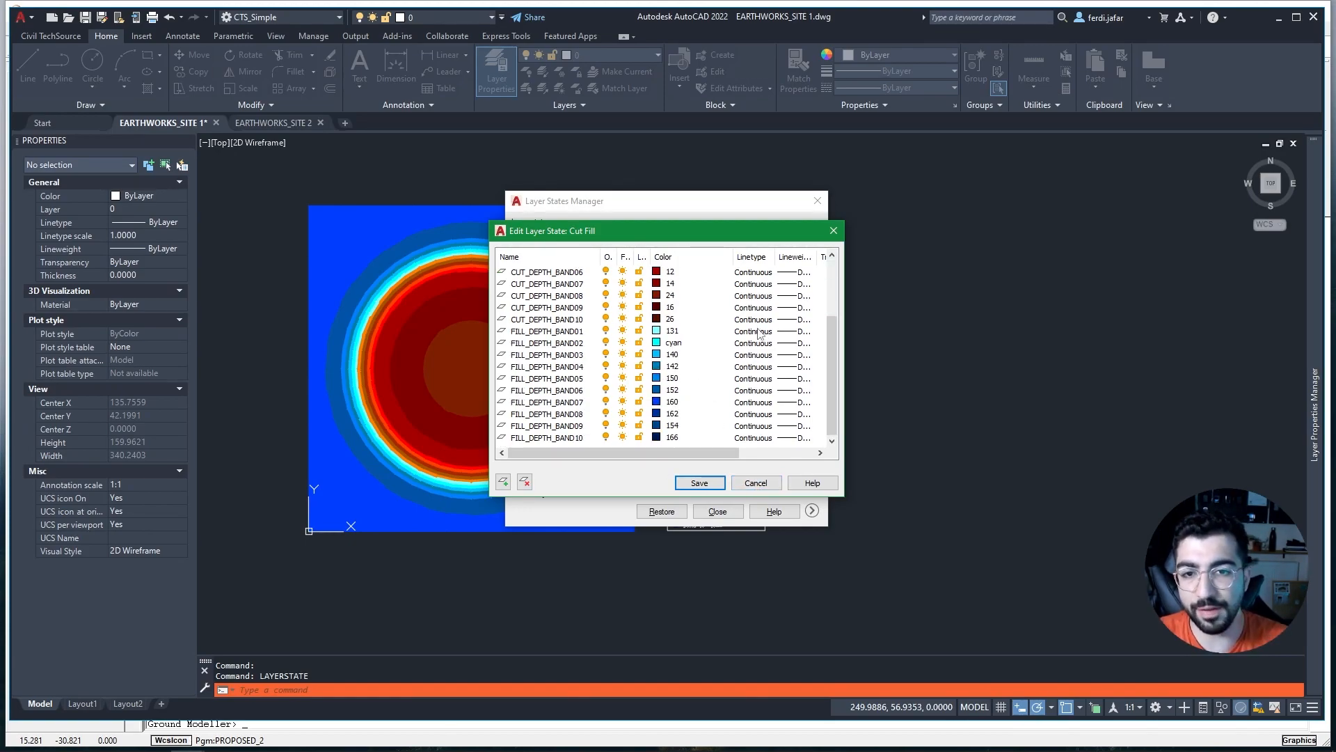
pyautogui.scroll(3, 573, 282)
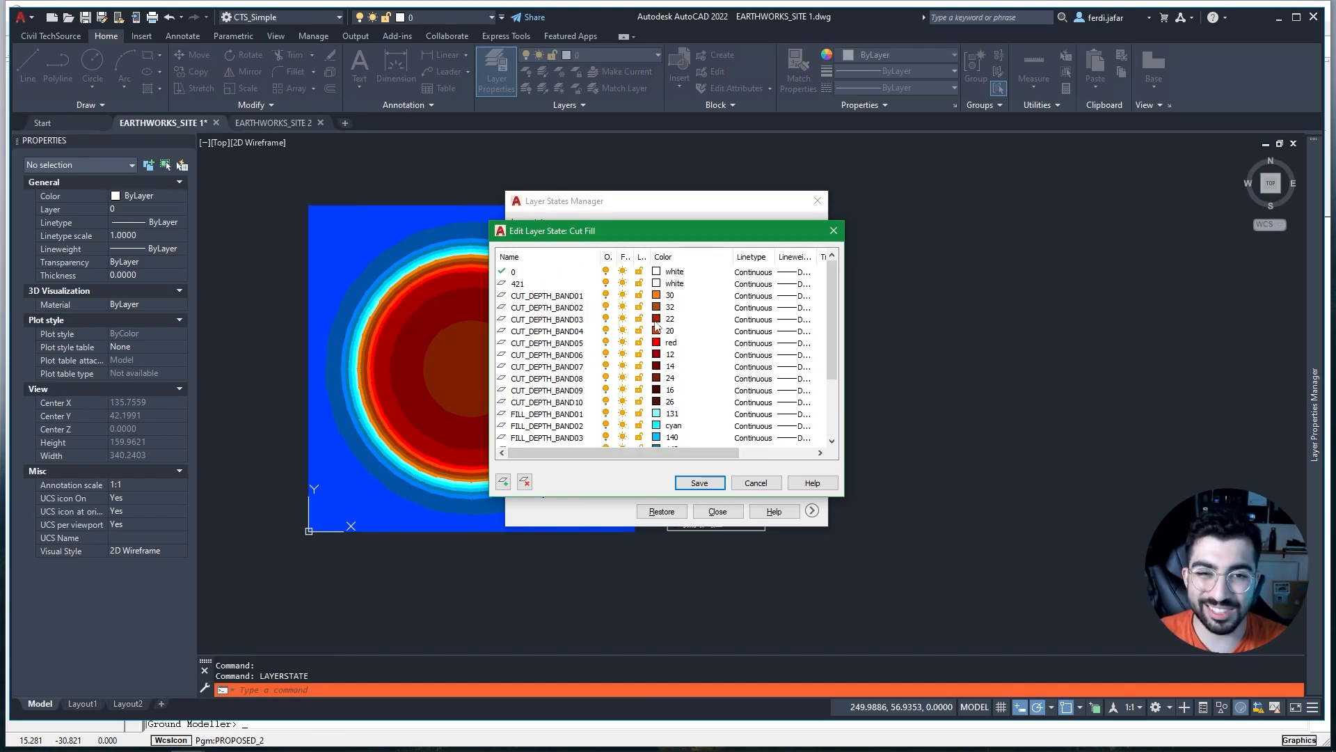
pyautogui.click(753, 484)
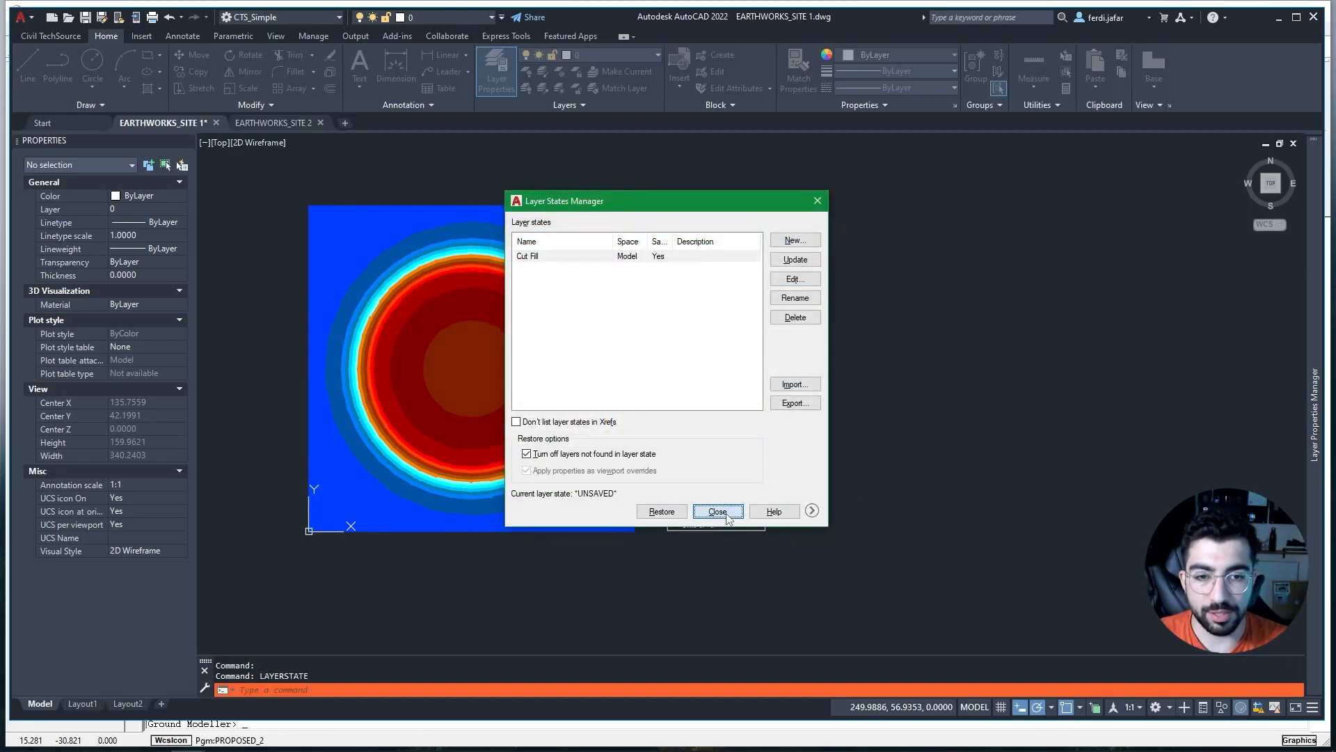
pyautogui.click(717, 511)
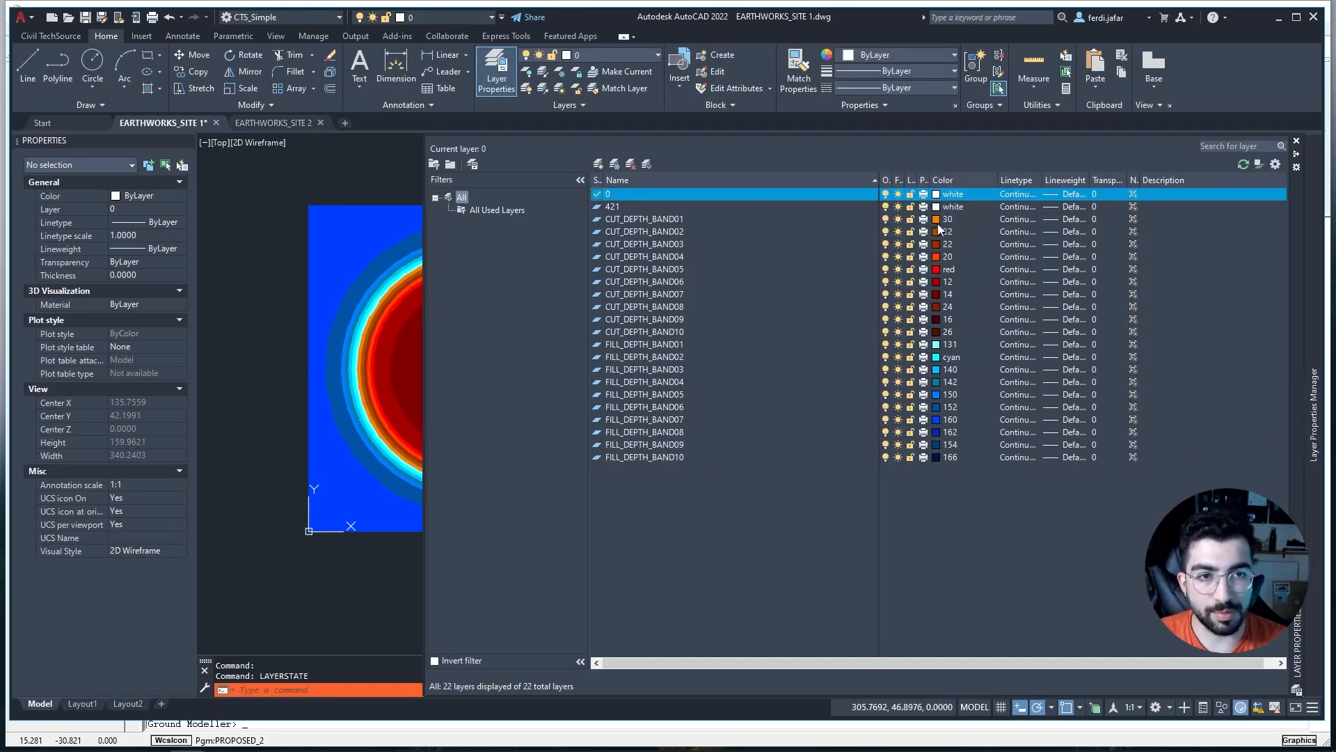
# Set the CUT_DEPTH_BAND01 layer to the light orange true colour 255,191,128.
pyautogui.click(939, 220)
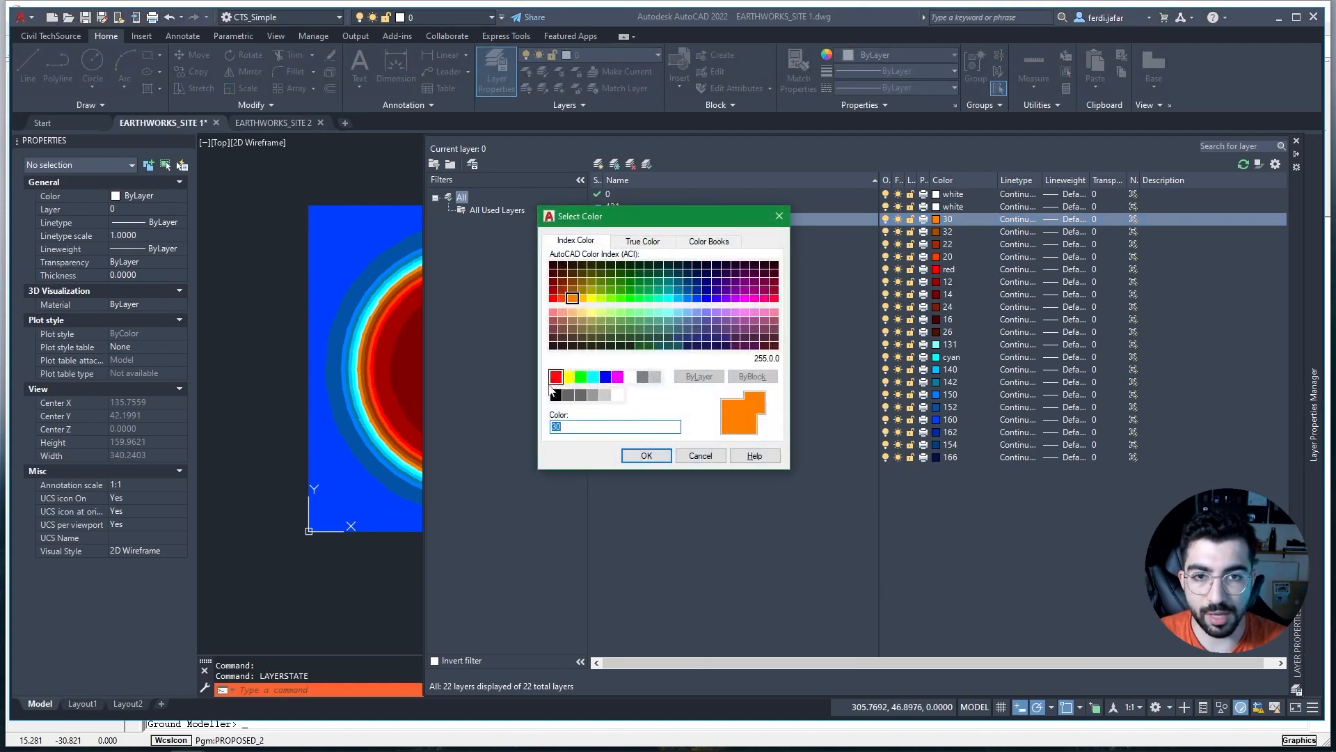
pyautogui.click(643, 241)
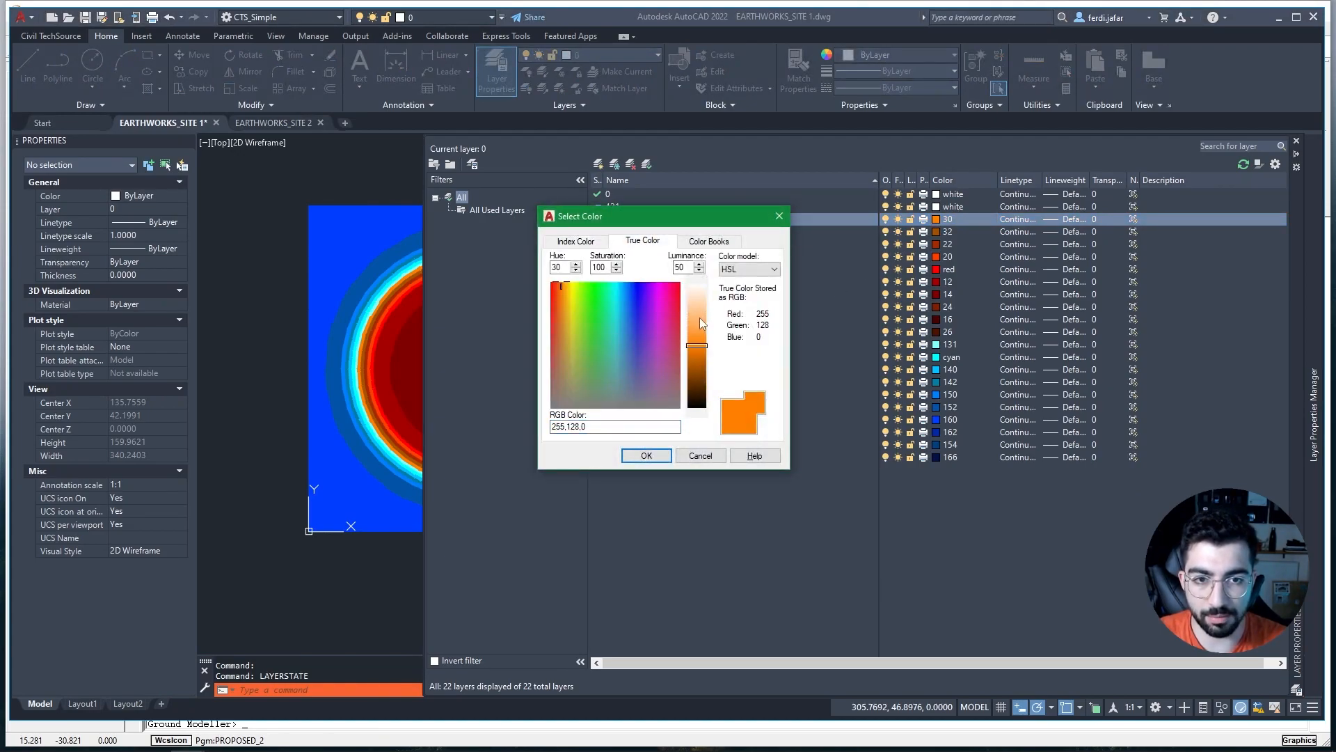
pyautogui.moveTo(701, 318); pyautogui.dragTo(701, 314)
pyautogui.click(646, 455)
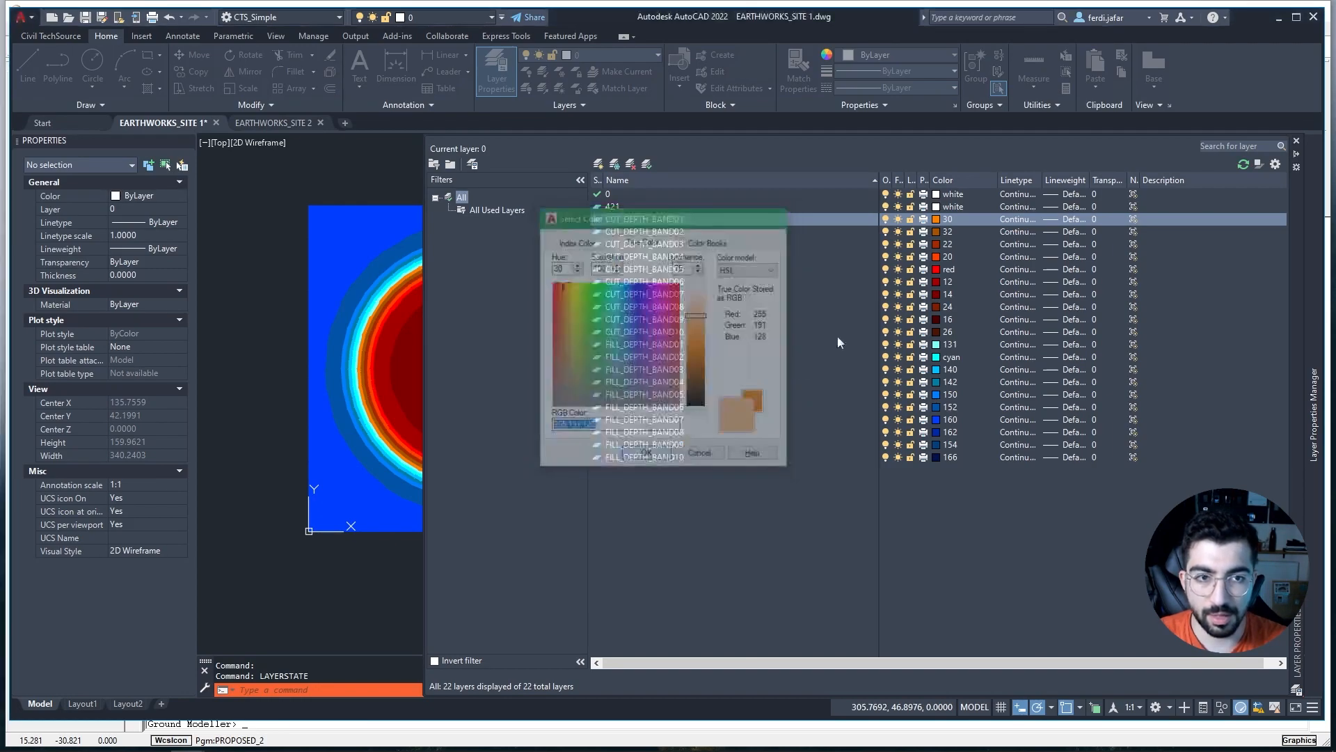
# Set the CUT_DEPTH_BAND02 layer to a slightly deeper orange, true colour 255,158,61, based on index colour 30.
pyautogui.click(939, 231)
pyautogui.click(573, 297)
pyautogui.click(643, 241)
pyautogui.moveTo(693, 346); pyautogui.dragTo(696, 330)
pyautogui.click(646, 455)
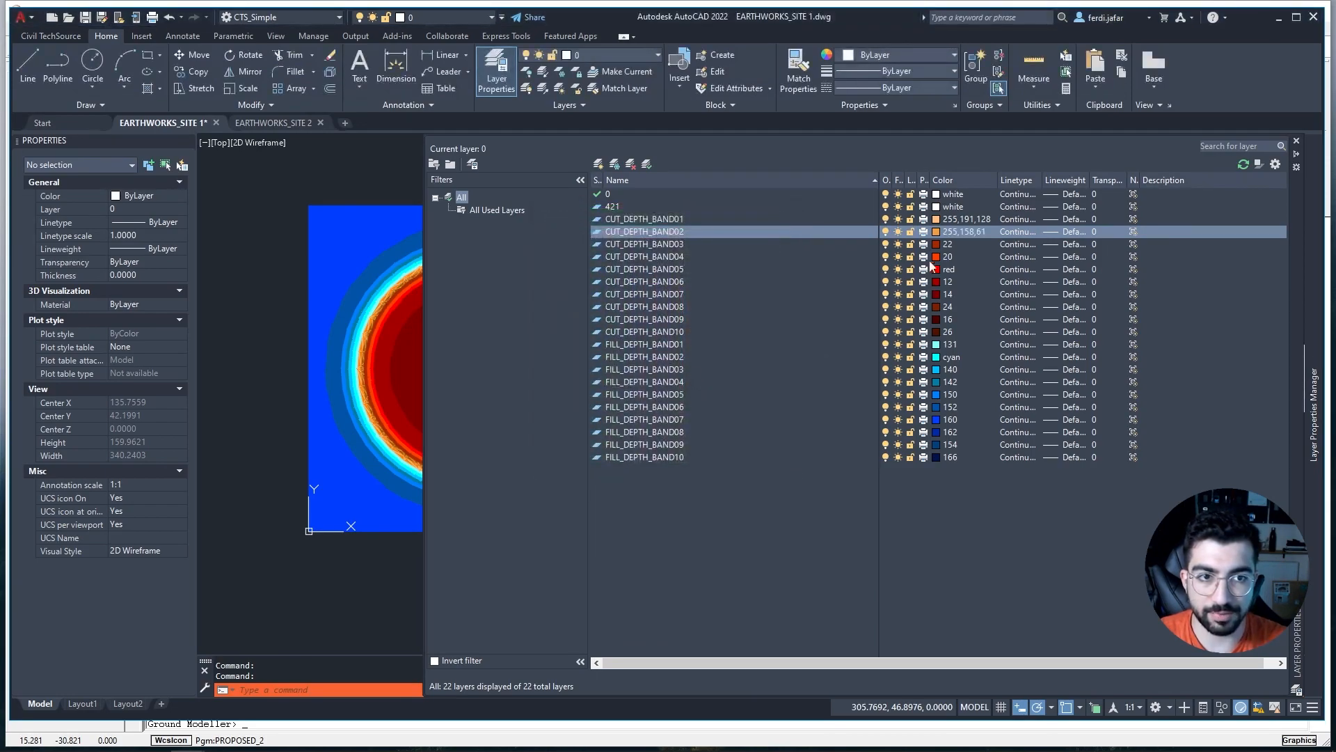
# Set the CUT_DEPTH_BAND03 layer to the orange of index colour 30 as true colour 255,127,0.
pyautogui.click(938, 244)
pyautogui.click(642, 241)
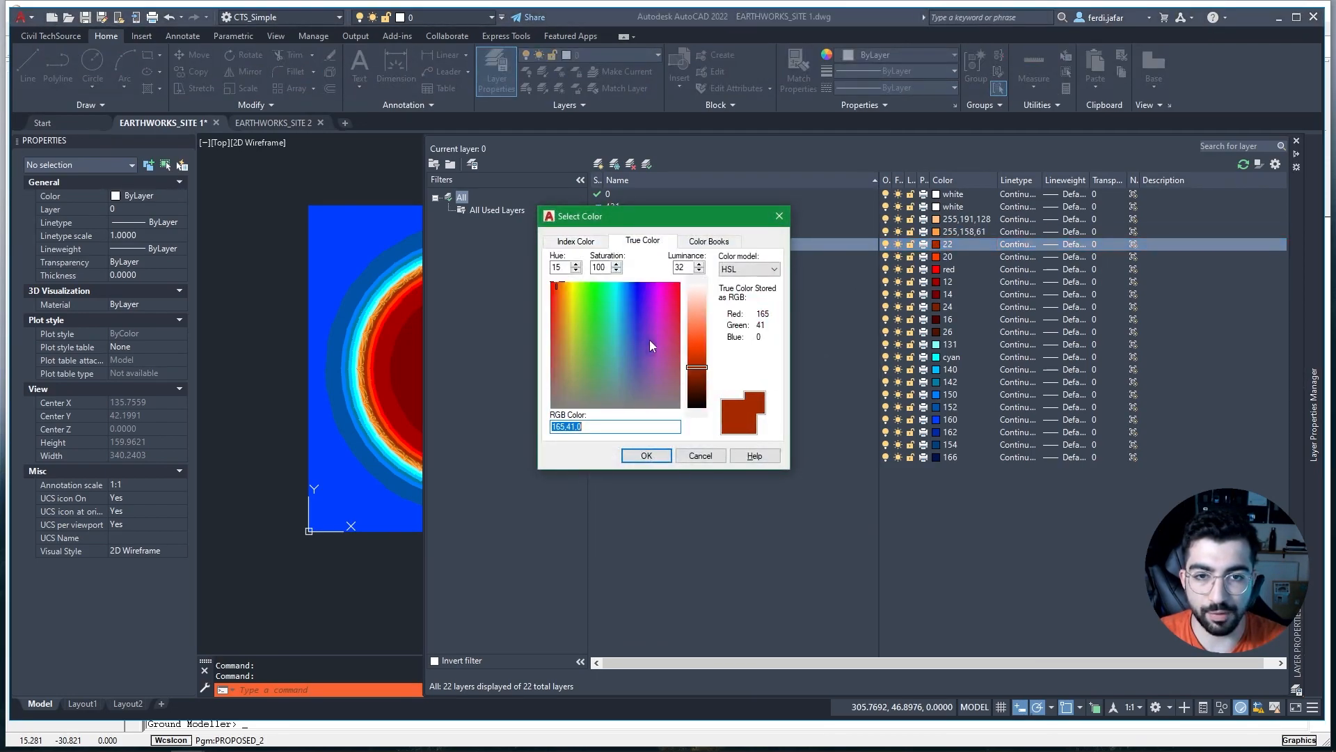
pyautogui.click(575, 240)
pyautogui.click(572, 299)
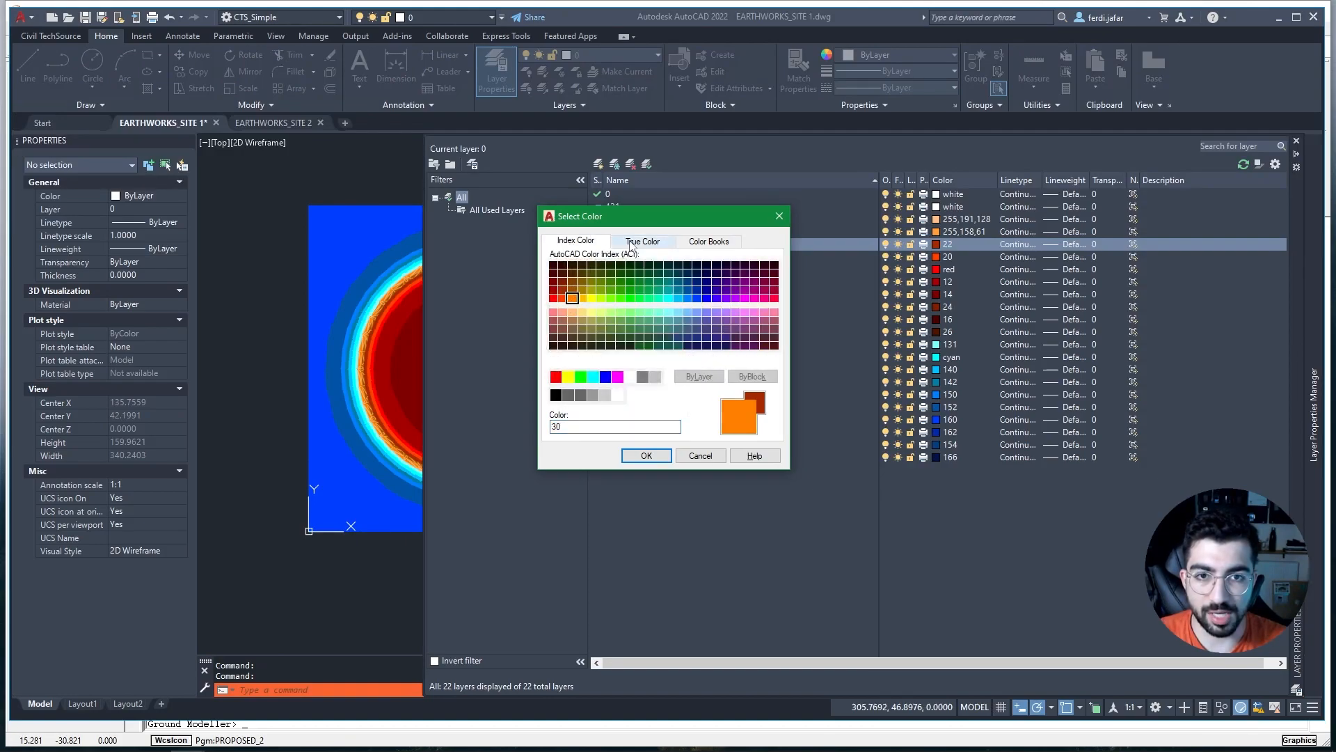
pyautogui.click(642, 241)
pyautogui.click(646, 455)
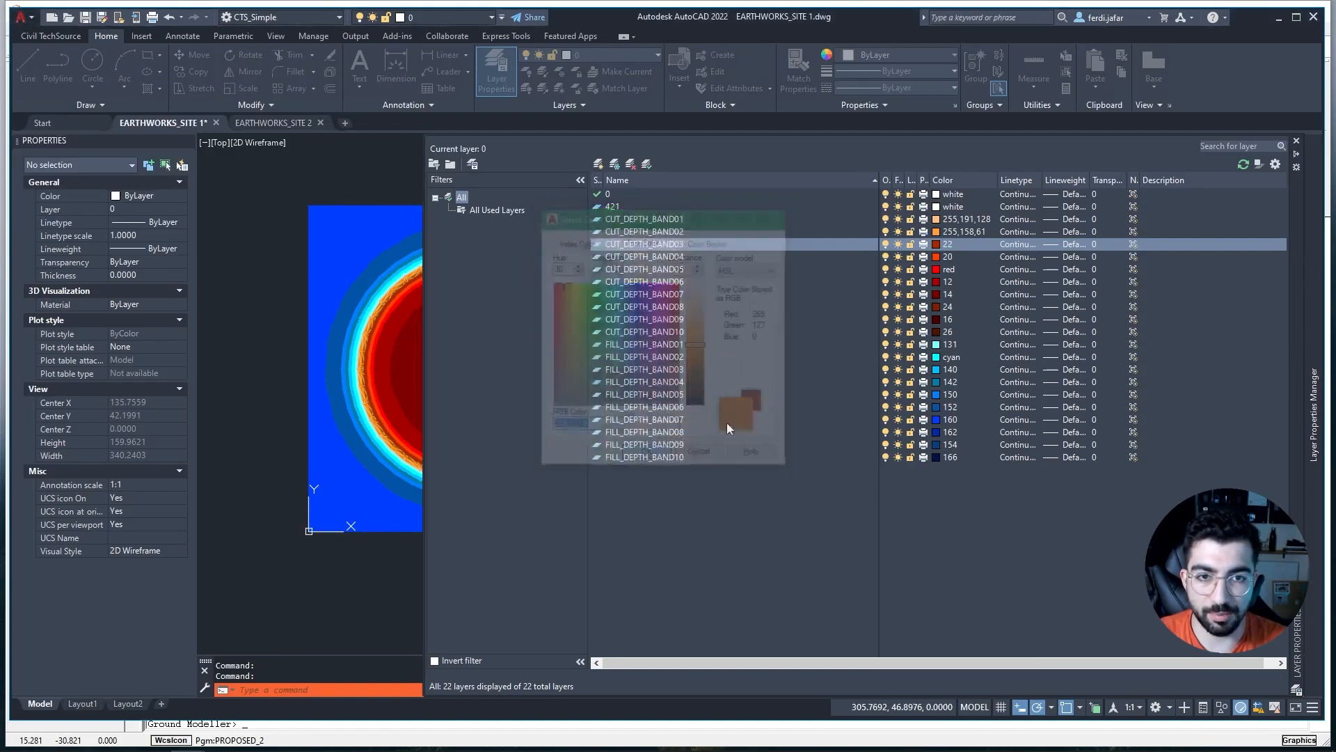
# Set the CUT_DEPTH_BAND04 layer to a dark orange, true colour 204,78,0, derived from index colour 30.
pyautogui.click(939, 256)
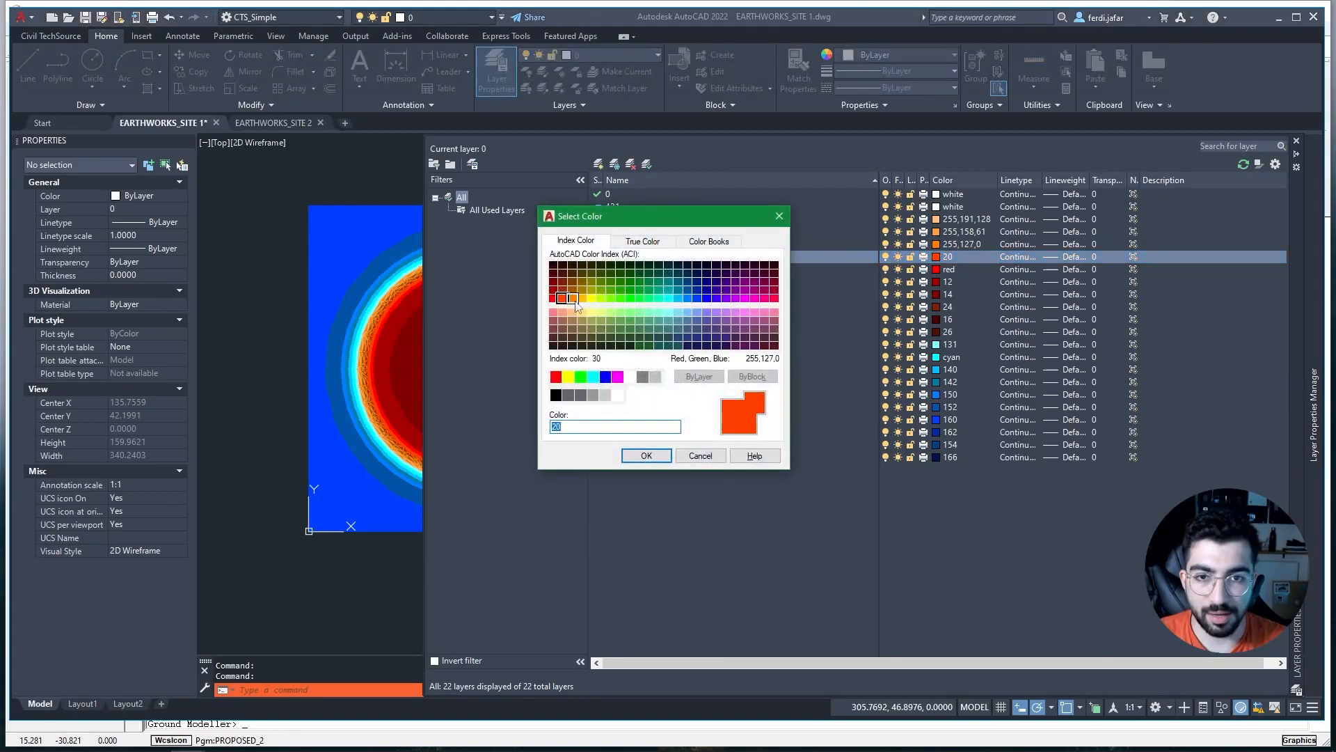
pyautogui.click(642, 240)
pyautogui.click(576, 240)
pyautogui.click(572, 299)
pyautogui.click(642, 241)
pyautogui.moveTo(696, 348); pyautogui.dragTo(705, 363)
pyautogui.moveTo(565, 288); pyautogui.dragTo(558, 283)
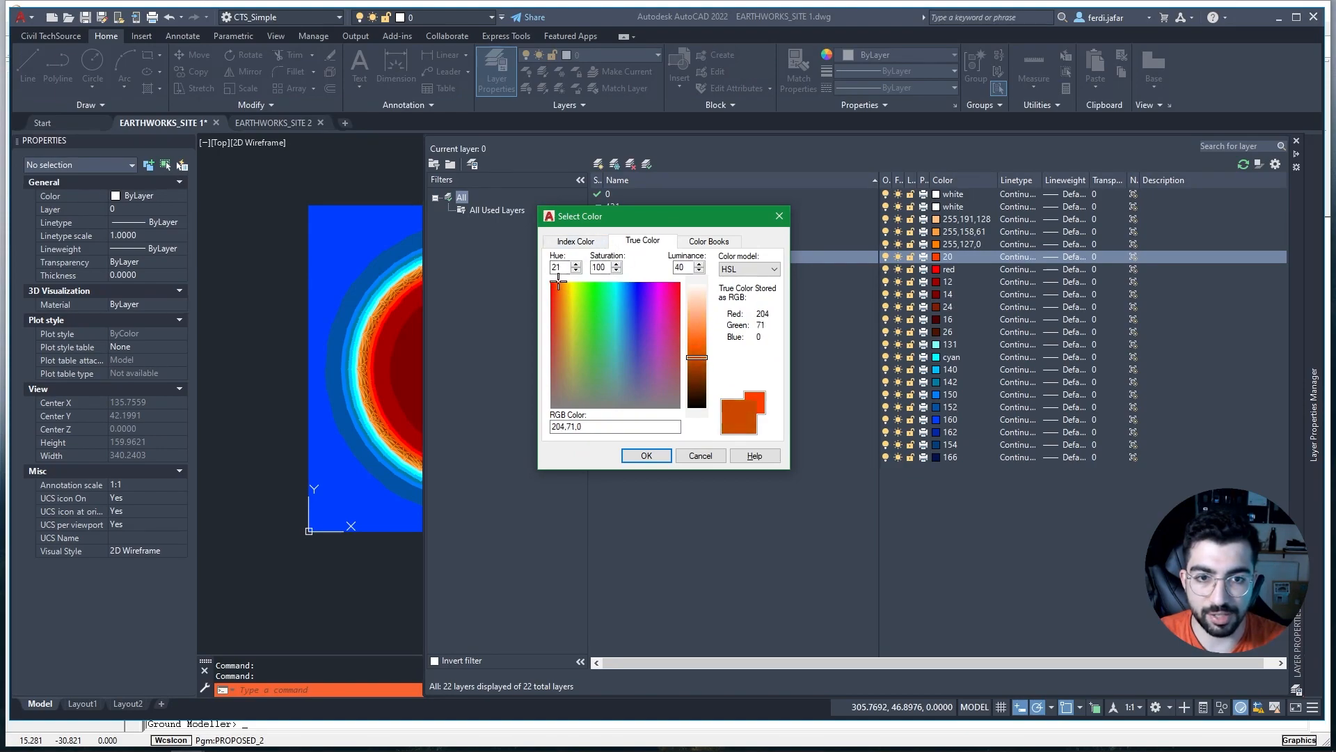
pyautogui.click(646, 455)
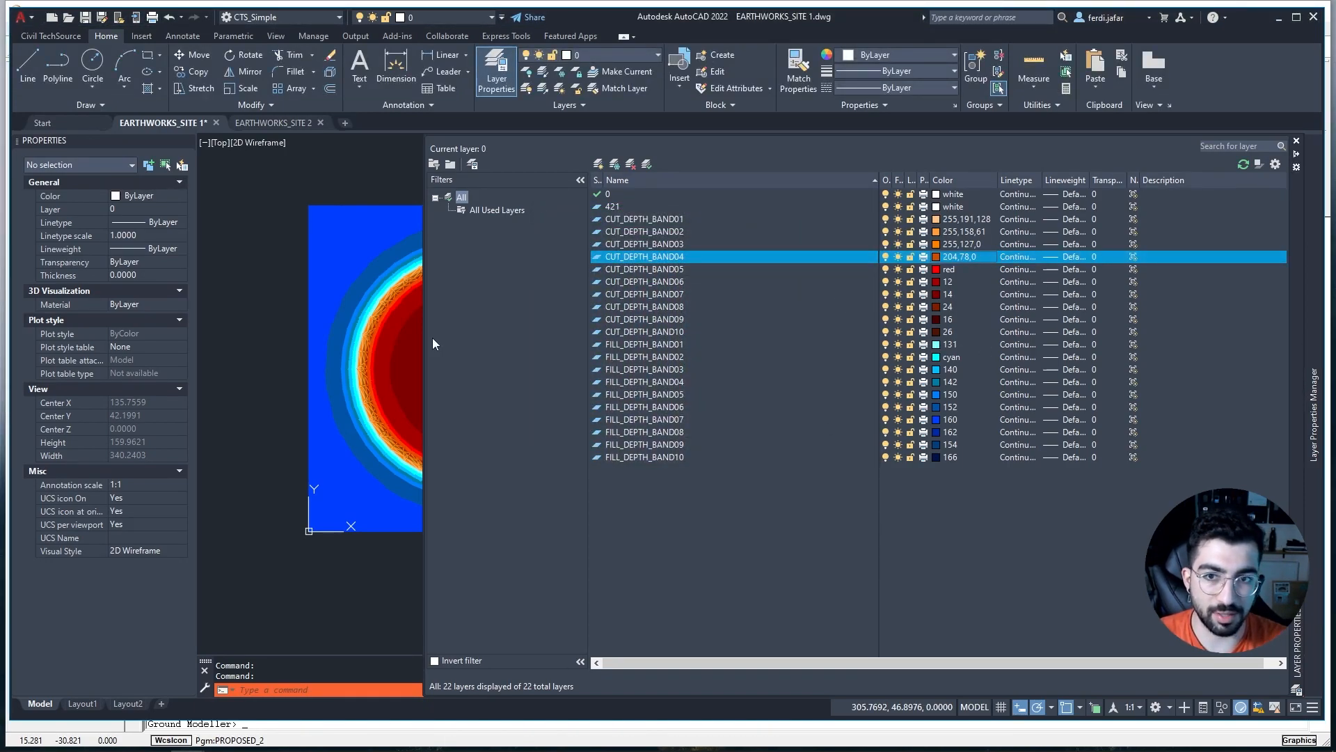
# Apply SETBYLAYER to all objects in the drawing, changing ByBlock to ByLayer and including blocks.
pyautogui.scroll(6, 362, 237)
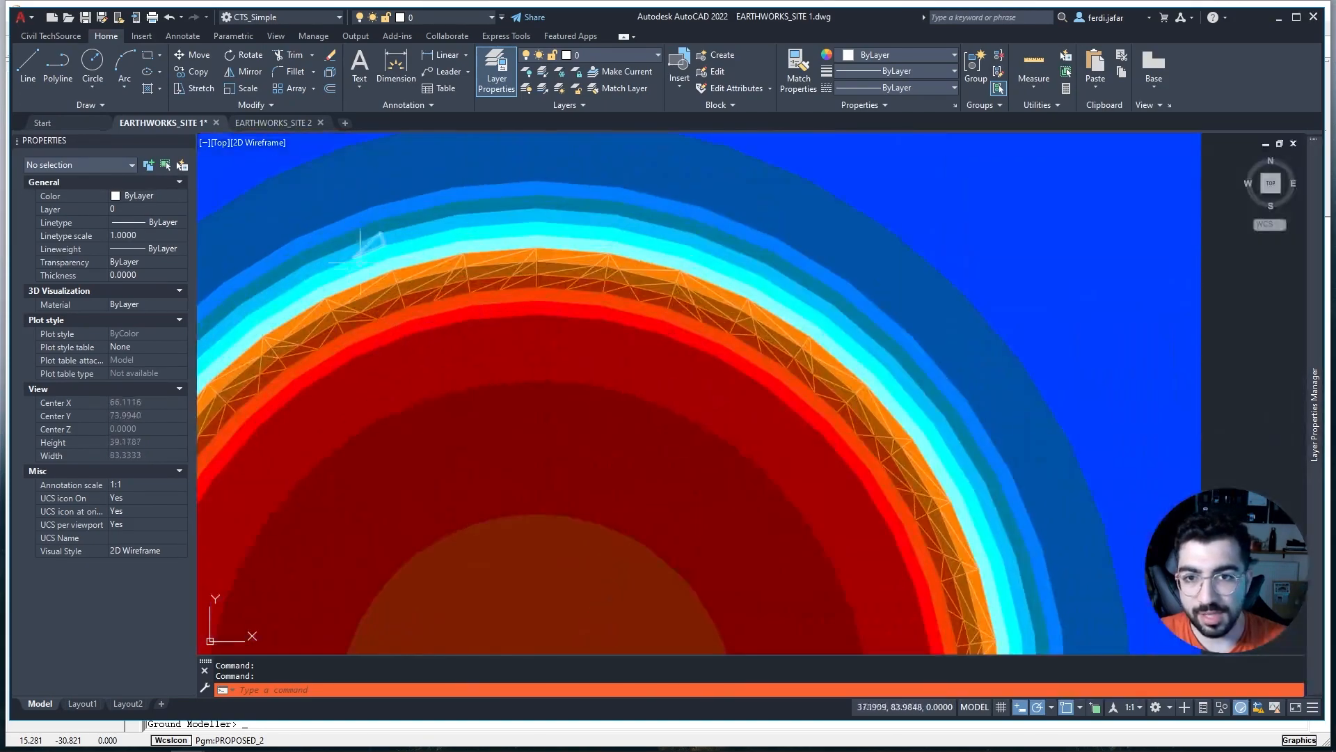
pyautogui.scroll(-1, 383, 256)
pyautogui.scroll(-2, 570, 243)
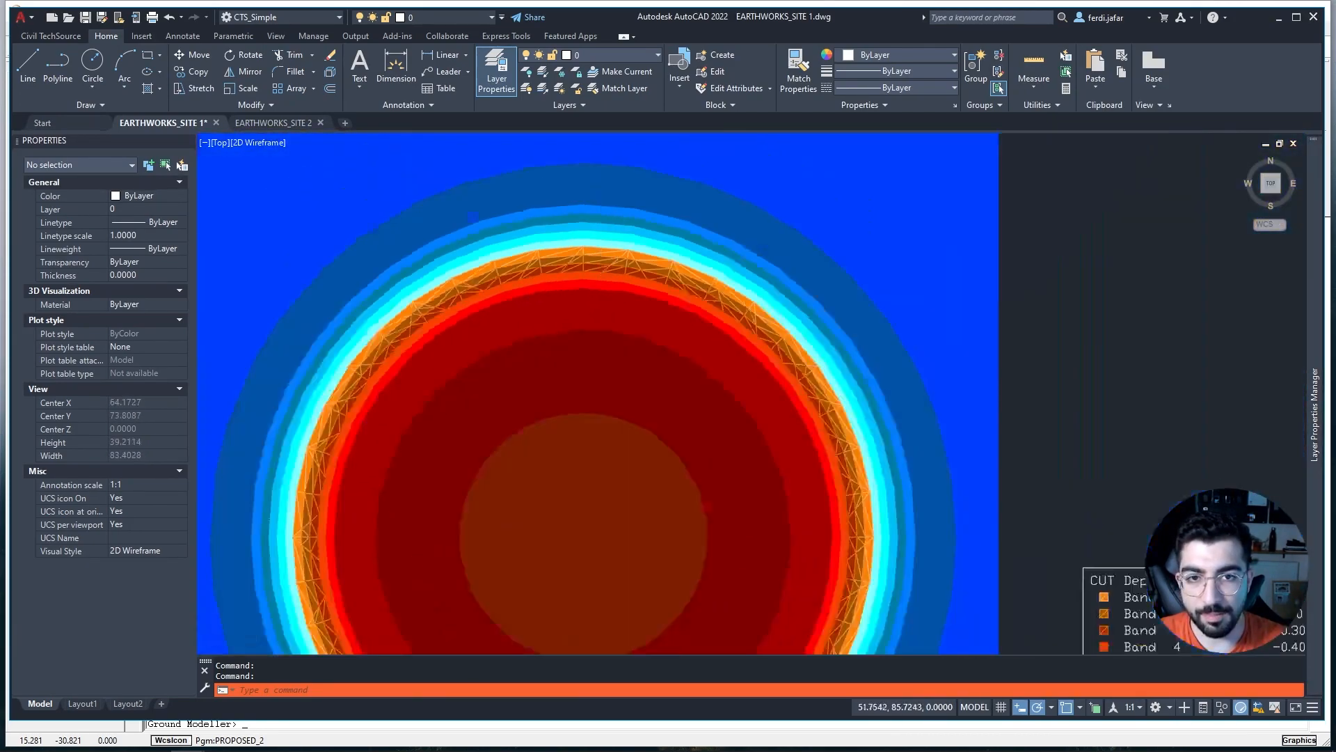
pyautogui.scroll(-4, 598, 238)
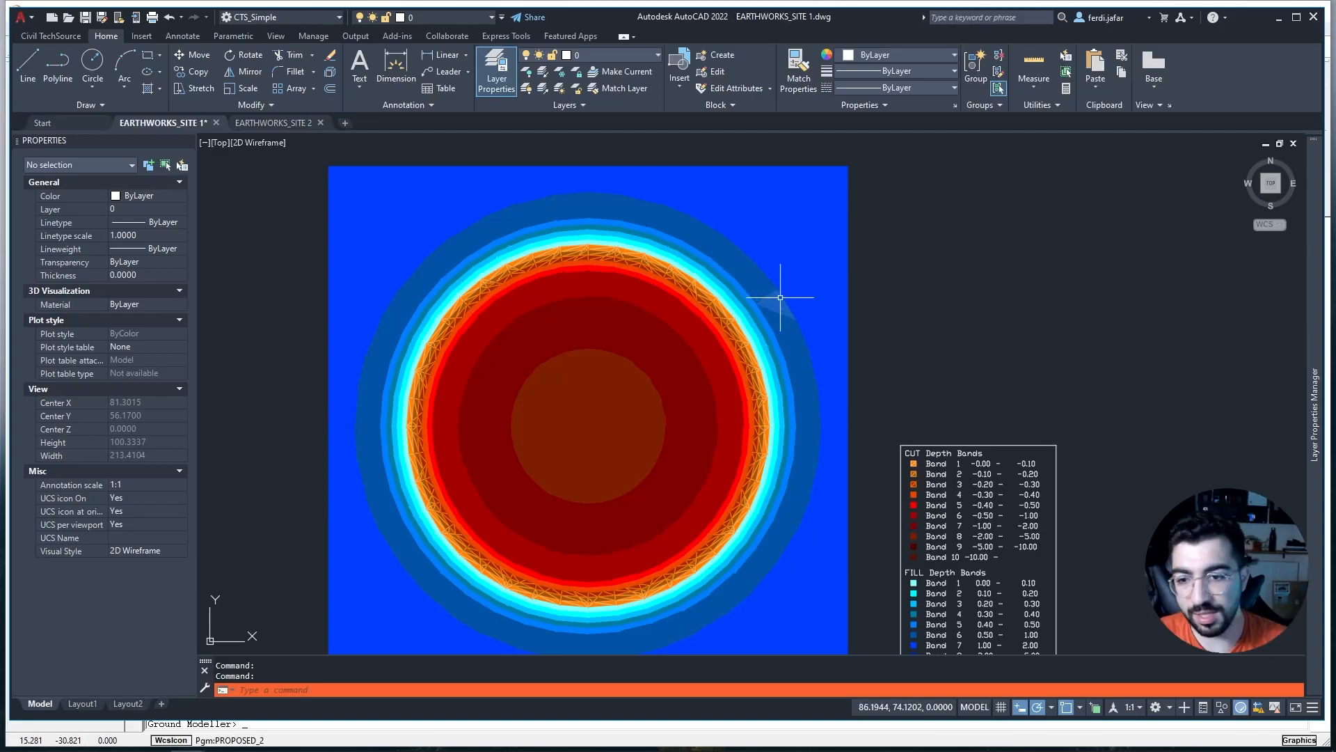
pyautogui.hotkey('ctrl', 'a')
pyautogui.write('s')
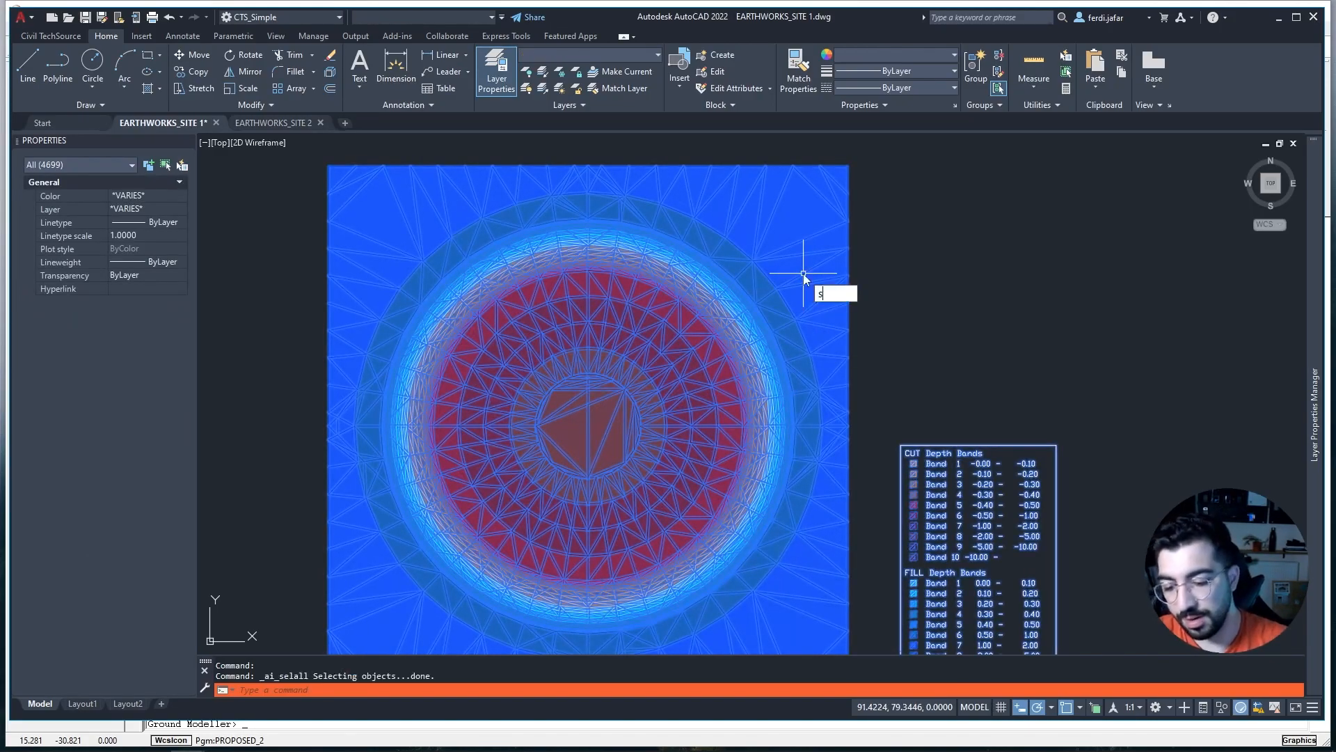
pyautogui.write('etby')
pyautogui.press('Return')
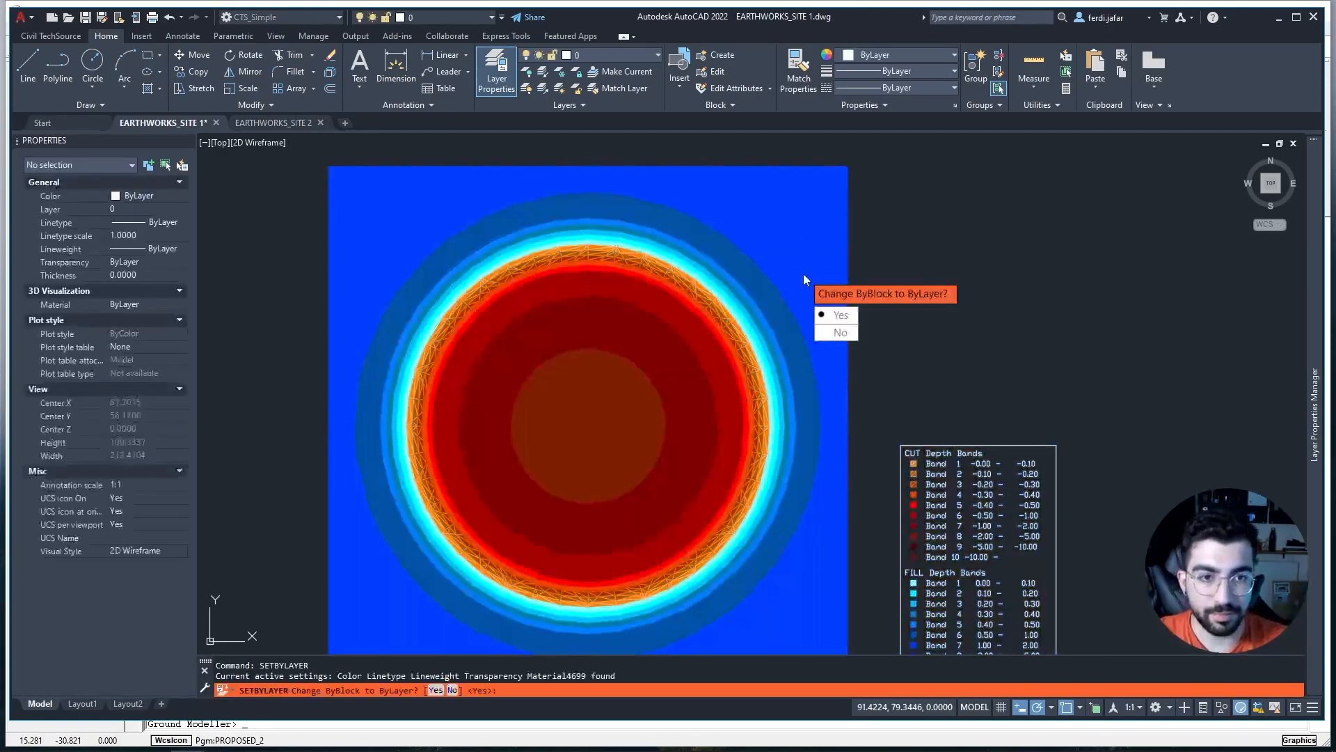
pyautogui.press('Return')
pyautogui.press('Return')
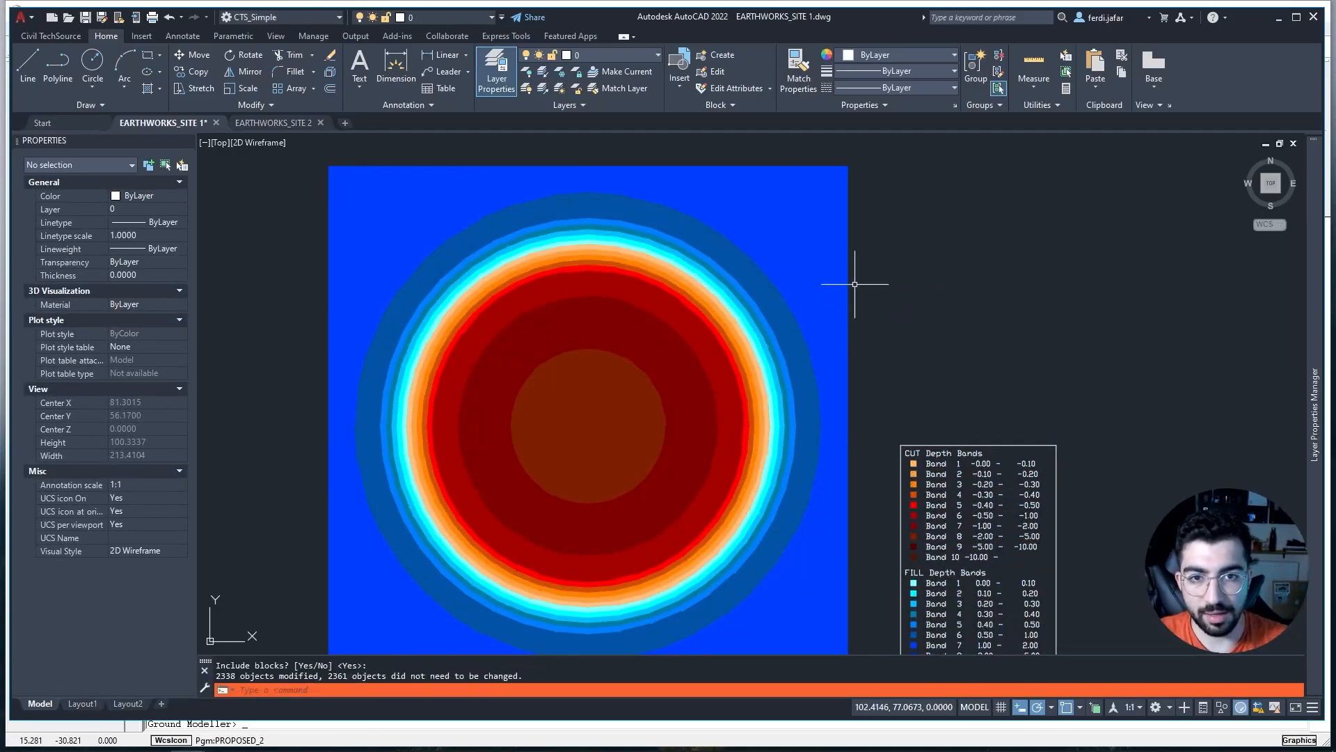
# Overwrite the Cut Fill layer state with the drawing's current layer settings, check its stored colours and save it.
pyautogui.scroll(5, 537, 269)
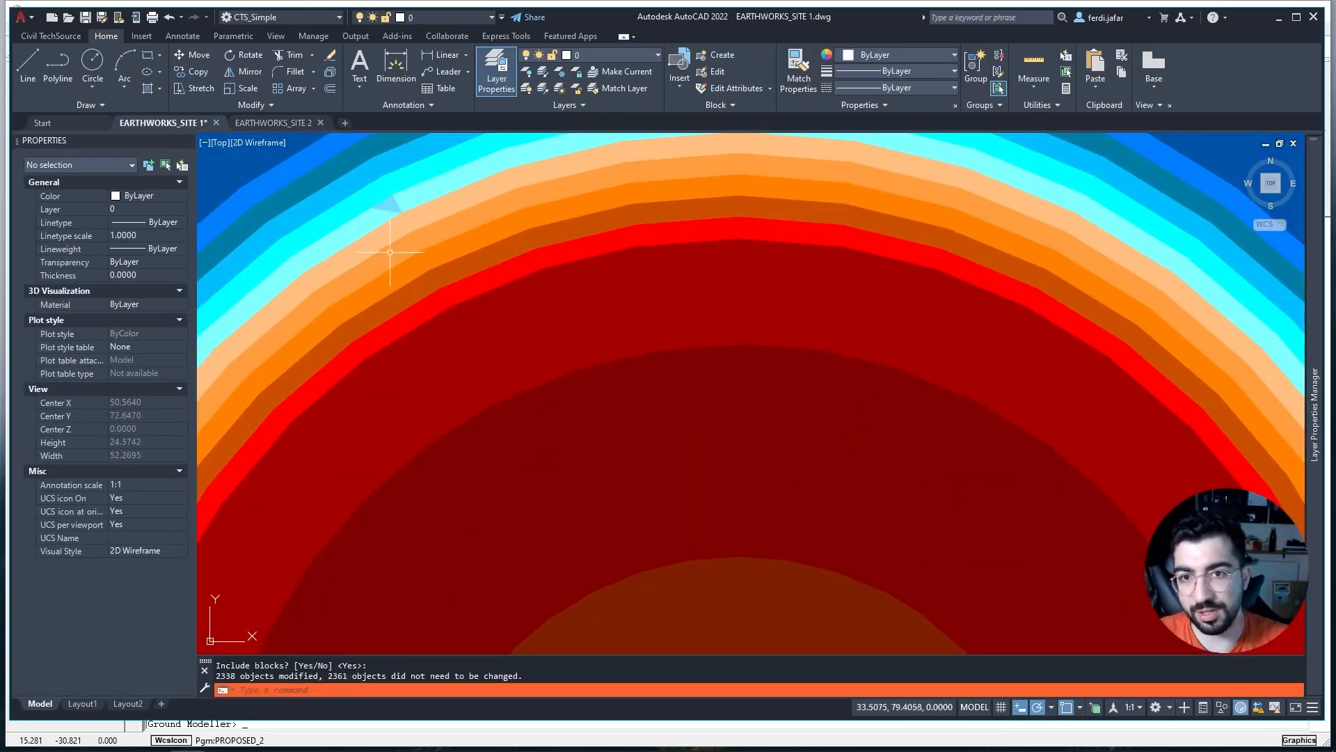
pyautogui.scroll(6, 431, 223)
pyautogui.scroll(-10, 536, 403)
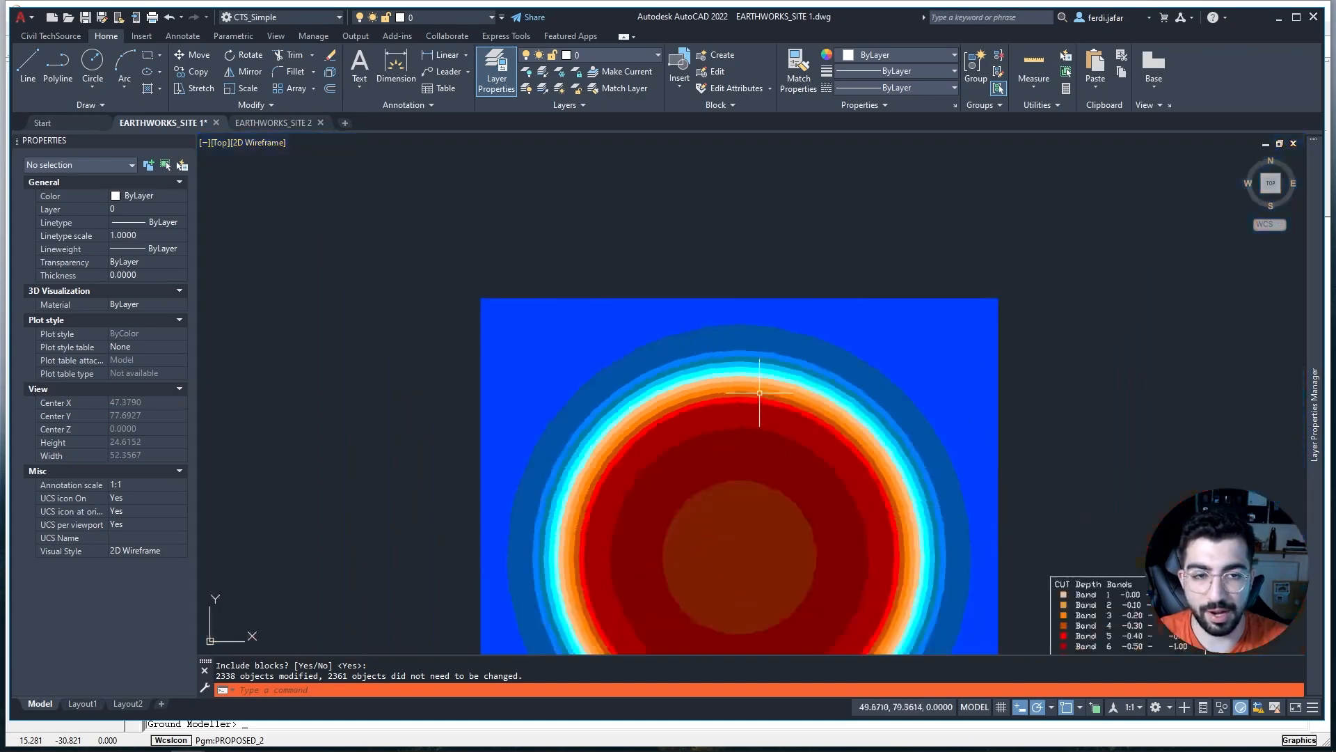
pyautogui.scroll(2, 737, 389)
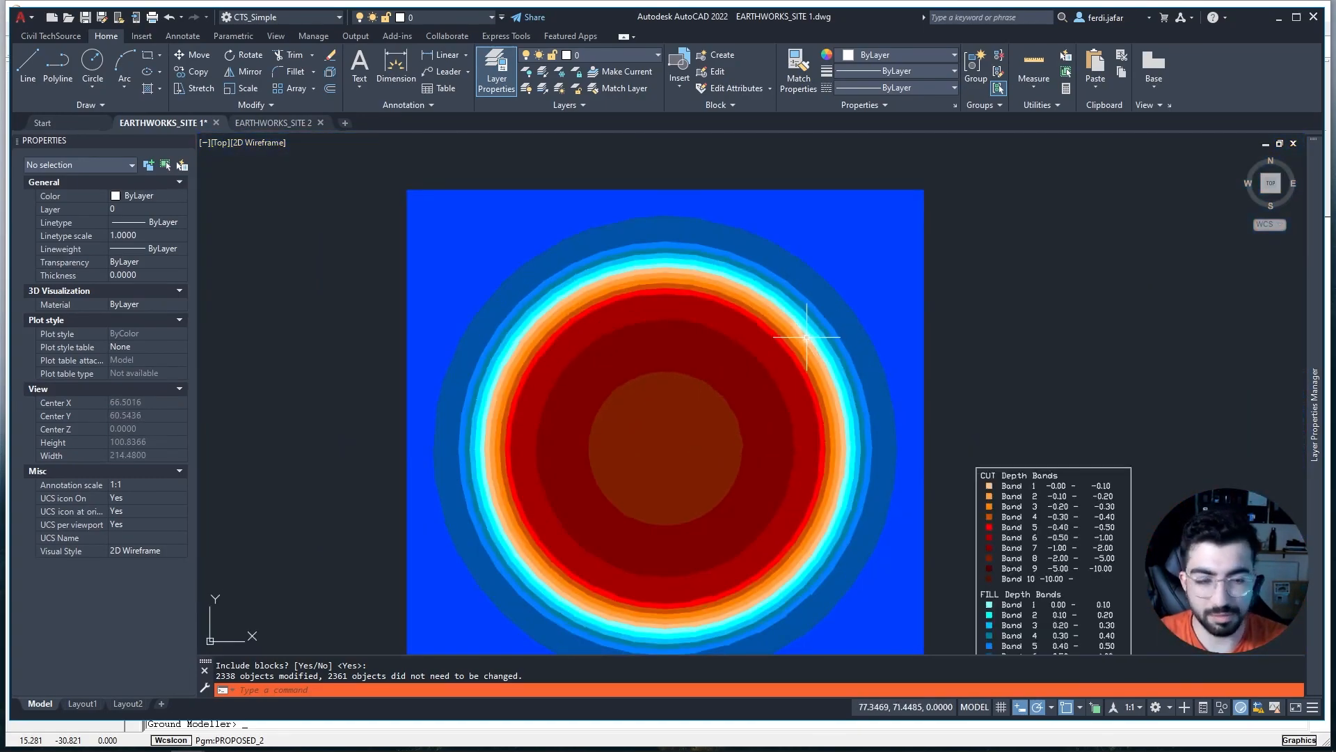
pyautogui.moveTo(661, 383); pyautogui.dragTo(581, 337, button='middle')
pyautogui.write('layerste')
pyautogui.press('BackSpace')
pyautogui.write('ate')
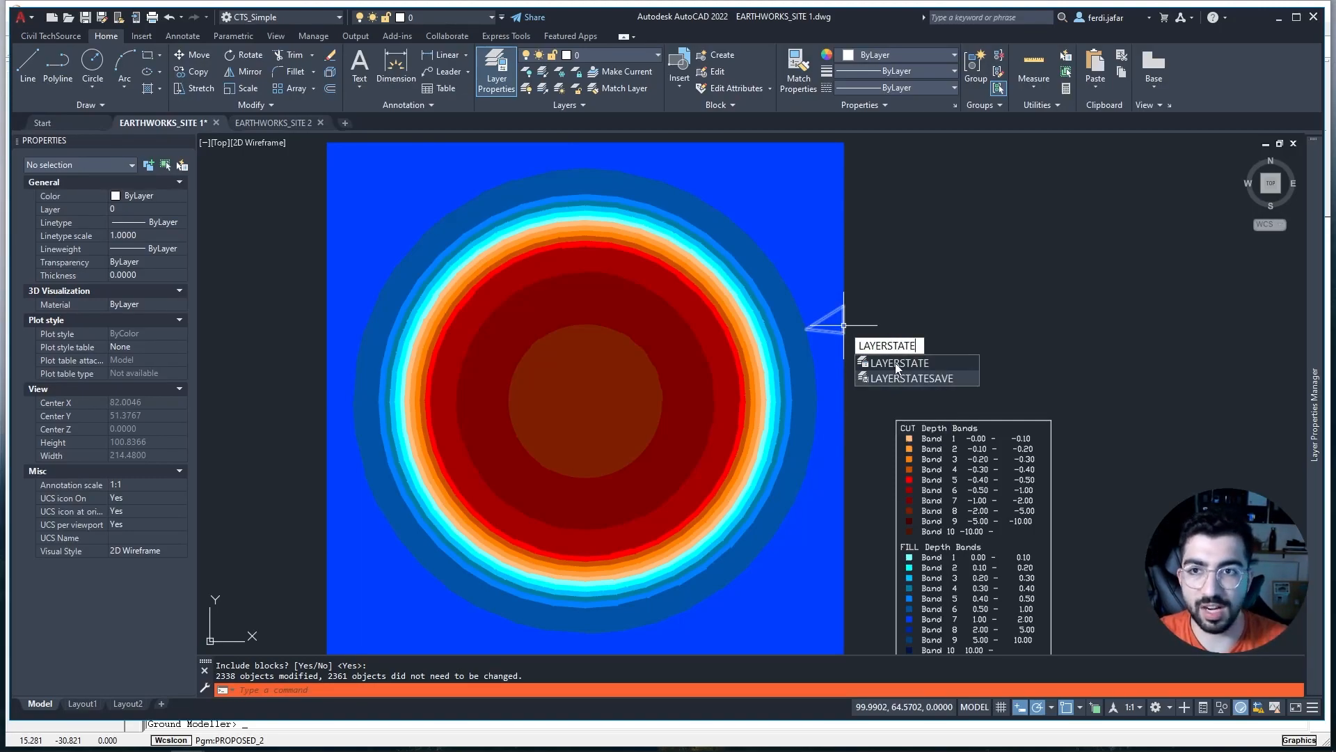
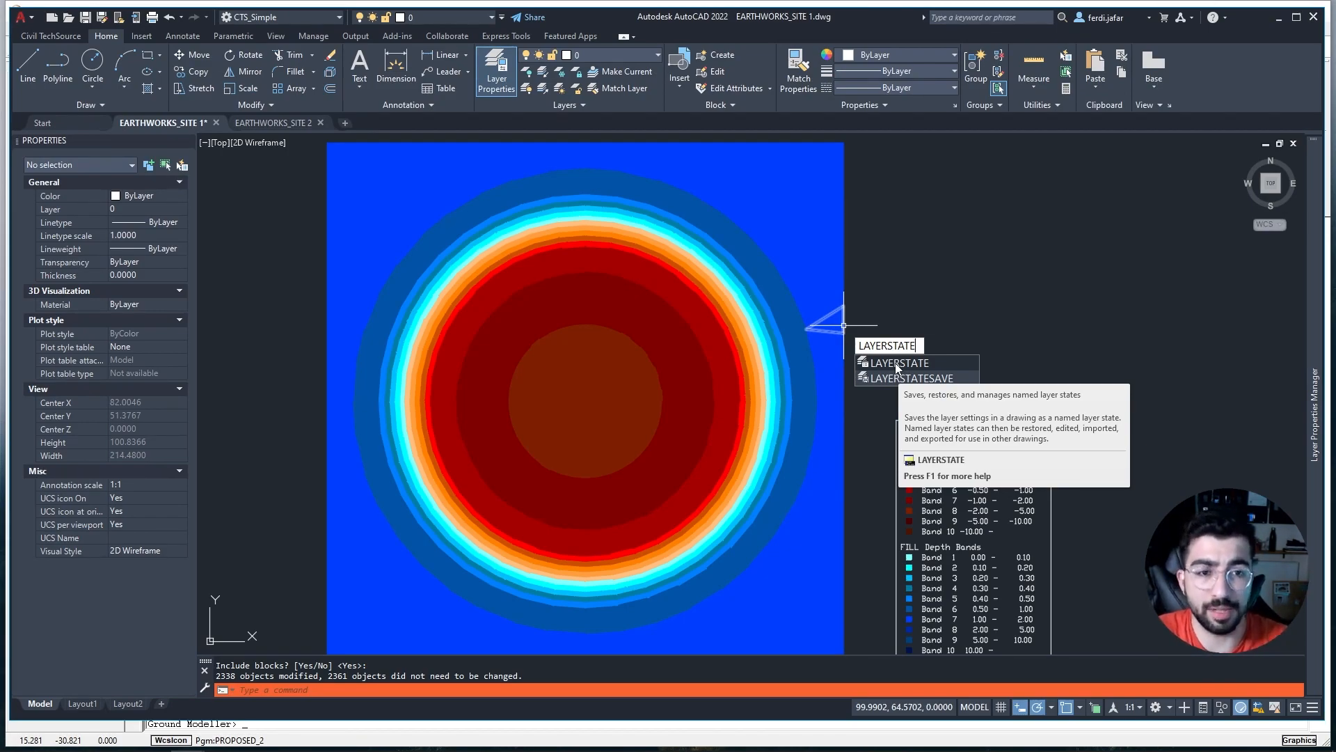
pyautogui.press('Return')
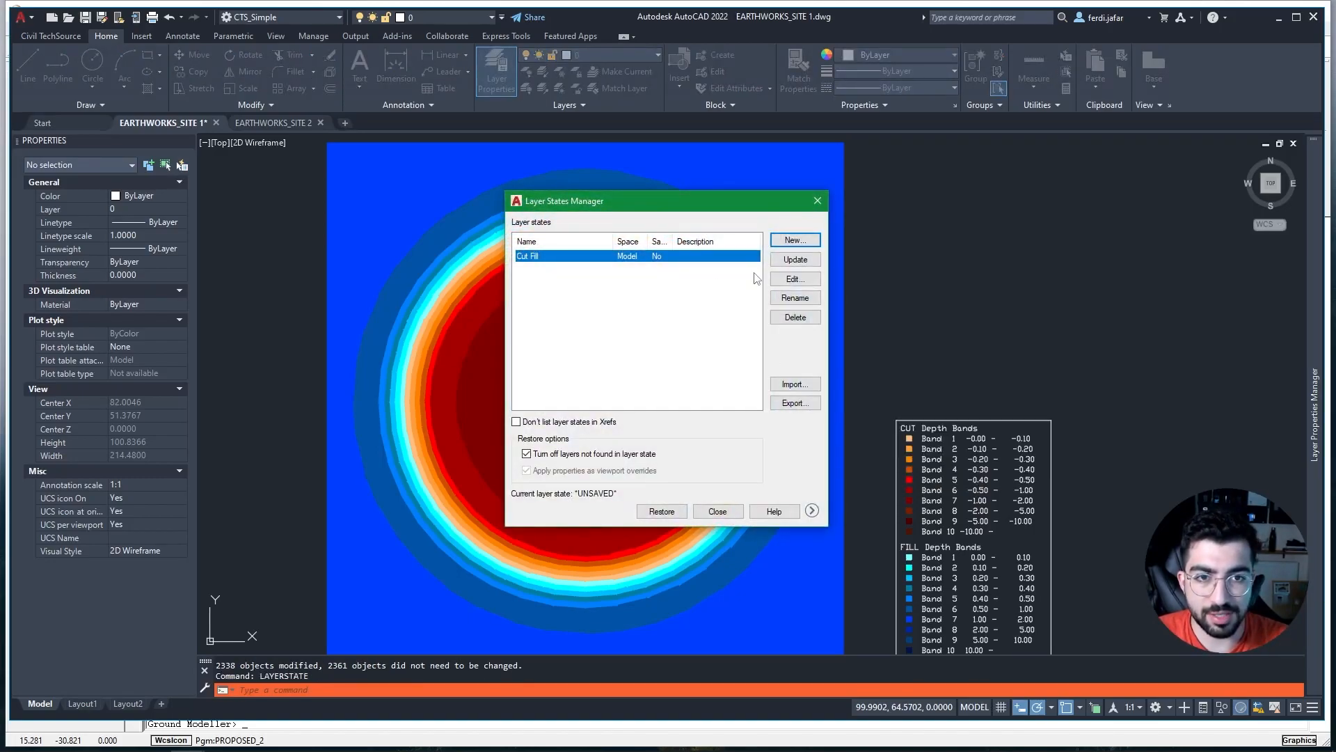
pyautogui.click(797, 261)
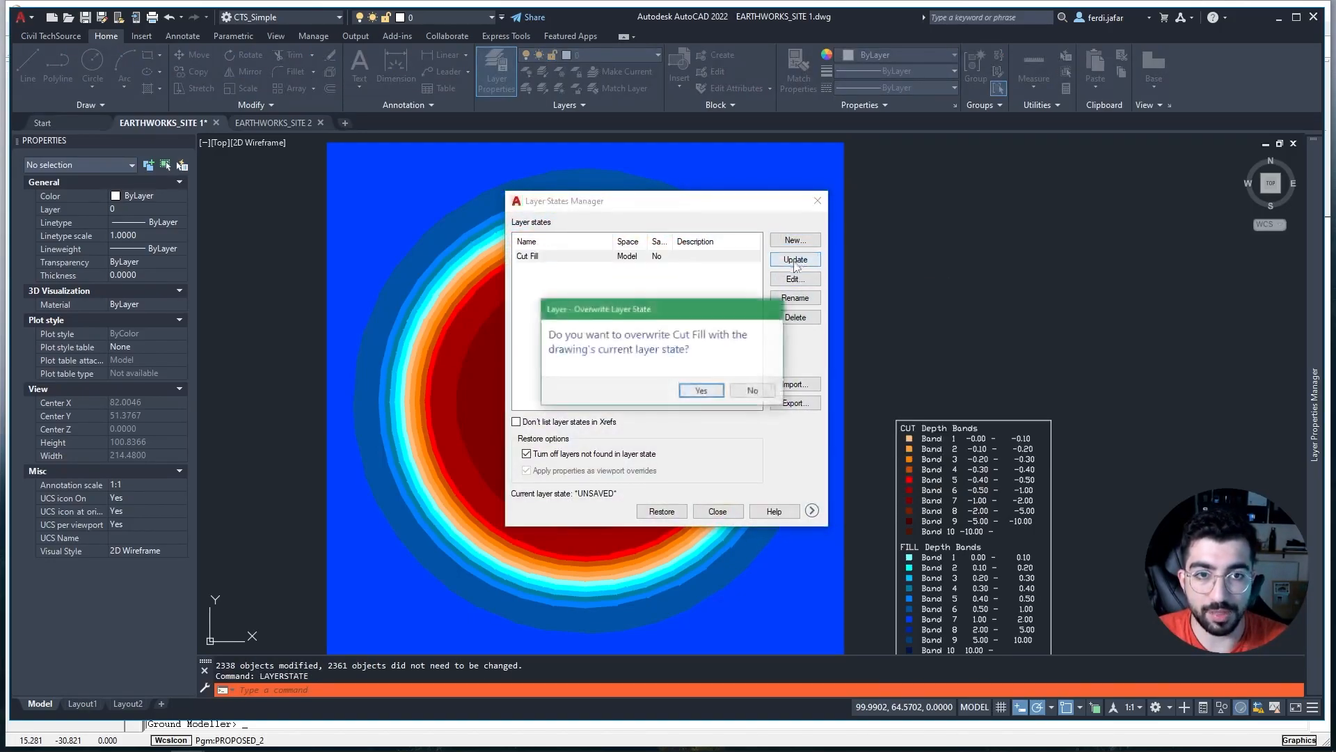
pyautogui.click(700, 391)
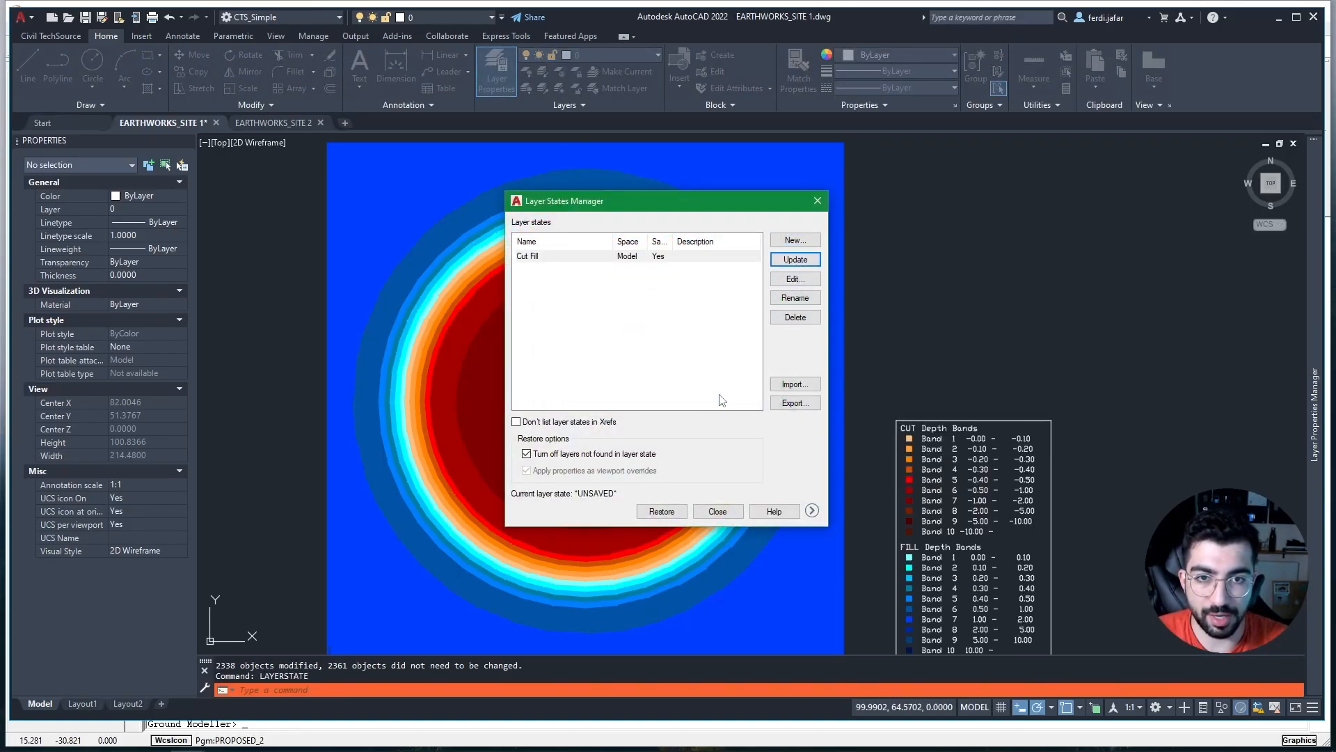
pyautogui.click(793, 280)
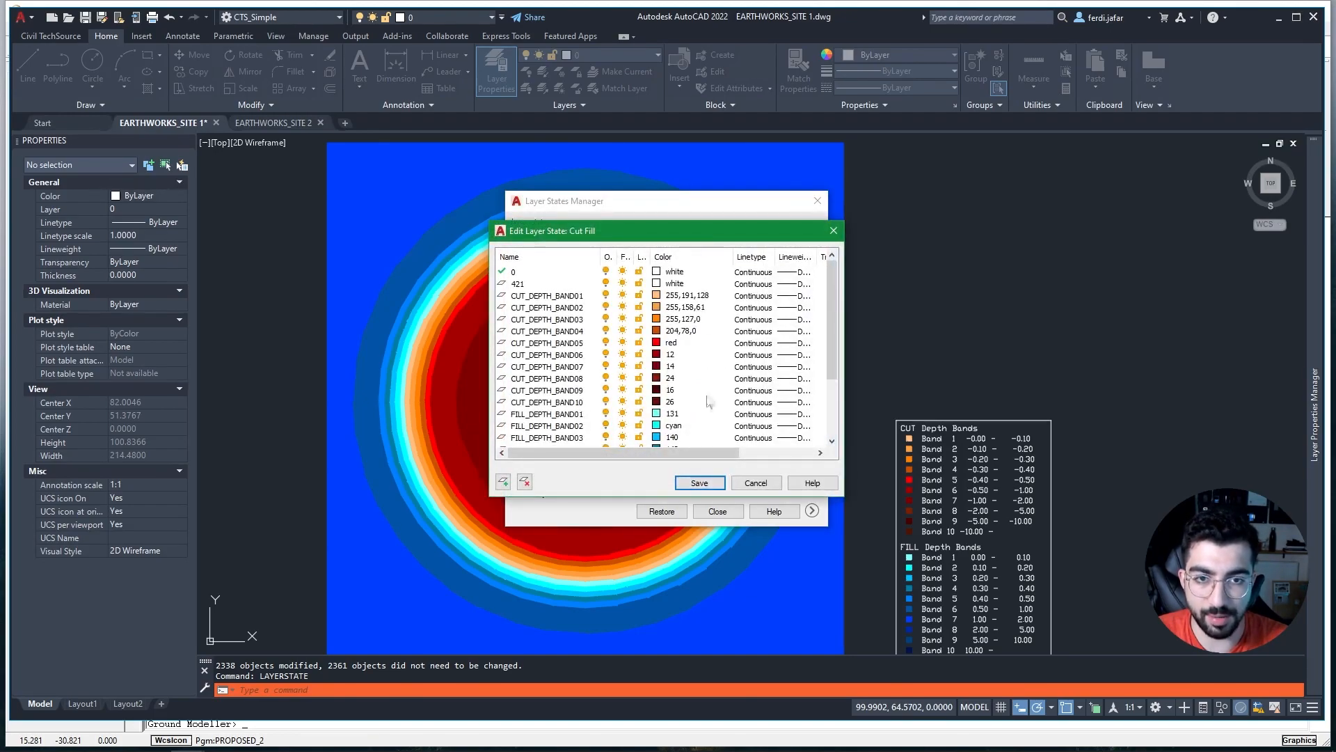
pyautogui.click(699, 483)
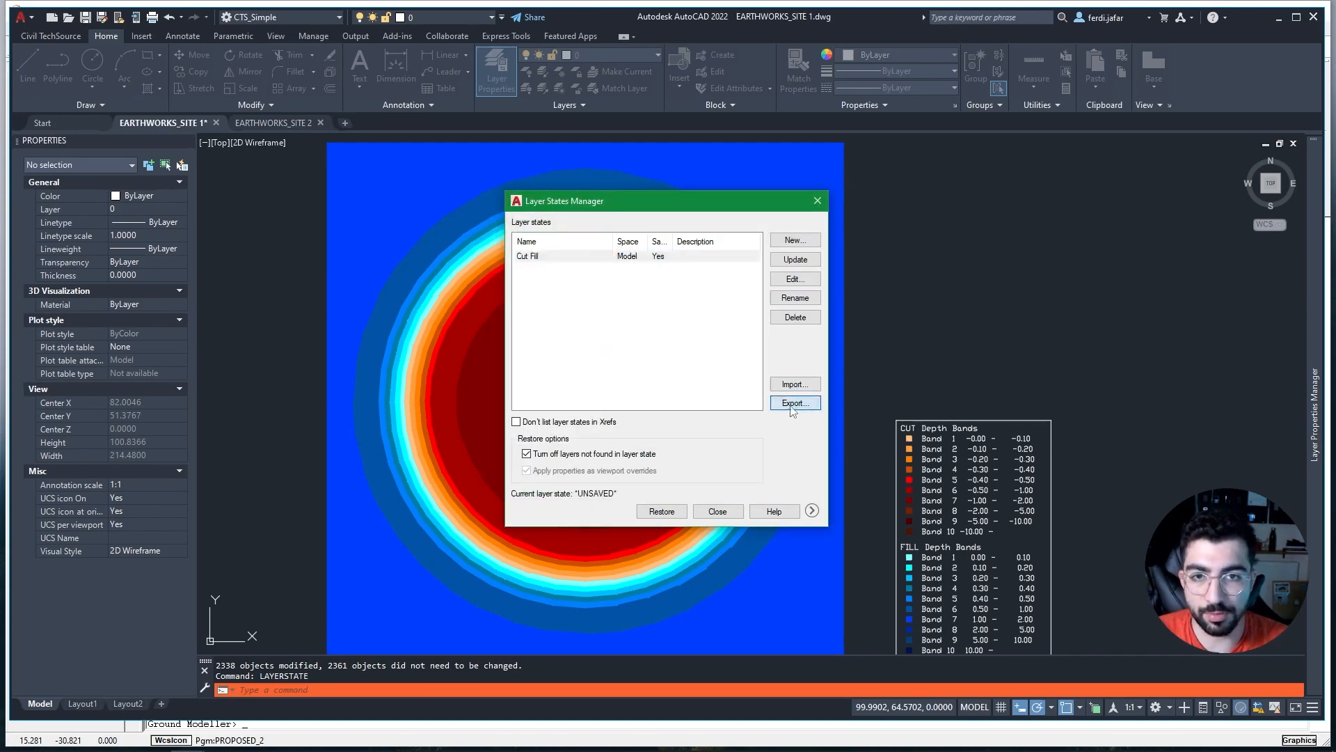
# Export the Cut Fill layer state as Cut Fill.las into the exercise's 4.PDS & CAD Templates folder and close the Layer States Manager.
pyautogui.click(795, 403)
pyautogui.click(485, 330)
pyautogui.scroll(-5, 655, 360)
pyautogui.doubleClick(652, 341)
pyautogui.doubleClick(588, 252)
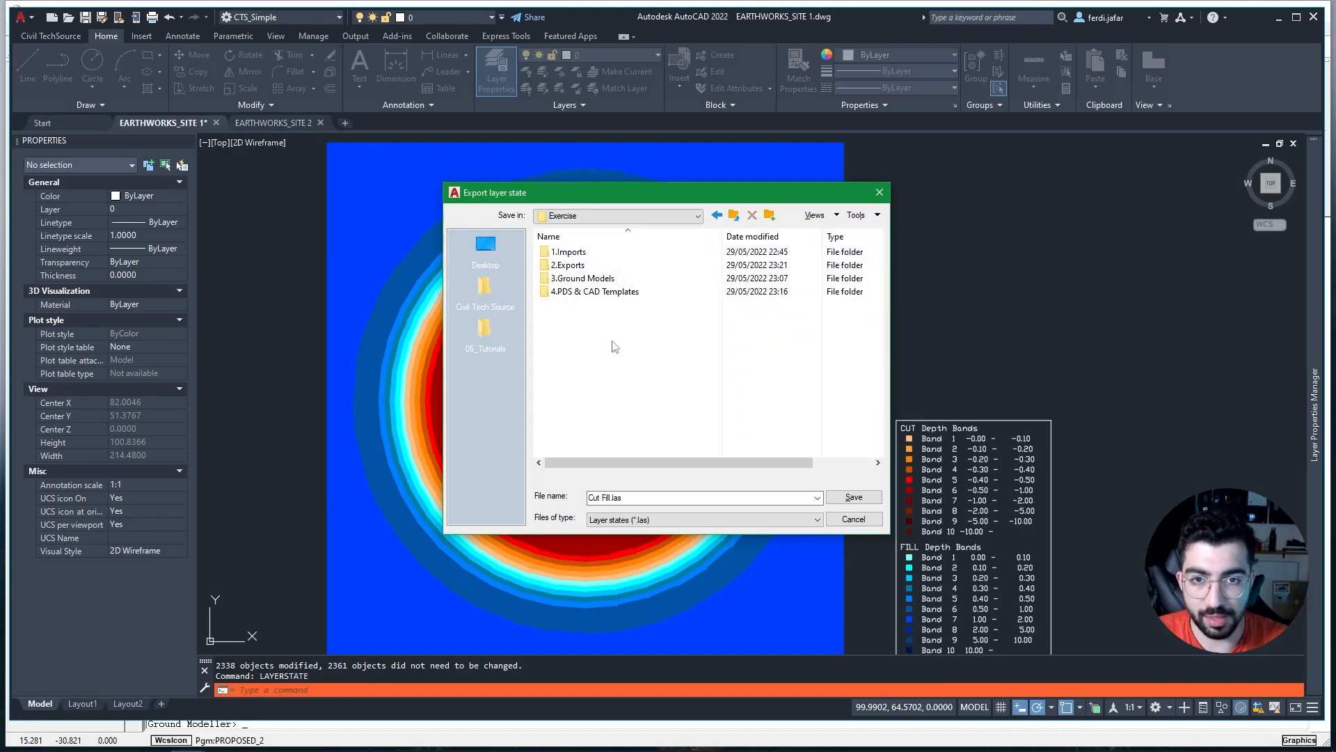
pyautogui.doubleClick(591, 291)
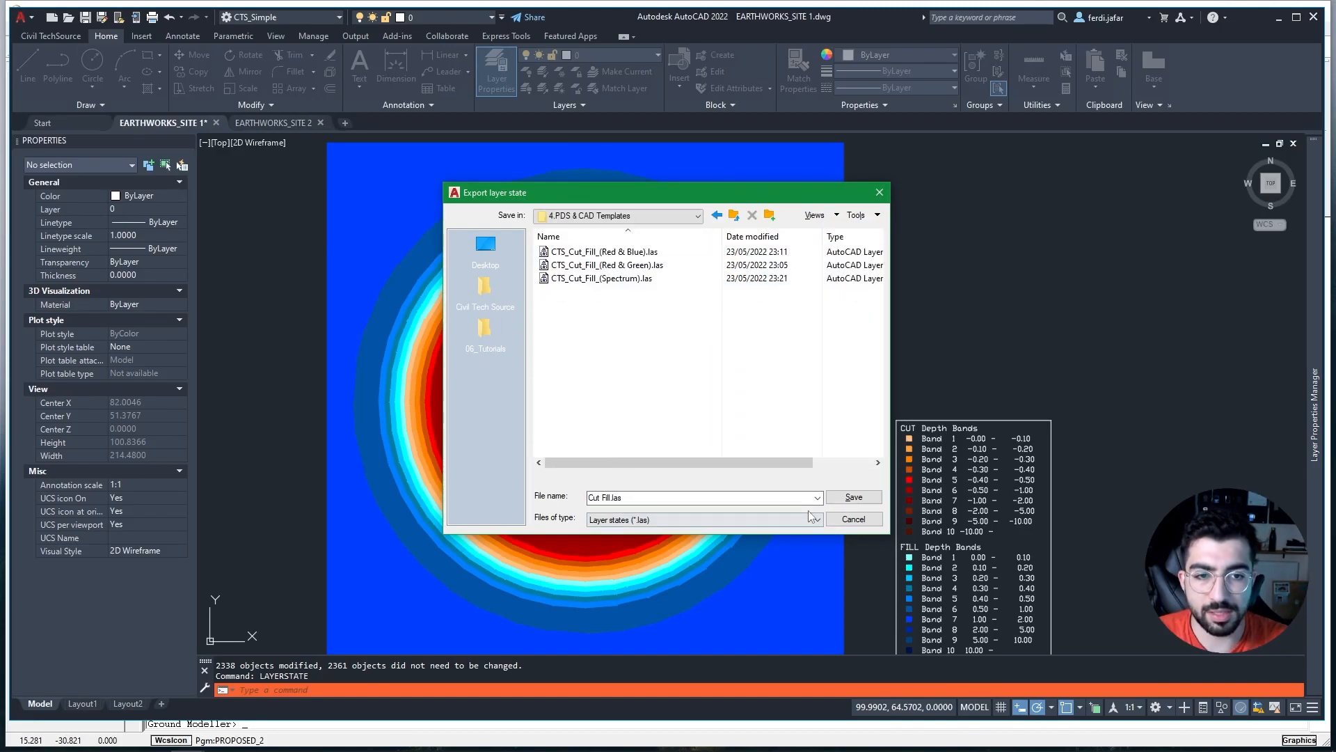
pyautogui.click(845, 498)
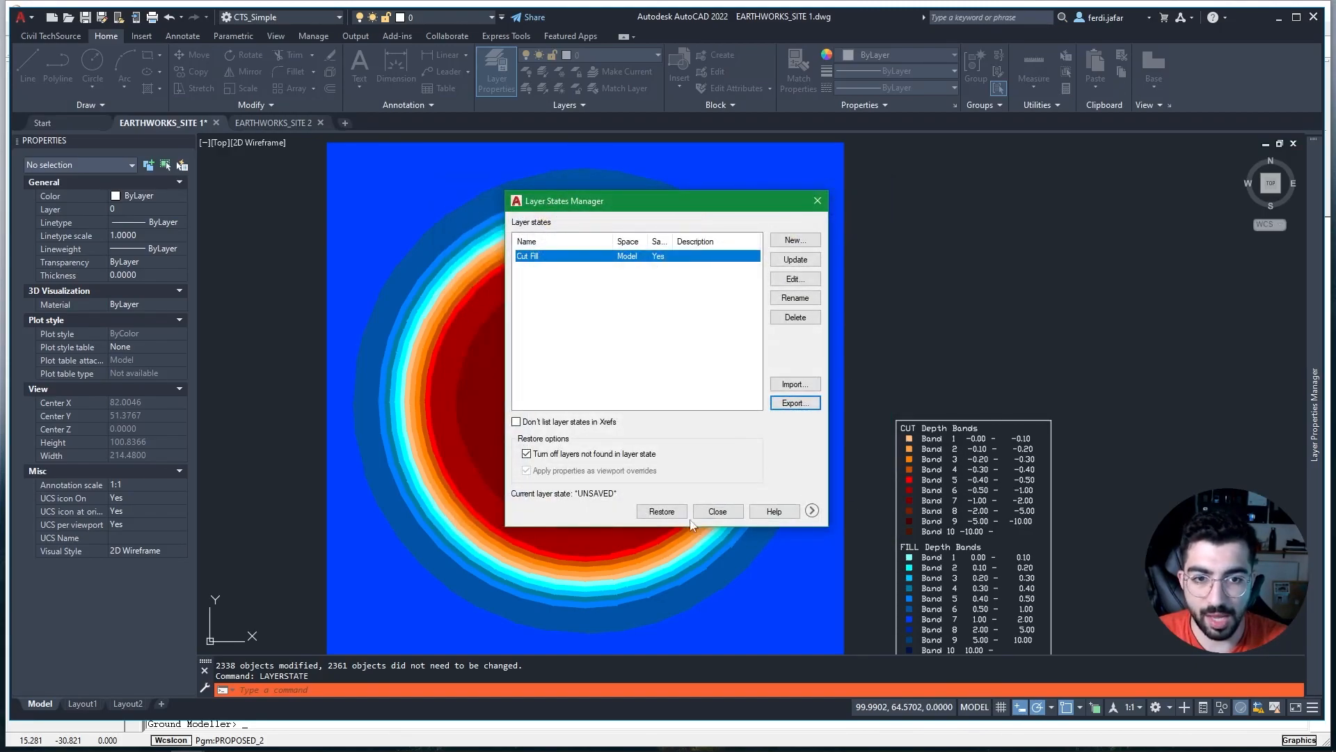
pyautogui.click(724, 517)
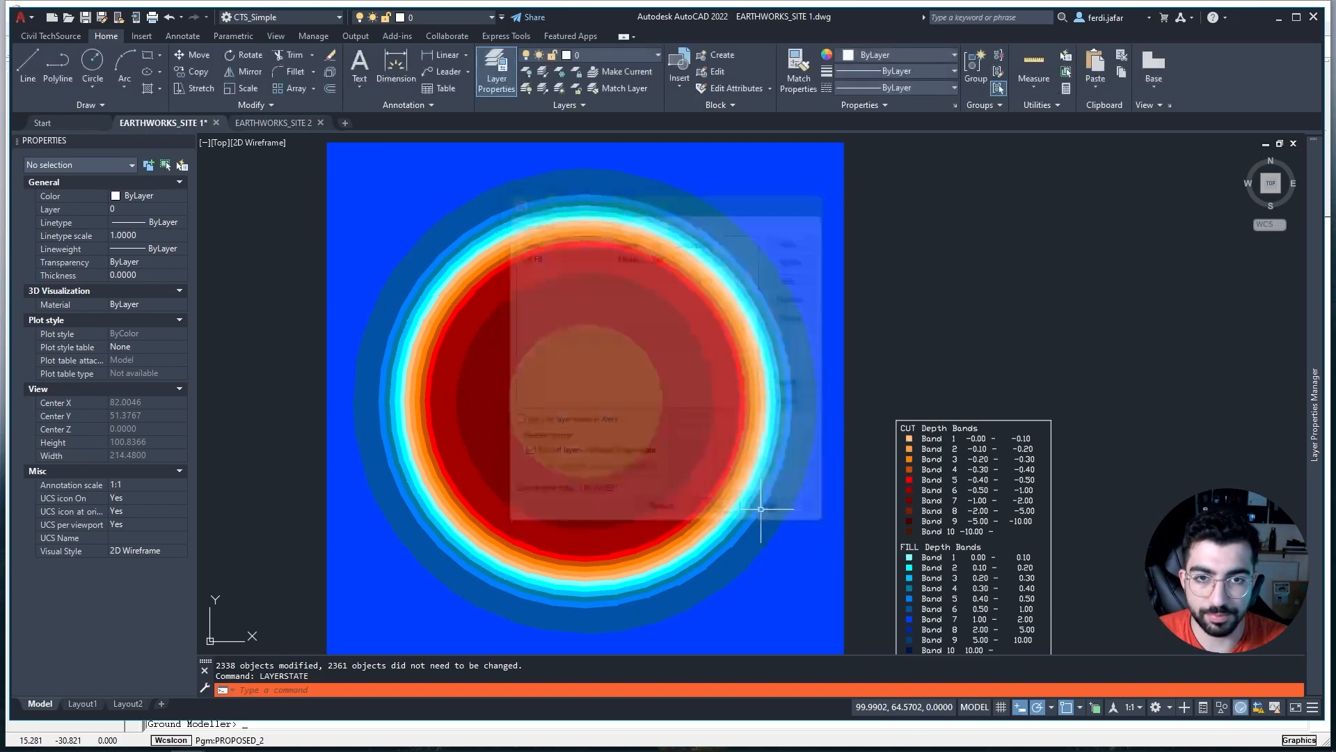
# In the EARTHWORKS_SITE 2 drawing, import the layer state file Cut Fill.las from 4.PDS & CAD Templates and restore it.
pyautogui.click(267, 126)
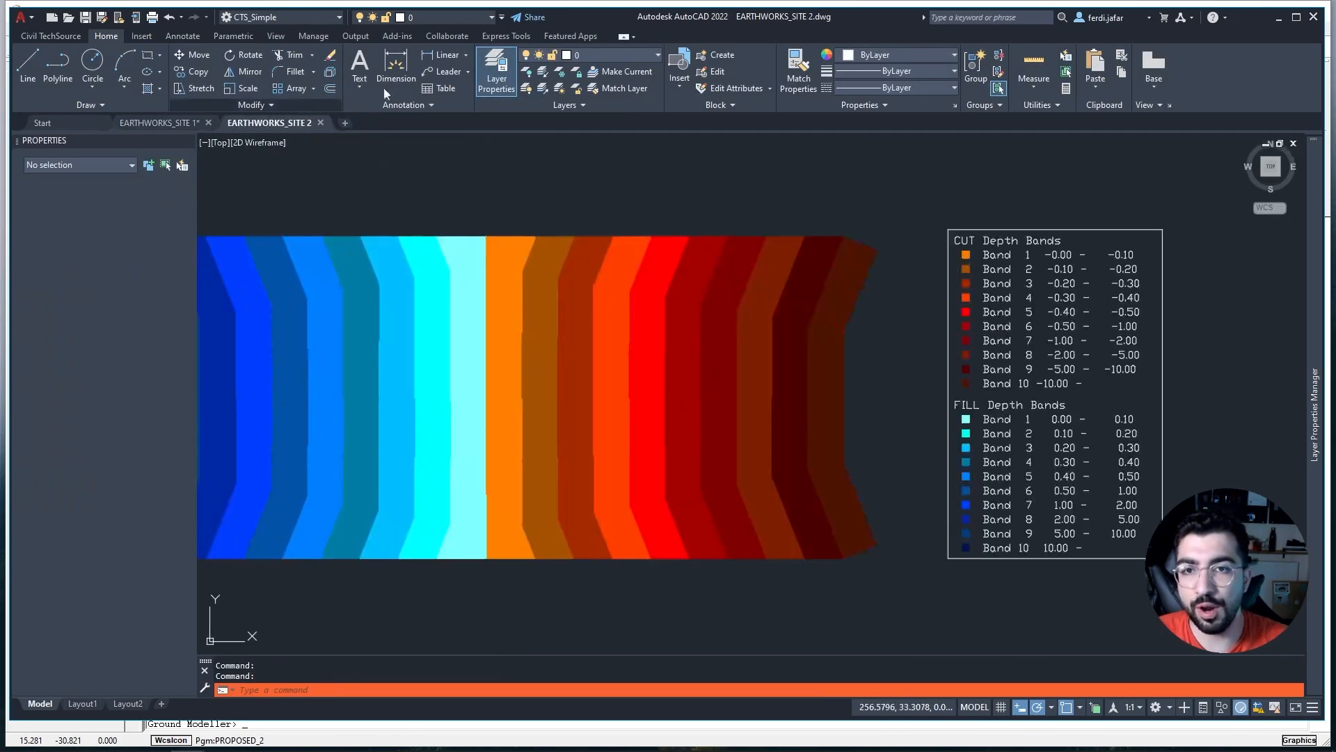
pyautogui.scroll(-2, 650, 310)
pyautogui.scroll(6, 558, 252)
pyautogui.scroll(-3, 558, 252)
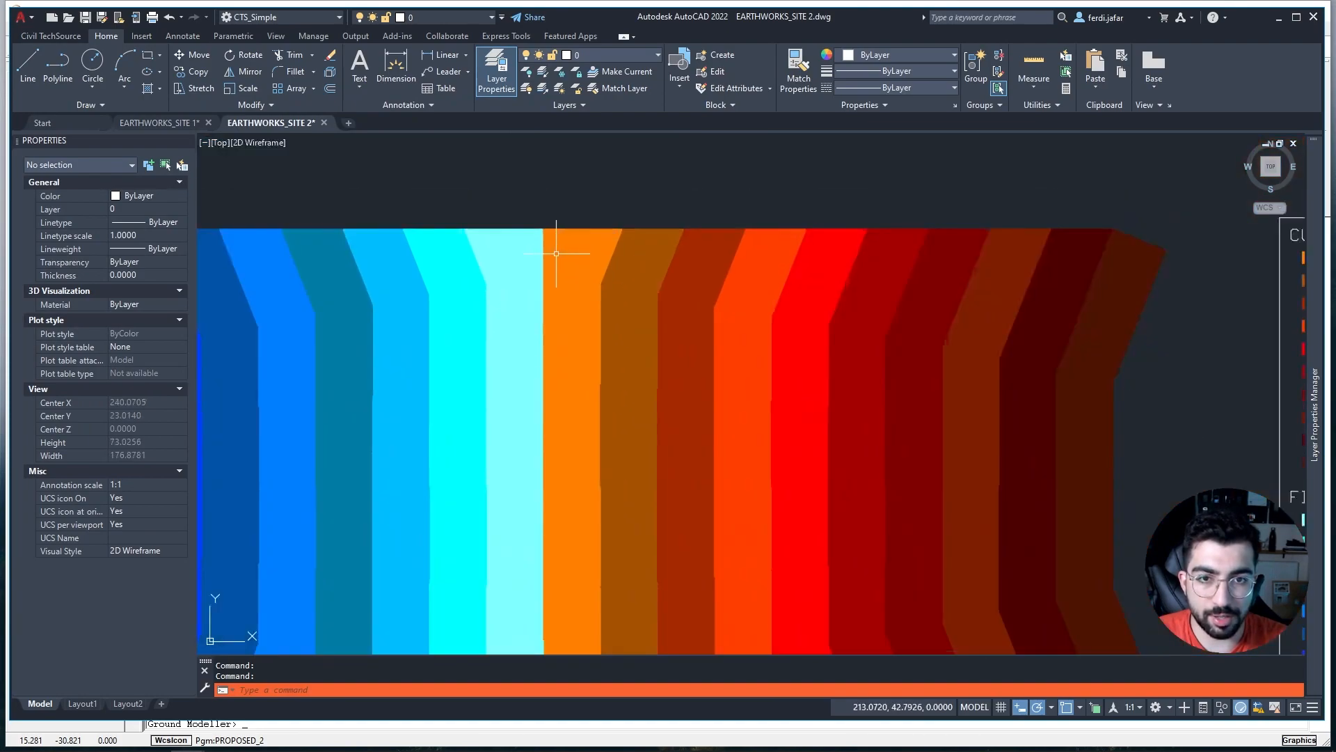
pyautogui.scroll(-2, 743, 266)
pyautogui.moveTo(743, 266)
pyautogui.mouseDown(button='middle')
pyautogui.moveTo(596, 297)
pyautogui.moveTo(671, 262)
pyautogui.mouseUp(button='middle')
pyautogui.write('layers')
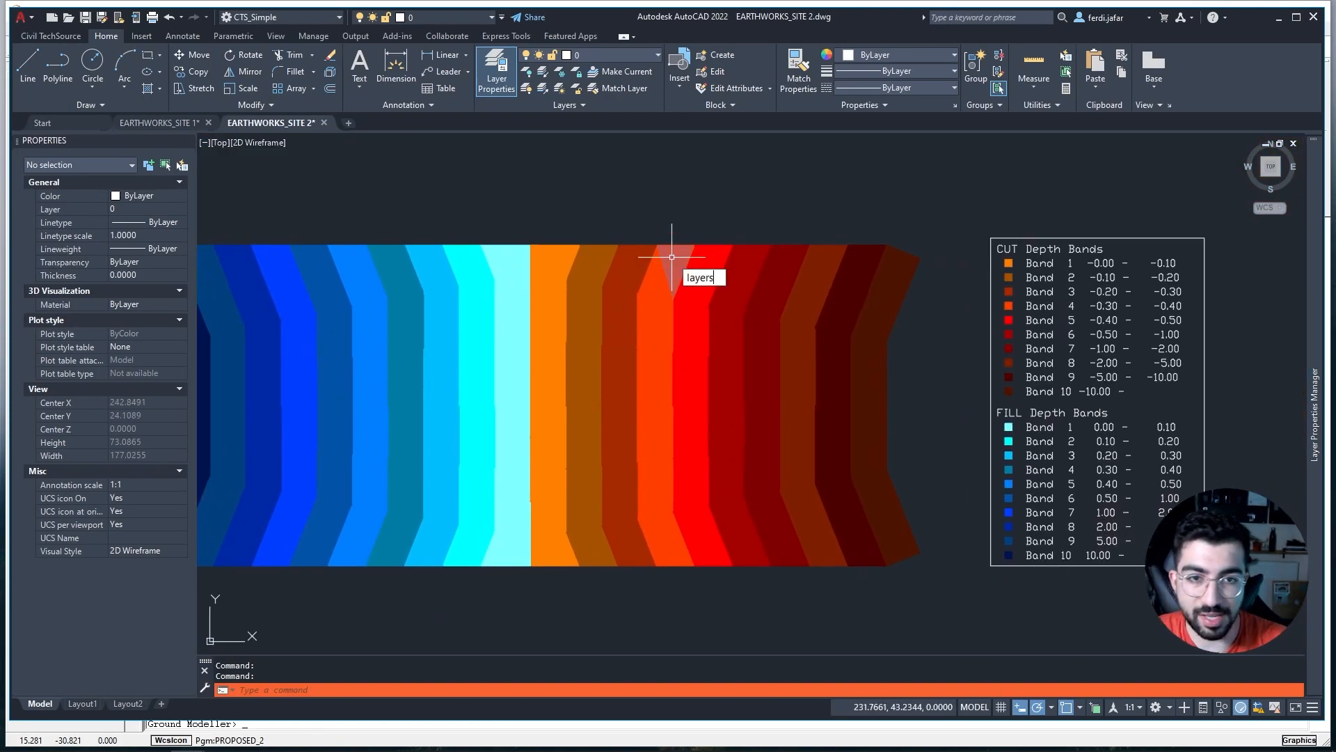
pyautogui.press('Return')
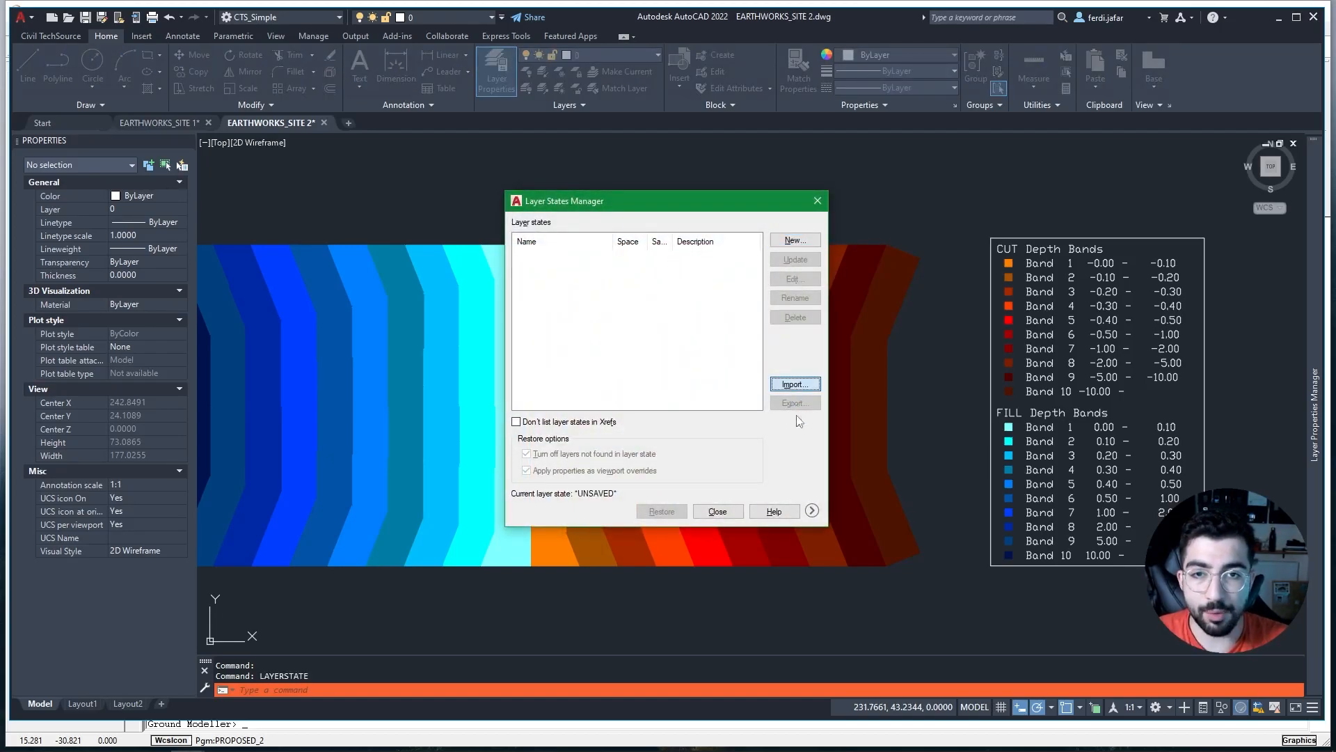
pyautogui.click(626, 520)
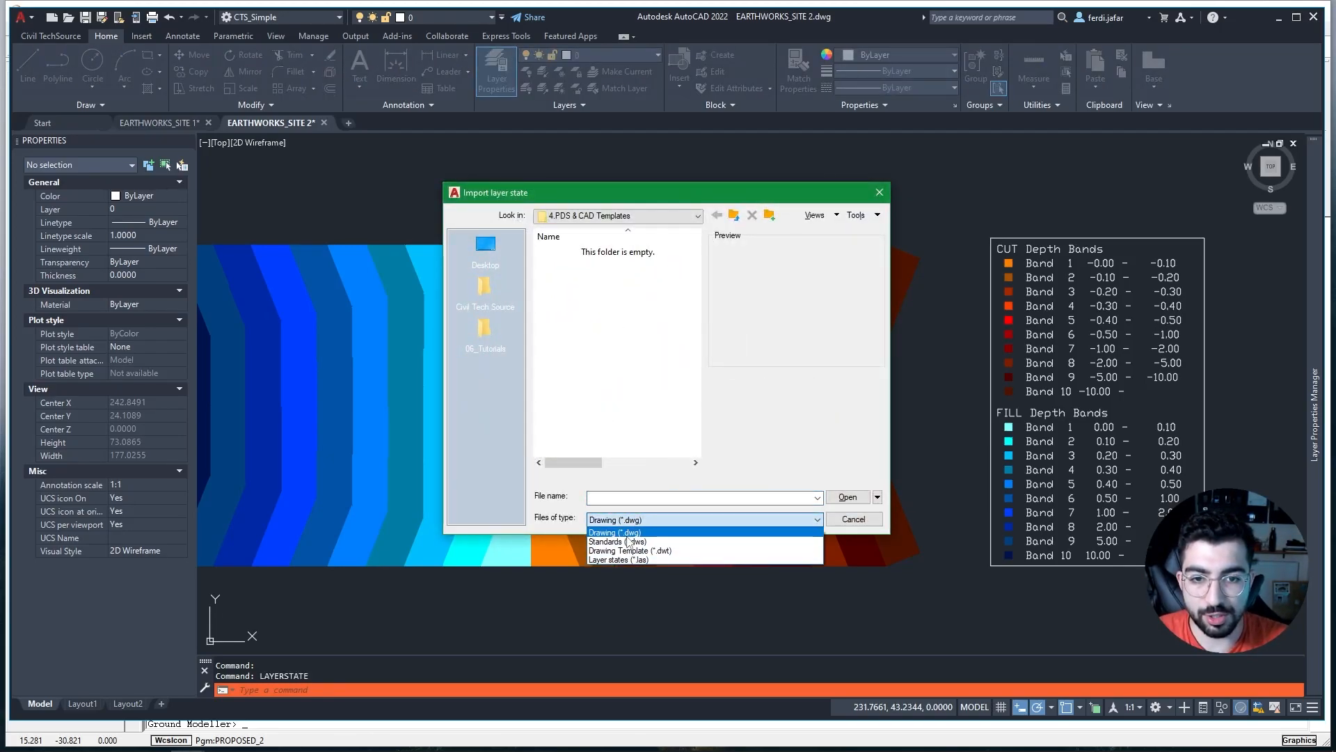
pyautogui.click(630, 563)
pyautogui.click(626, 291)
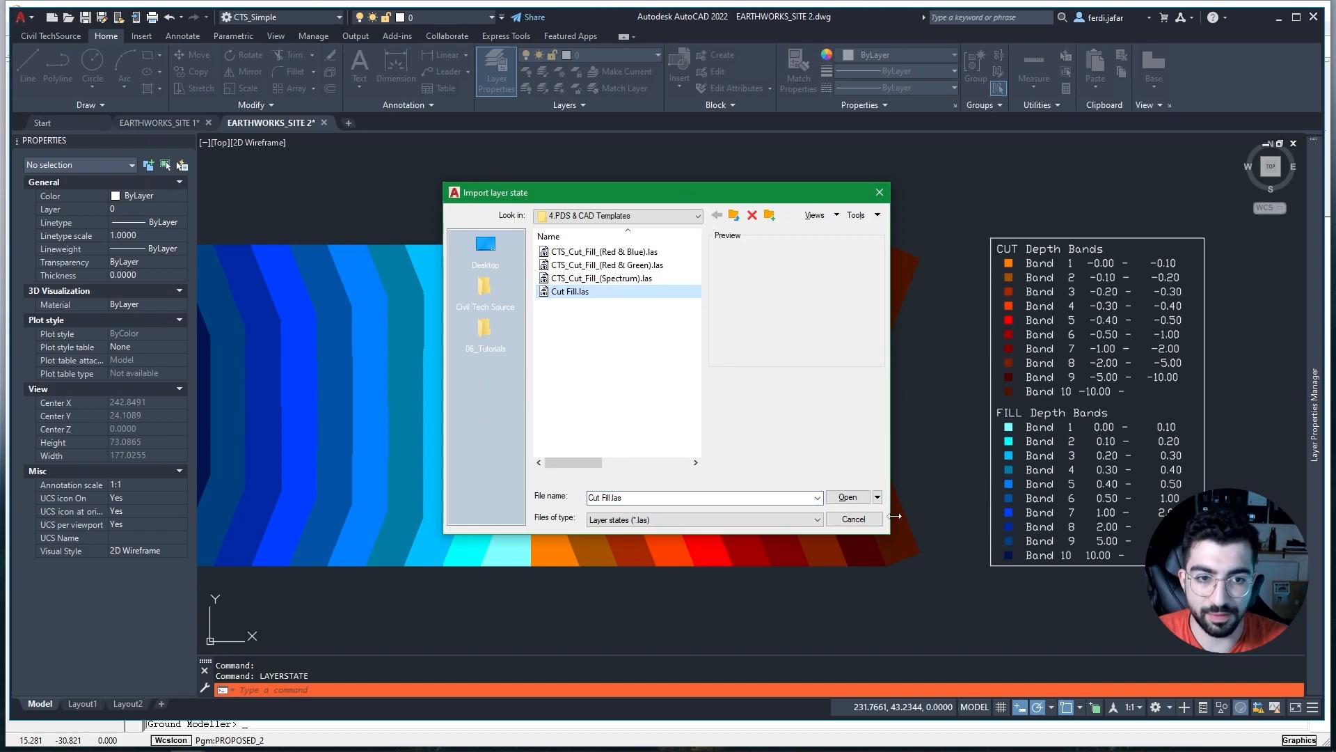
pyautogui.click(848, 497)
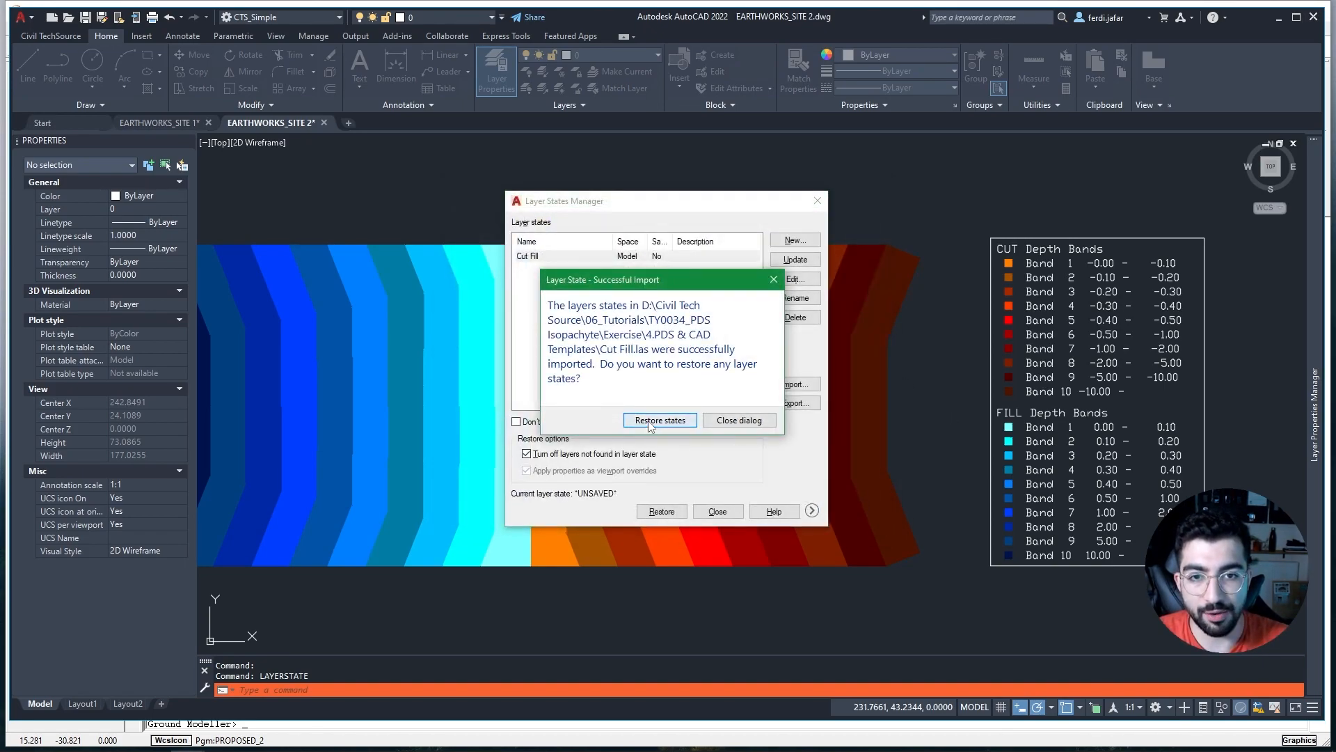
pyautogui.click(661, 420)
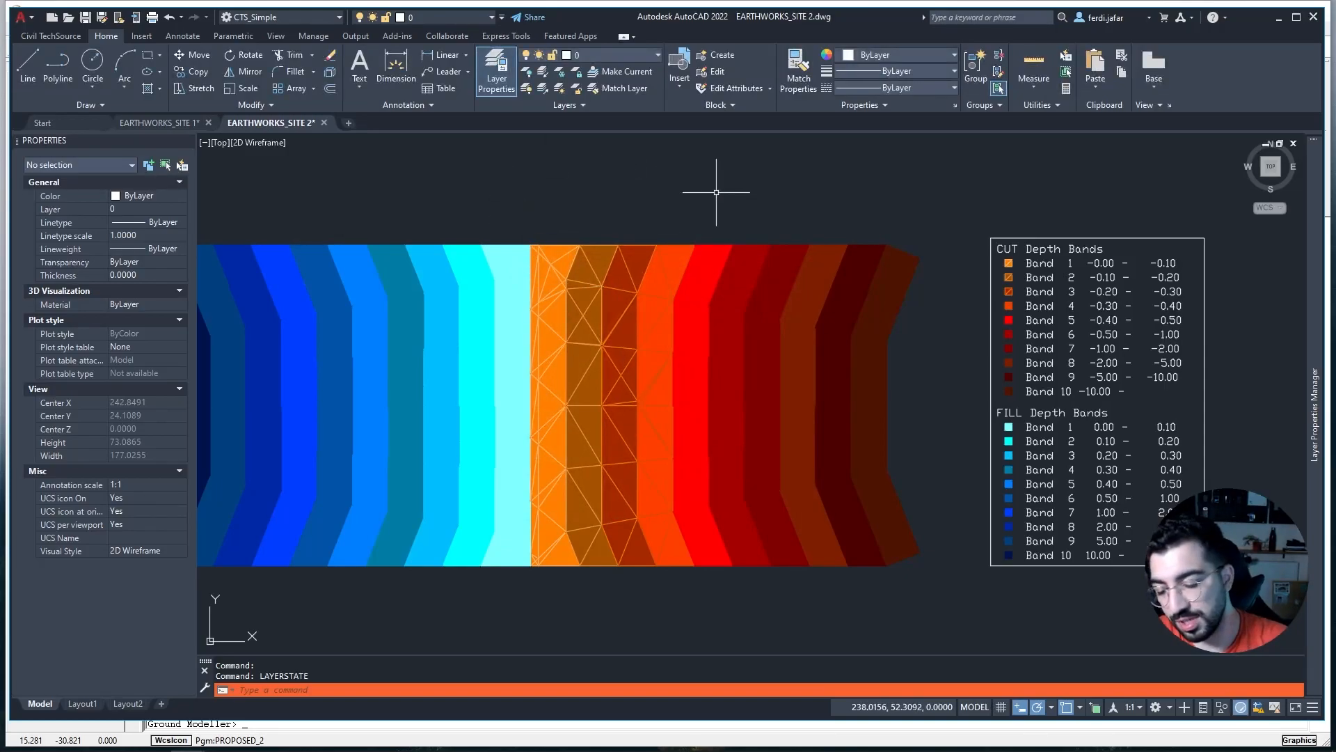
# Apply SETBYLAYER to all objects in the drawing, including blocks, and review the layer colours.
pyautogui.hotkey('ctrl', 'a')
pyautogui.write('SETby')
pyautogui.press('Return')
pyautogui.press('Return')
pyautogui.write('y')
pyautogui.press('Return')
pyautogui.scroll(2, 592, 285)
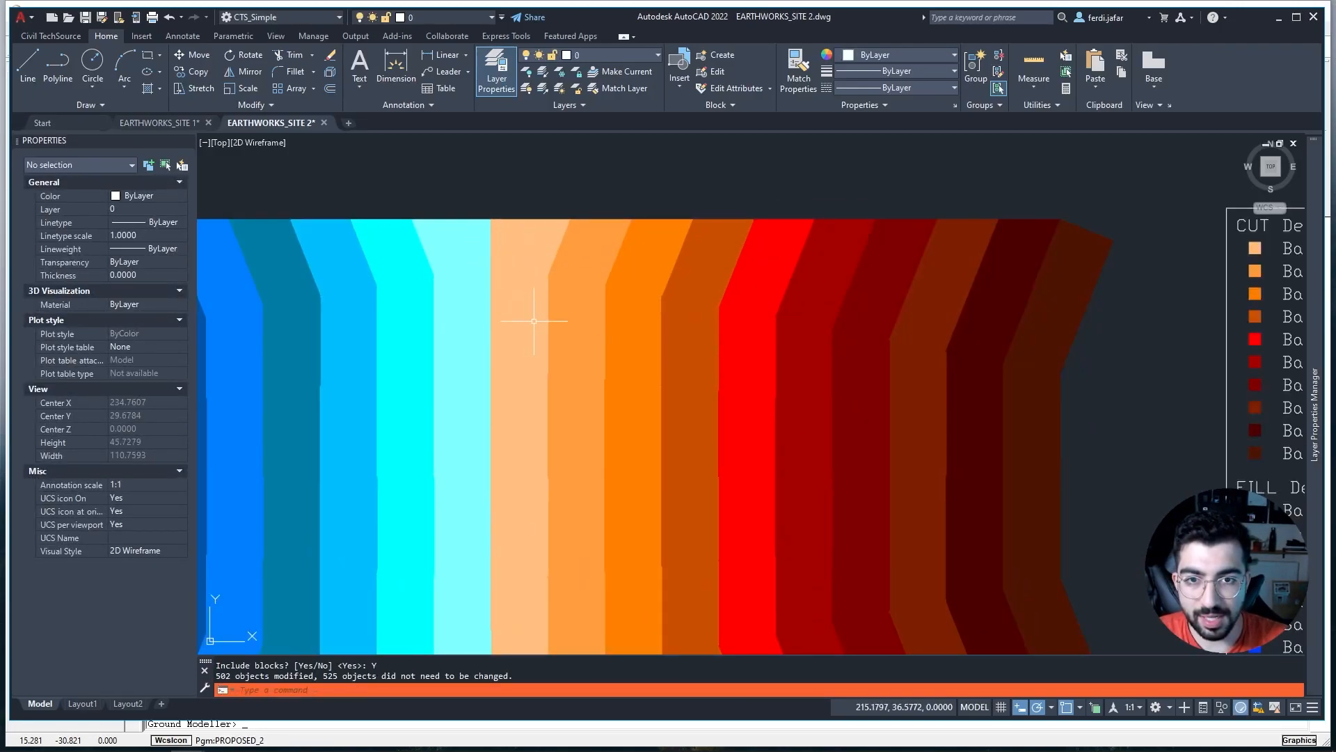
pyautogui.scroll(-2, 522, 309)
pyautogui.moveTo(1317, 287)
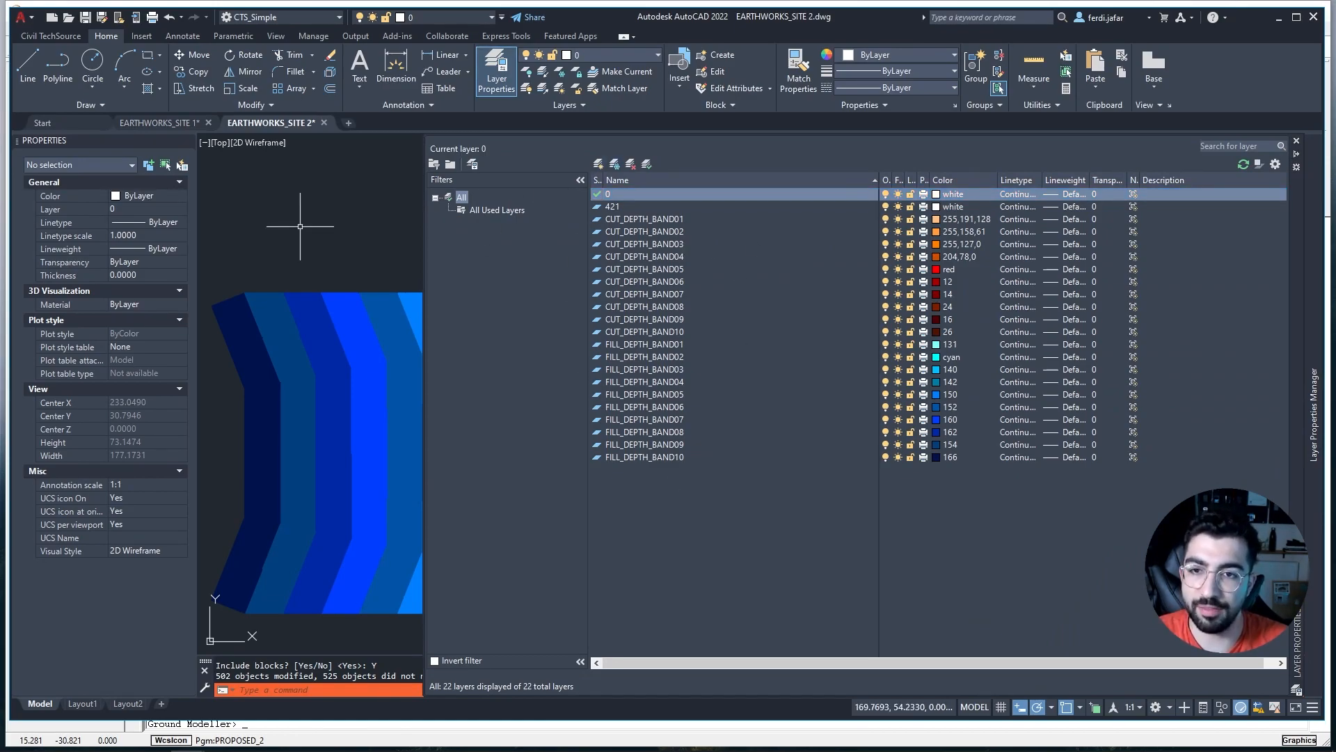
pyautogui.scroll(-2, 307, 237)
pyautogui.moveTo(314, 246); pyautogui.dragTo(317, 262, button='middle')
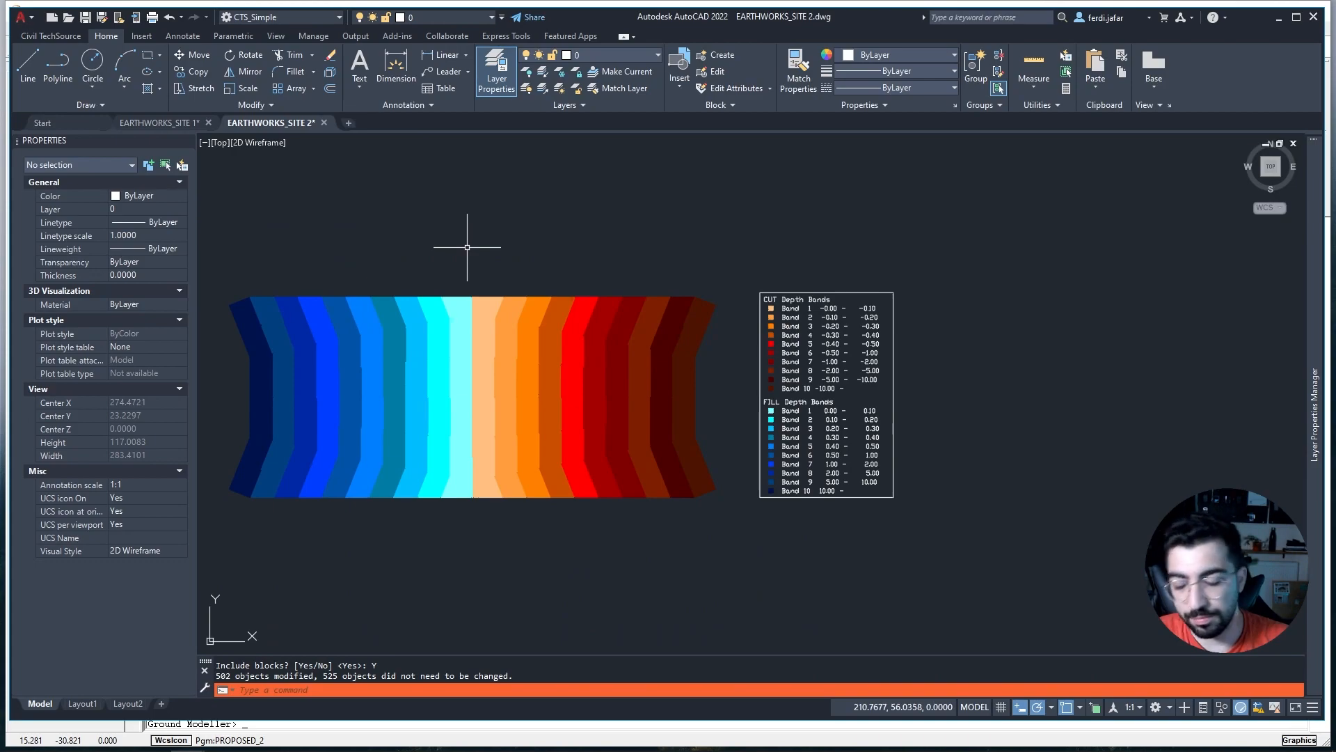
# Import the layer state file CTS_Cut_Fill_(Red & Blue).las from 4.PDS & CAD Templates and restore it.
pyautogui.write('lay')
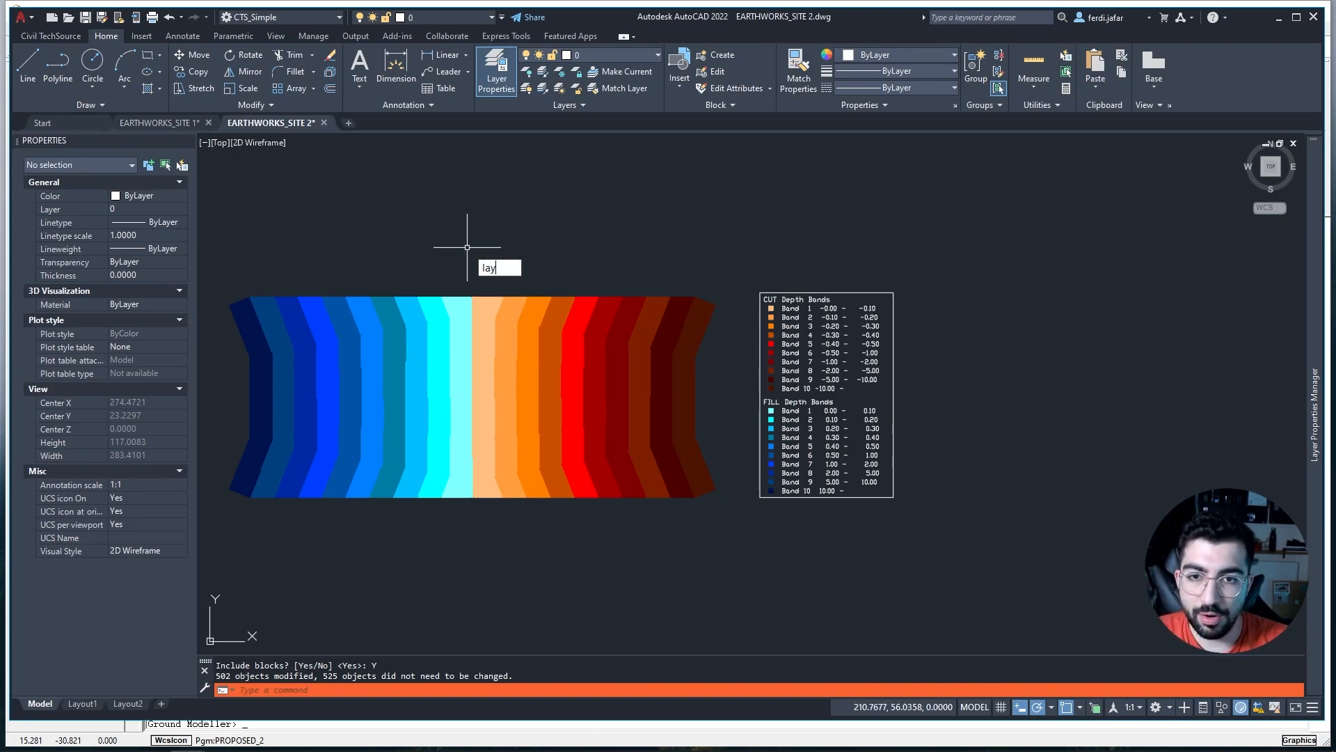
pyautogui.write('erstate')
pyautogui.press('Return')
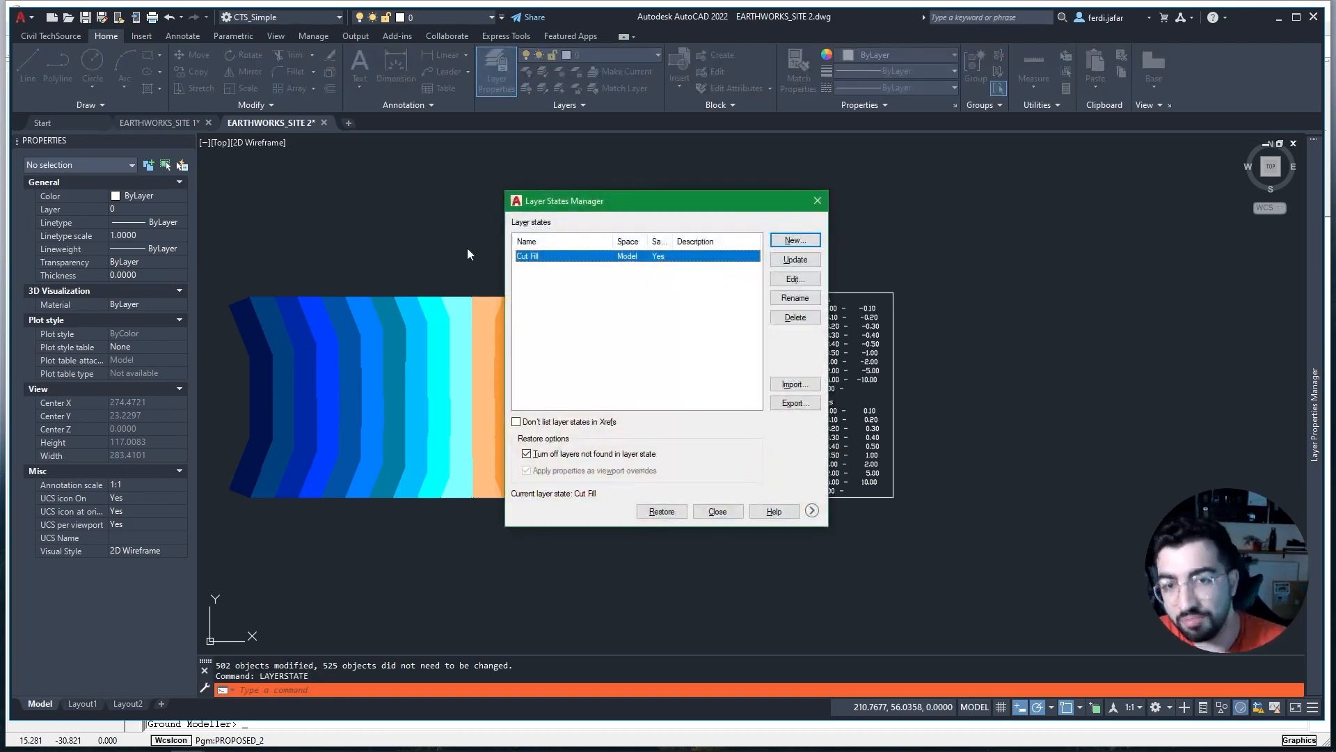
pyautogui.click(799, 385)
pyautogui.click(621, 252)
pyautogui.click(613, 278)
pyautogui.click(630, 252)
pyautogui.click(843, 501)
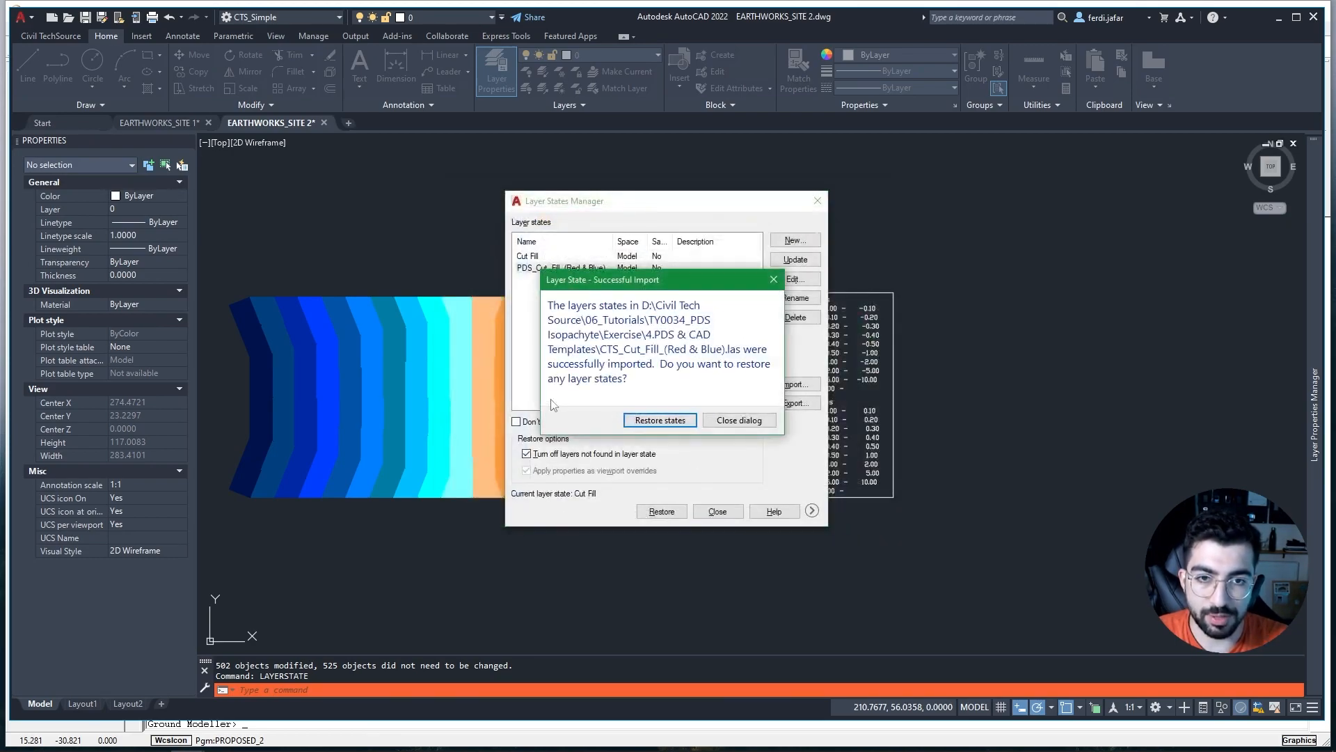
pyautogui.click(661, 424)
pyautogui.scroll(2, 459, 392)
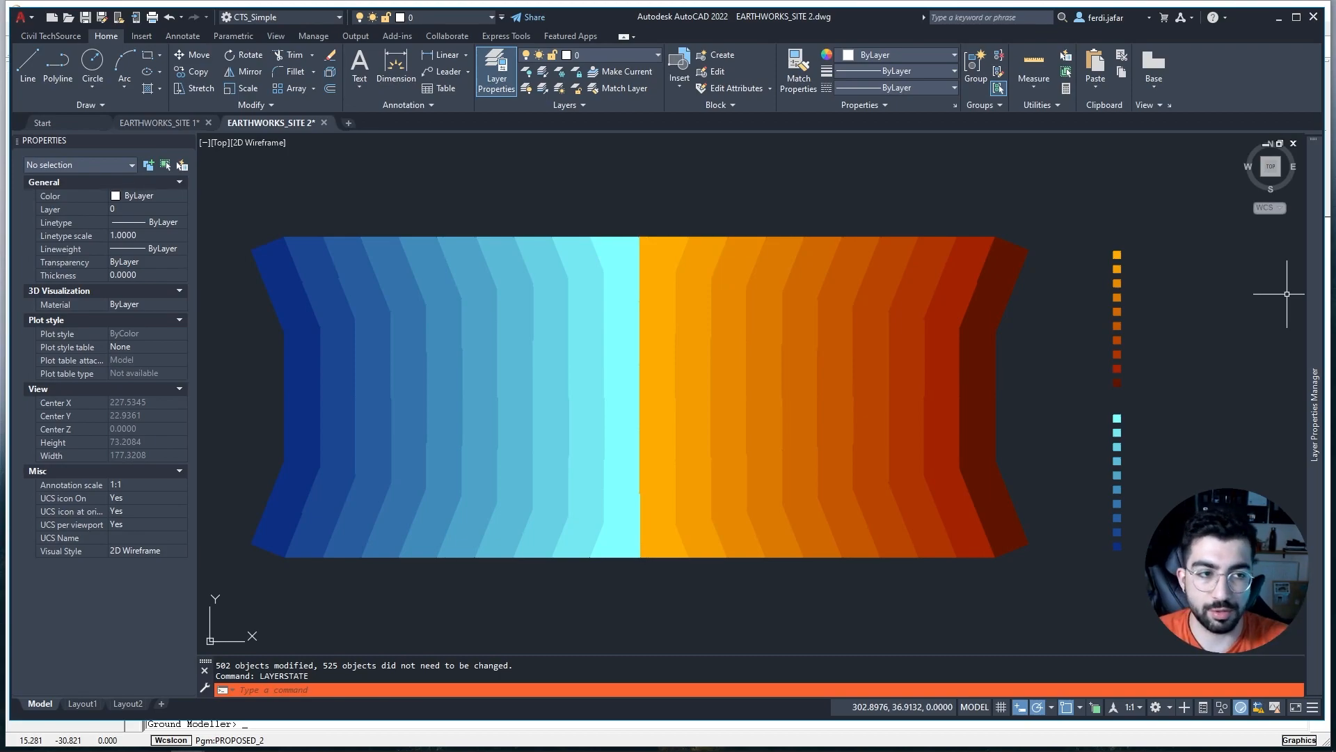
# Turn on layer 421 so the depth bands legend is displayed, and inspect the legend beside the bands.
pyautogui.moveTo(1314, 306)
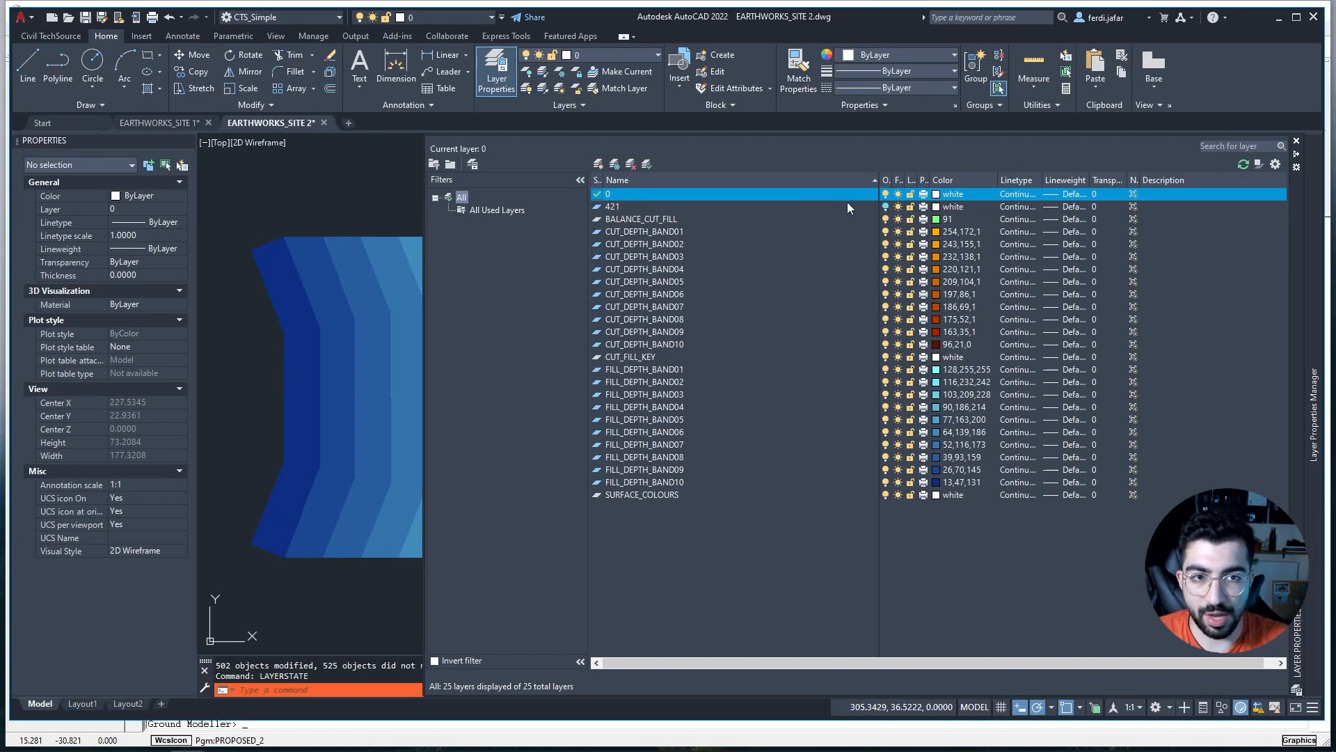
pyautogui.click(884, 207)
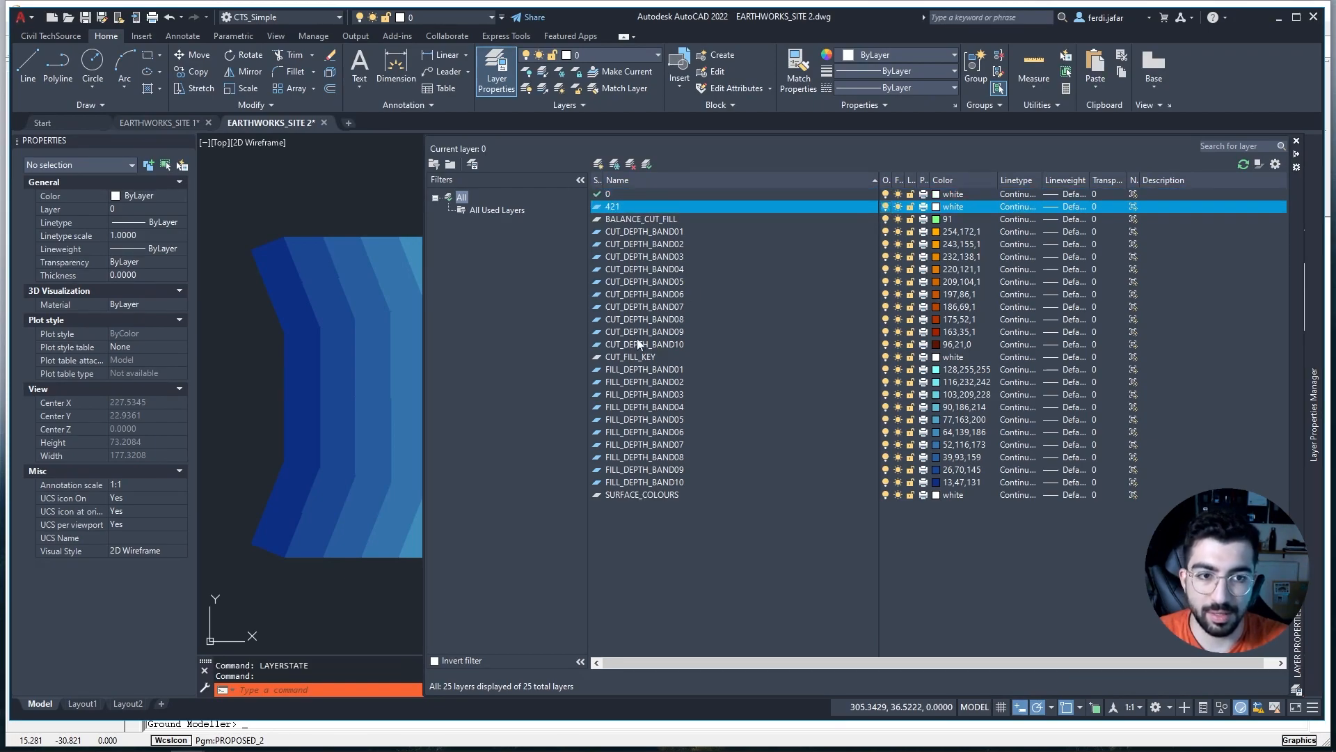
pyautogui.click(382, 188)
pyautogui.press('Escape')
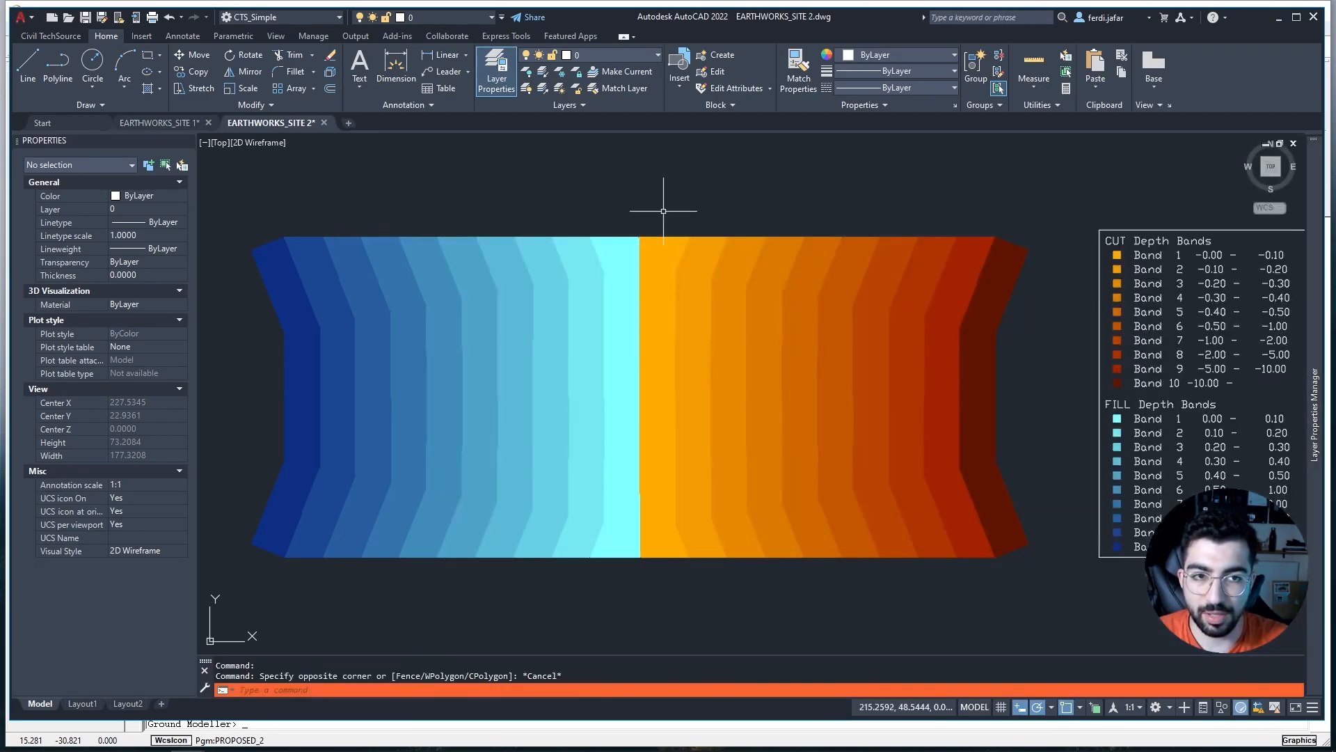
pyautogui.moveTo(1004, 272); pyautogui.dragTo(783, 262, button='middle')
pyautogui.scroll(4, 913, 251)
pyautogui.scroll(-4, 691, 248)
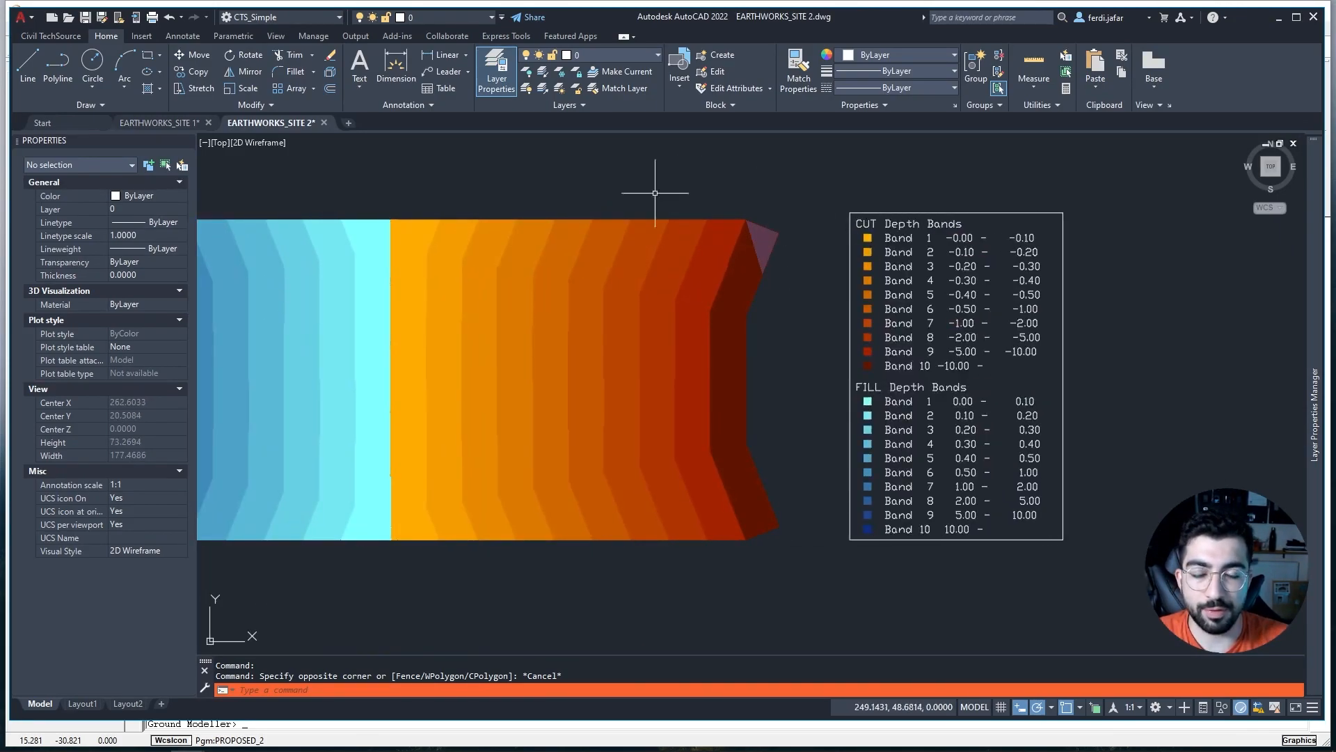
pyautogui.moveTo(585, 185)
pyautogui.mouseDown(button='middle')
pyautogui.moveTo(721, 218)
pyautogui.moveTo(802, 203)
pyautogui.mouseUp(button='middle')
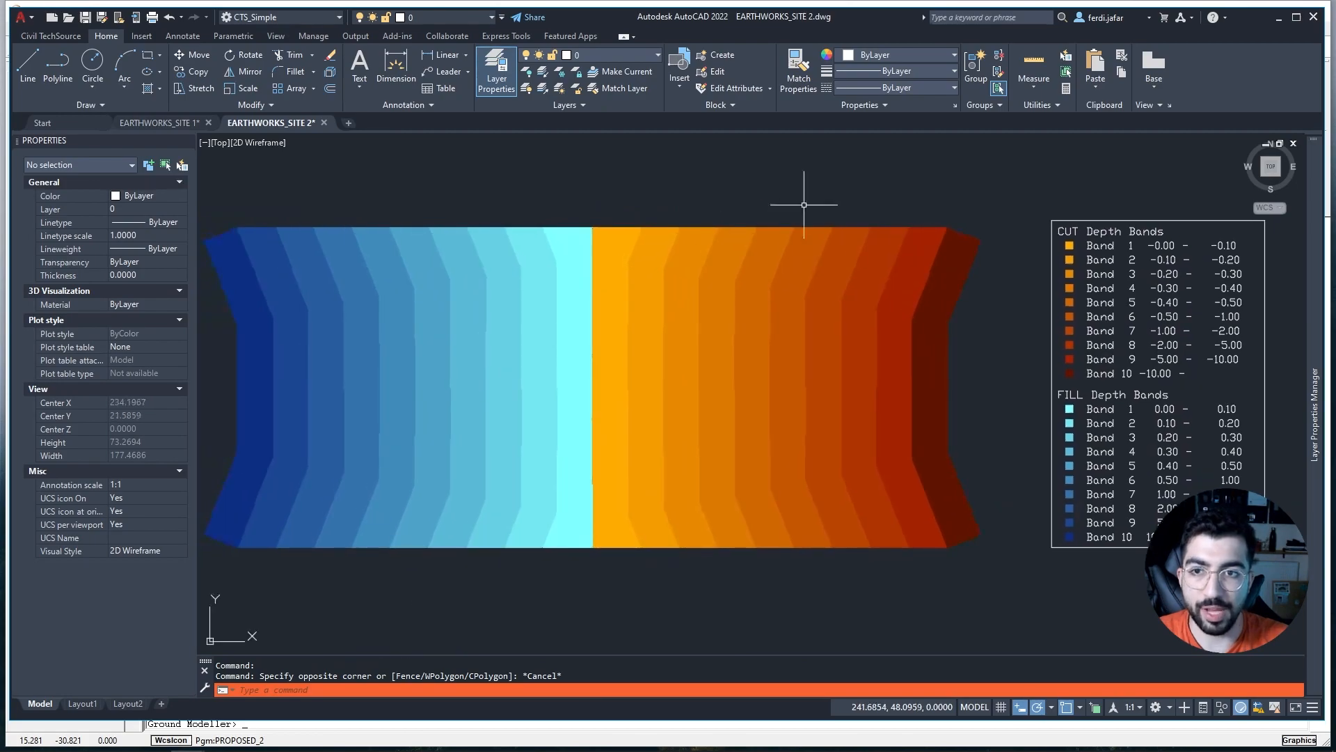
# Overwrite the PDS_Cut_Fill_(Red & Blue) layer state with the drawing's current layer settings, check that it includes layer 421 and save it.
pyautogui.write('layerstate')
pyautogui.press('Return')
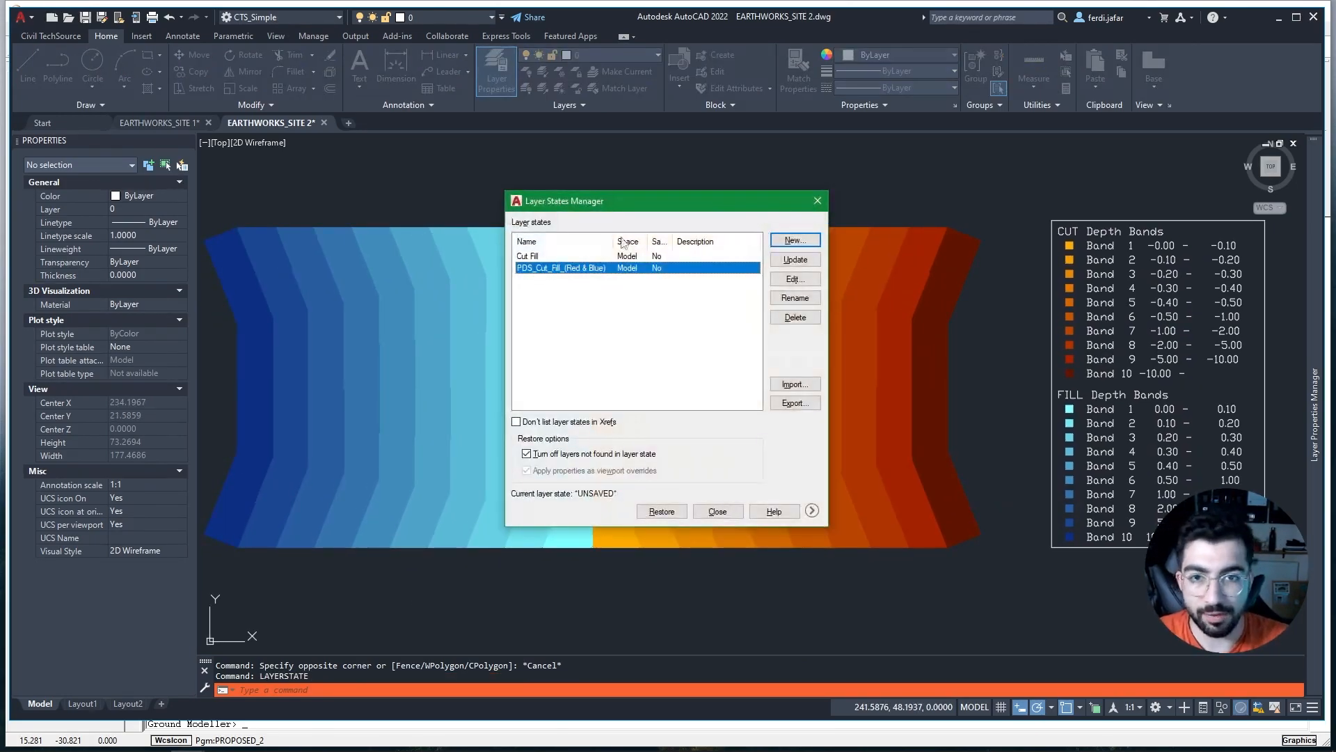
pyautogui.click(792, 279)
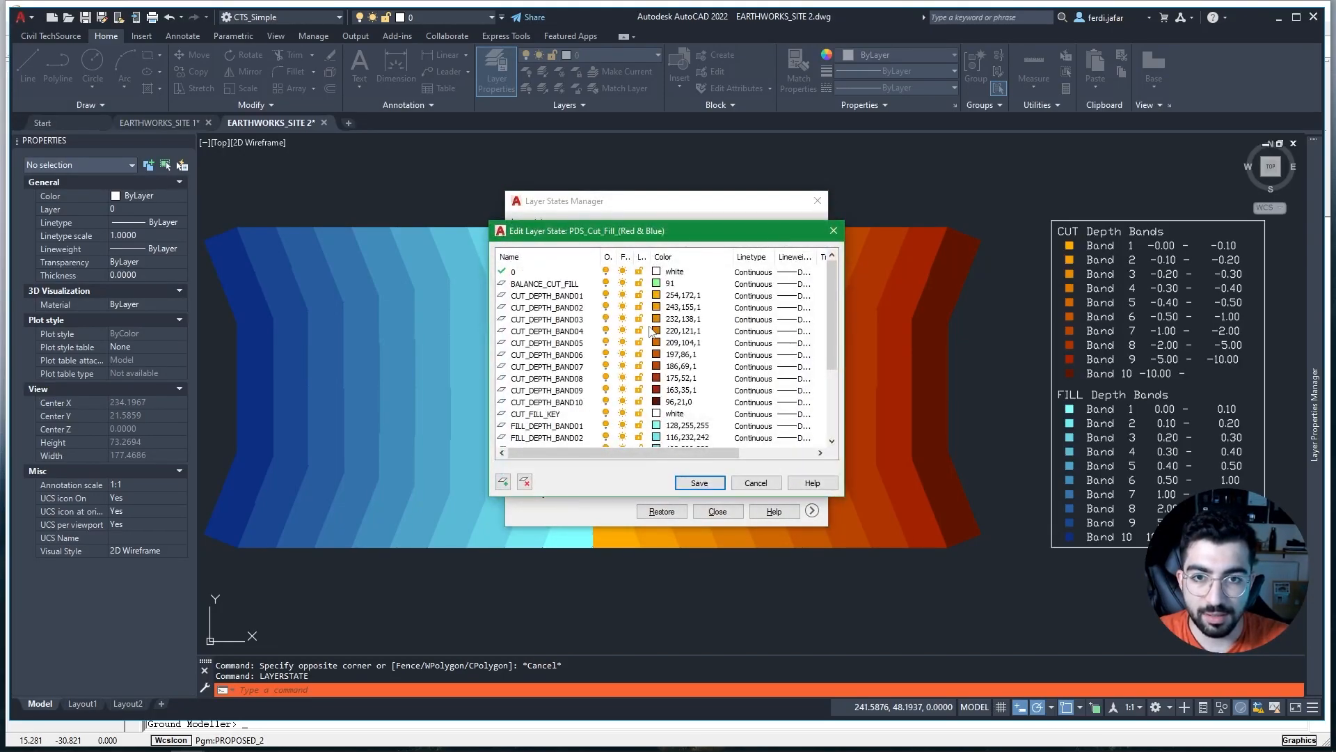
pyautogui.scroll(-1, 547, 398)
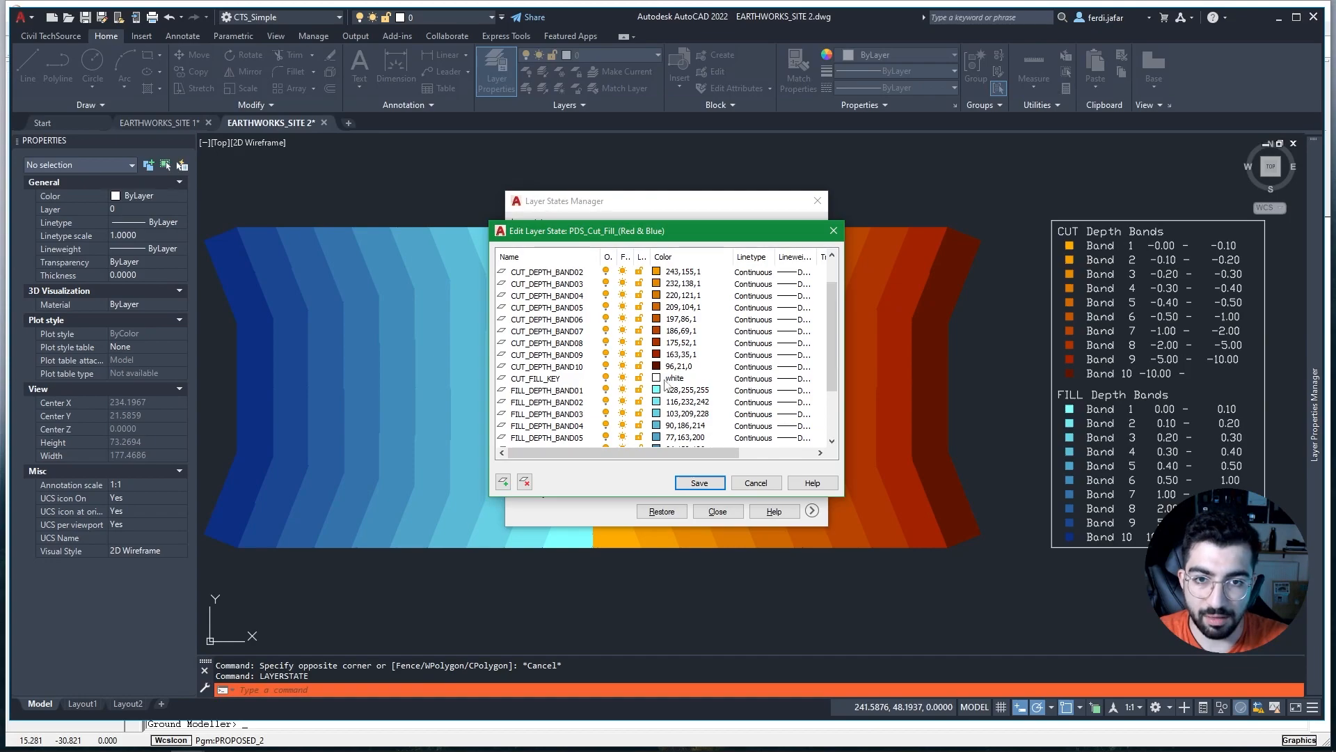
pyautogui.scroll(-2, 664, 400)
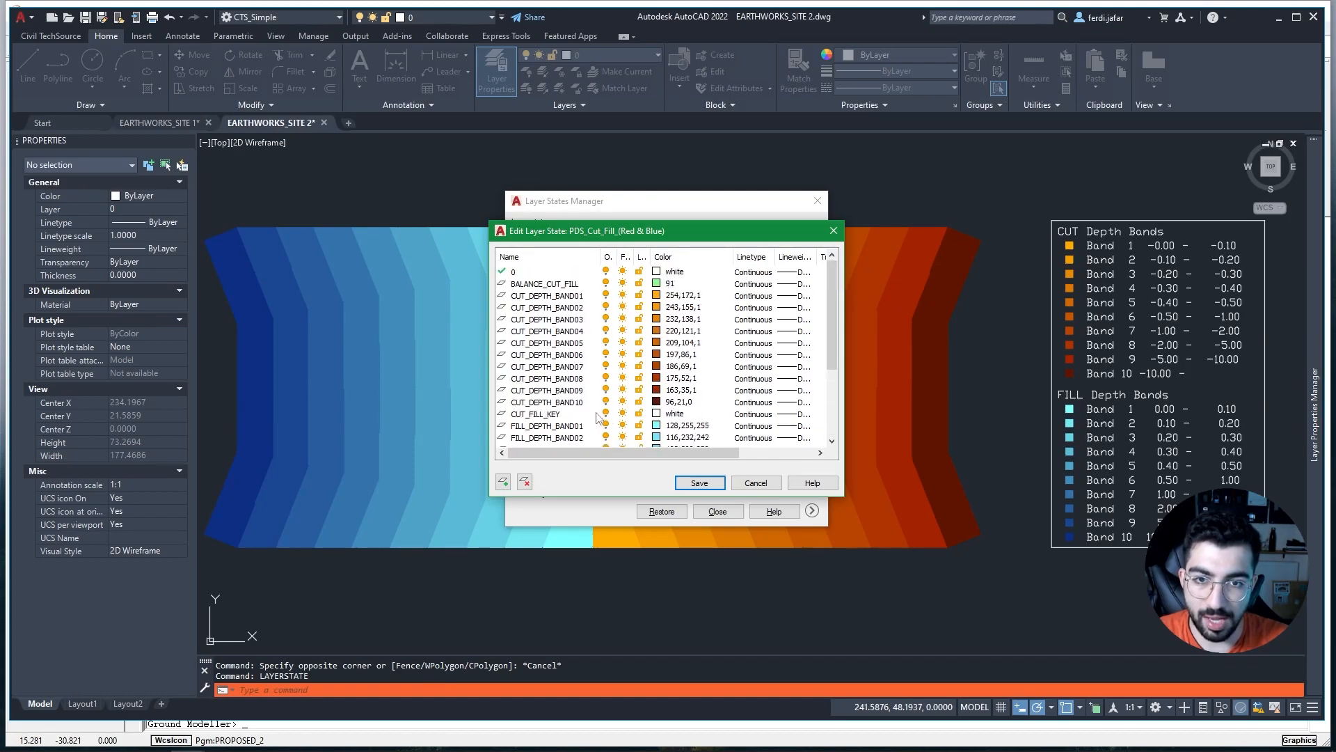
pyautogui.click(699, 483)
pyautogui.click(793, 260)
pyautogui.click(696, 392)
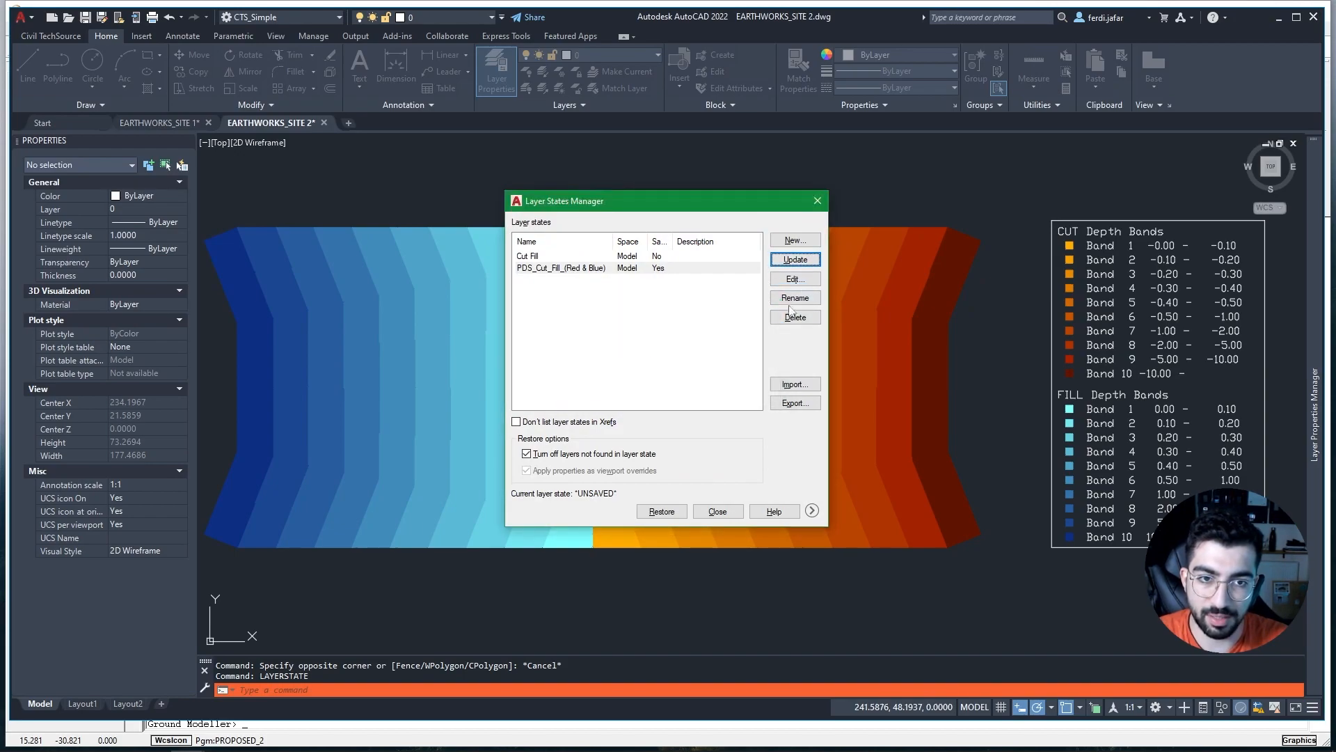
pyautogui.click(783, 281)
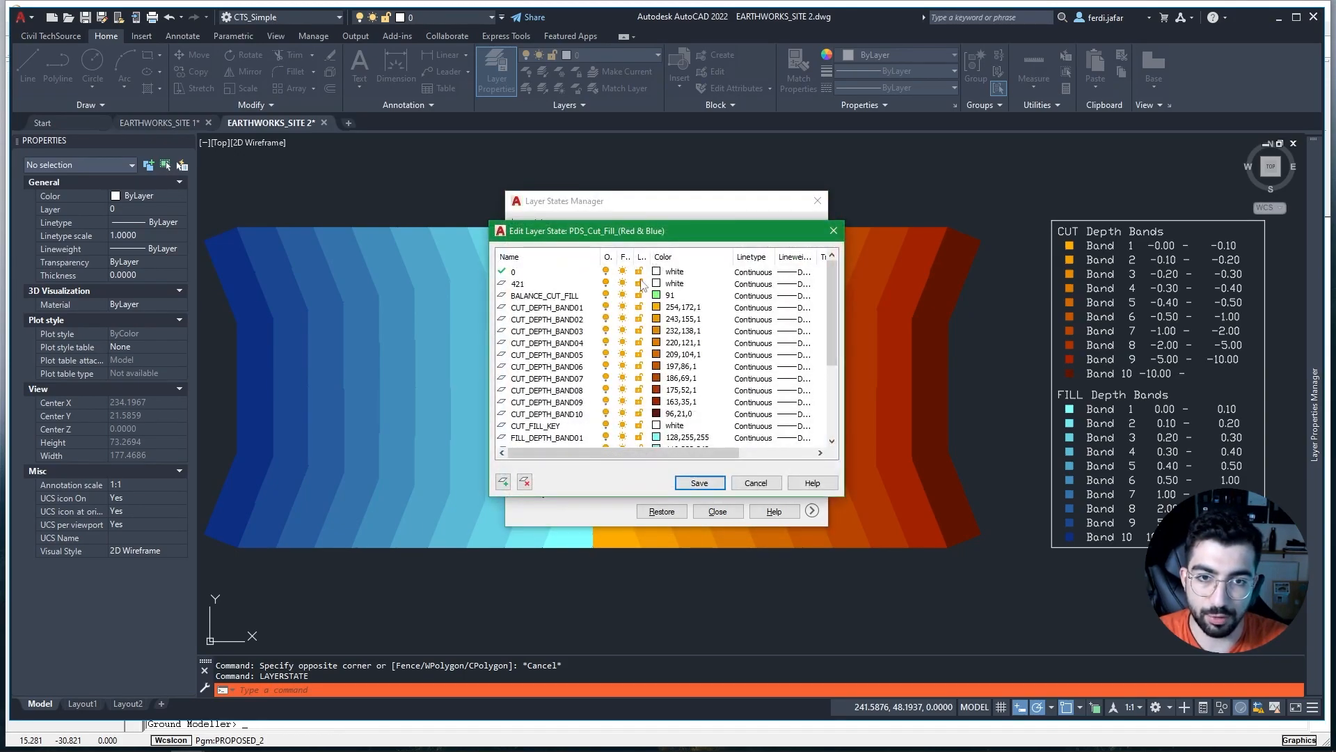
pyautogui.click(540, 287)
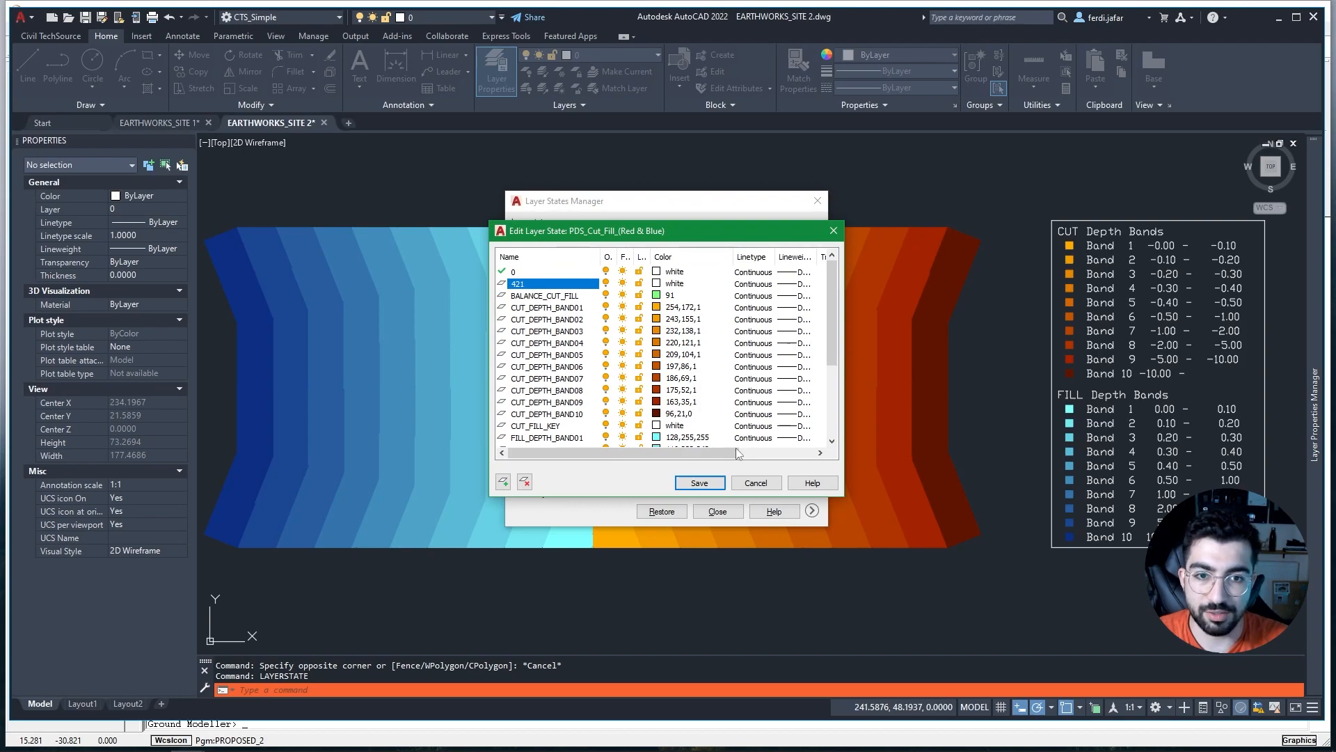
pyautogui.click(707, 483)
# Export the PDS_Cut_Fill_(Red & Blue) layer state to 4.PDS & CAD Templates, overwriting the existing file CTS_Cut_Fill_(Red & Blue).las.
pyautogui.click(796, 403)
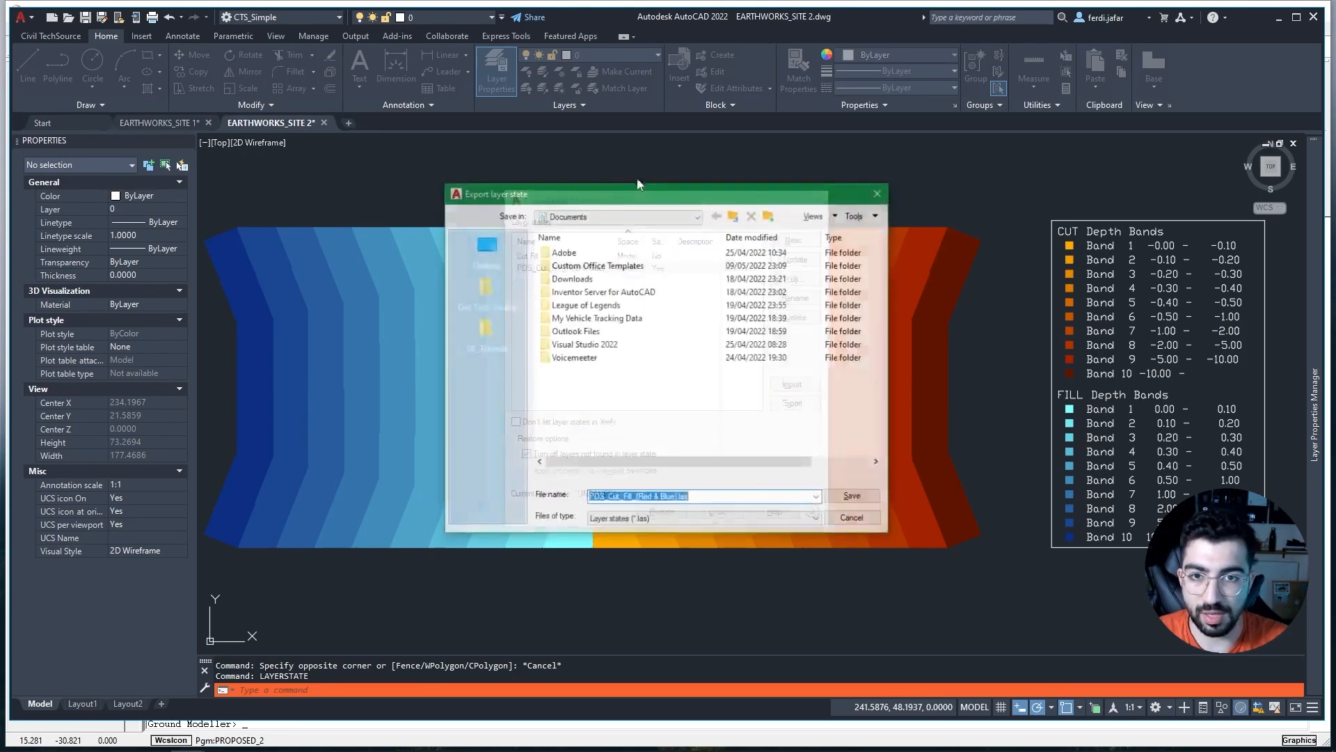
pyautogui.click(486, 327)
pyautogui.scroll(-7, 617, 443)
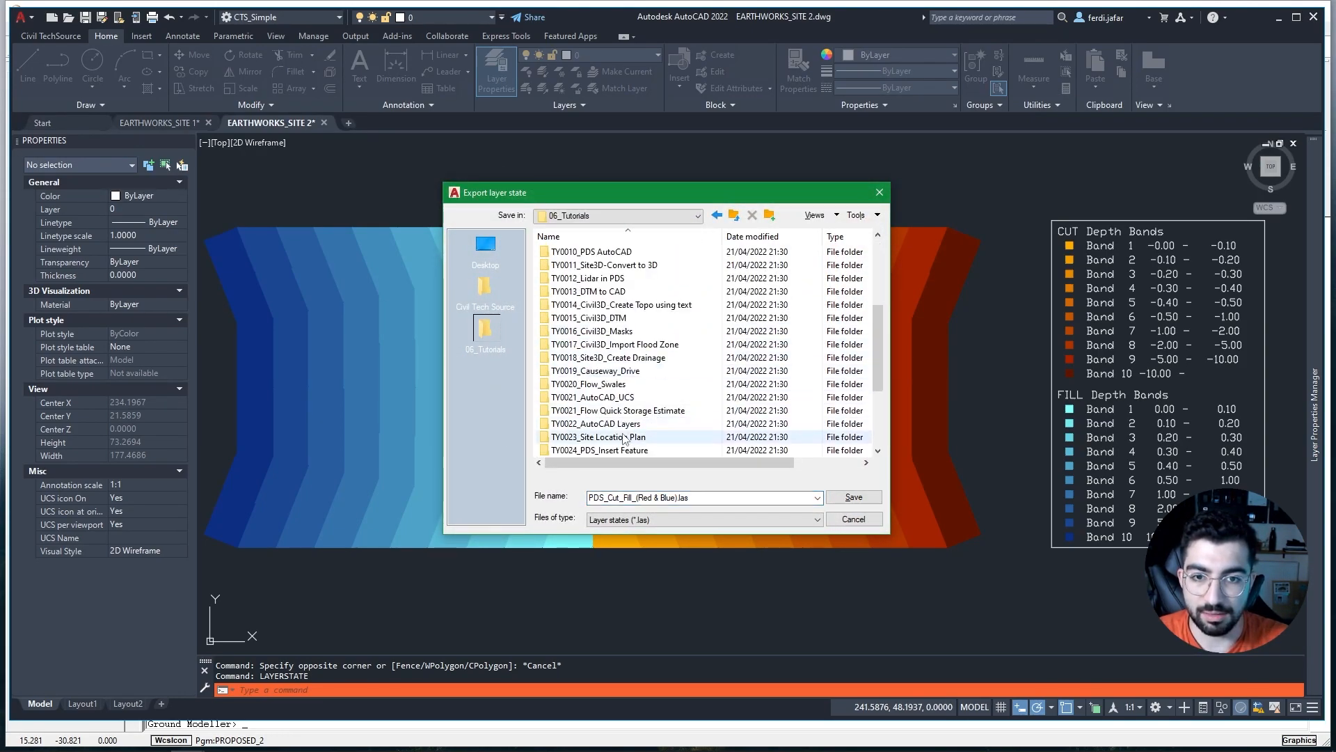
pyautogui.doubleClick(605, 449)
pyautogui.doubleClick(565, 251)
pyautogui.doubleClick(621, 290)
pyautogui.click(604, 251)
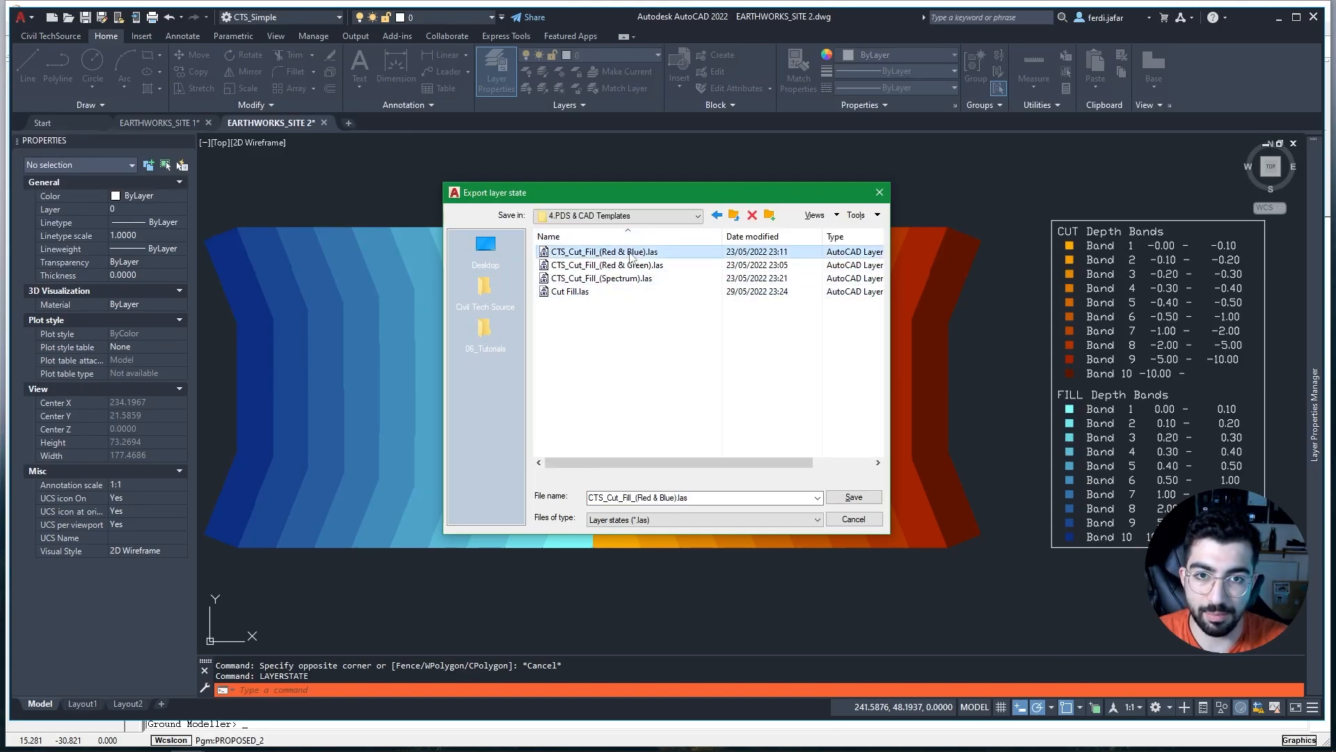
pyautogui.click(841, 499)
pyautogui.click(665, 408)
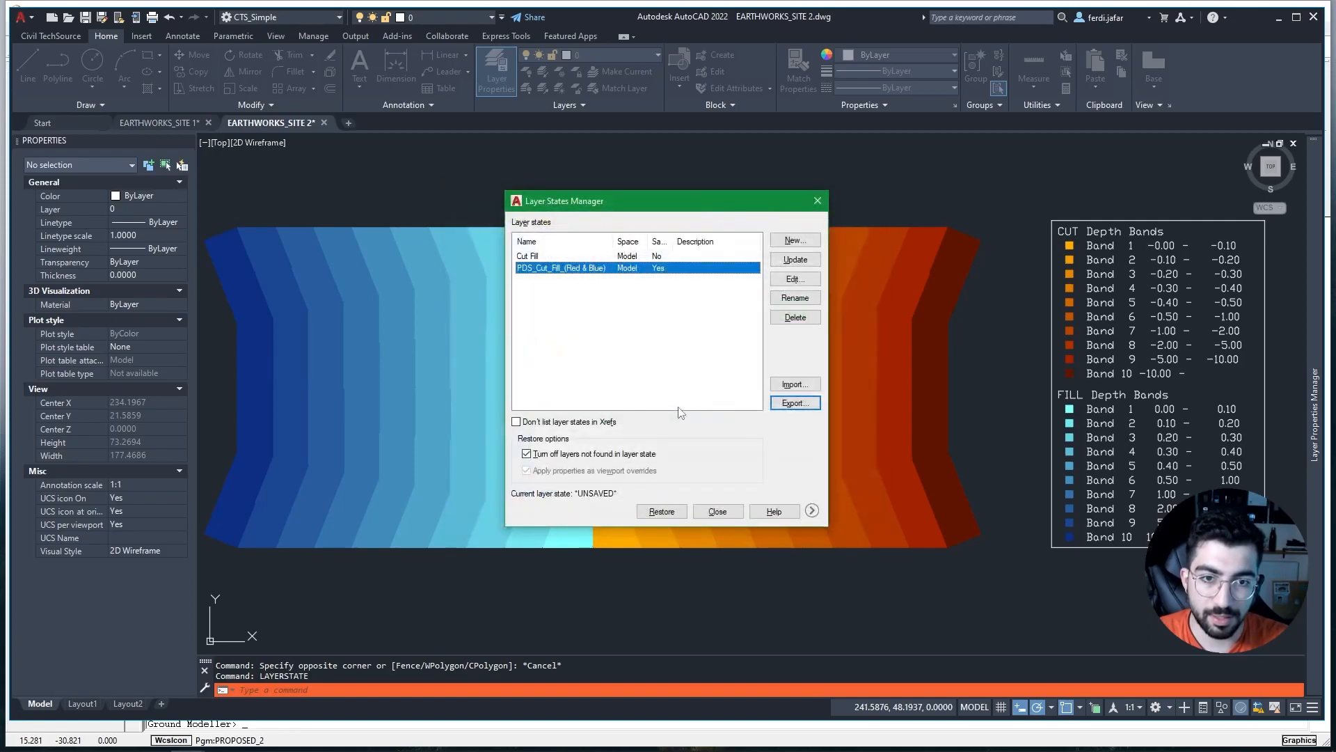
# In the EARTHWORKS_SITE 1 drawing, import the layer state file CTS_Cut_Fill_(Red & Blue).las from 4.PDS & CAD Templates and restore it.
pyautogui.click(717, 511)
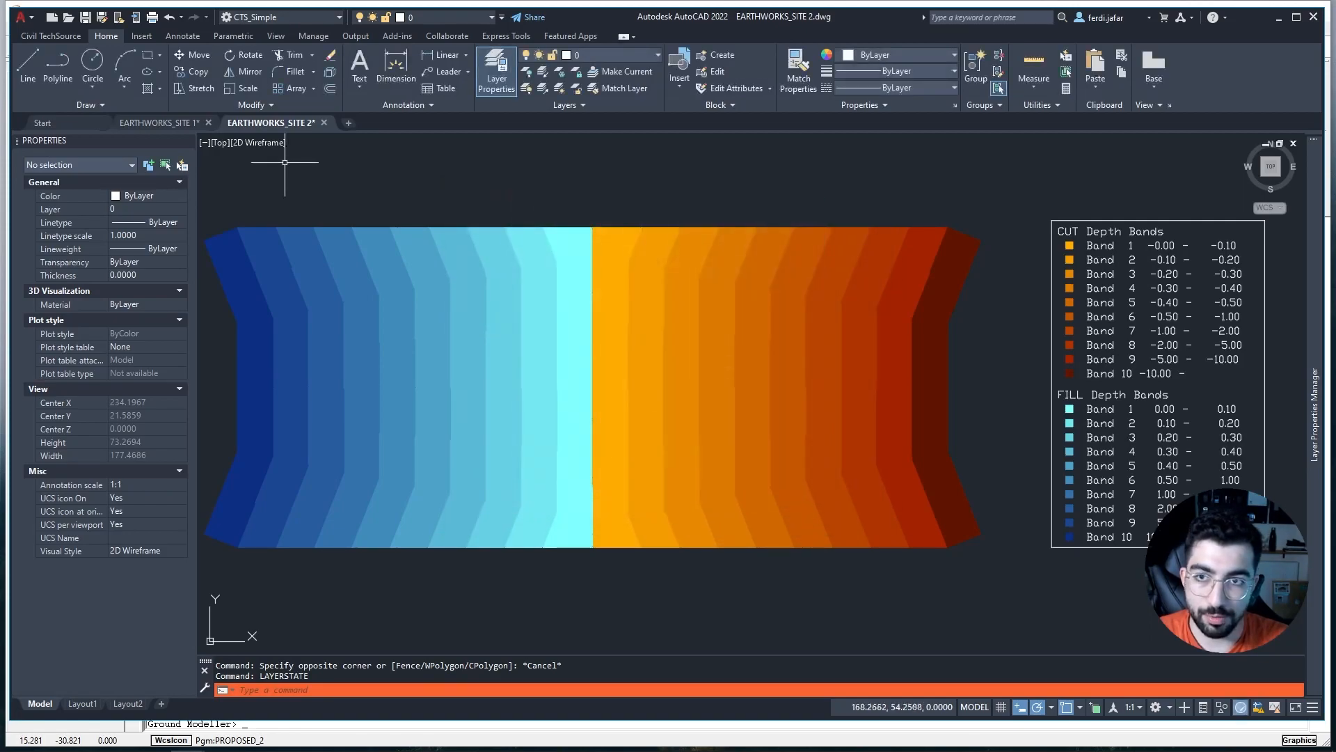
pyautogui.click(164, 123)
pyautogui.write('l')
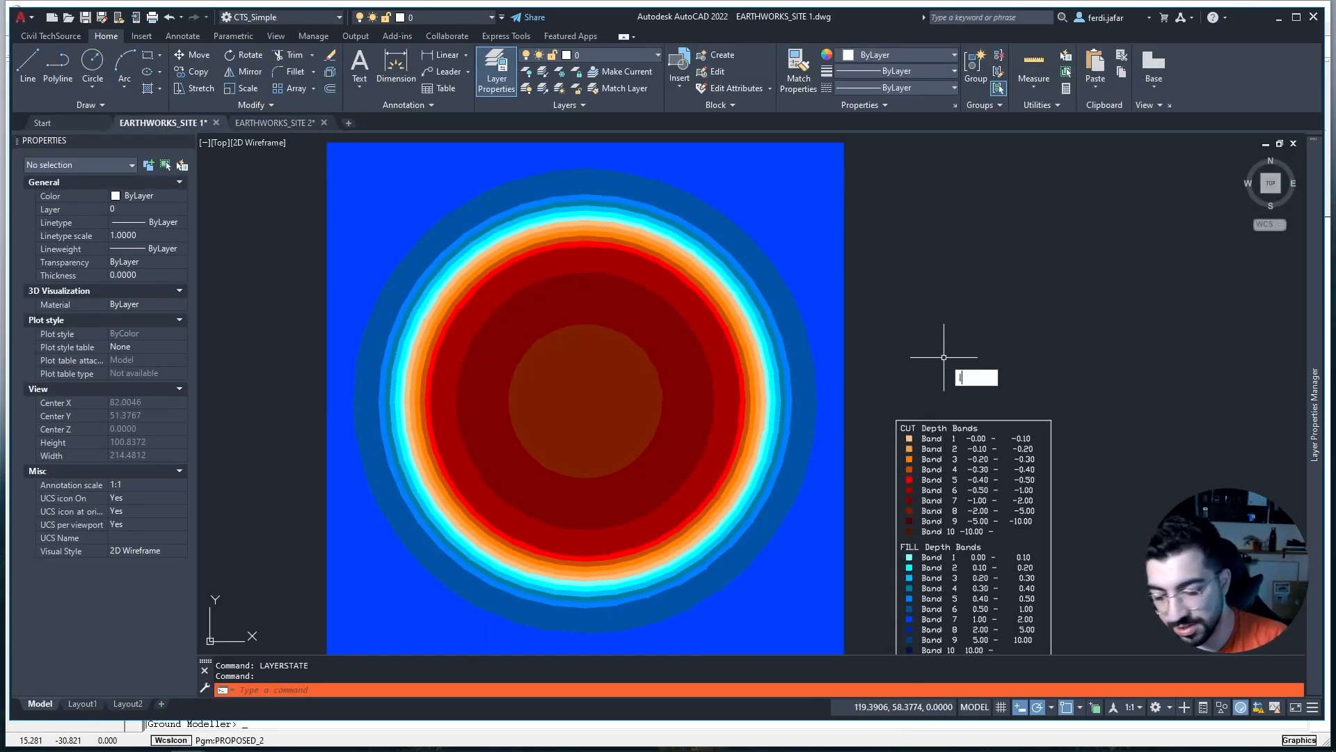
pyautogui.write('ayerstate')
pyautogui.press('Return')
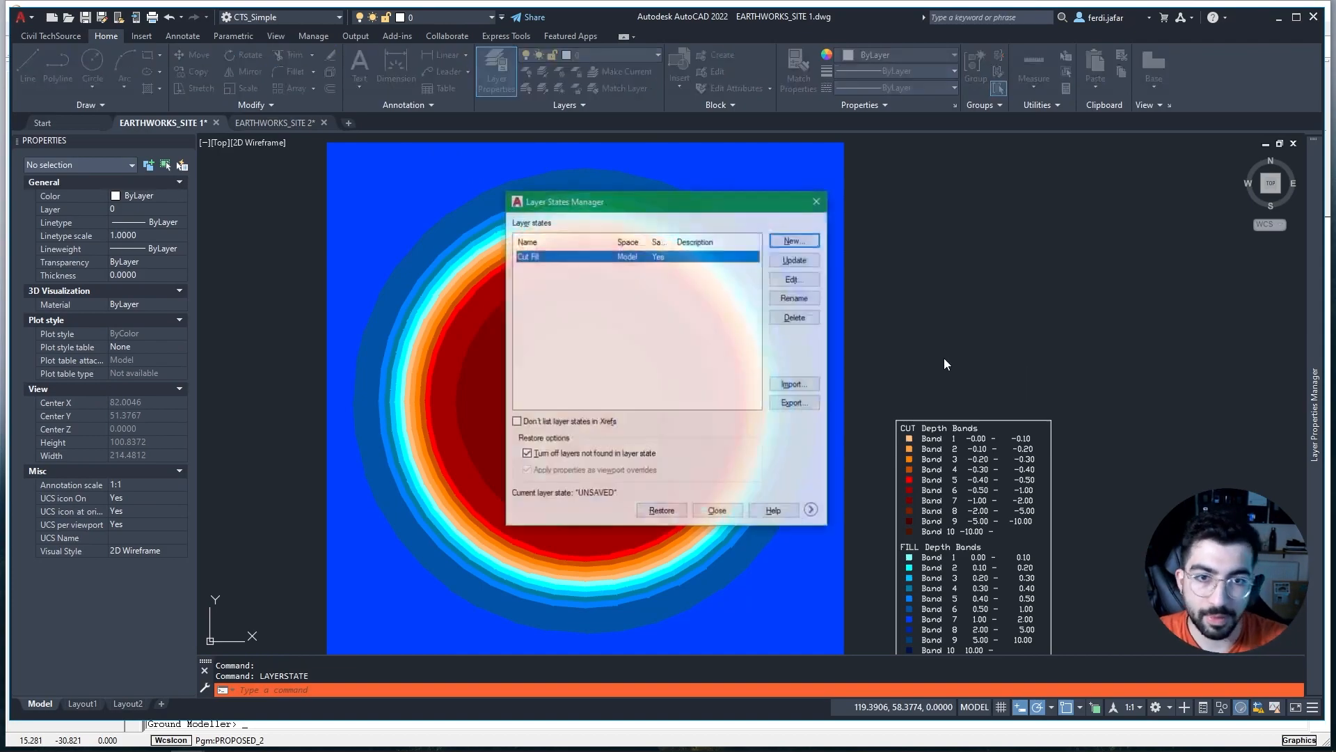
pyautogui.click(794, 384)
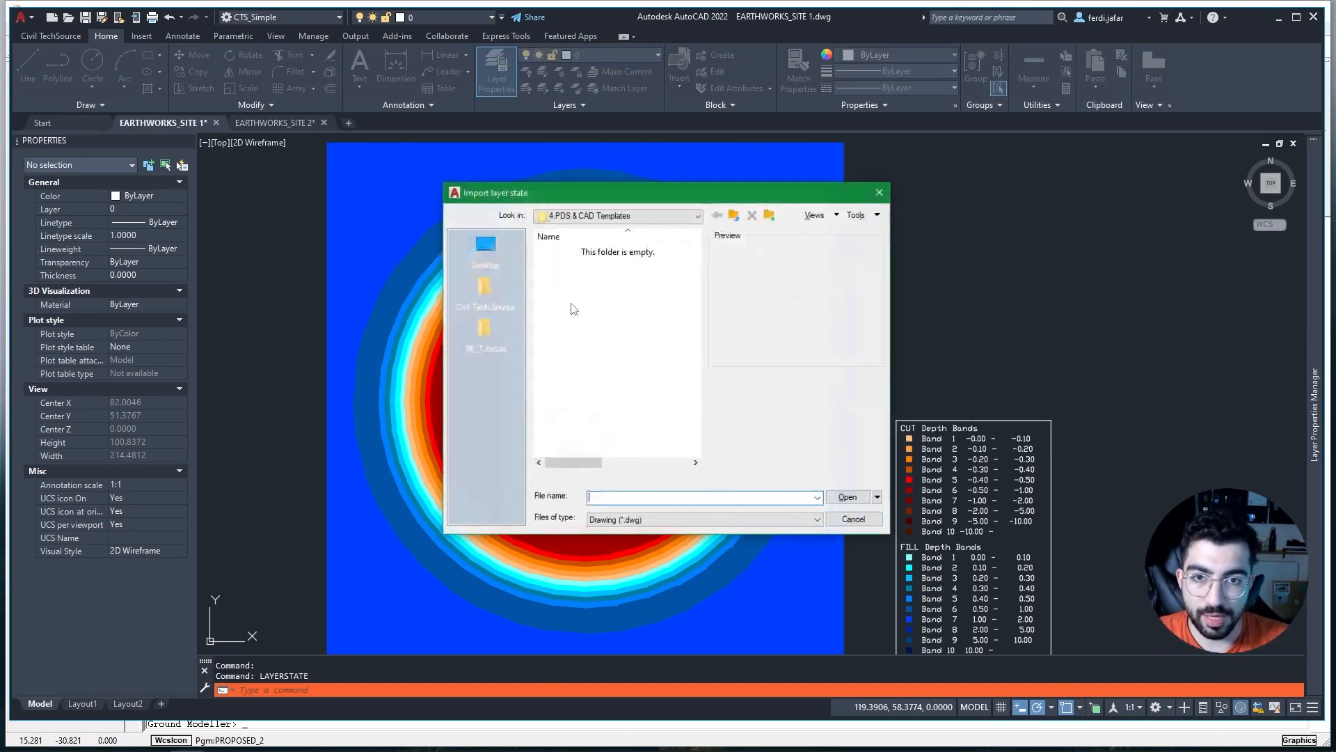
pyautogui.click(703, 519)
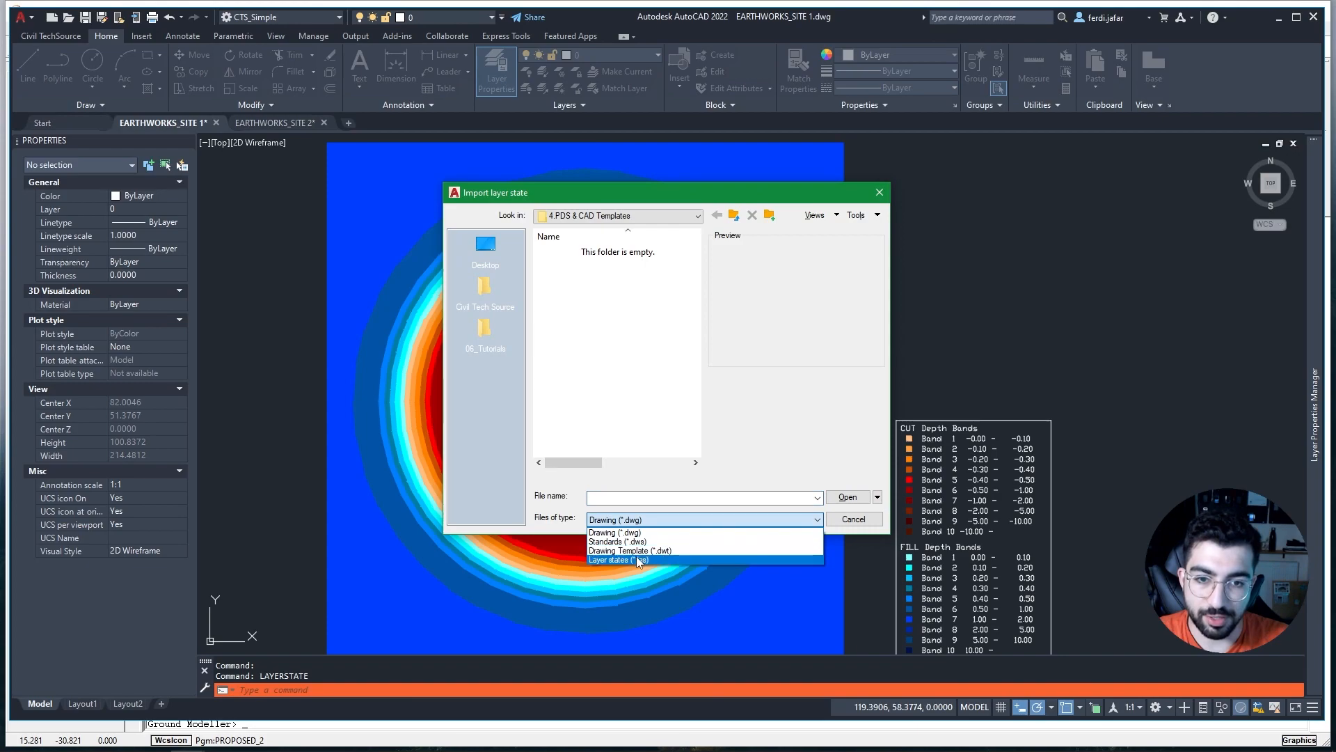
pyautogui.click(657, 557)
pyautogui.click(596, 252)
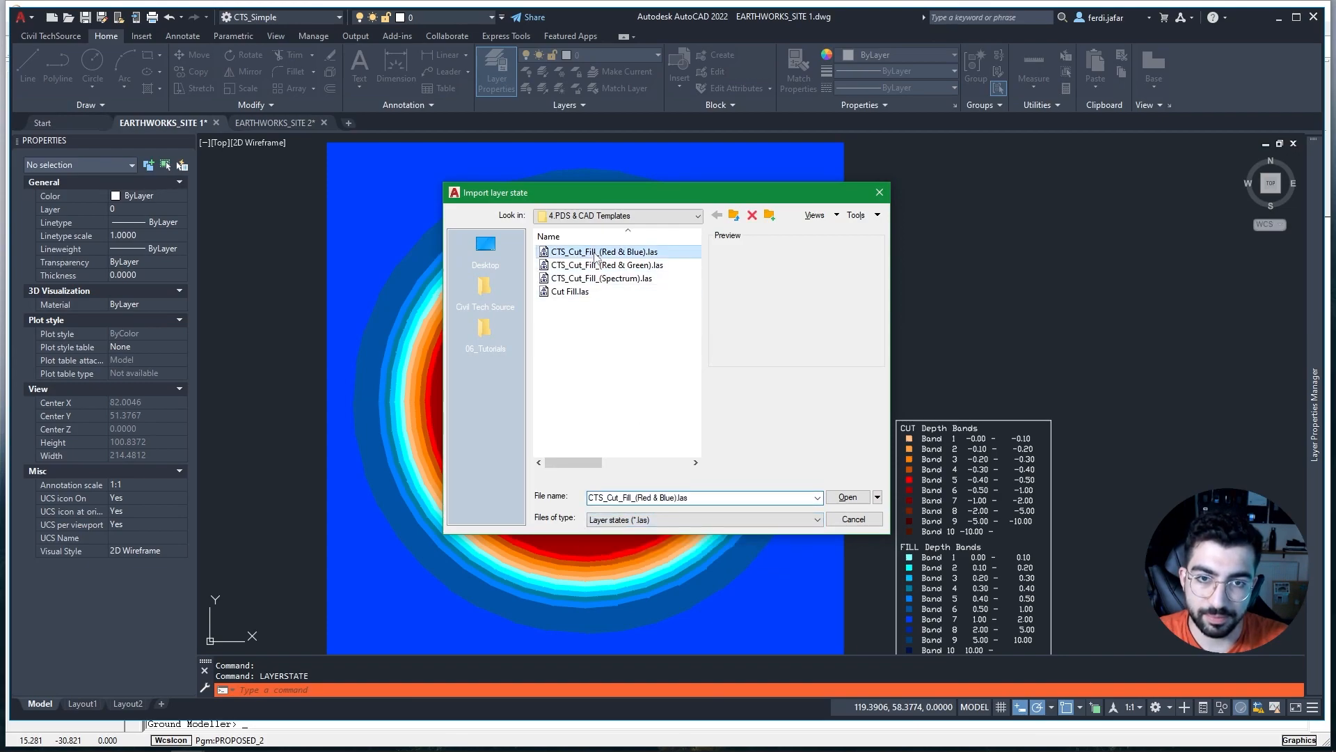
pyautogui.click(849, 498)
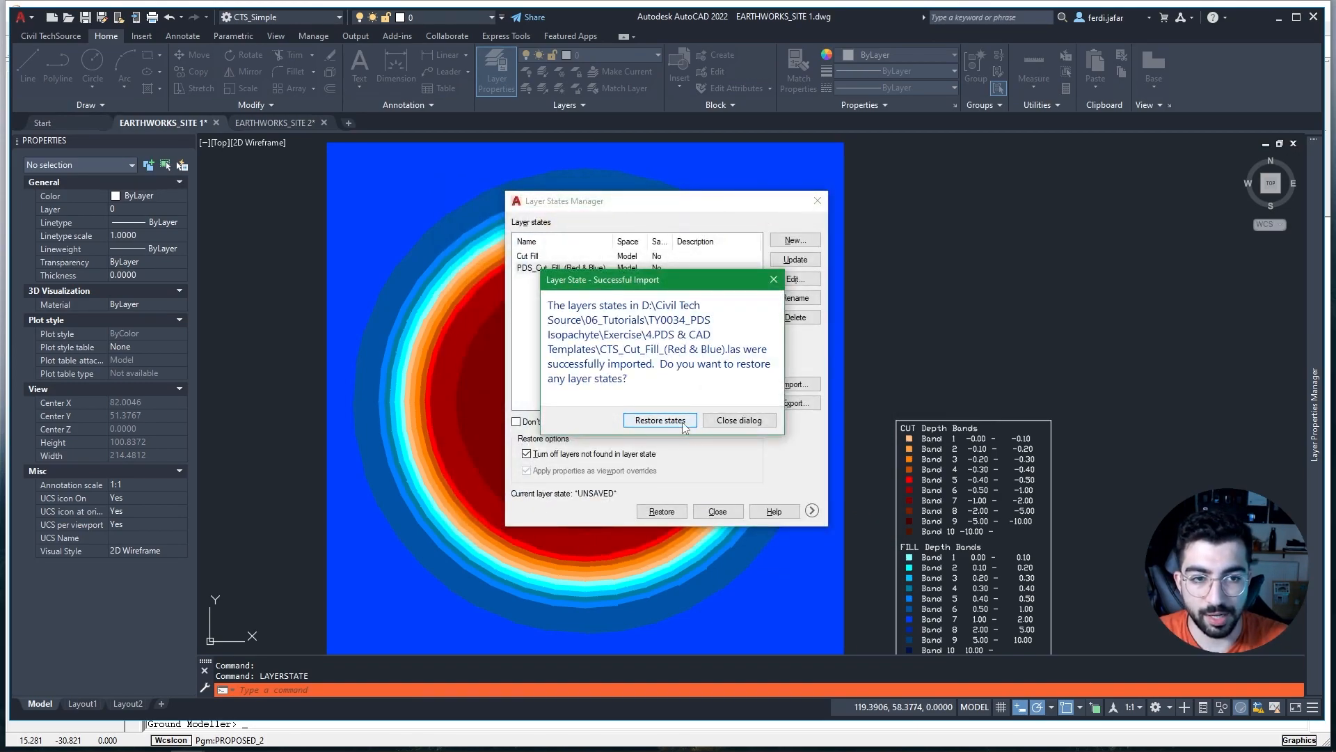
pyautogui.click(683, 427)
# Examine the circular depth bands, their legend and the band colours in the layer list of EARTHWORKS_SITE 1.
pyautogui.scroll(2, 1023, 453)
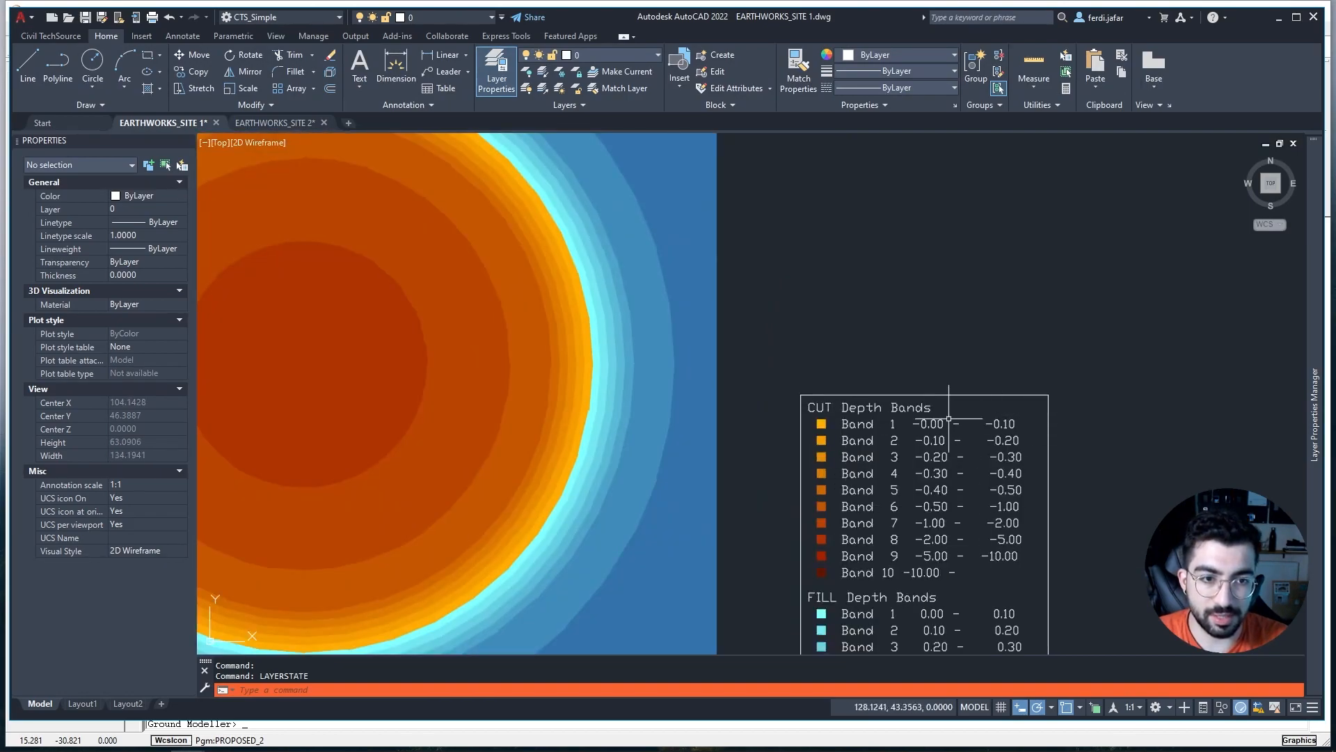
pyautogui.scroll(-3, 948, 418)
pyautogui.moveTo(1312, 301)
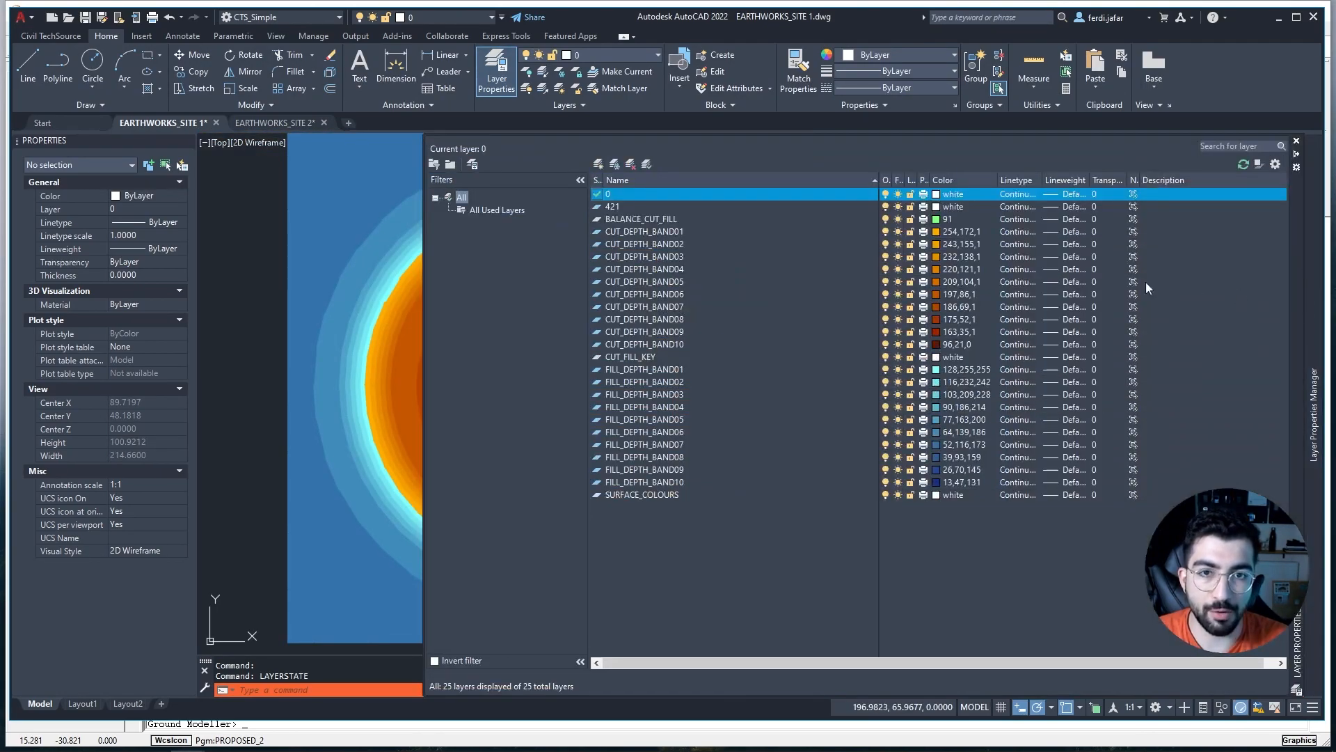
pyautogui.scroll(-2, 269, 230)
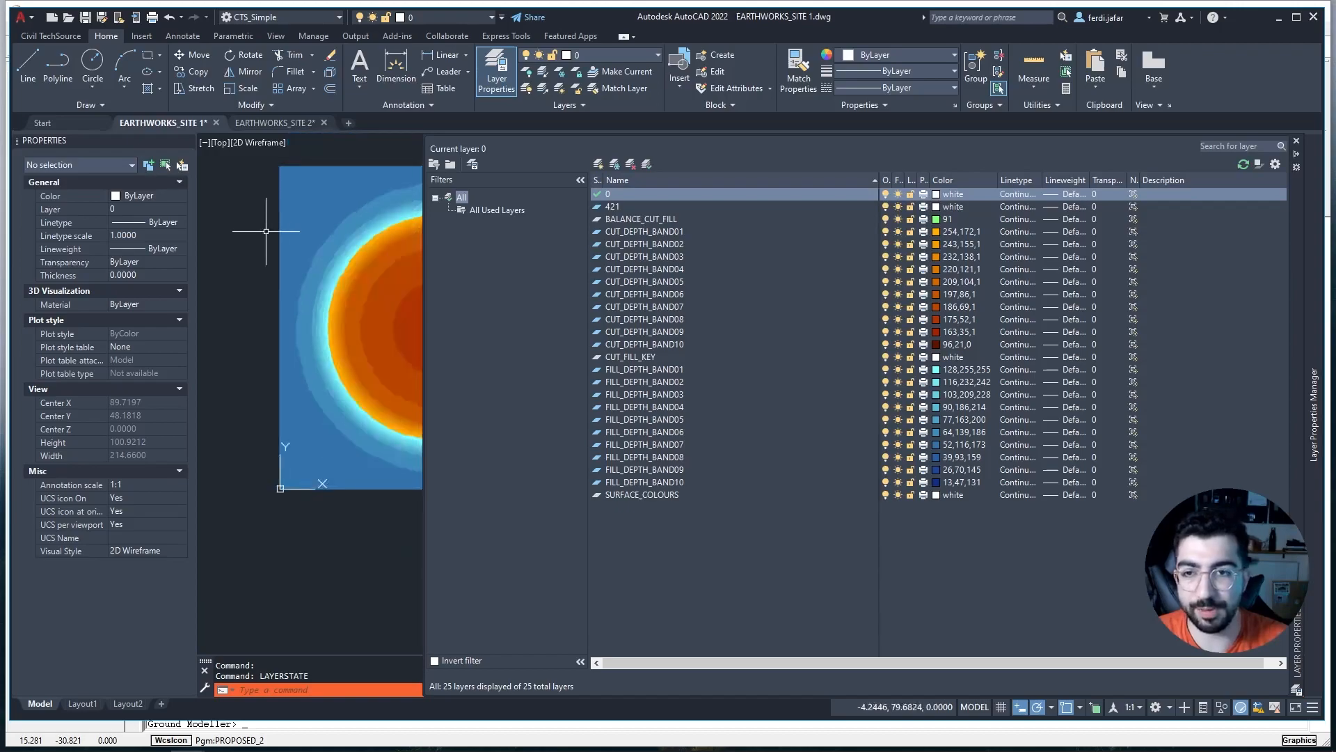
pyautogui.moveTo(263, 251); pyautogui.dragTo(261, 273, button='middle')
pyautogui.press('Escape')
pyautogui.scroll(2, 264, 222)
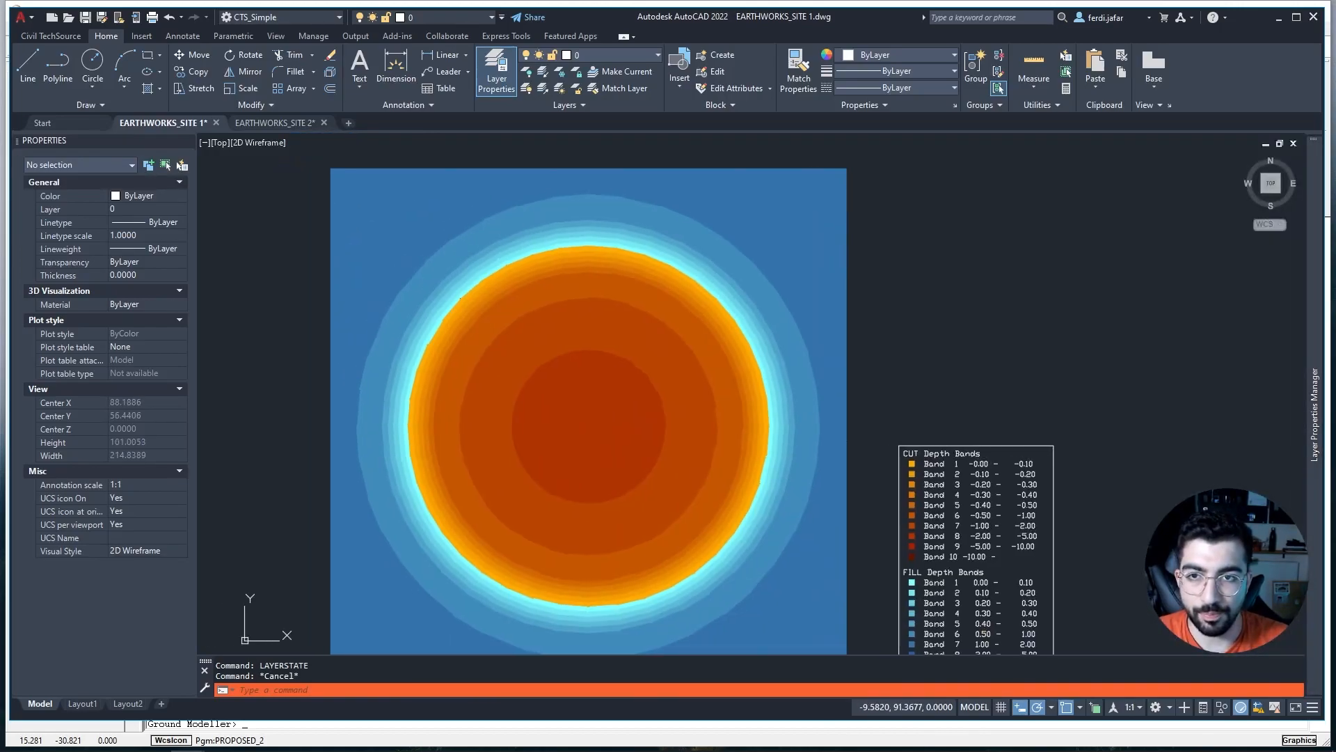
# In the EARTHWORKS_SITE 2 drawing, import the layer state file CTS_Cut_Fill_(Red & Green).las and restore it.
pyautogui.click(279, 124)
pyautogui.write('layerstate')
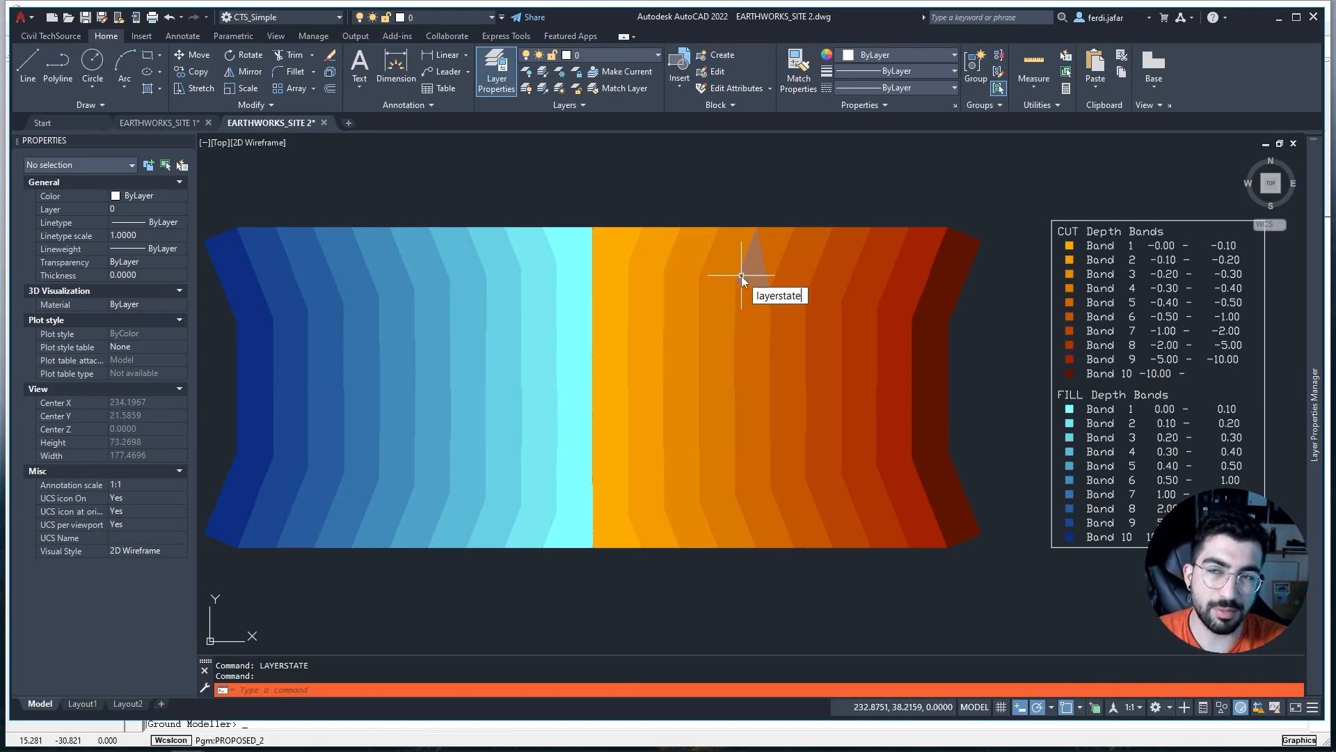
pyautogui.press('Return')
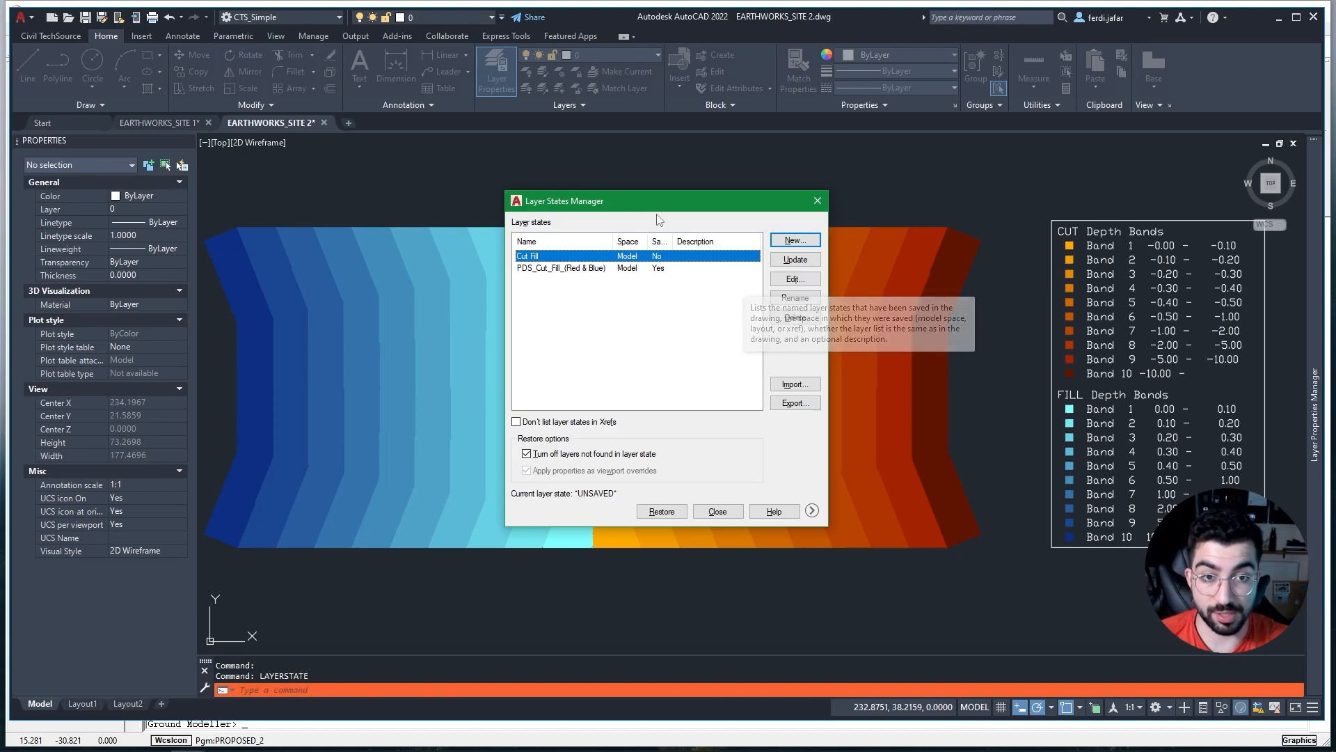
pyautogui.click(804, 390)
pyautogui.click(596, 268)
pyautogui.click(836, 493)
pyautogui.click(730, 431)
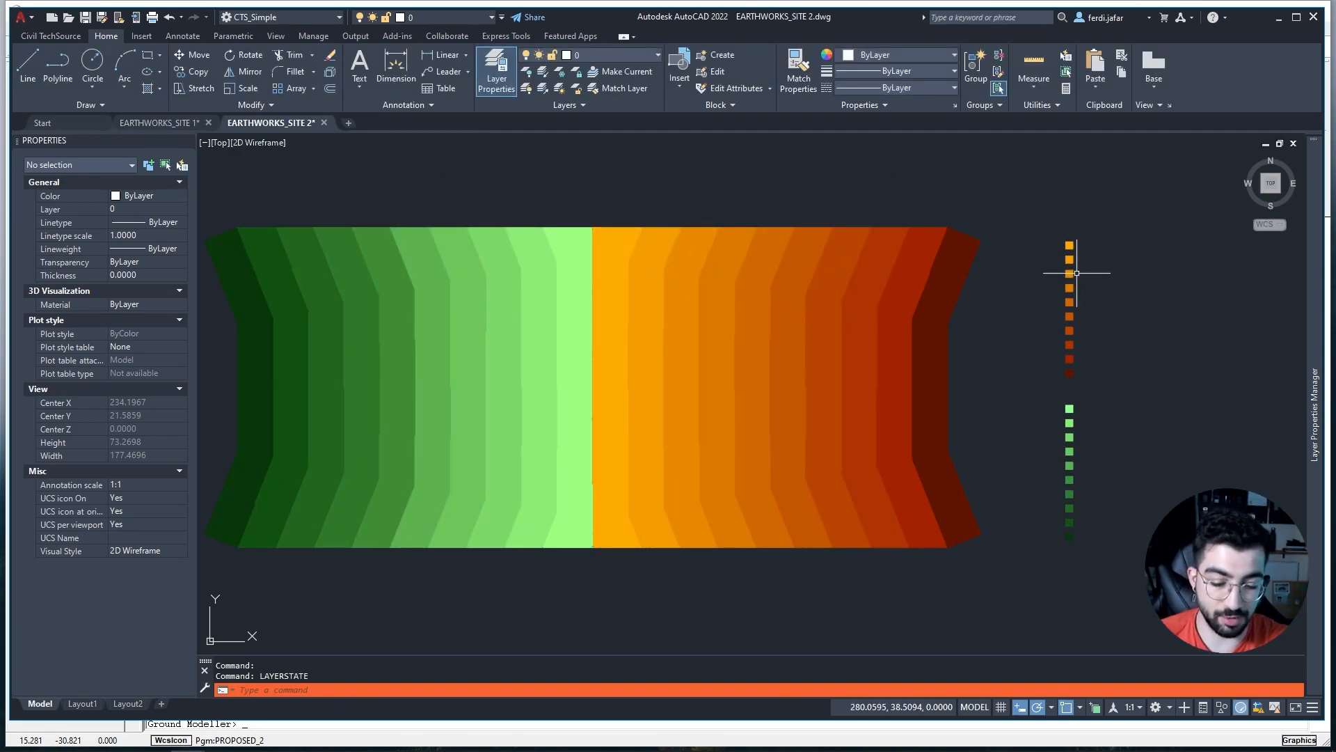
# Overwrite the PDS_Cut_Fill_(Red & Green) layer state with the drawing's current layer settings, turn on layer 421 in it and save it.
pyautogui.write(';')
pyautogui.write('as')
pyautogui.press('Return')
pyautogui.click(796, 259)
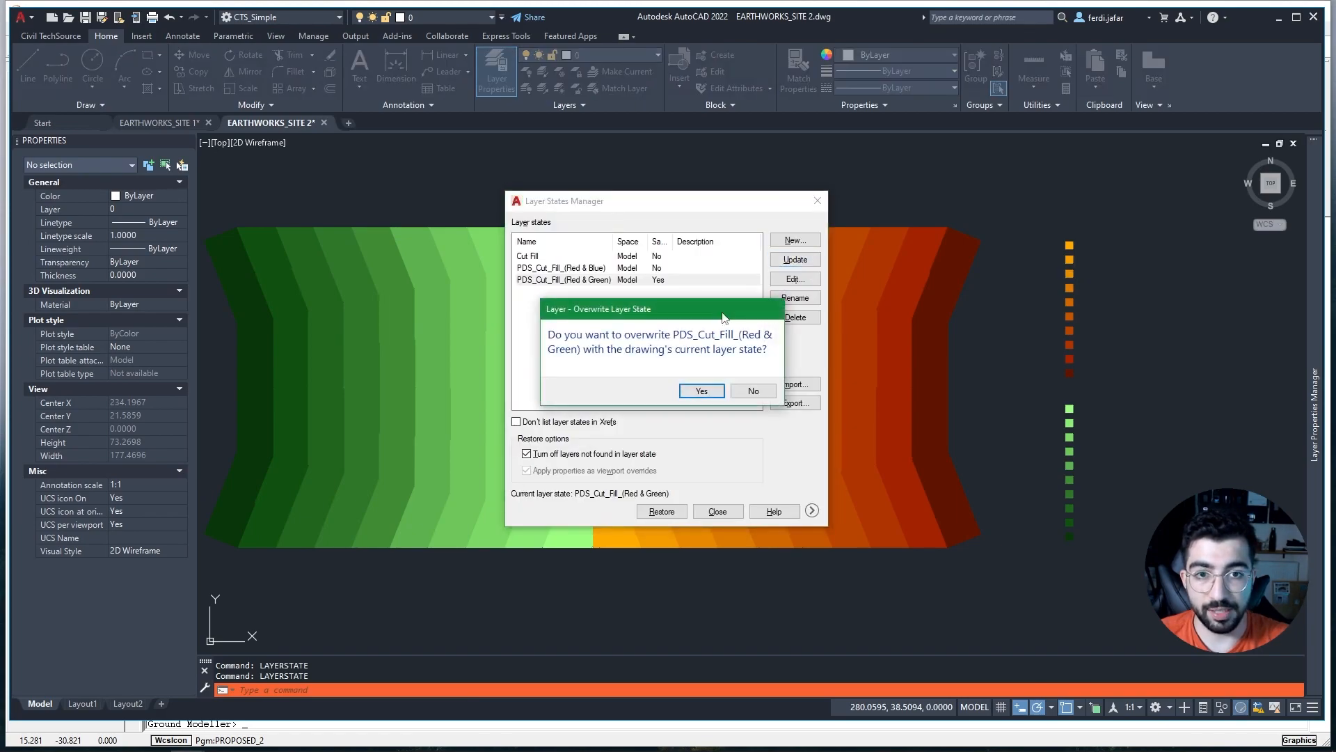
pyautogui.click(692, 390)
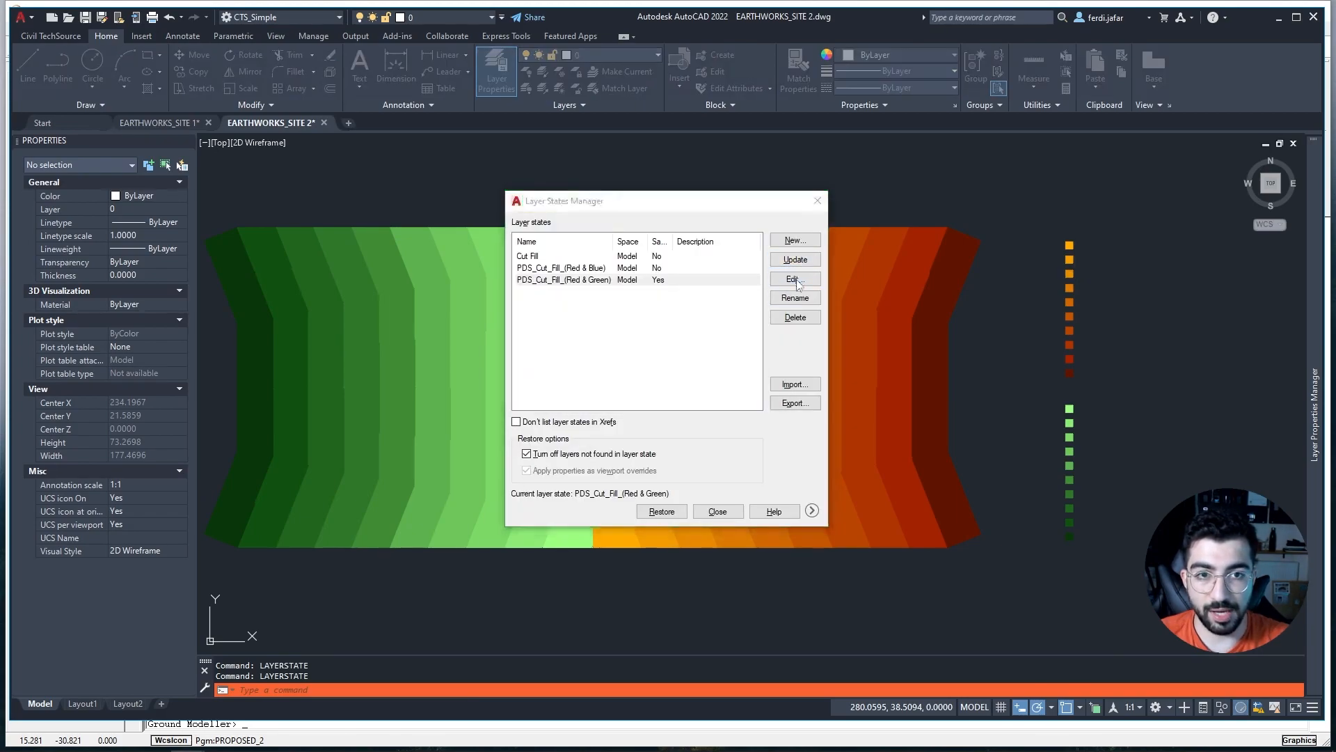
pyautogui.click(793, 279)
pyautogui.click(605, 282)
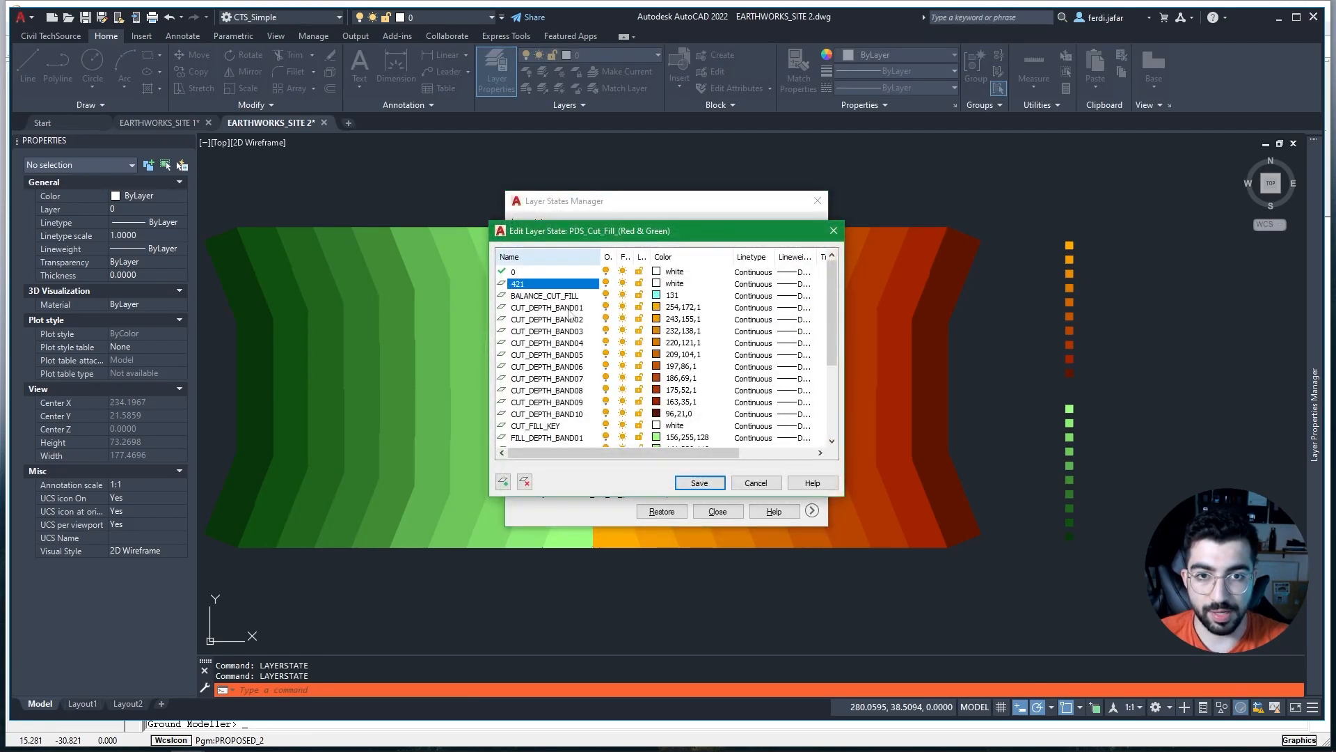
pyautogui.click(700, 482)
# Export the PDS_Cut_Fill_(Red & Green) layer state to 4.PDS & CAD Templates, overwriting the existing file CTS_Cut_Fill_(Red & Green).las.
pyautogui.click(794, 403)
pyautogui.click(485, 330)
pyautogui.scroll(-6, 608, 446)
pyautogui.doubleClick(608, 451)
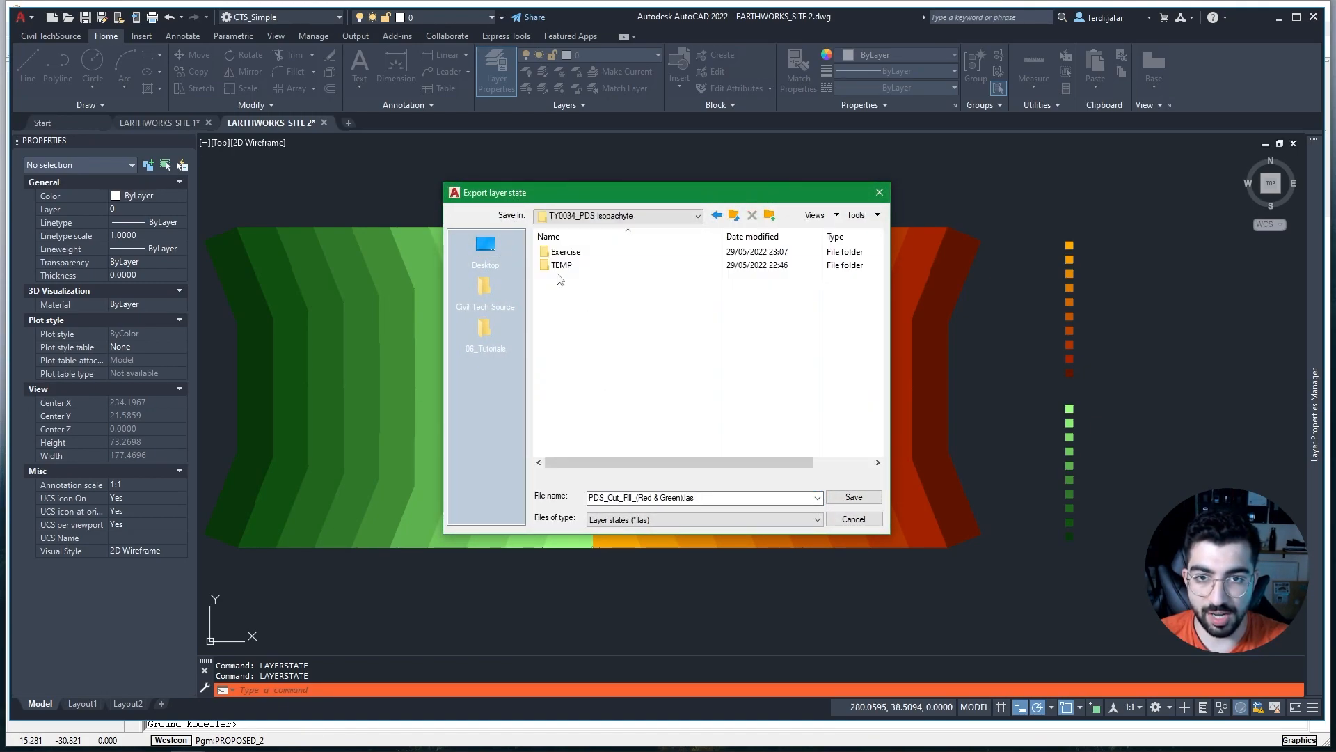
pyautogui.doubleClick(564, 253)
pyautogui.doubleClick(586, 268)
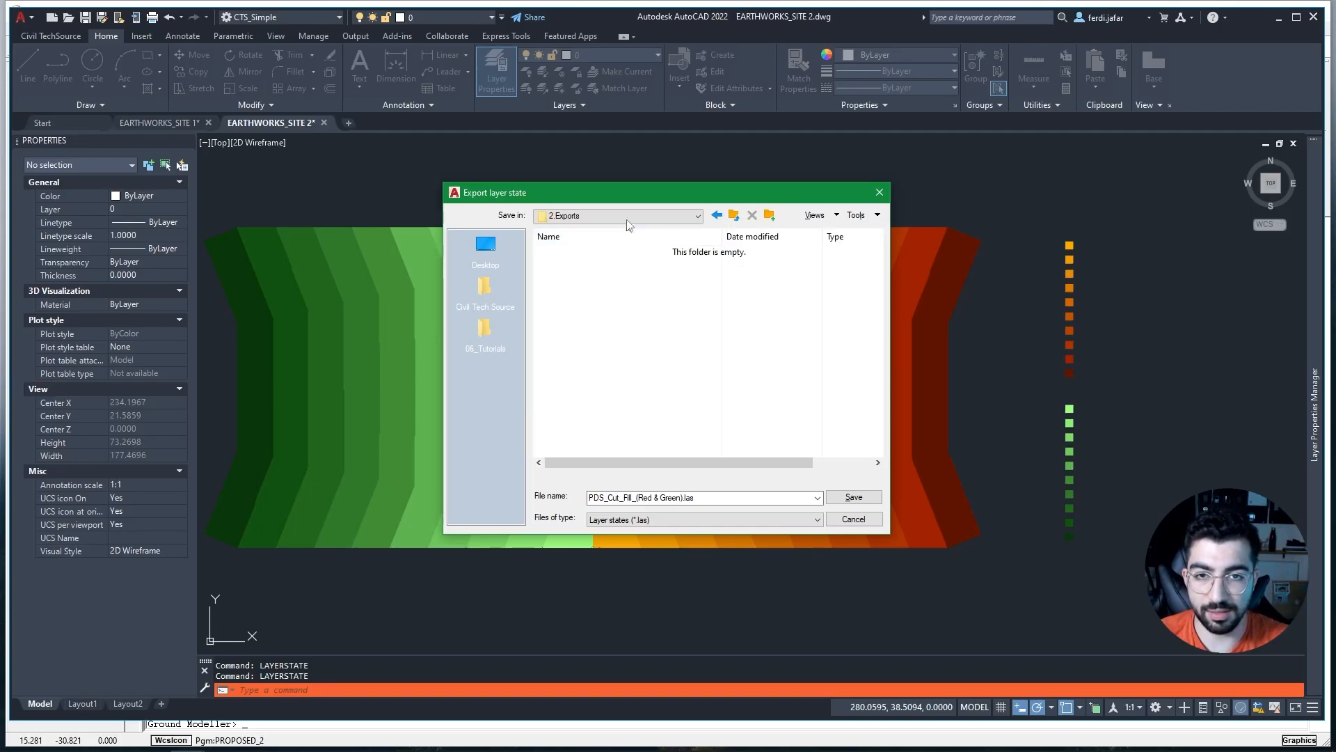
pyautogui.click(716, 215)
pyautogui.doubleClick(591, 292)
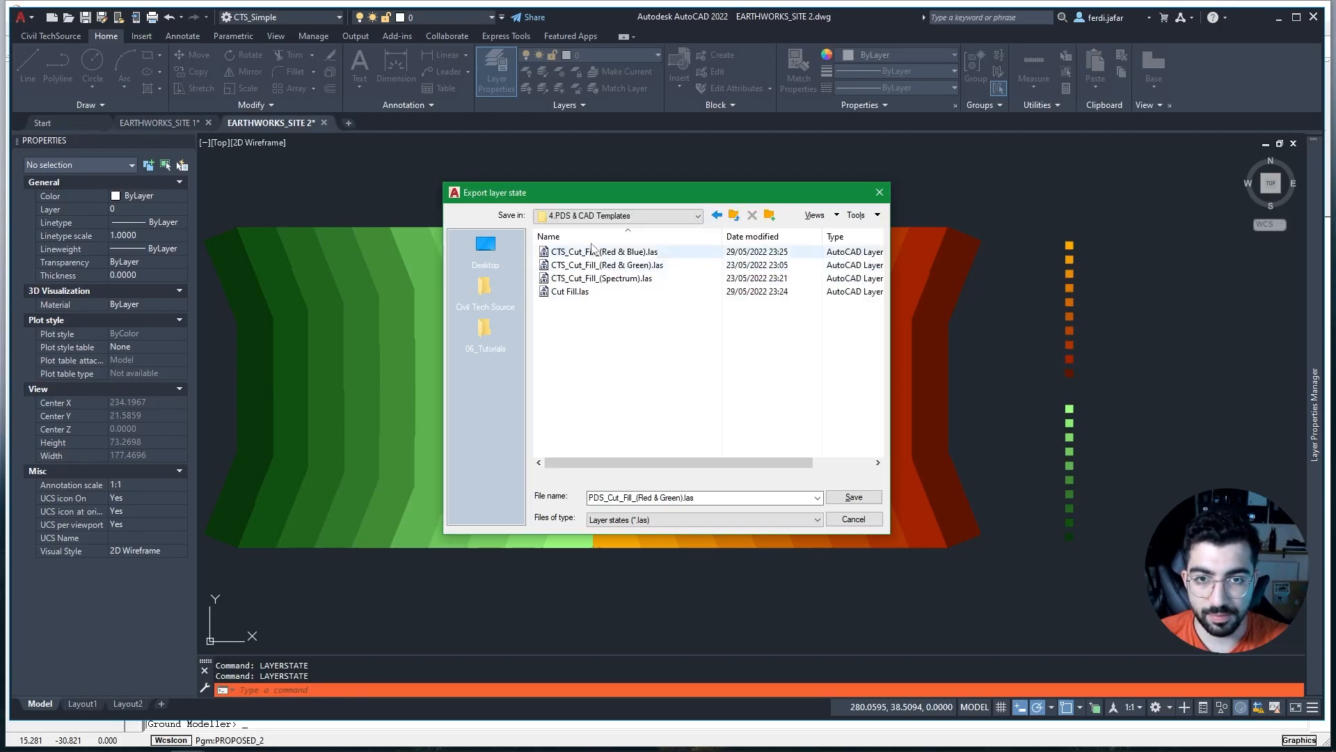
pyautogui.click(606, 264)
pyautogui.click(853, 496)
pyautogui.click(726, 406)
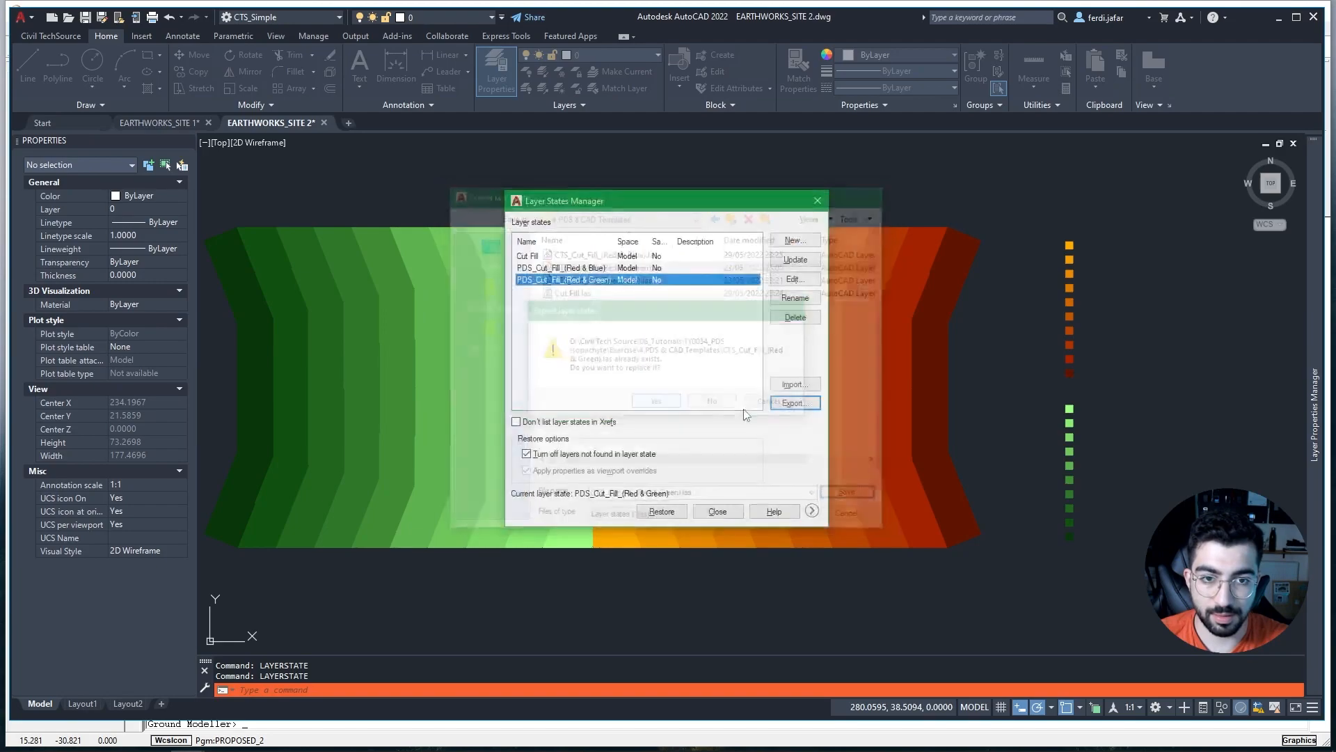
# Turn on layer 421 in the EARTHWORKS_SITE 2 drawing to display the depth bands legend.
pyautogui.click(717, 512)
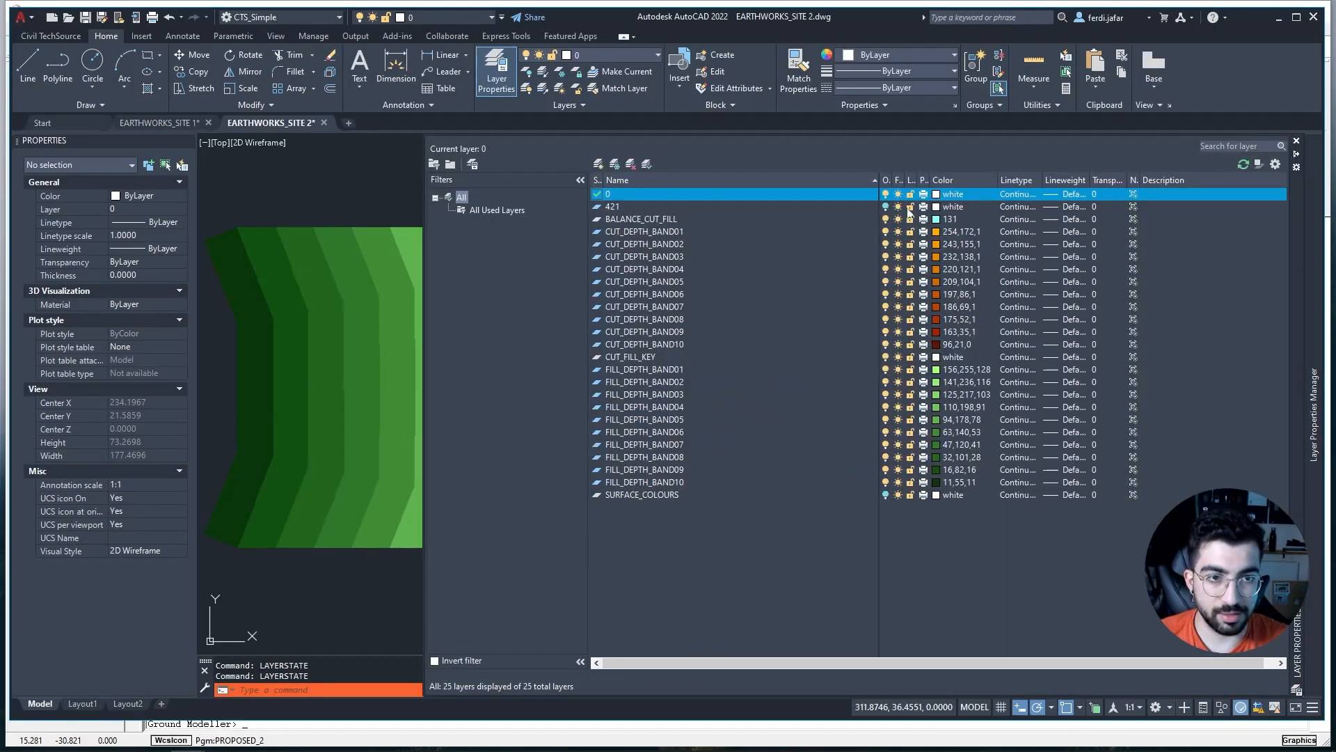
pyautogui.click(636, 206)
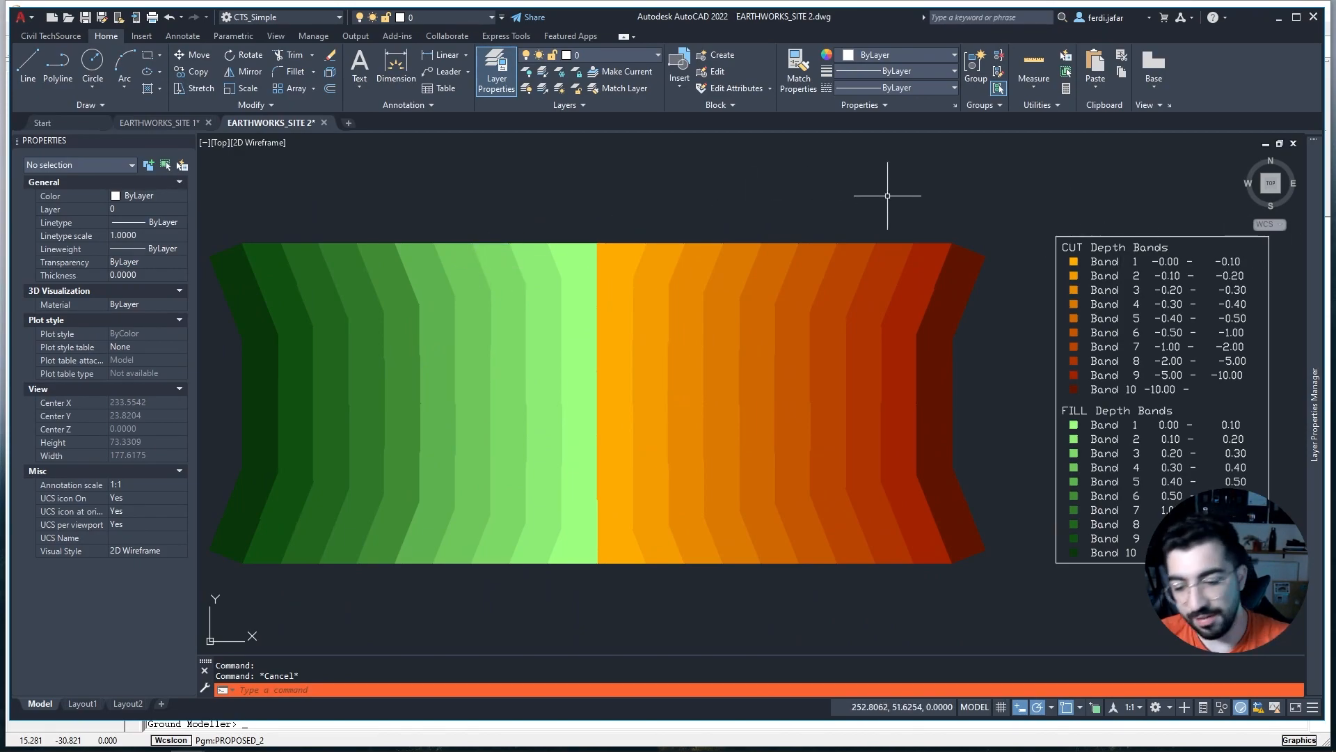
# Import the layer state file CTS_Cut_Fill_(Spectrum).las from 4.PDS & CAD Templates and restore it in EARTHWORKS_SITE 2.
pyautogui.write('layersta')
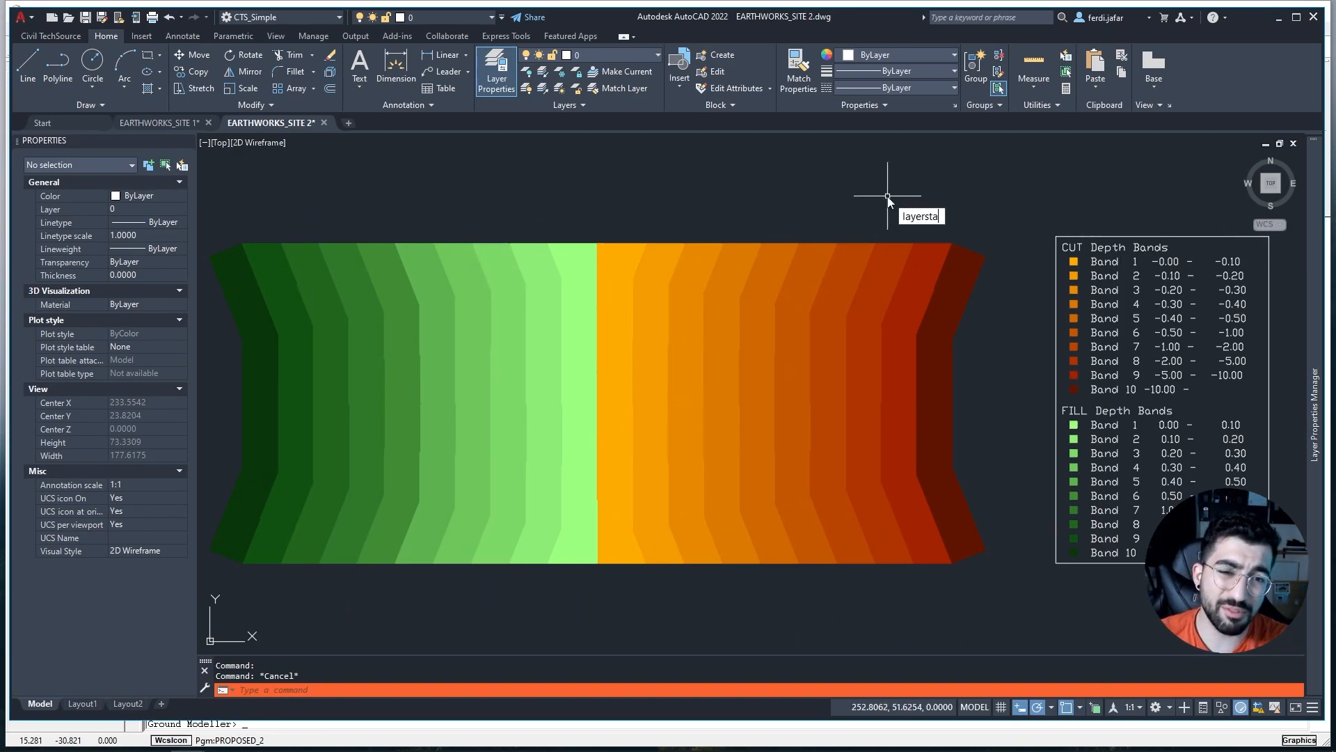
pyautogui.write('te')
pyautogui.press('Return')
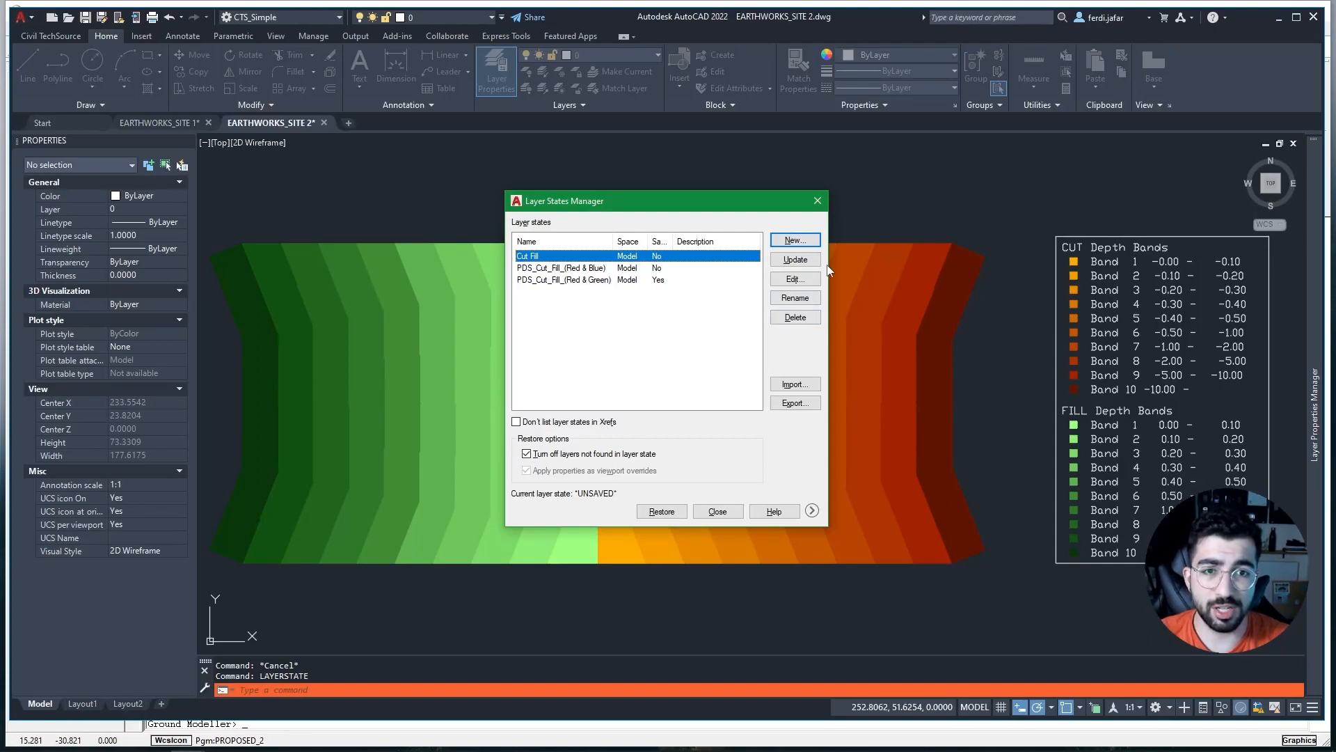
pyautogui.click(796, 385)
pyautogui.click(613, 519)
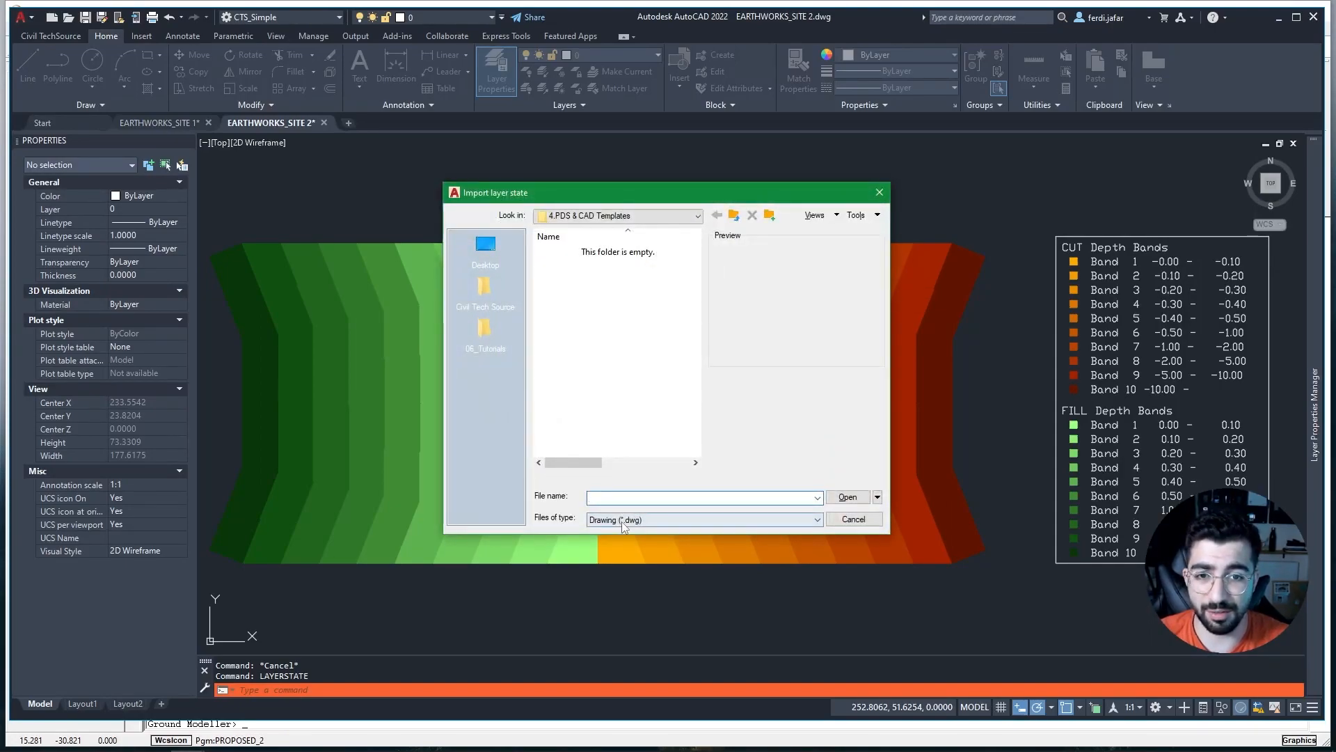
pyautogui.click(631, 560)
pyautogui.doubleClick(584, 278)
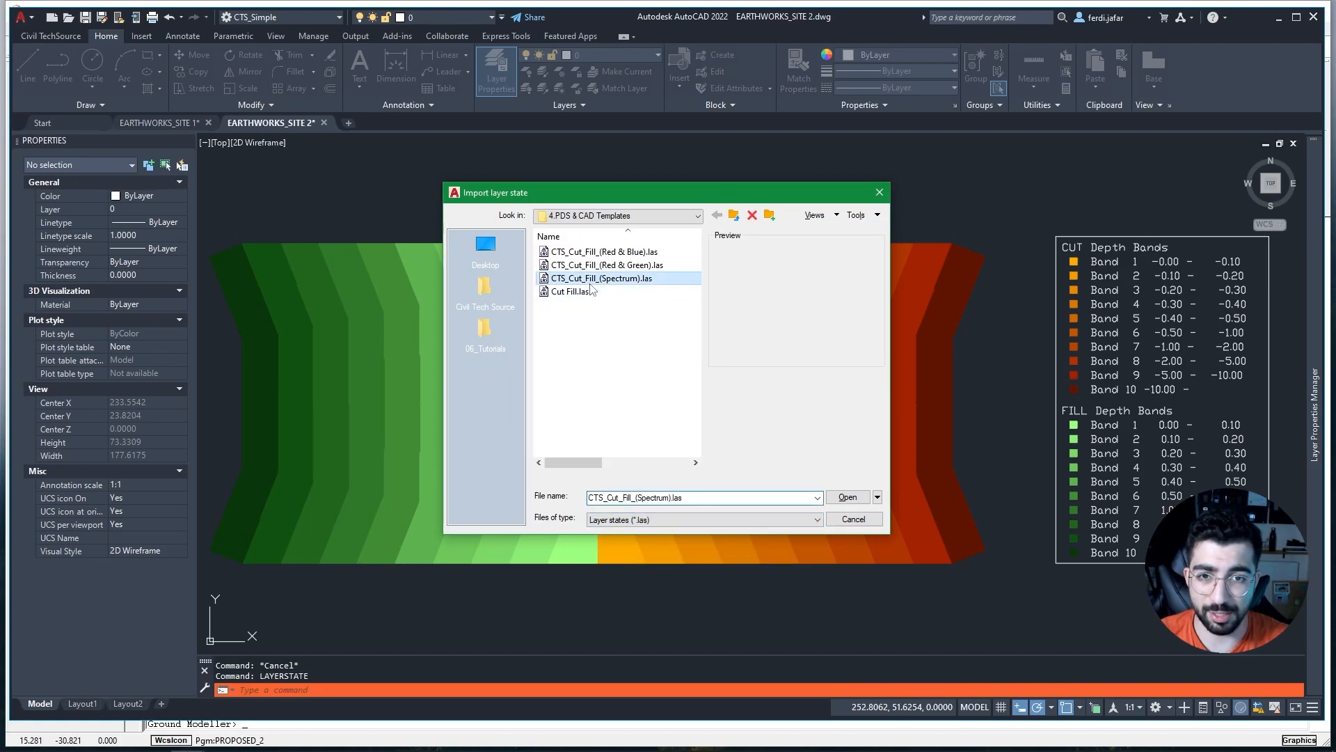
pyautogui.click(659, 420)
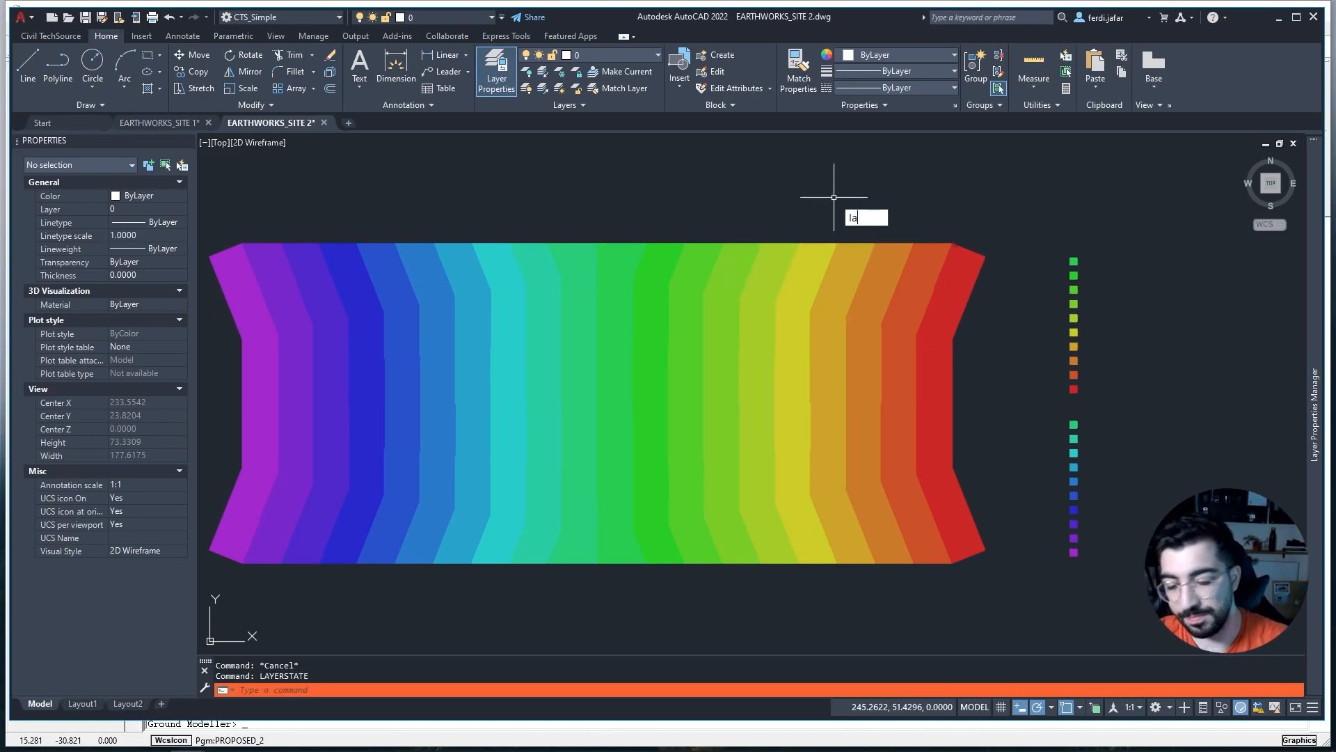
# Restore the PDS_Cut_Fill_(Red & Green) layer state in the EARTHWORKS_SITE 2 drawing.
pyautogui.write('layerstate')
pyautogui.press('Return')
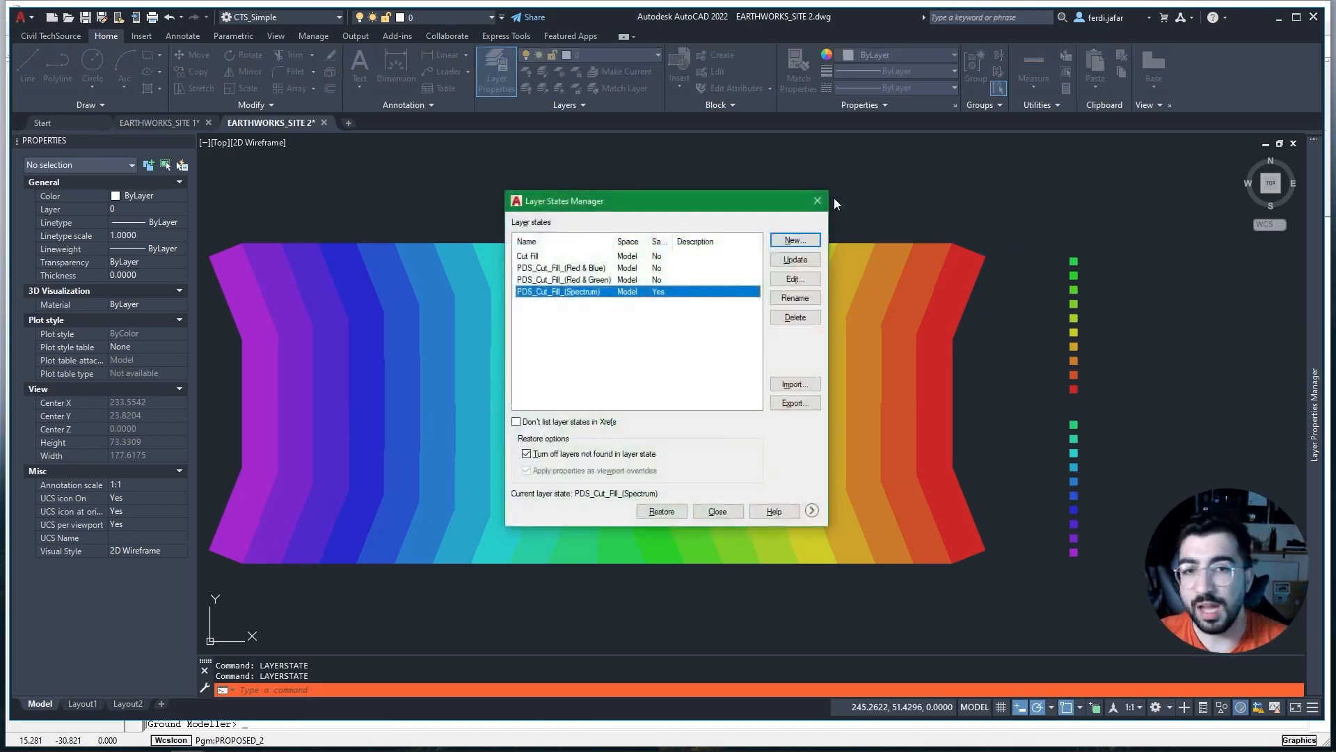
pyautogui.click(591, 281)
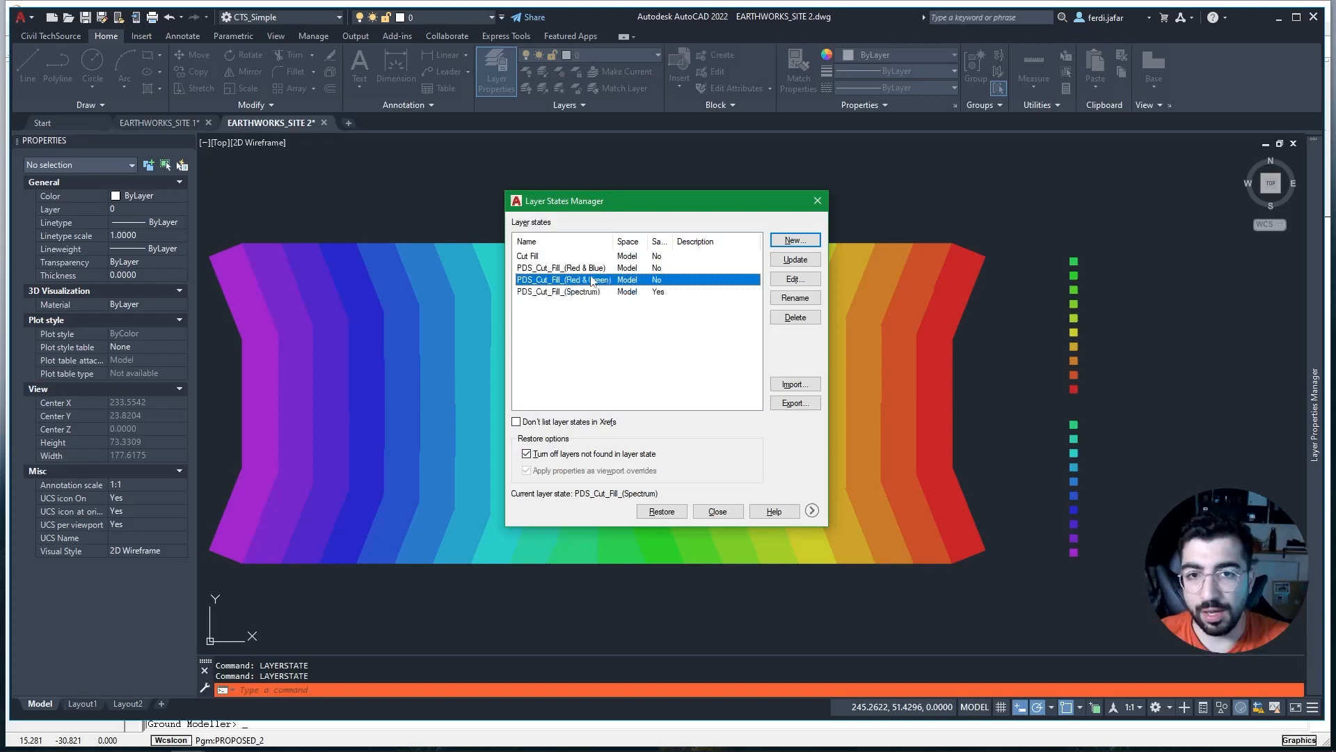
pyautogui.click(681, 513)
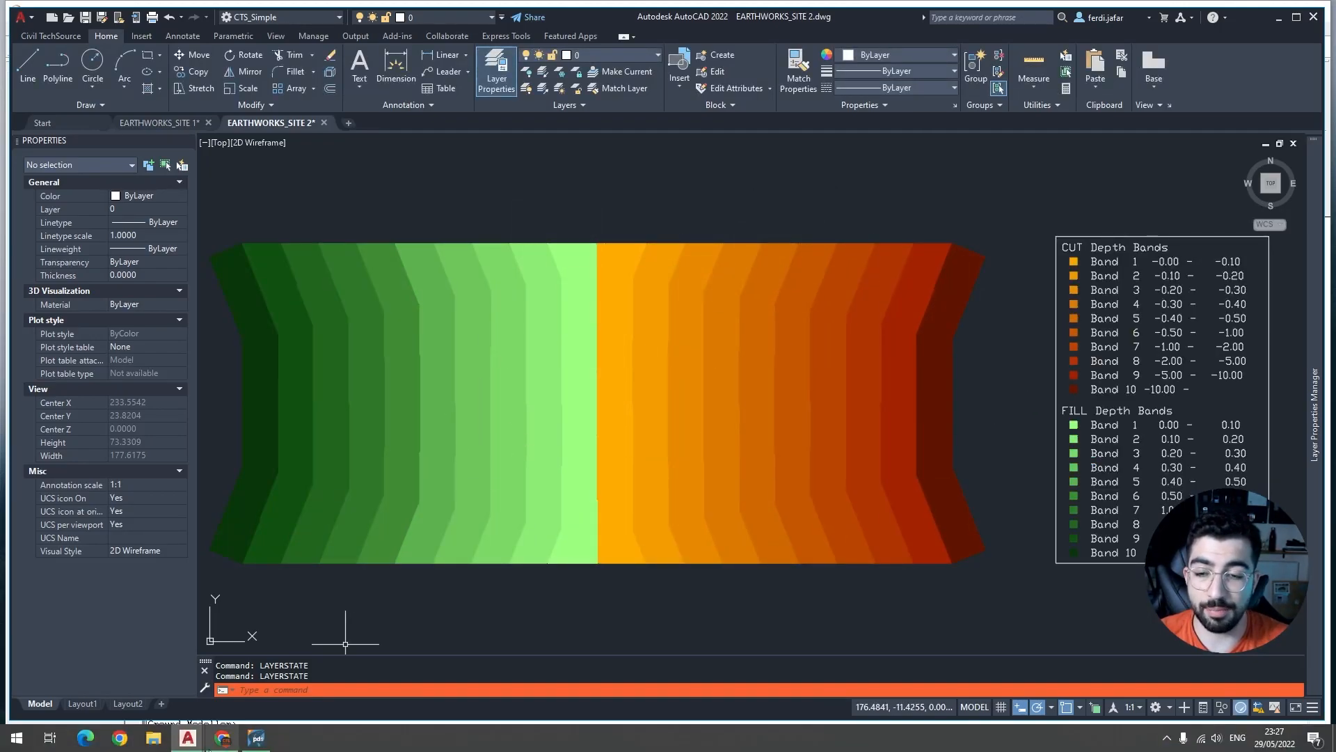
# Switch to PDS, start a new drawing and save the current one as Pds_earthworks in the Exercise folder.
pyautogui.click(257, 738)
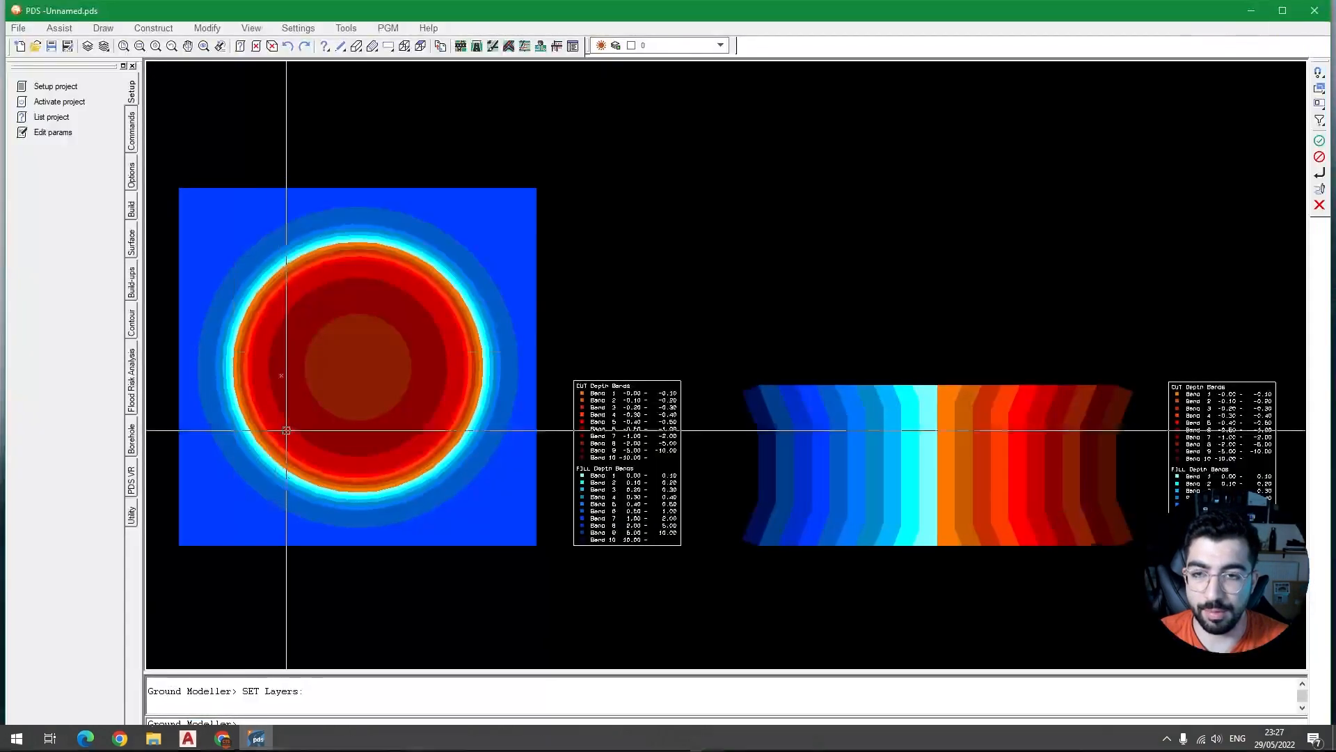
pyautogui.click(19, 46)
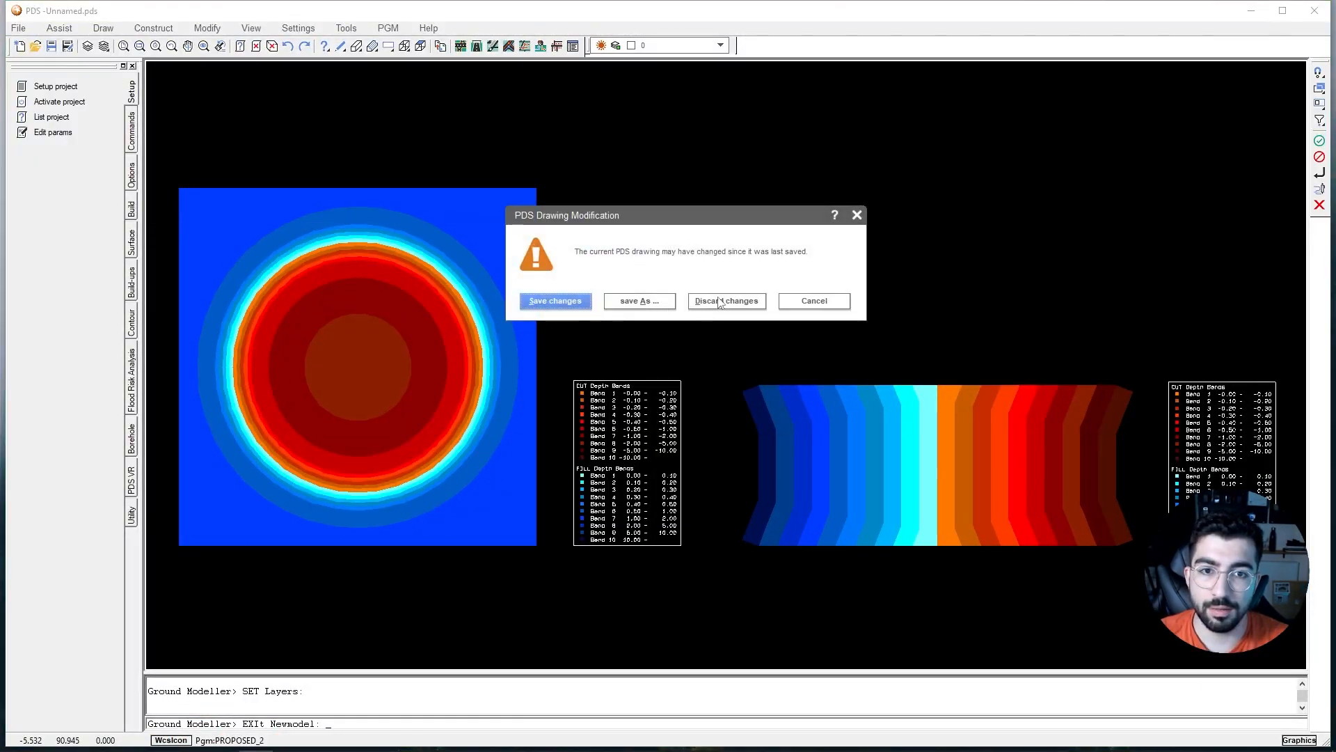
pyautogui.click(565, 301)
pyautogui.click(296, 71)
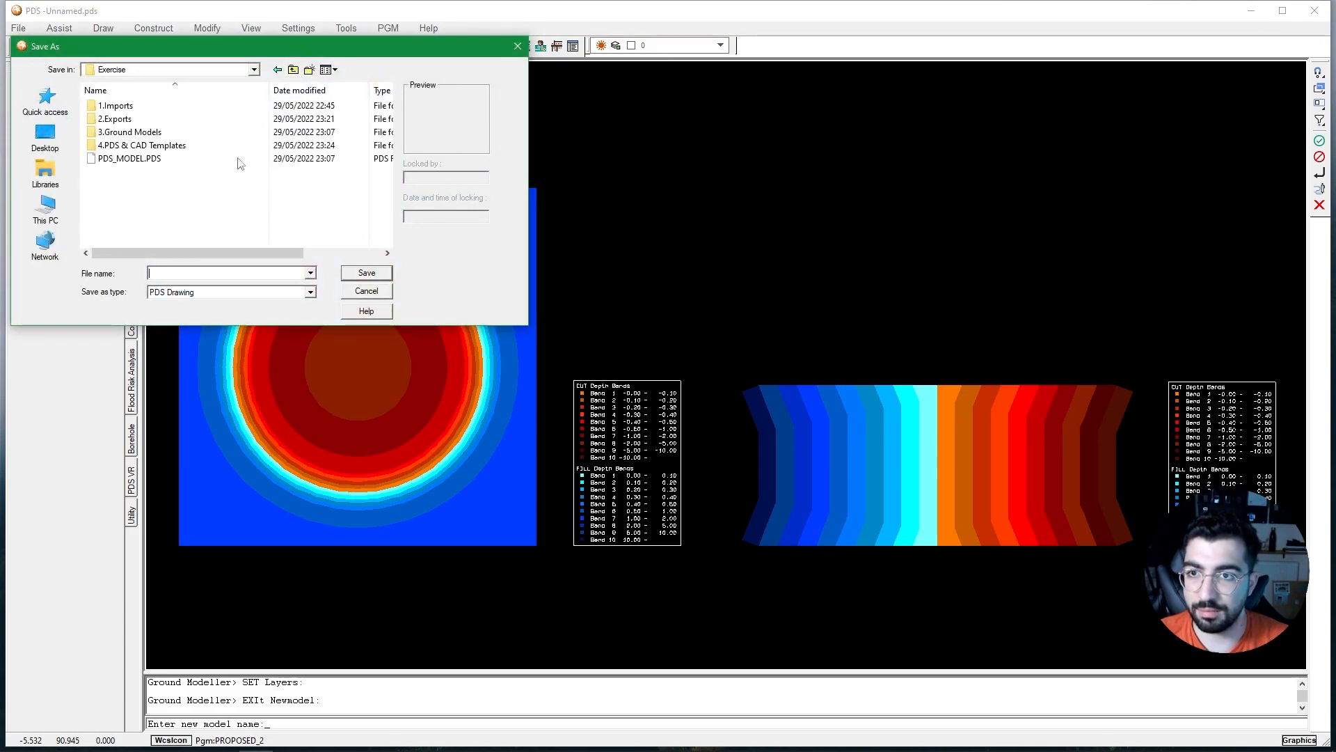
pyautogui.click(174, 159)
pyautogui.click(194, 273)
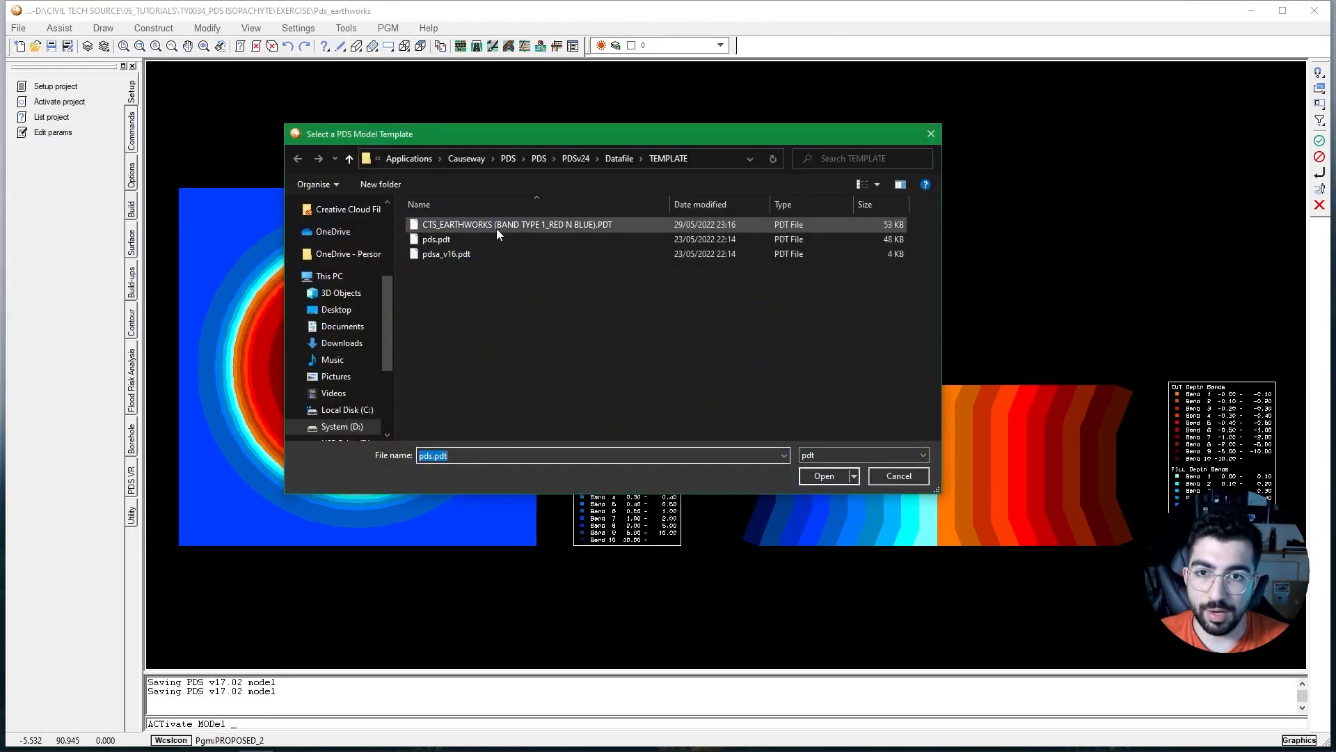
pyautogui.click(462, 223)
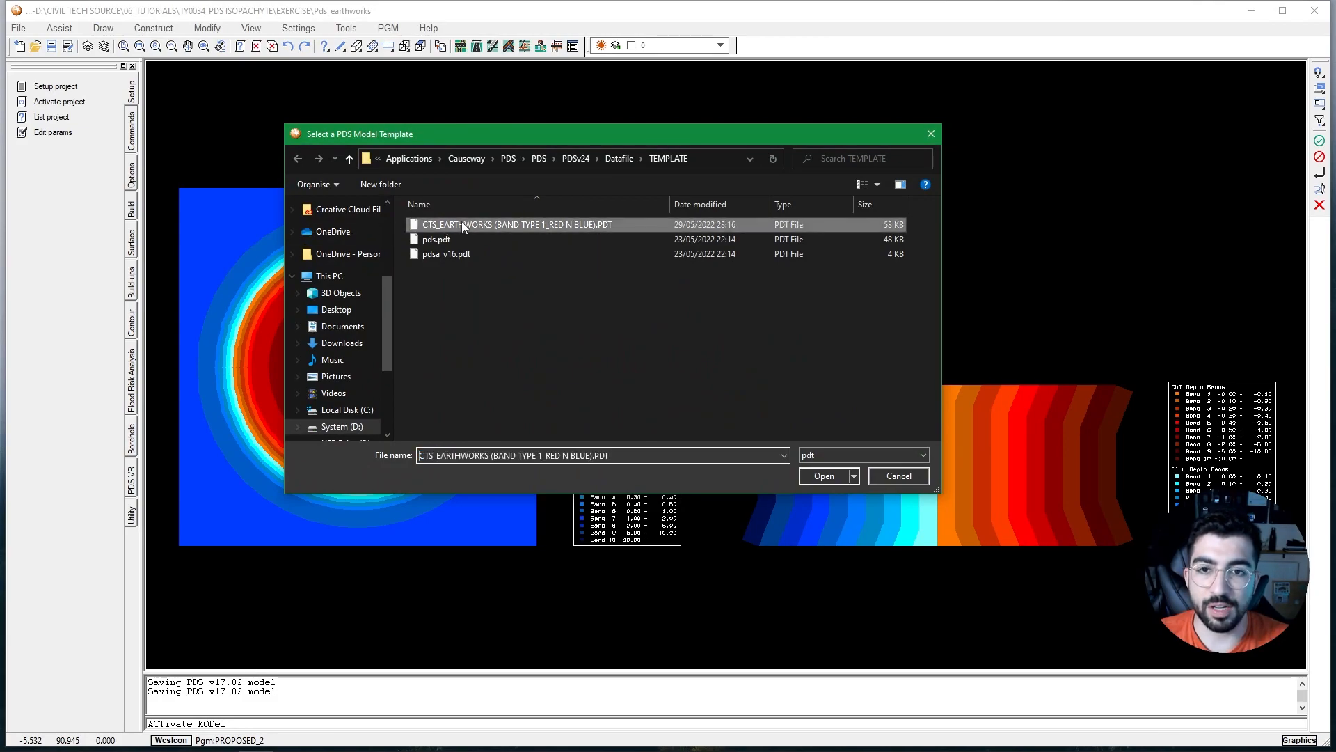
pyautogui.click(896, 478)
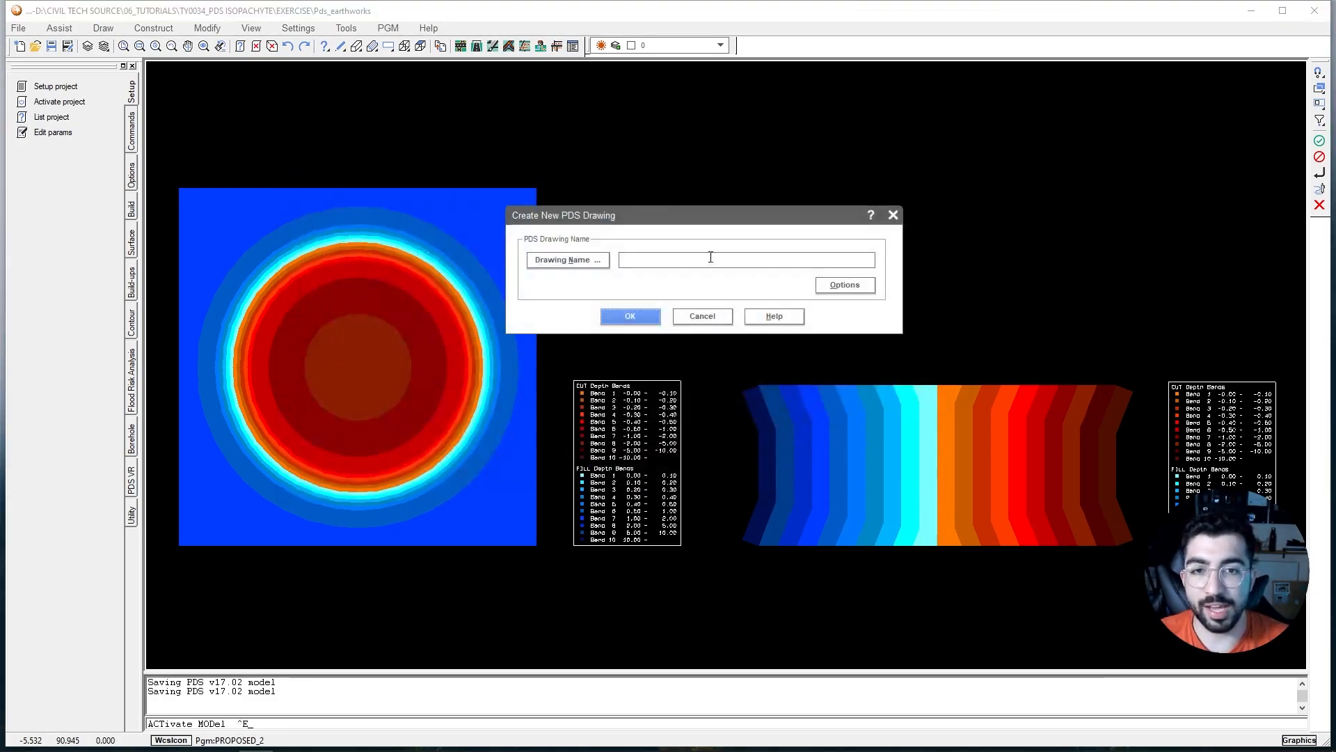
pyautogui.click(631, 316)
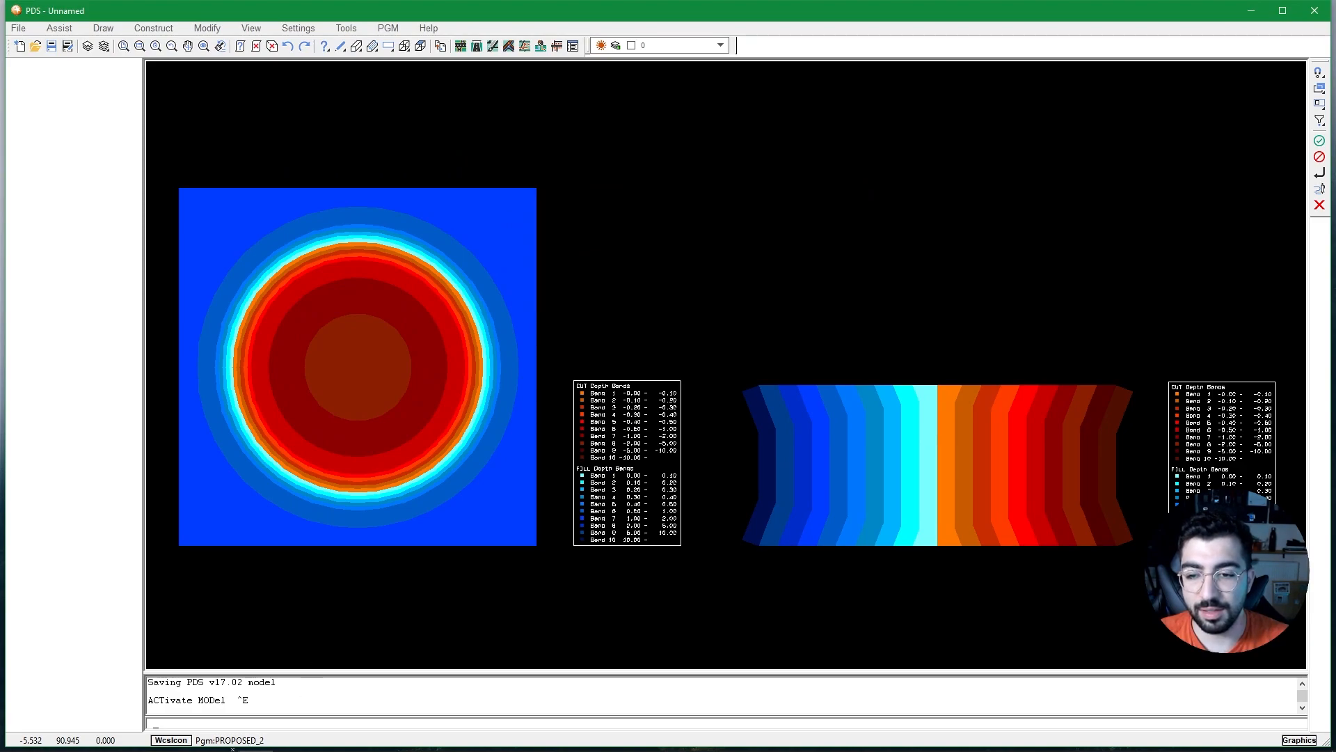
# Switch to the EARTHWORKS_SITE 2 drawing in AutoCAD and examine the red and green cut and fill depth bands.
pyautogui.moveTo(187, 737)
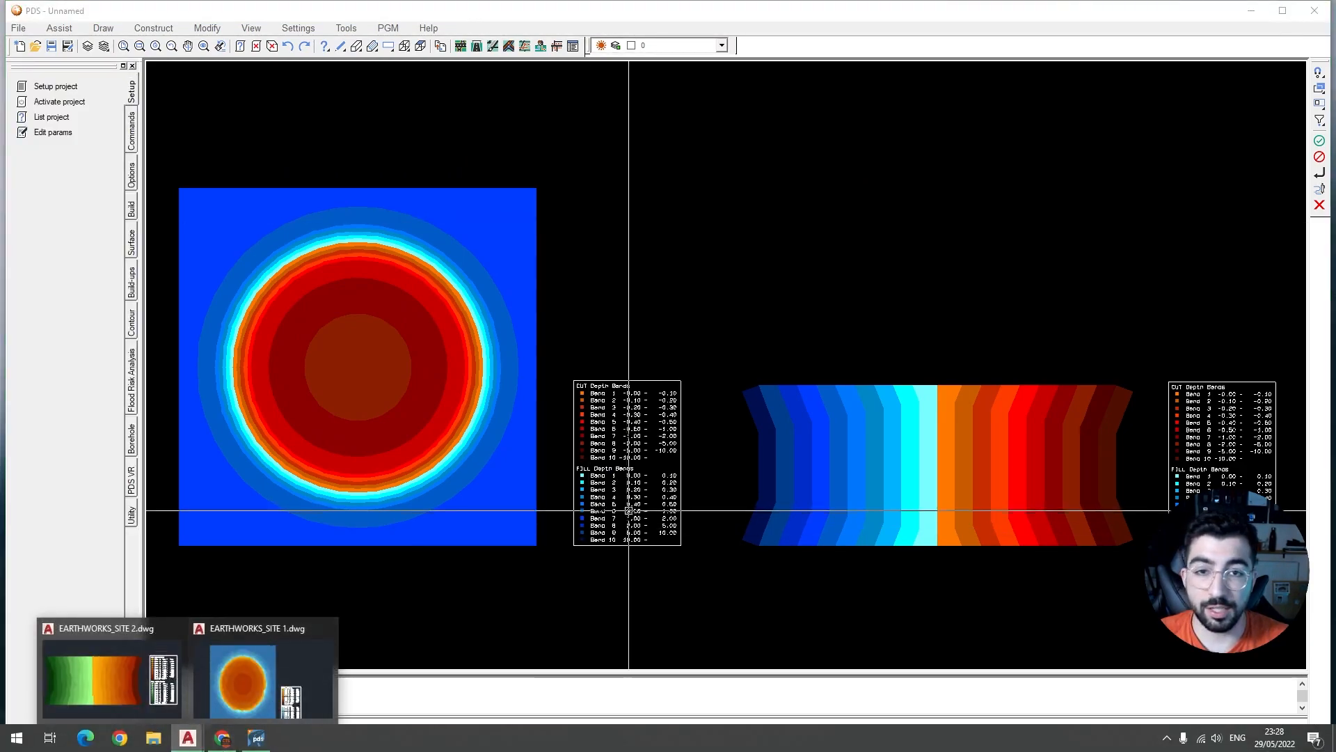
pyautogui.click(131, 666)
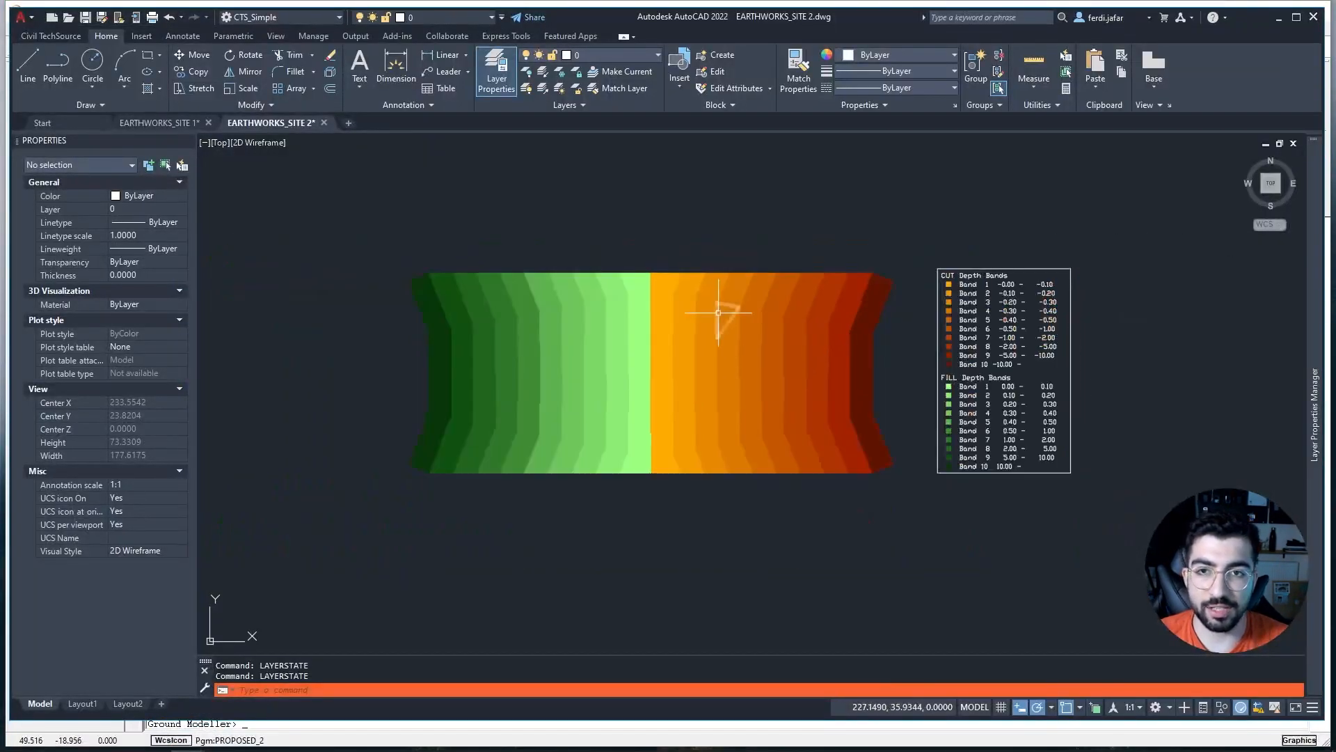
pyautogui.scroll(2, 971, 414)
pyautogui.moveTo(454, 253); pyautogui.dragTo(564, 286, button='middle')
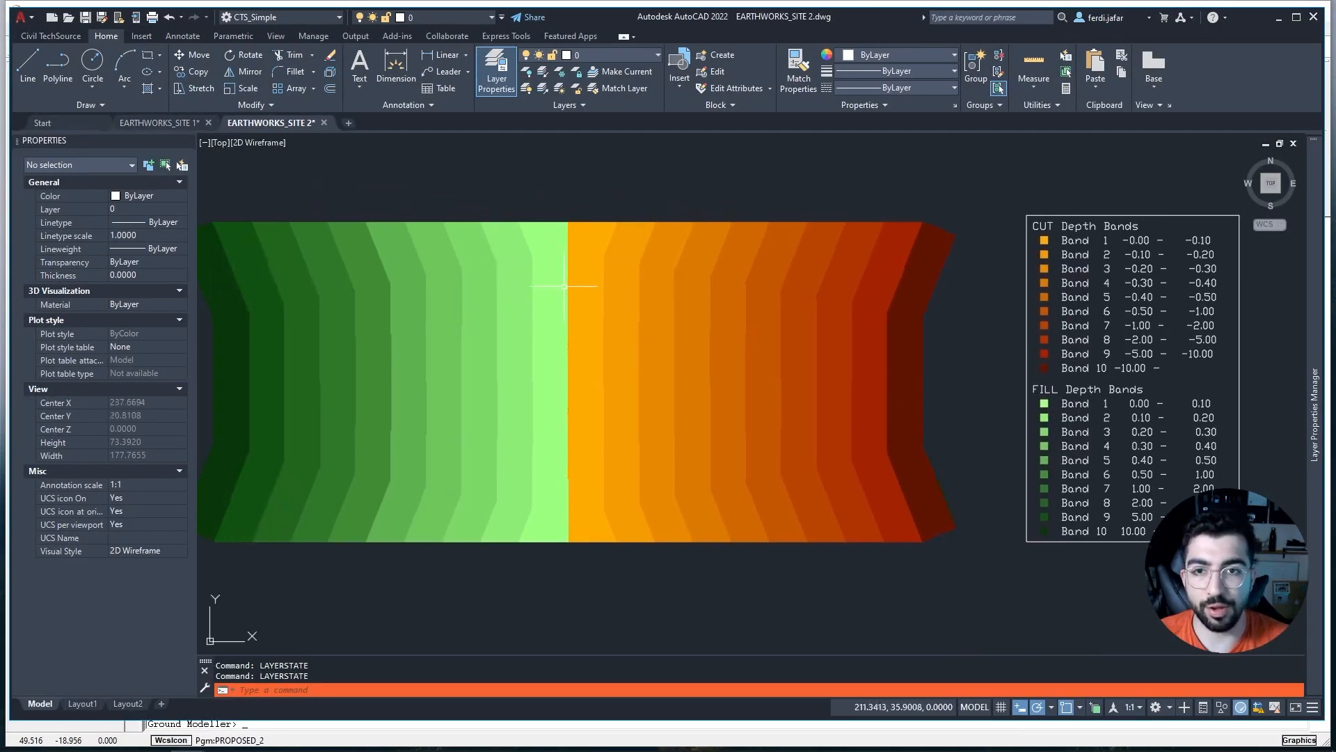
pyautogui.moveTo(555, 283)
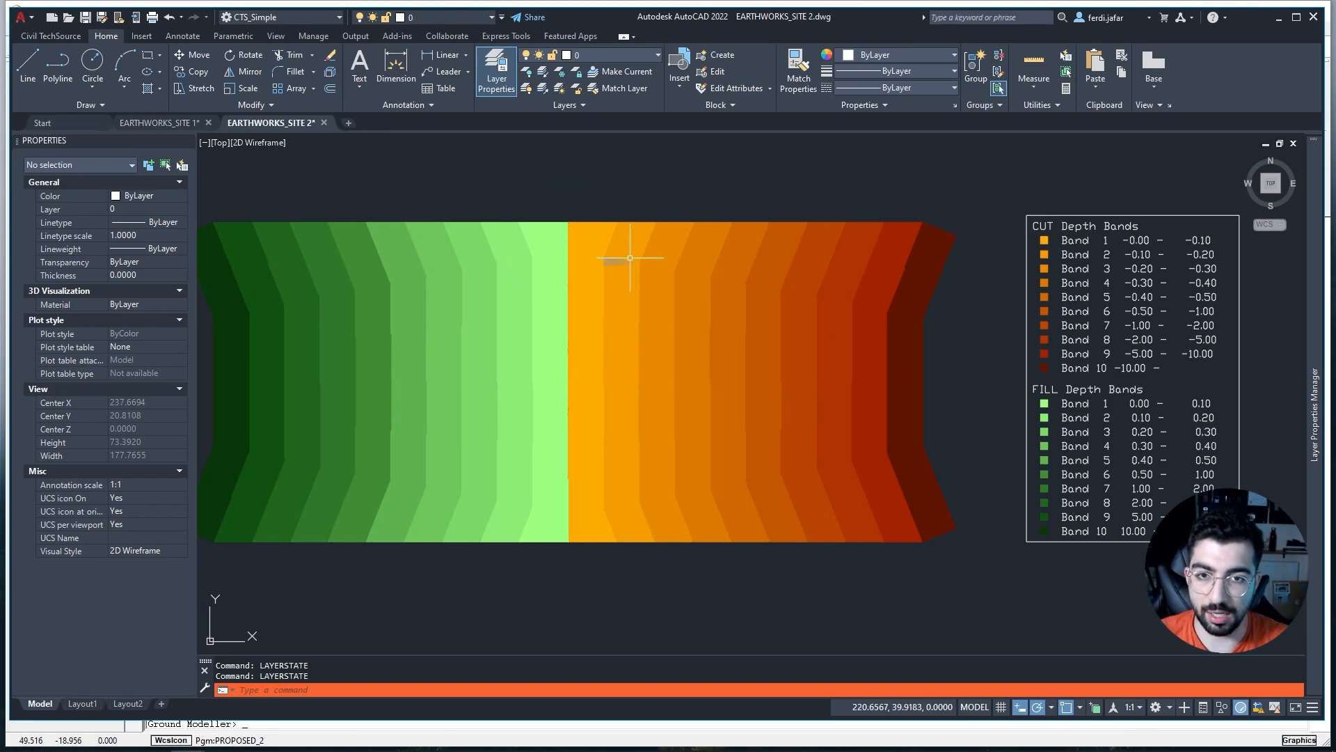
pyautogui.moveTo(629, 258)
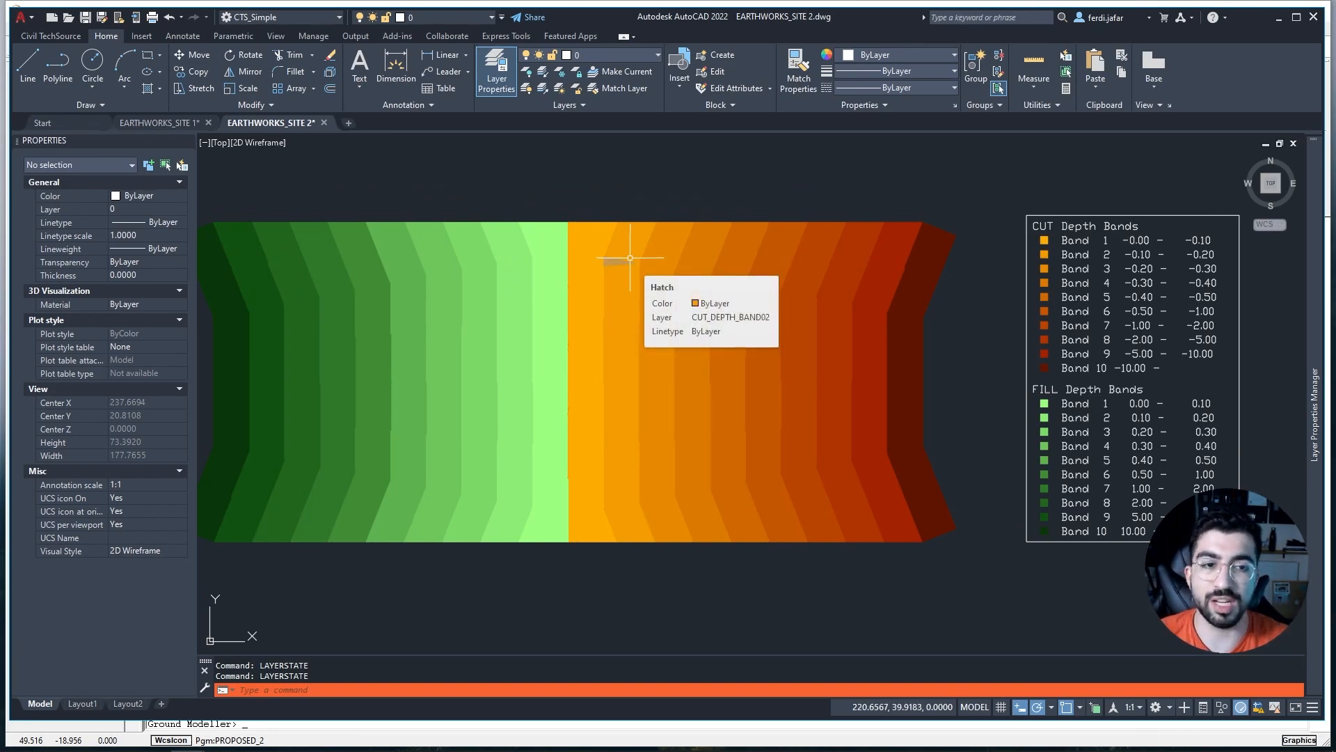
pyautogui.scroll(-2, 634, 256)
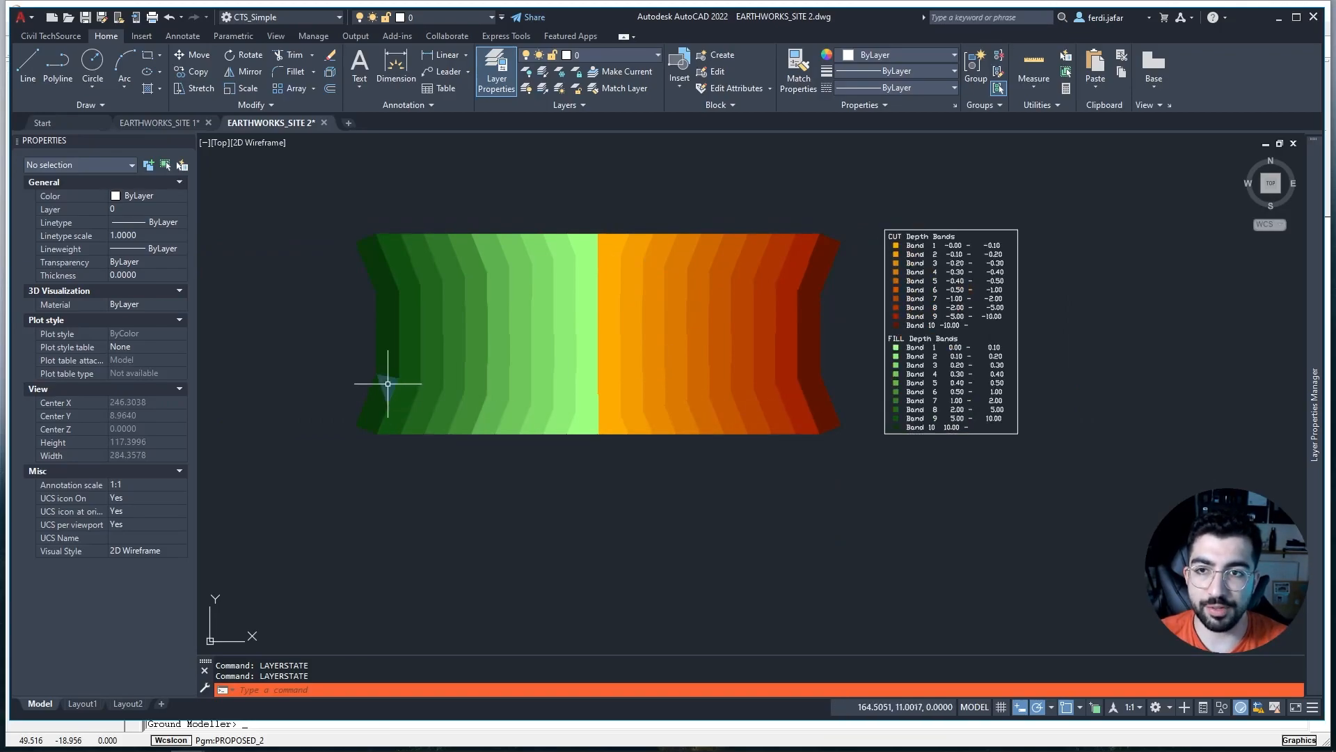
pyautogui.moveTo(163, 750)
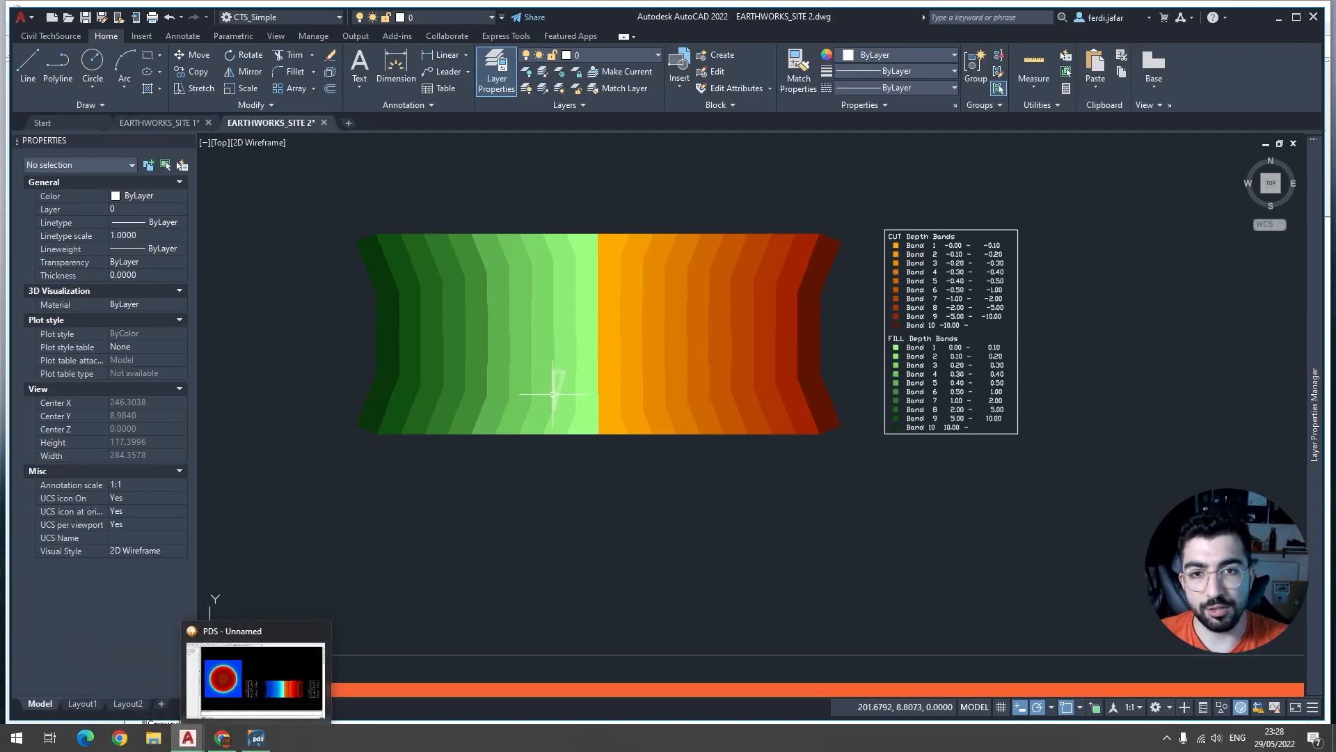
pyautogui.moveTo(553, 394)
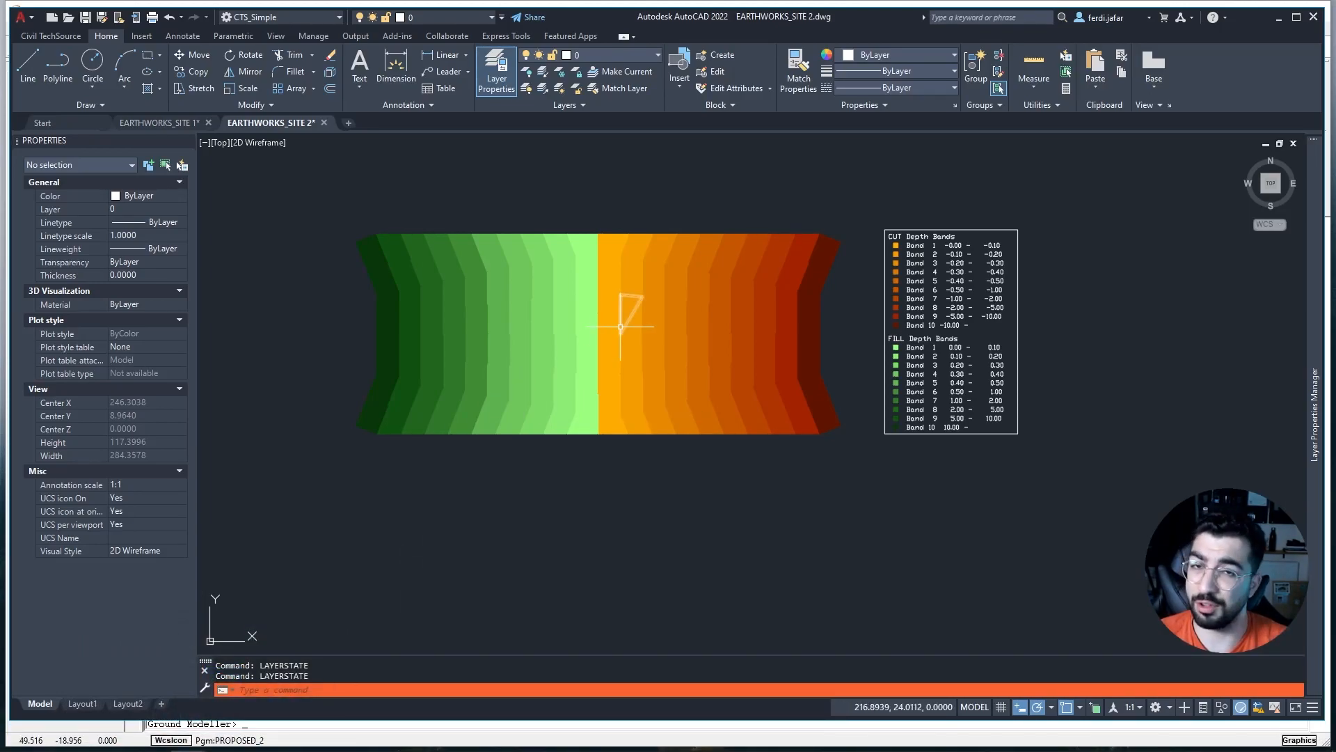
pyautogui.moveTo(645, 337)
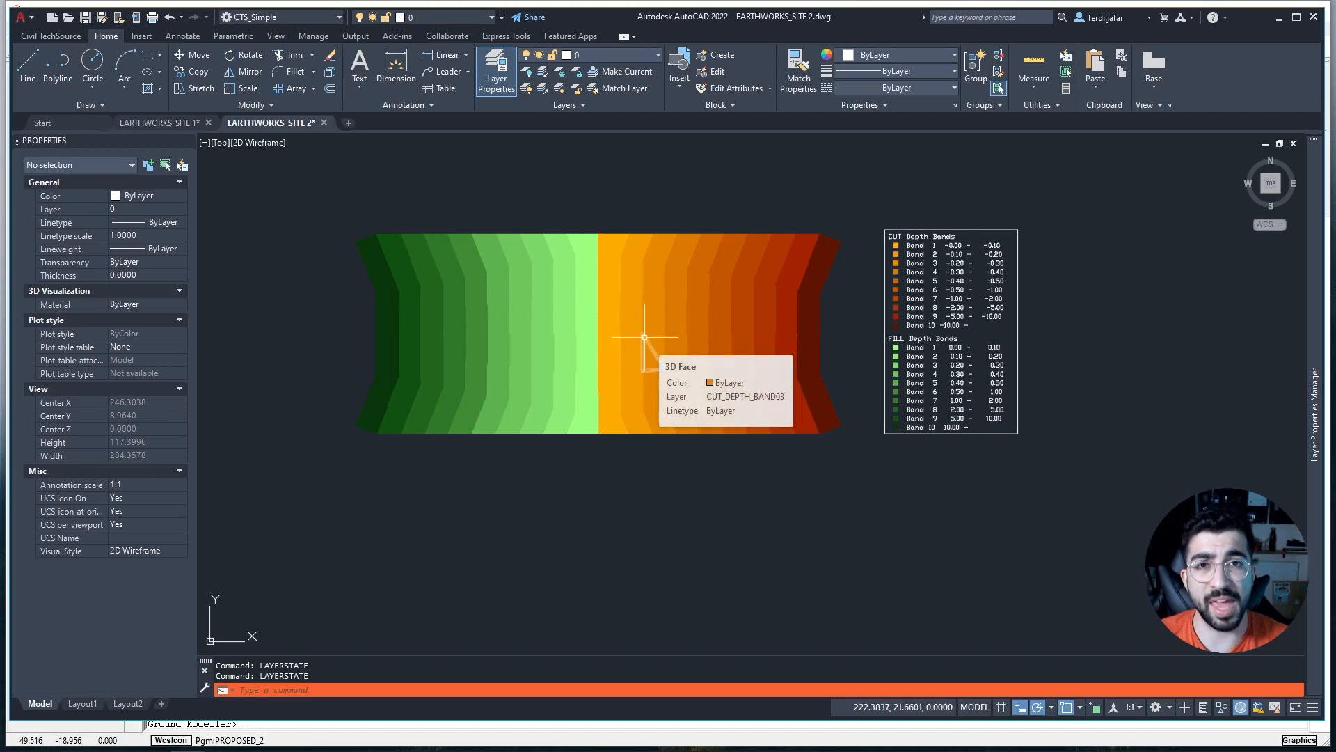